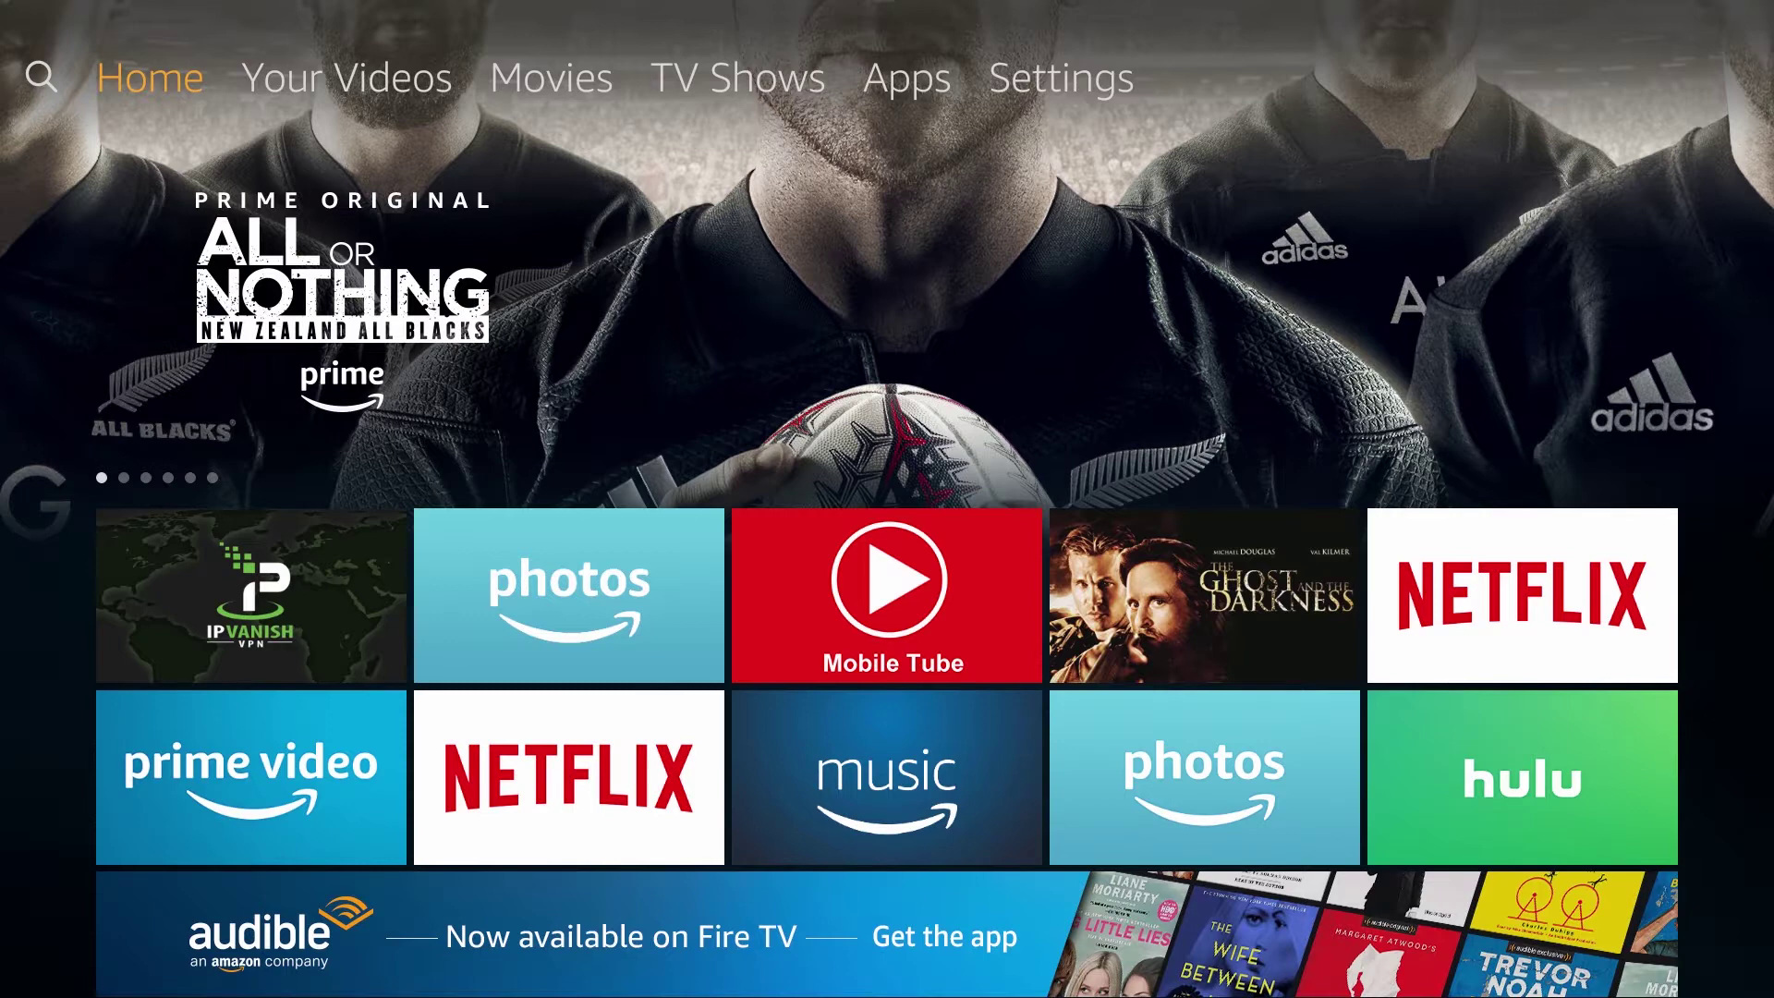
Open the developer options in the Fire TV device settings
key(Right)
key(Right)
key(Right)
key(Right)
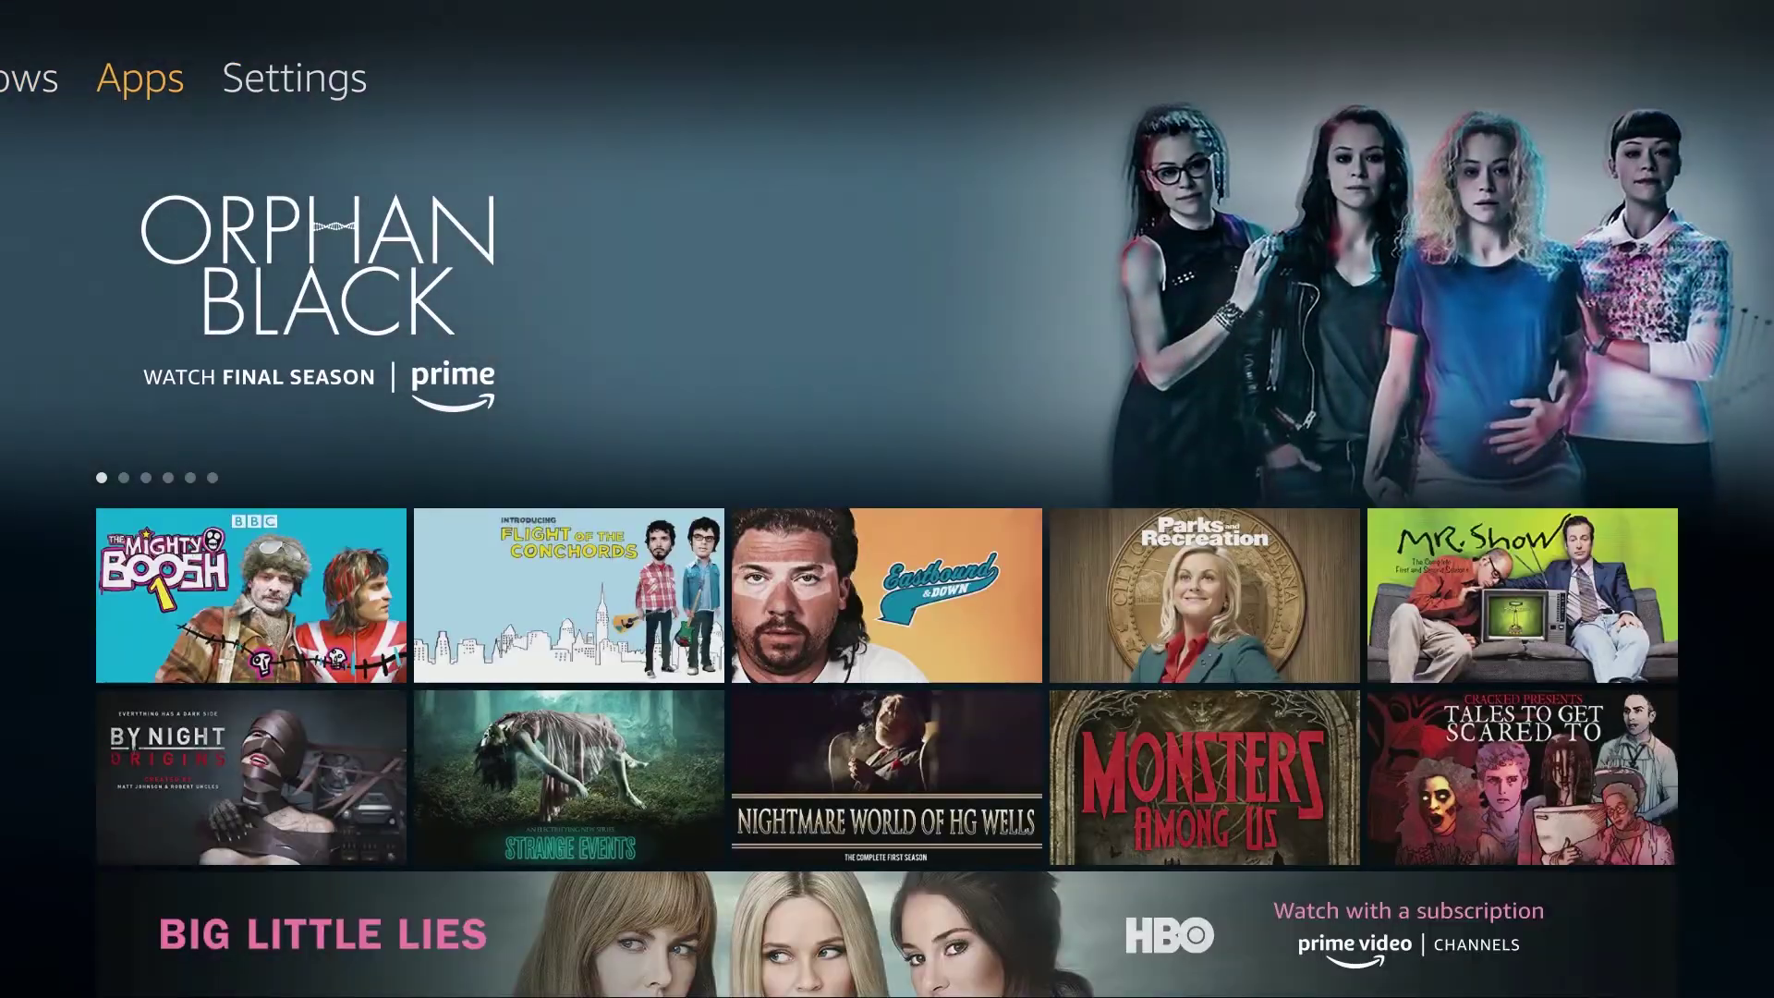
key(Right)
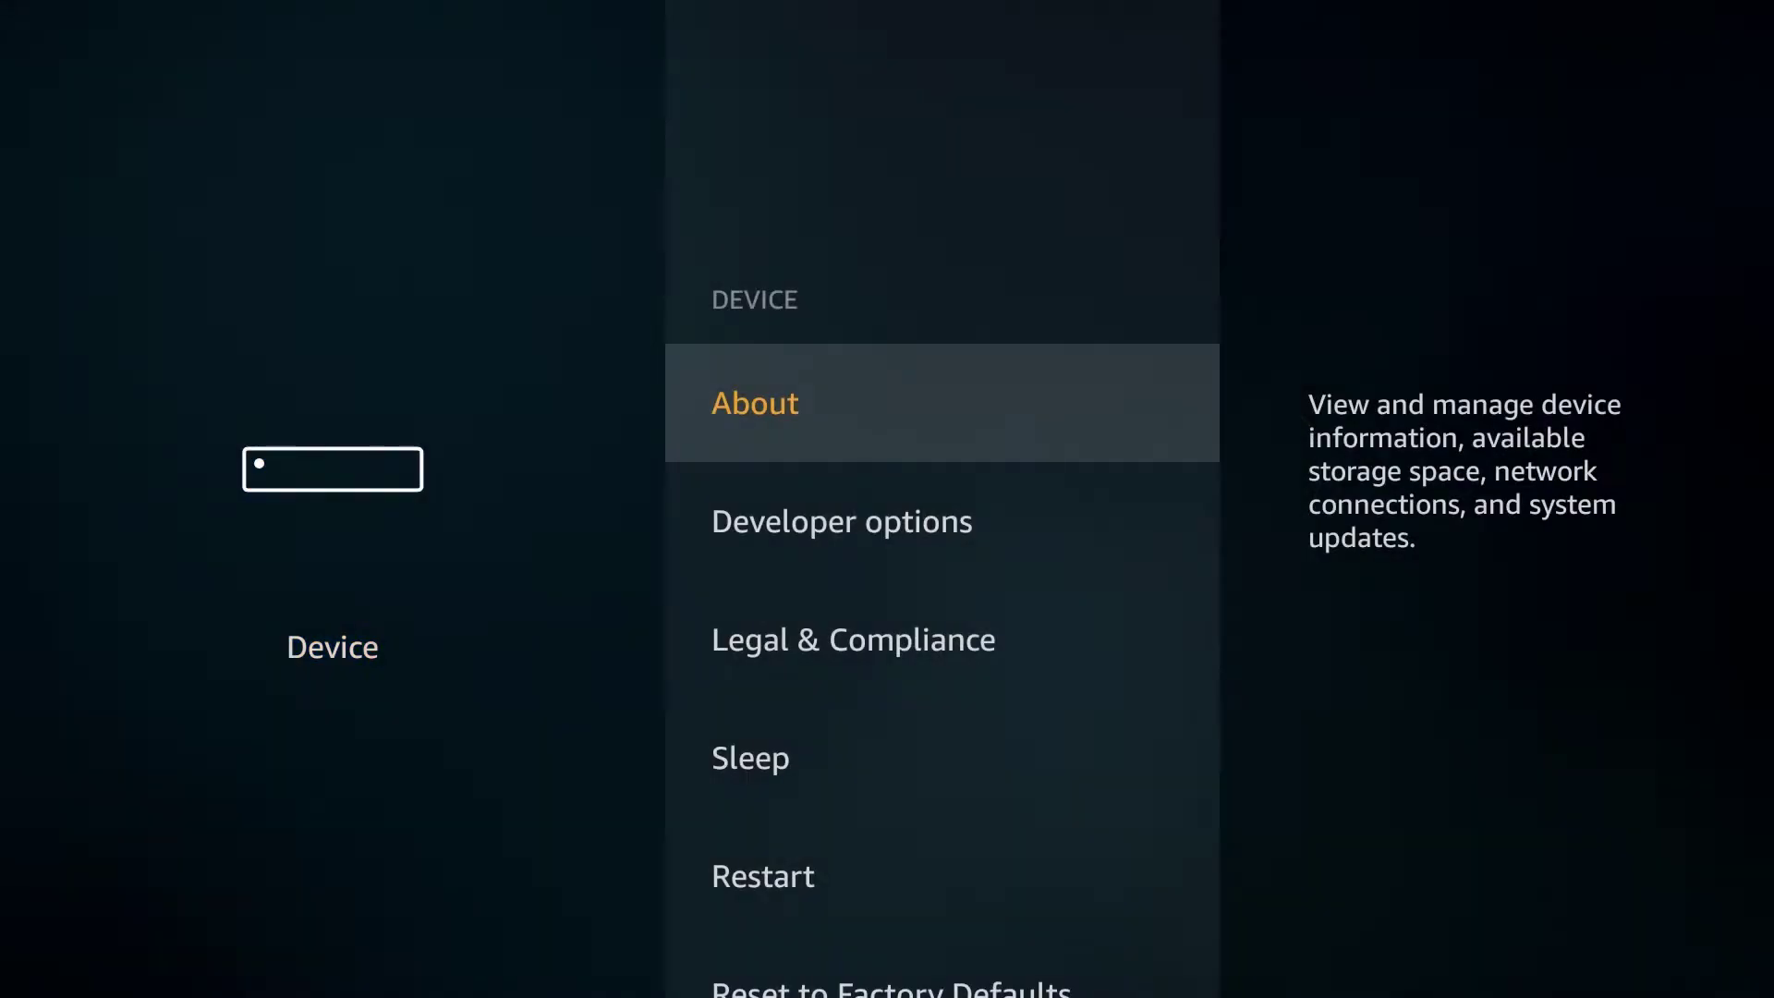
key(Down)
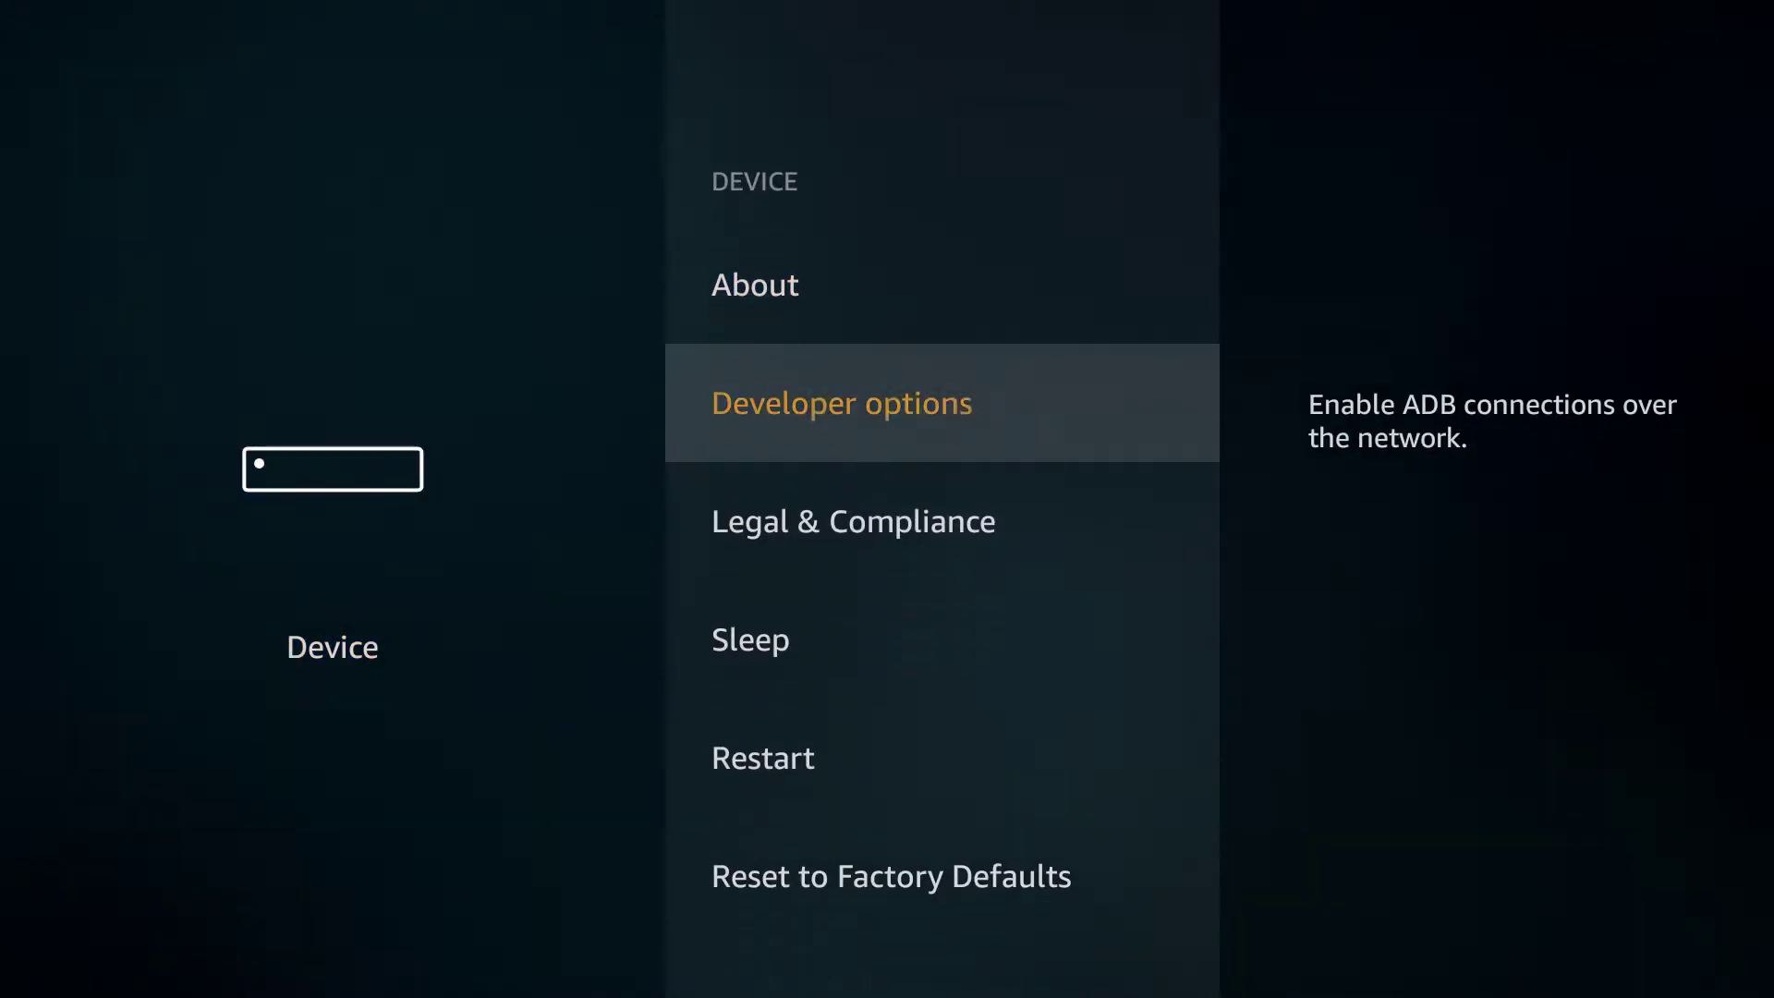
key(Return)
Turn on Apps from Unknown Sources and return to the home screen
key(Down)
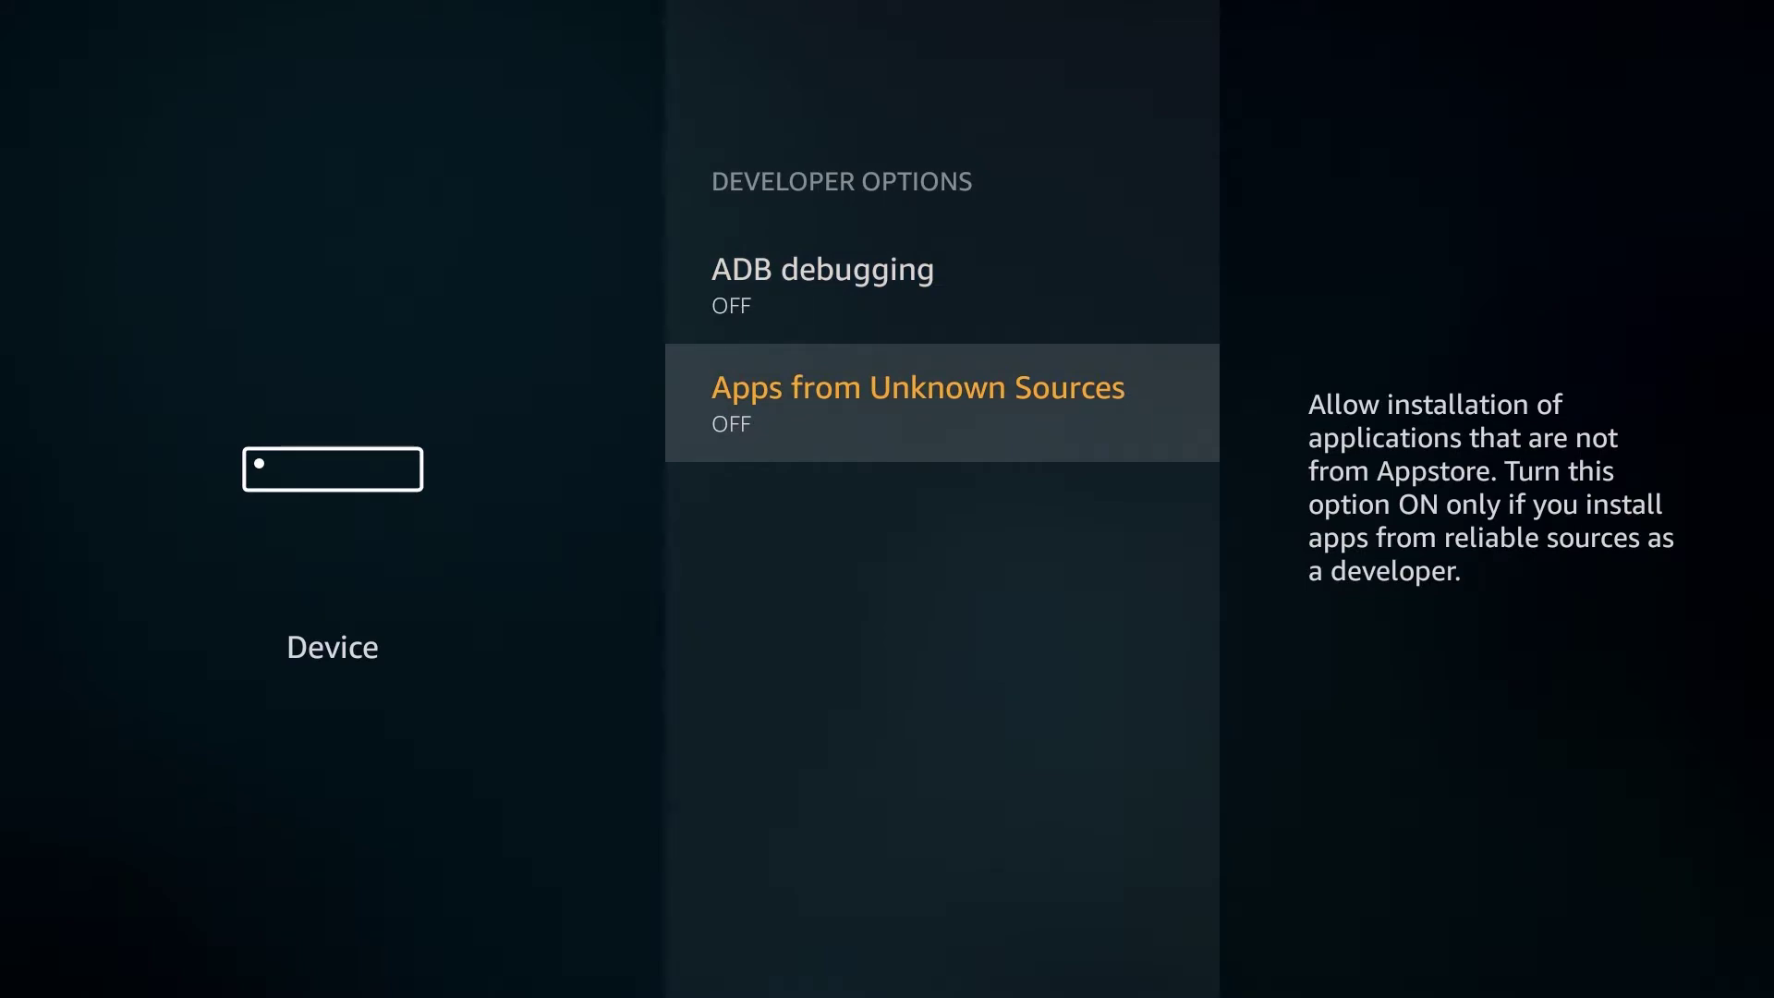
key(Return)
key(Return)
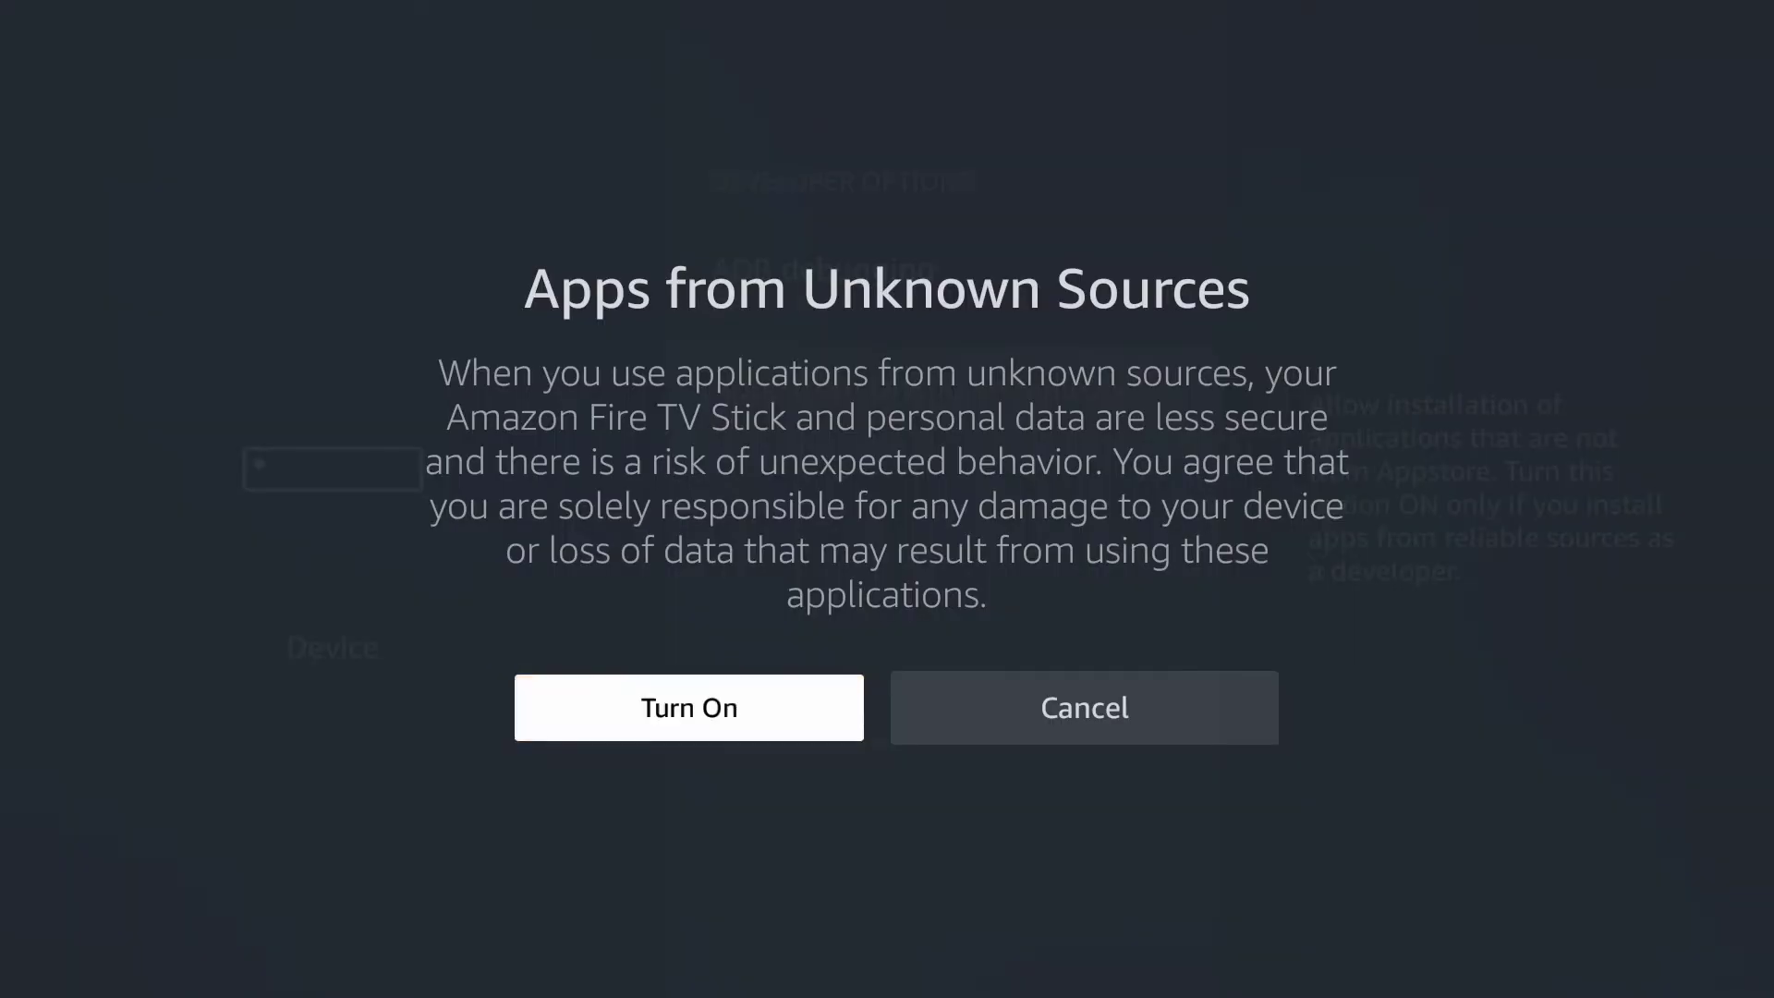
key(Escape)
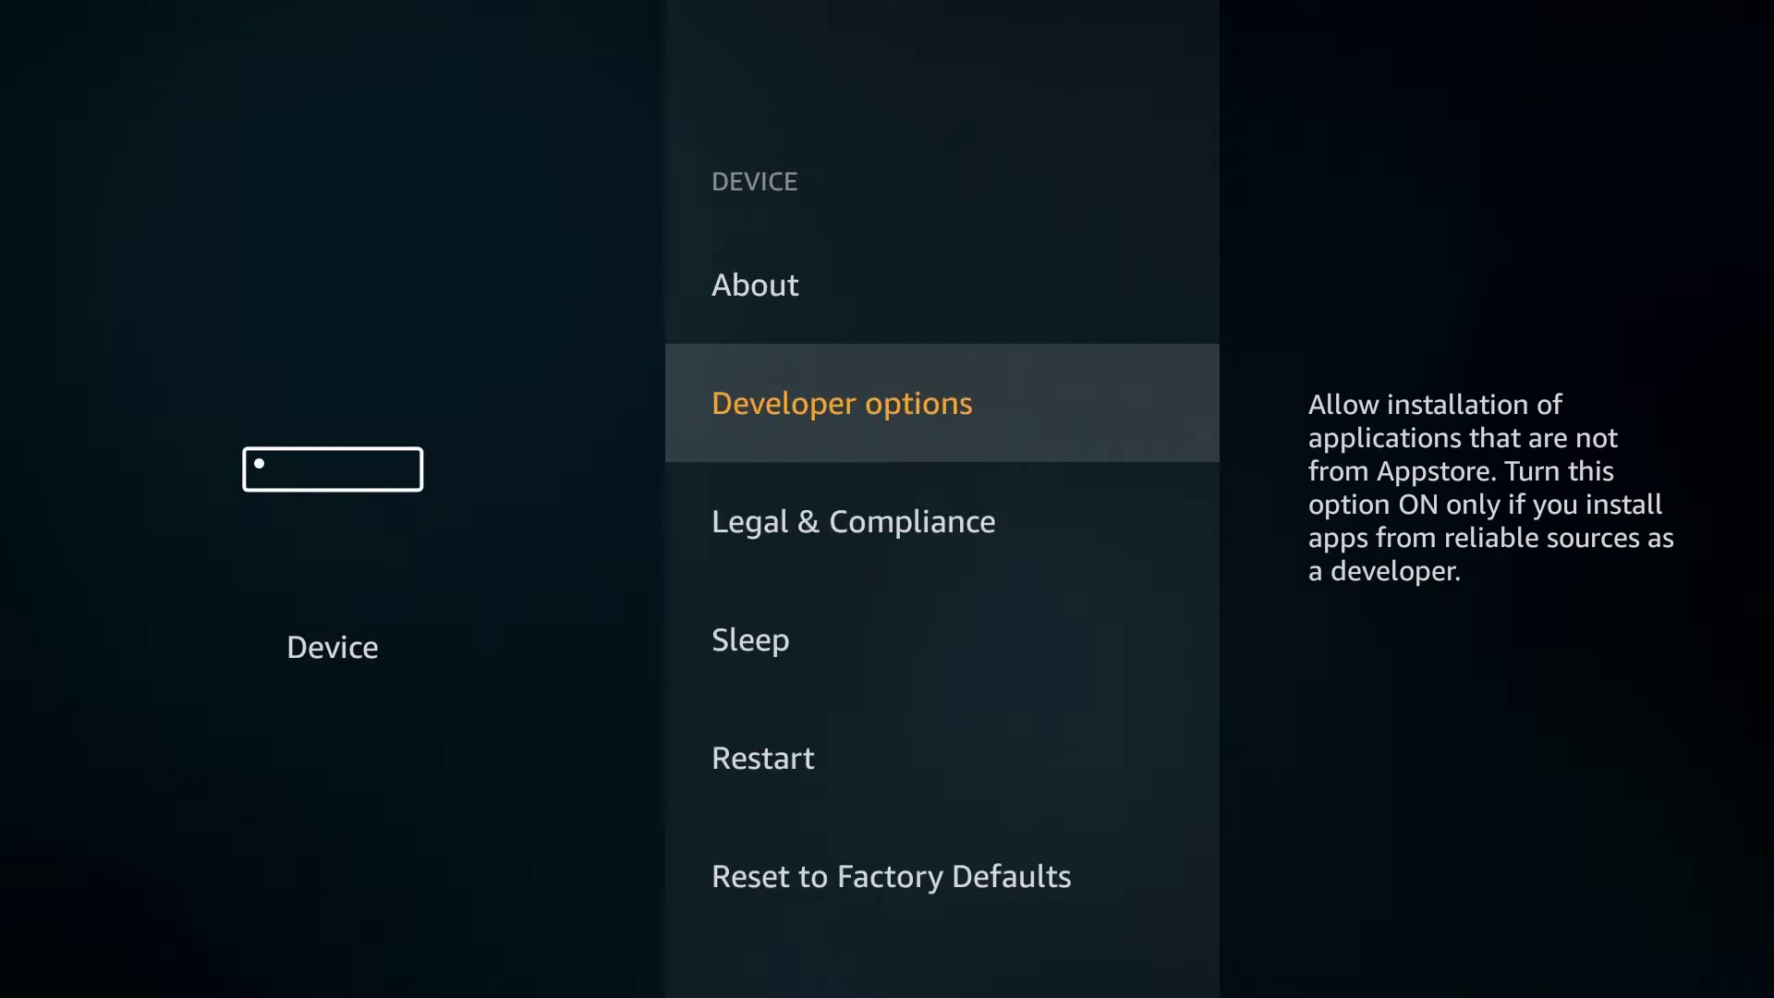
key(Home)
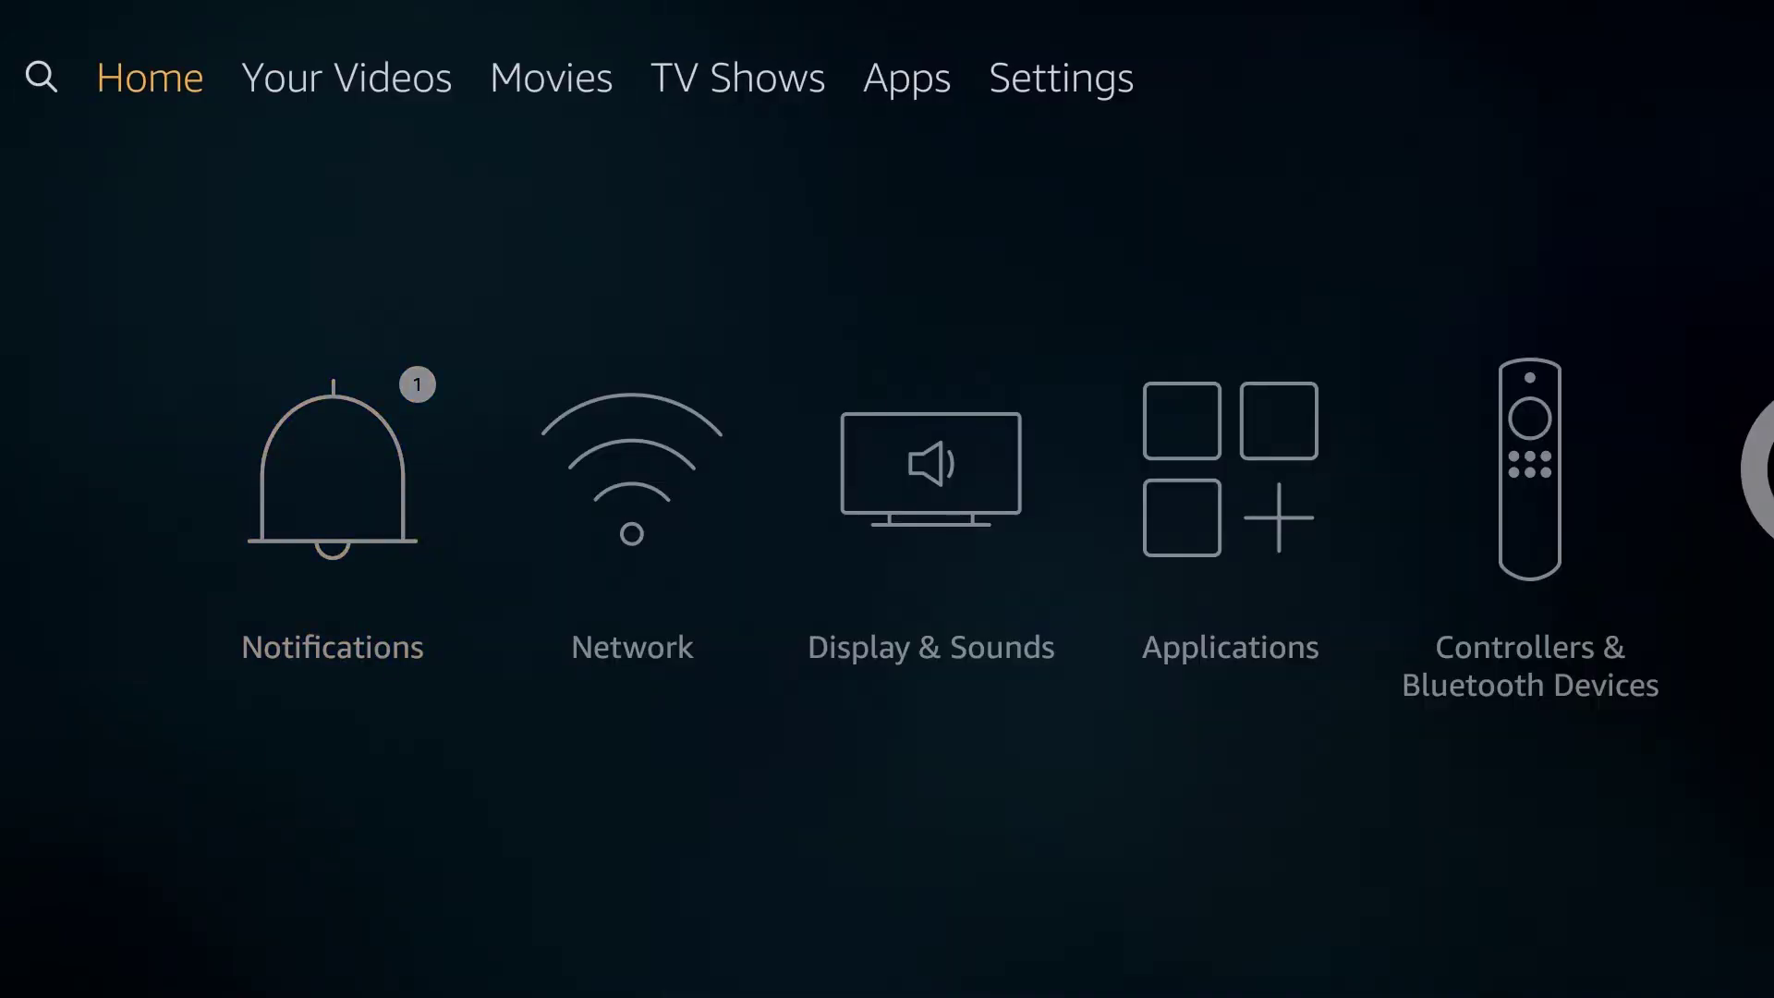
Open the search and enter "Downloader" as the search term
key(Left)
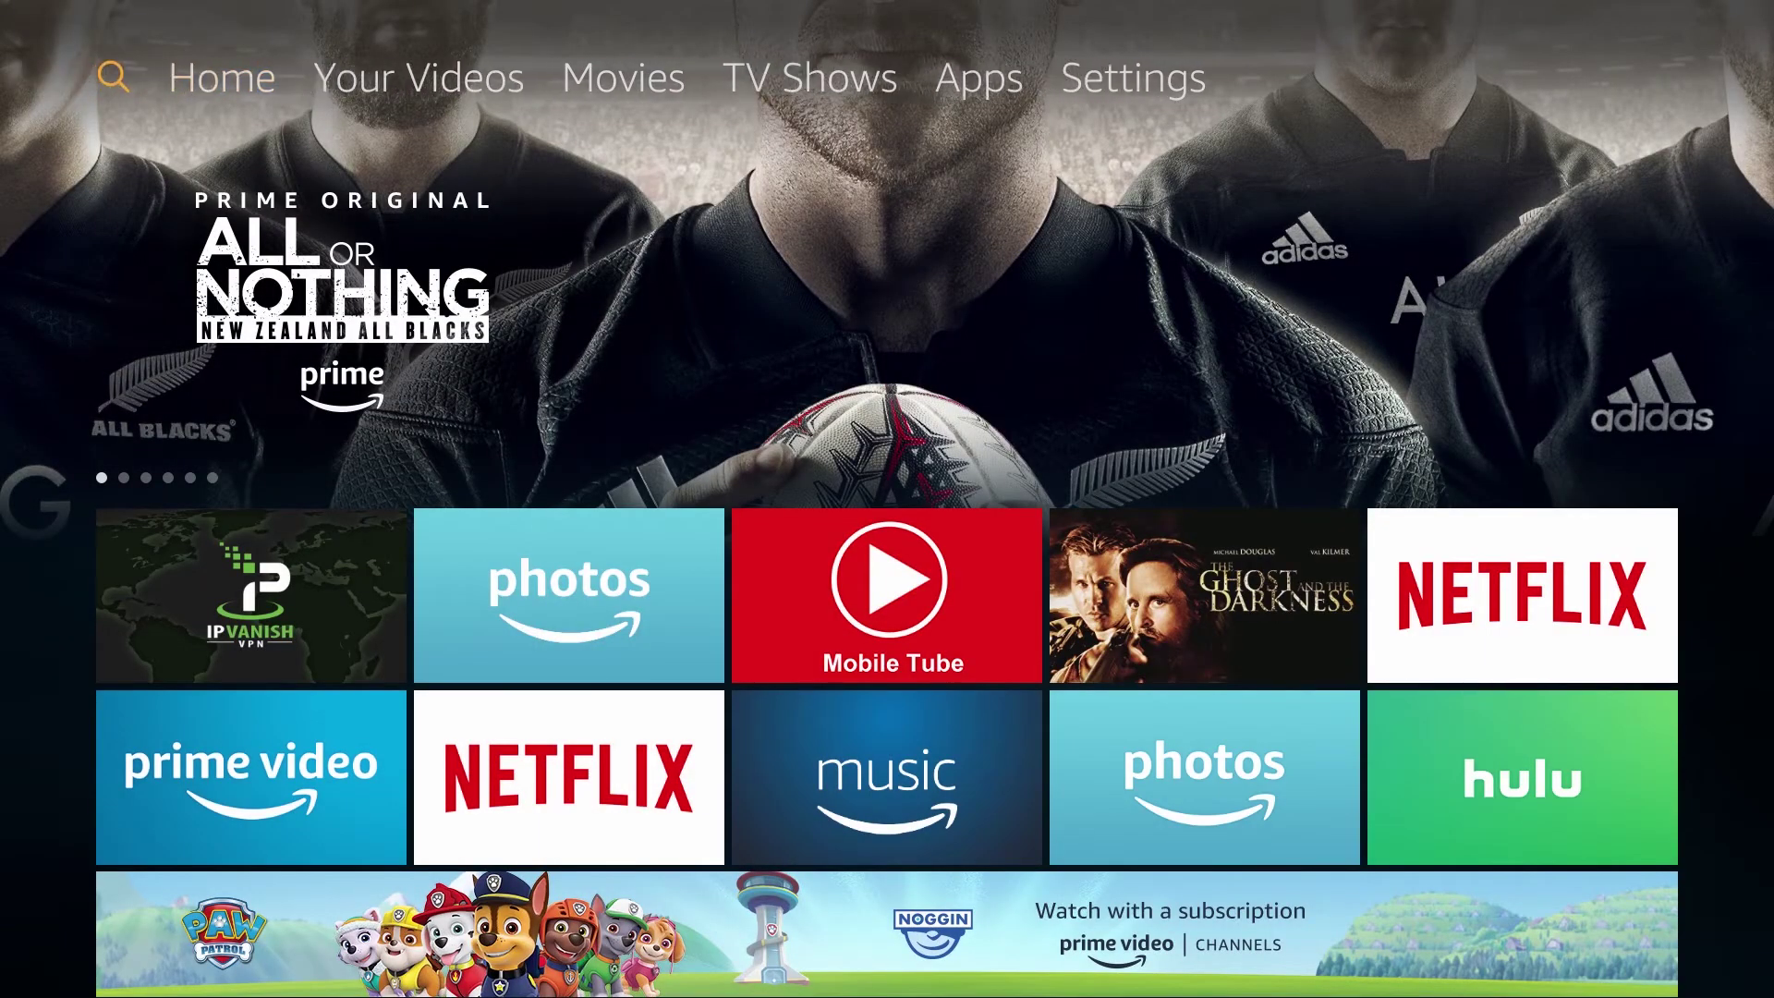
key(Down)
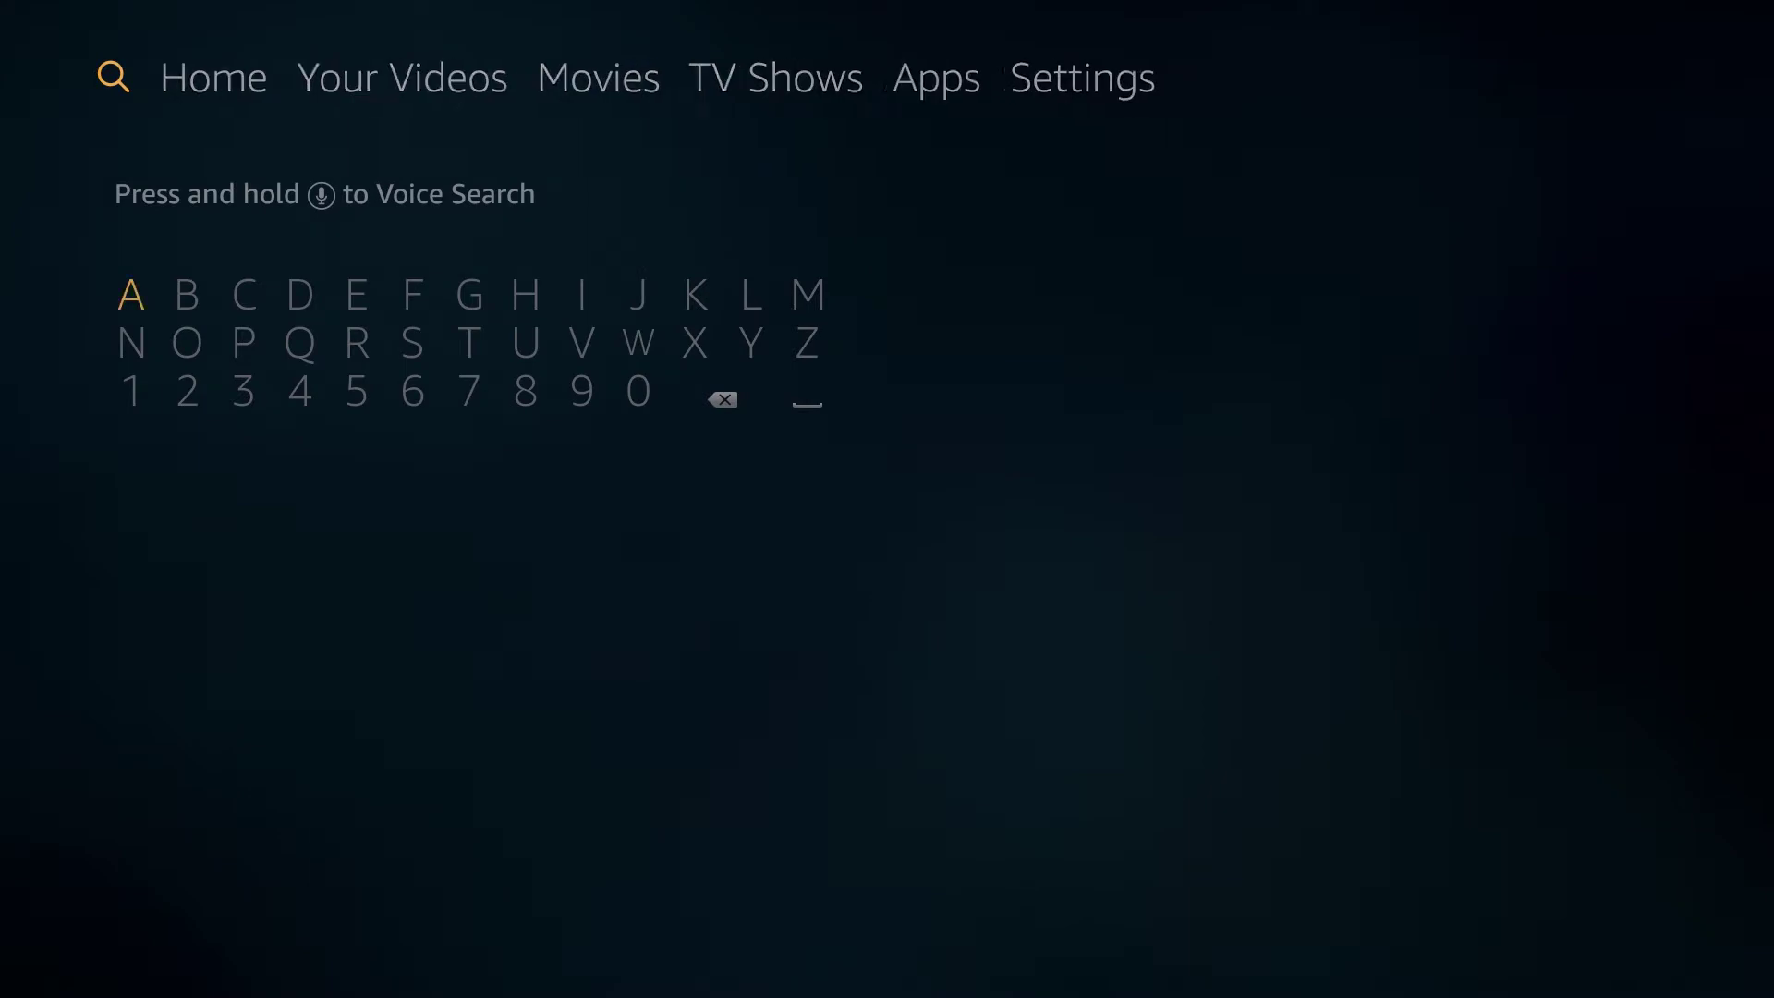
key(Right)
key(Right)
key(Right)
key(Return)
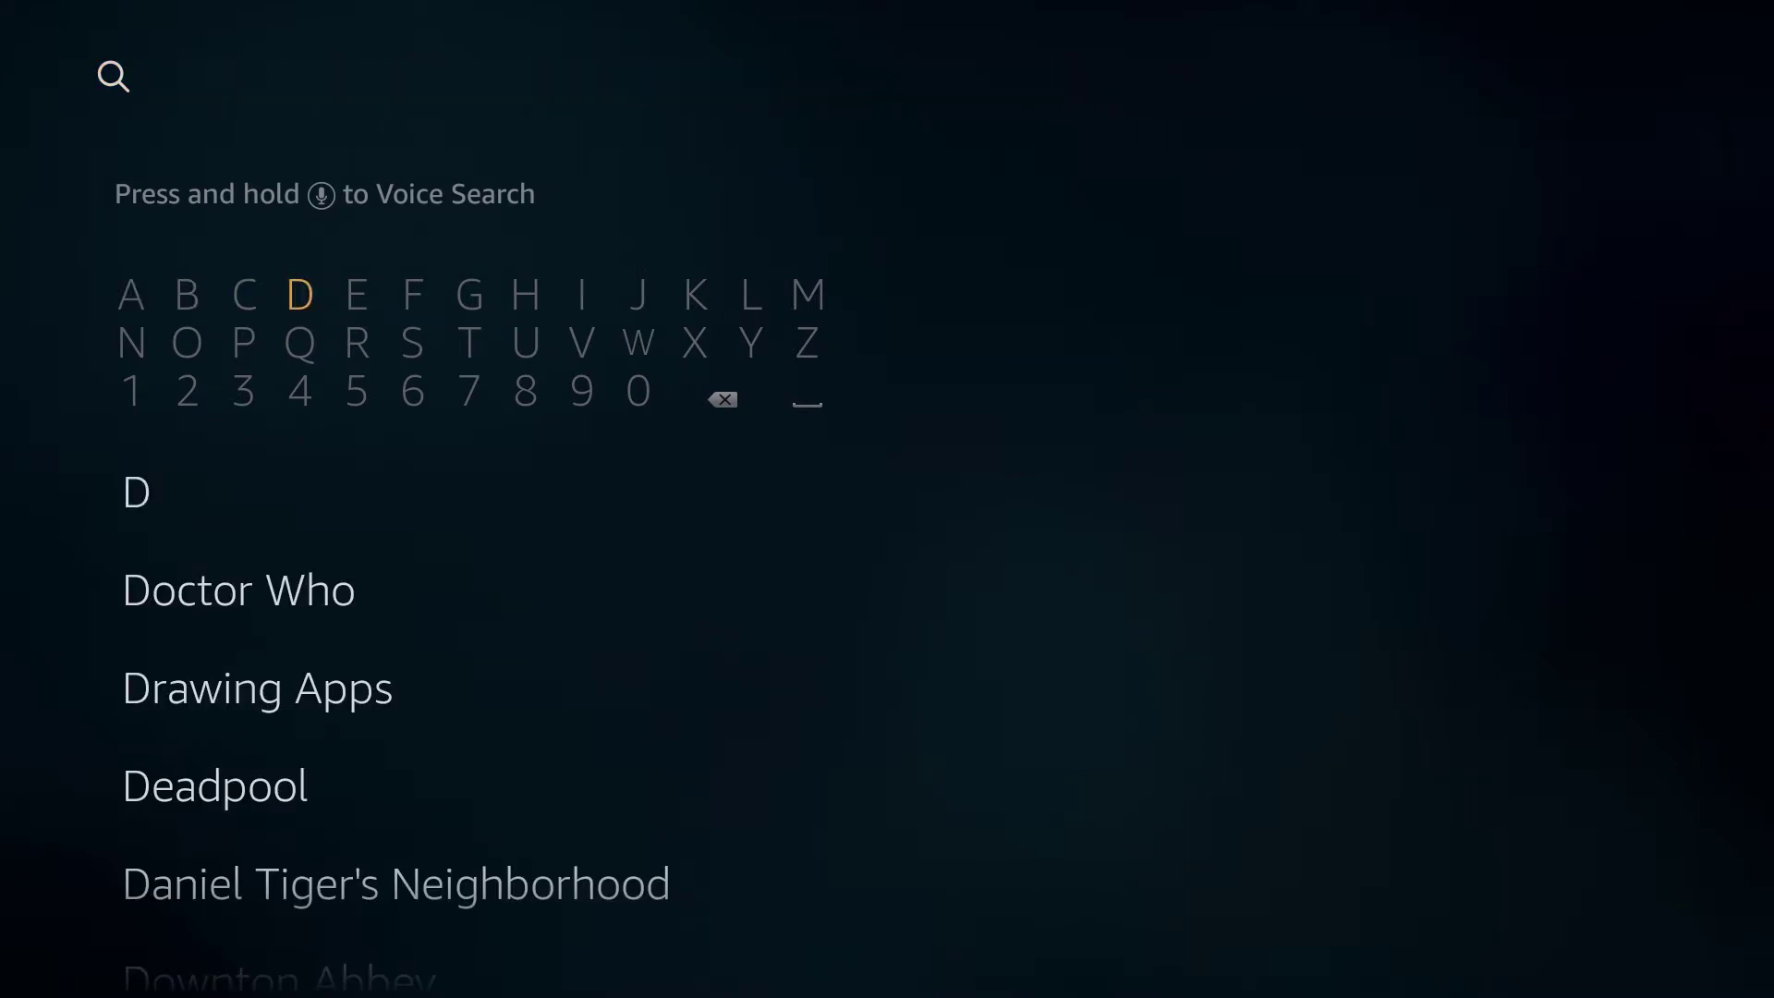
key(Down)
key(Left)
key(Left)
key(Return)
key(Right)
key(Right)
key(Right)
key(Right)
key(Right)
key(Right)
key(Right)
key(Right)
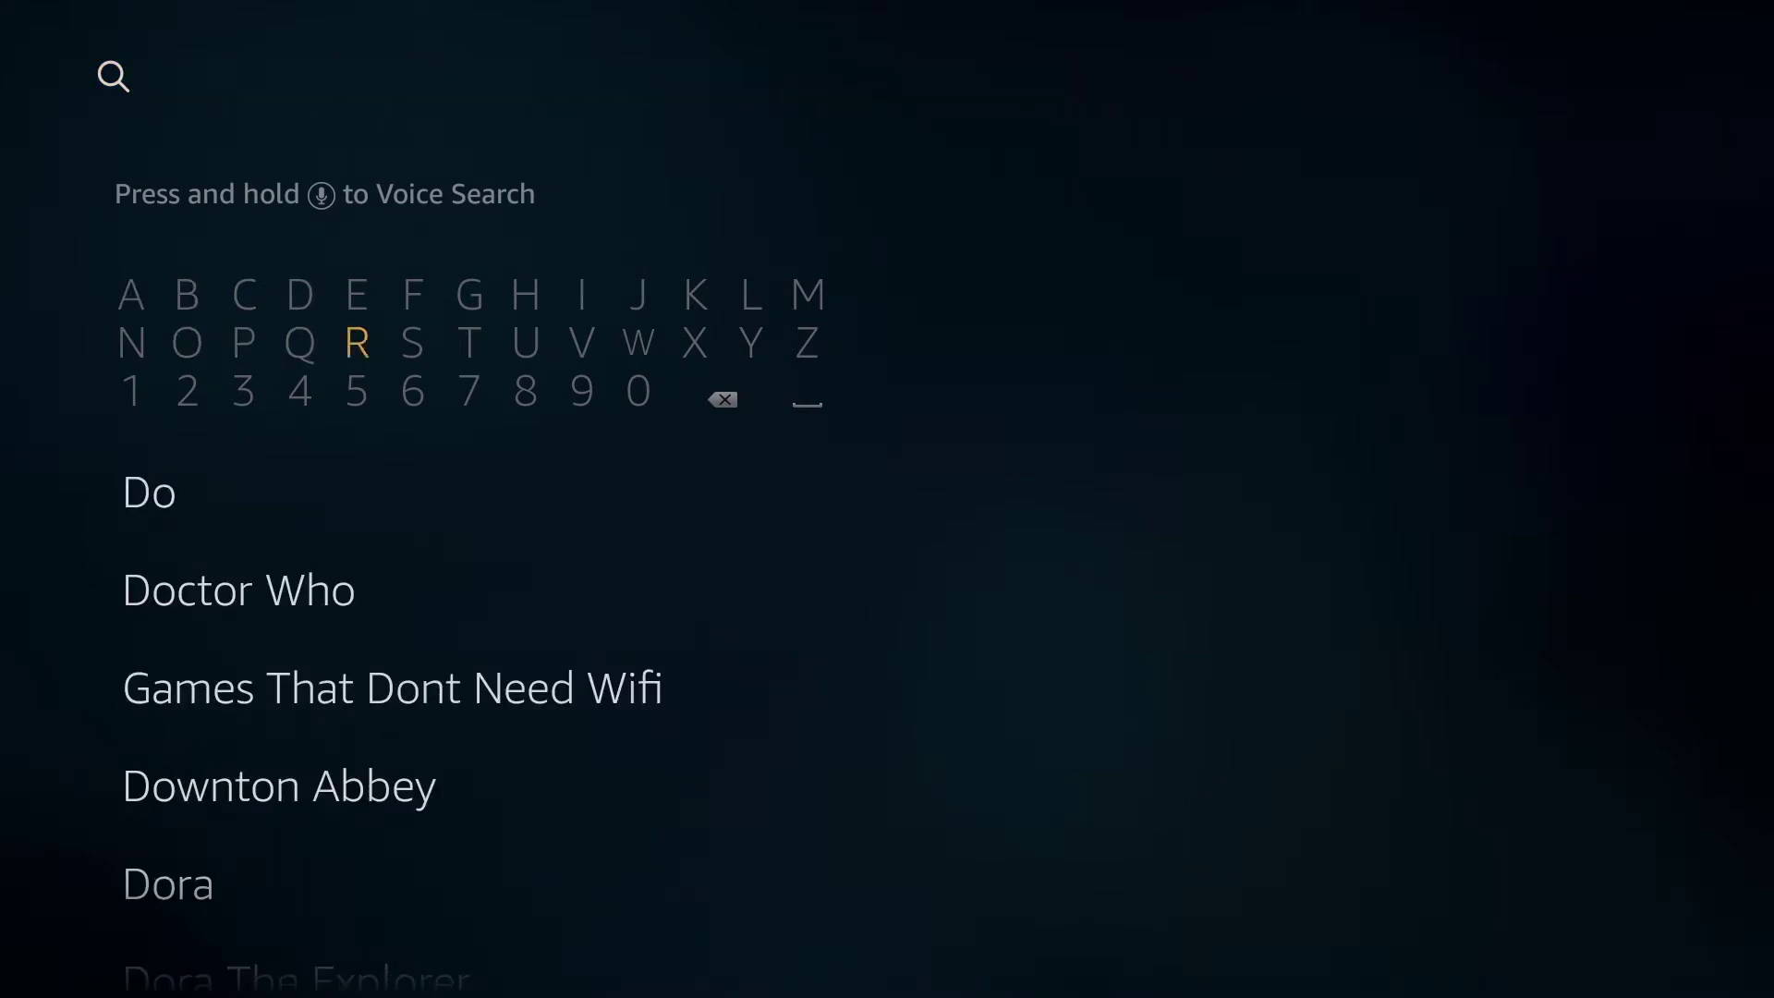
key(Return)
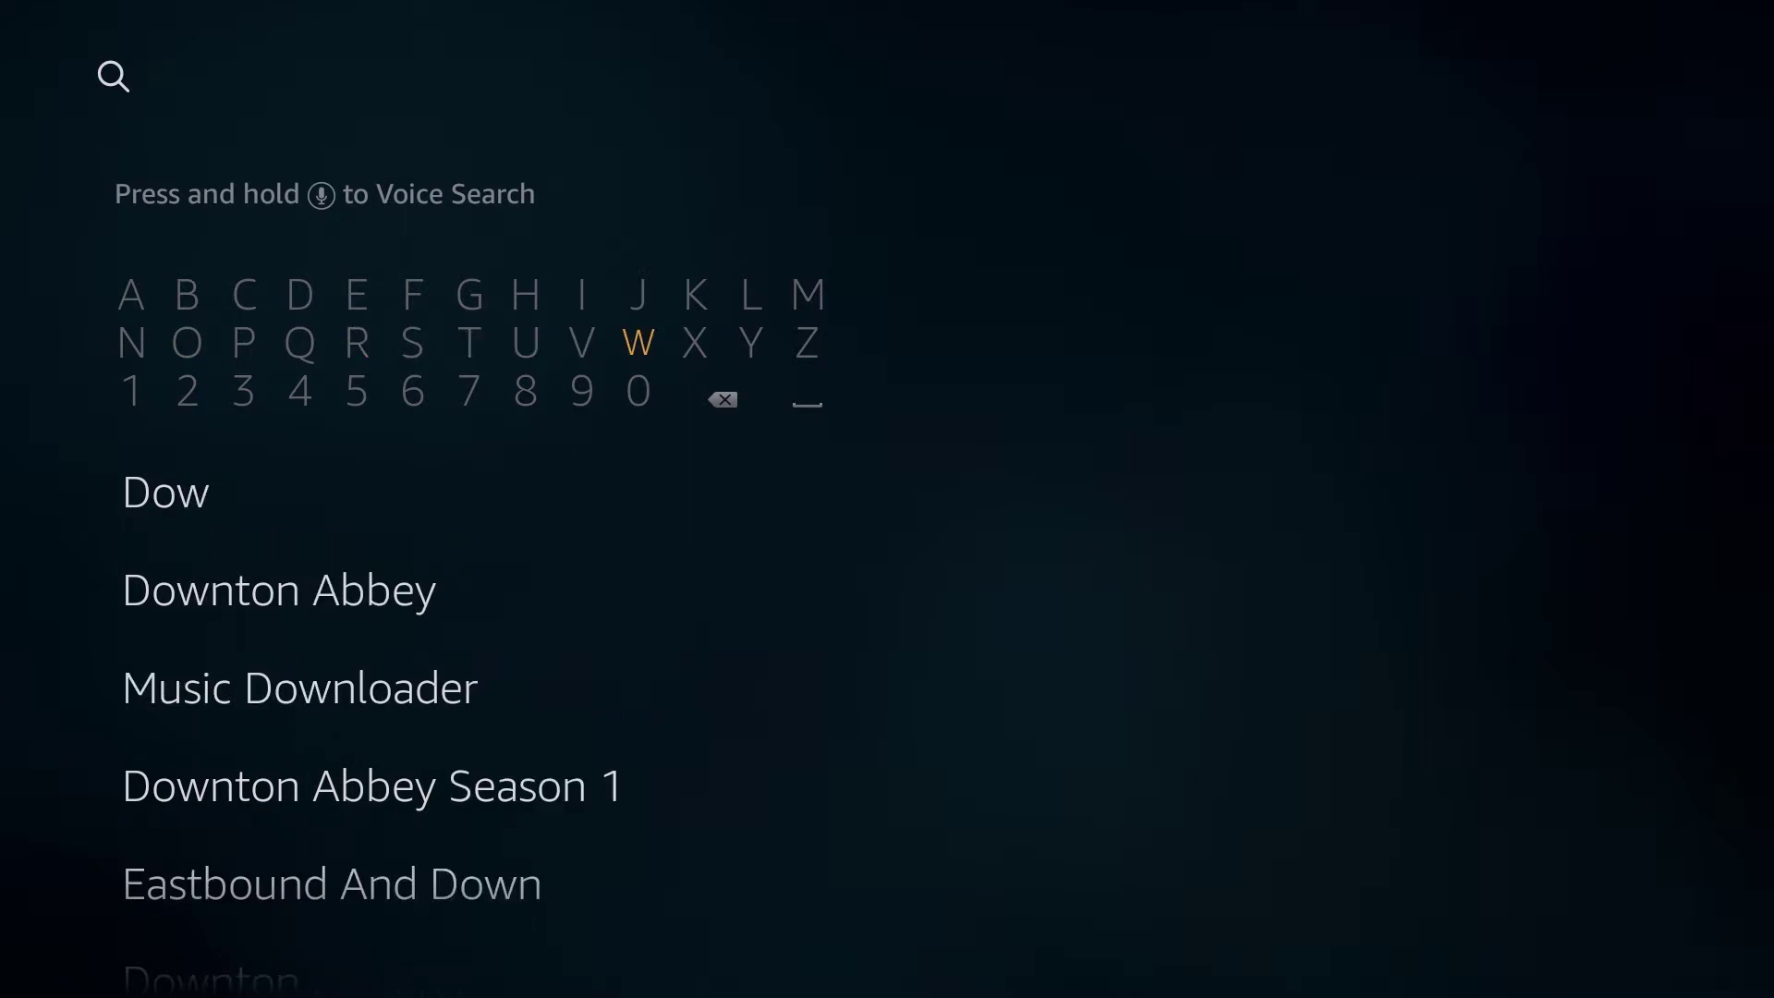
key(Left)
key(Left)
key(Left)
key(Left)
key(Left)
key(Left)
key(Left)
key(Left)
key(Left)
key(Return)
key(Right)
key(Right)
key(Right)
key(Right)
key(Right)
key(Right)
key(Right)
key(Right)
key(Right)
key(Right)
key(Right)
key(Return)
key(Left)
key(Left)
key(Left)
key(Left)
key(Left)
key(Left)
key(Left)
key(Left)
key(Left)
key(Left)
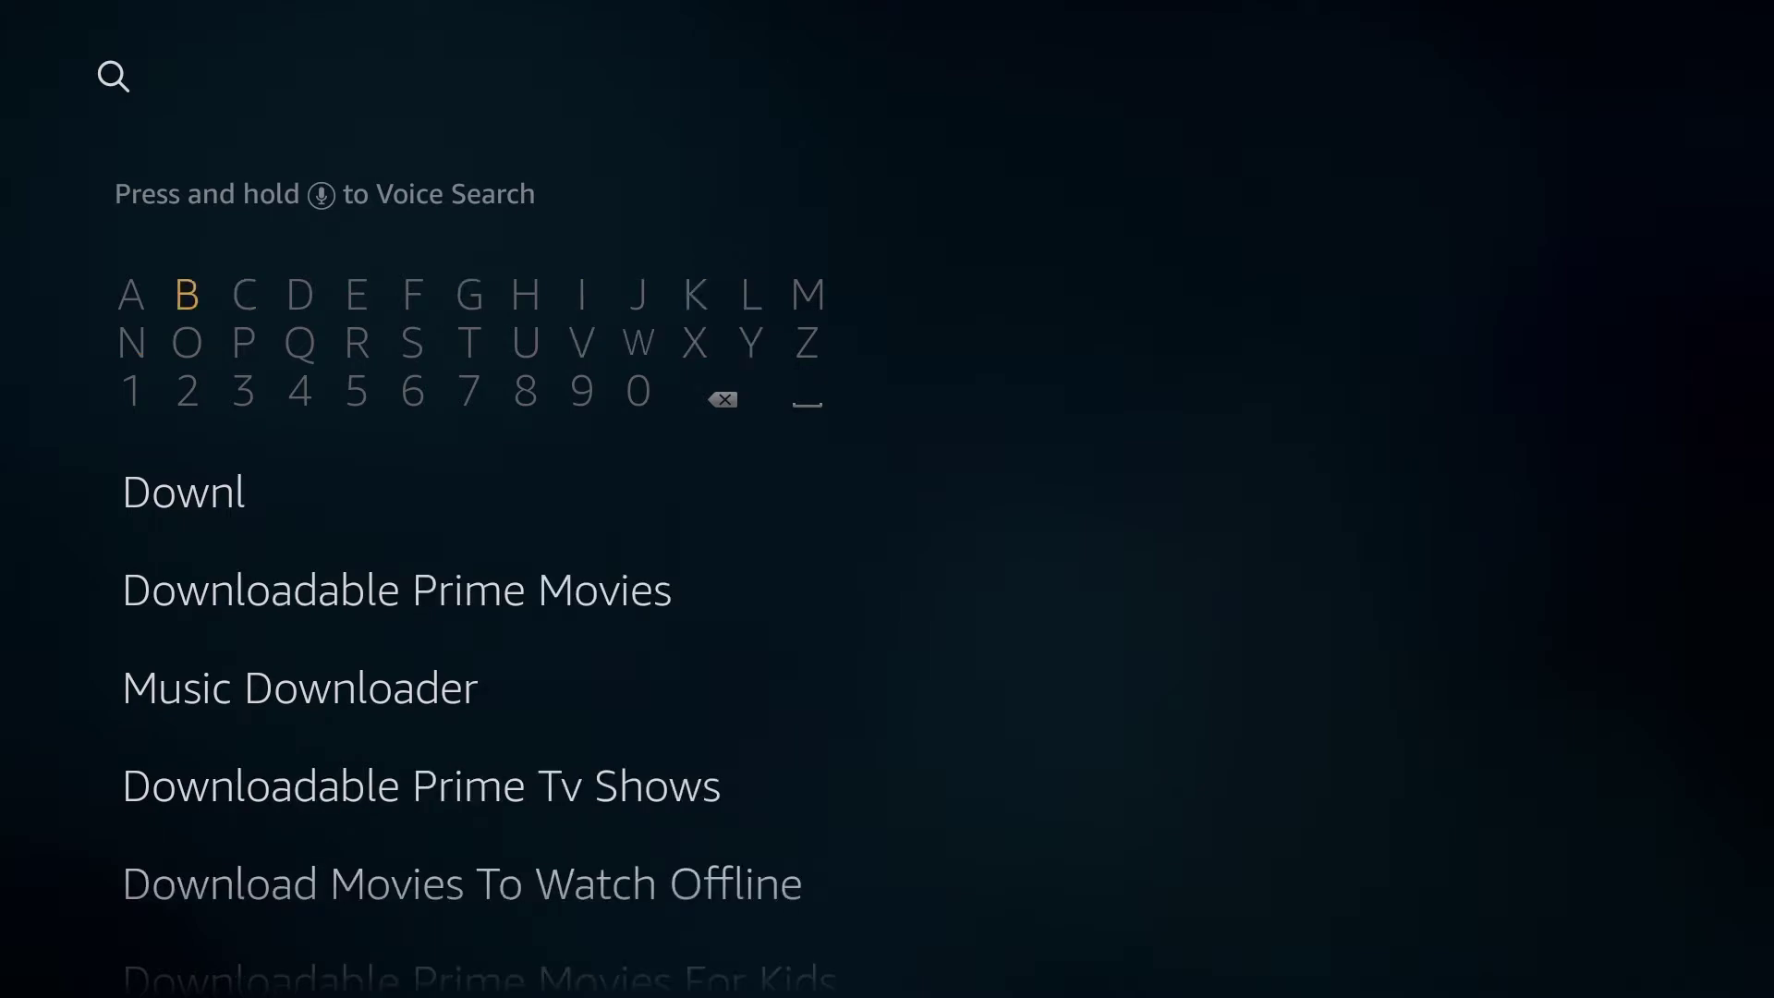
key(Down)
key(Return)
key(Left)
key(Up)
key(Return)
key(Right)
key(Right)
key(Right)
key(Return)
key(Right)
key(Return)
key(Down)
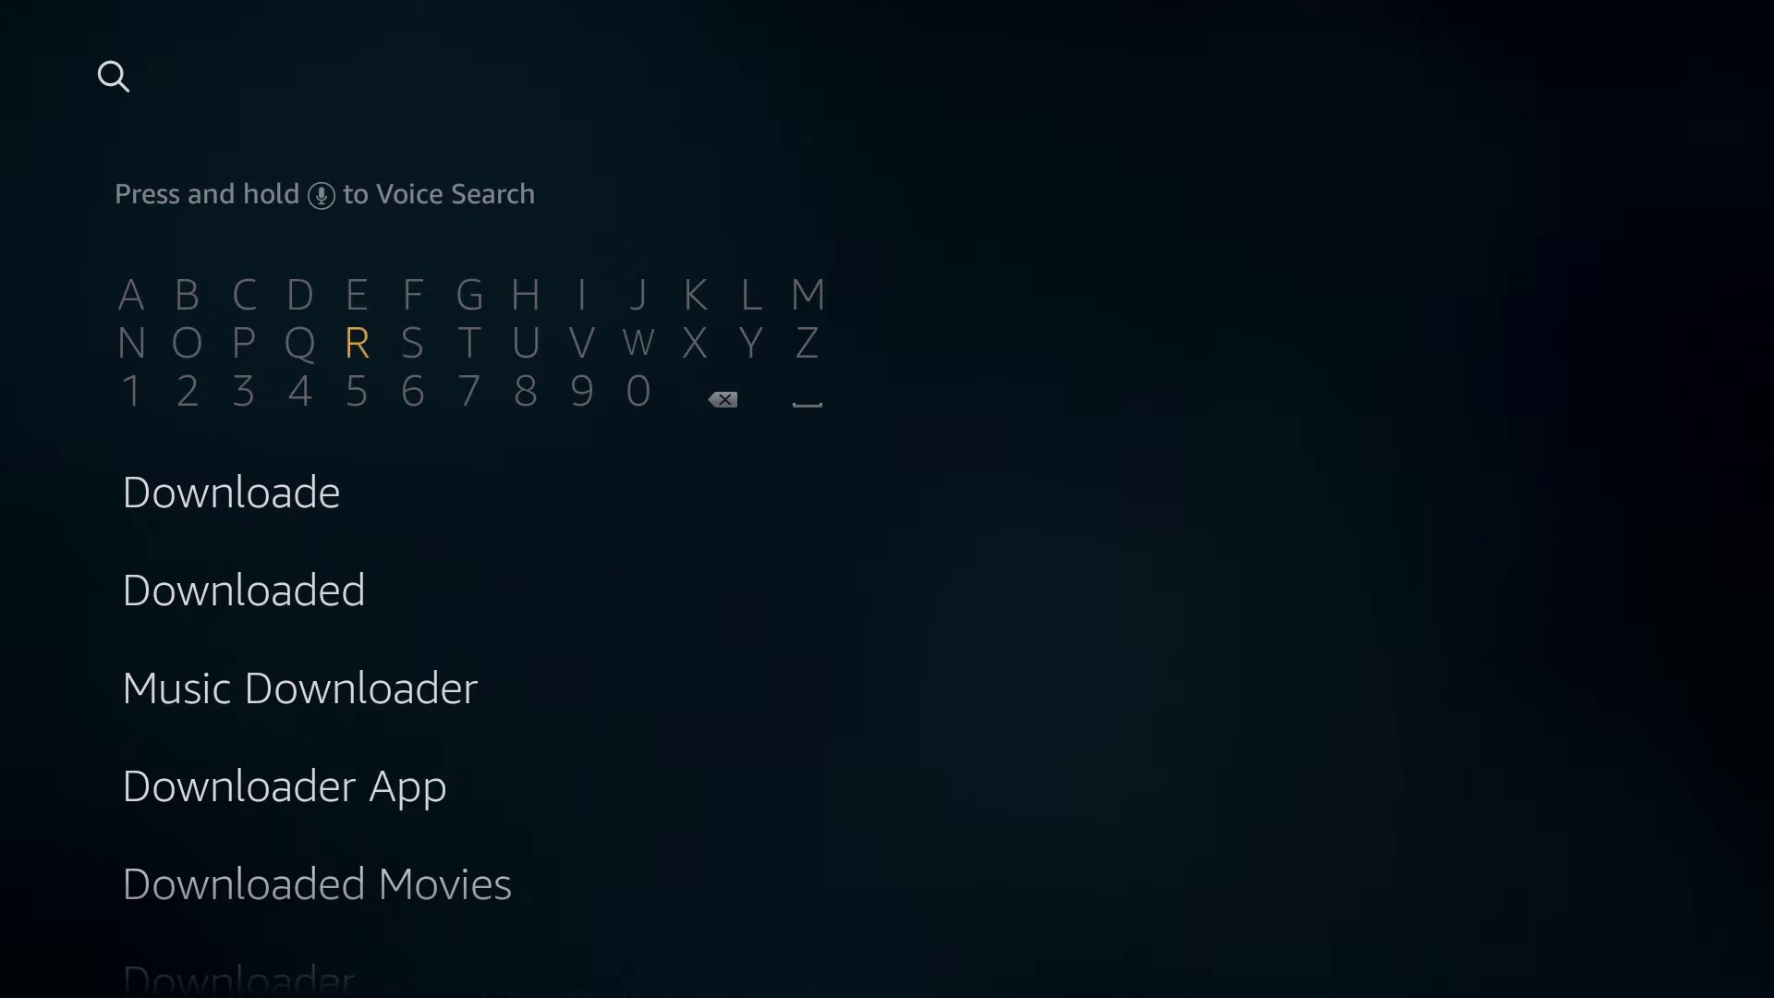
key(Return)
Search with the suggestion "Downloader App" and open the Downloader app's page from the app results
key(Down)
key(Down)
key(Down)
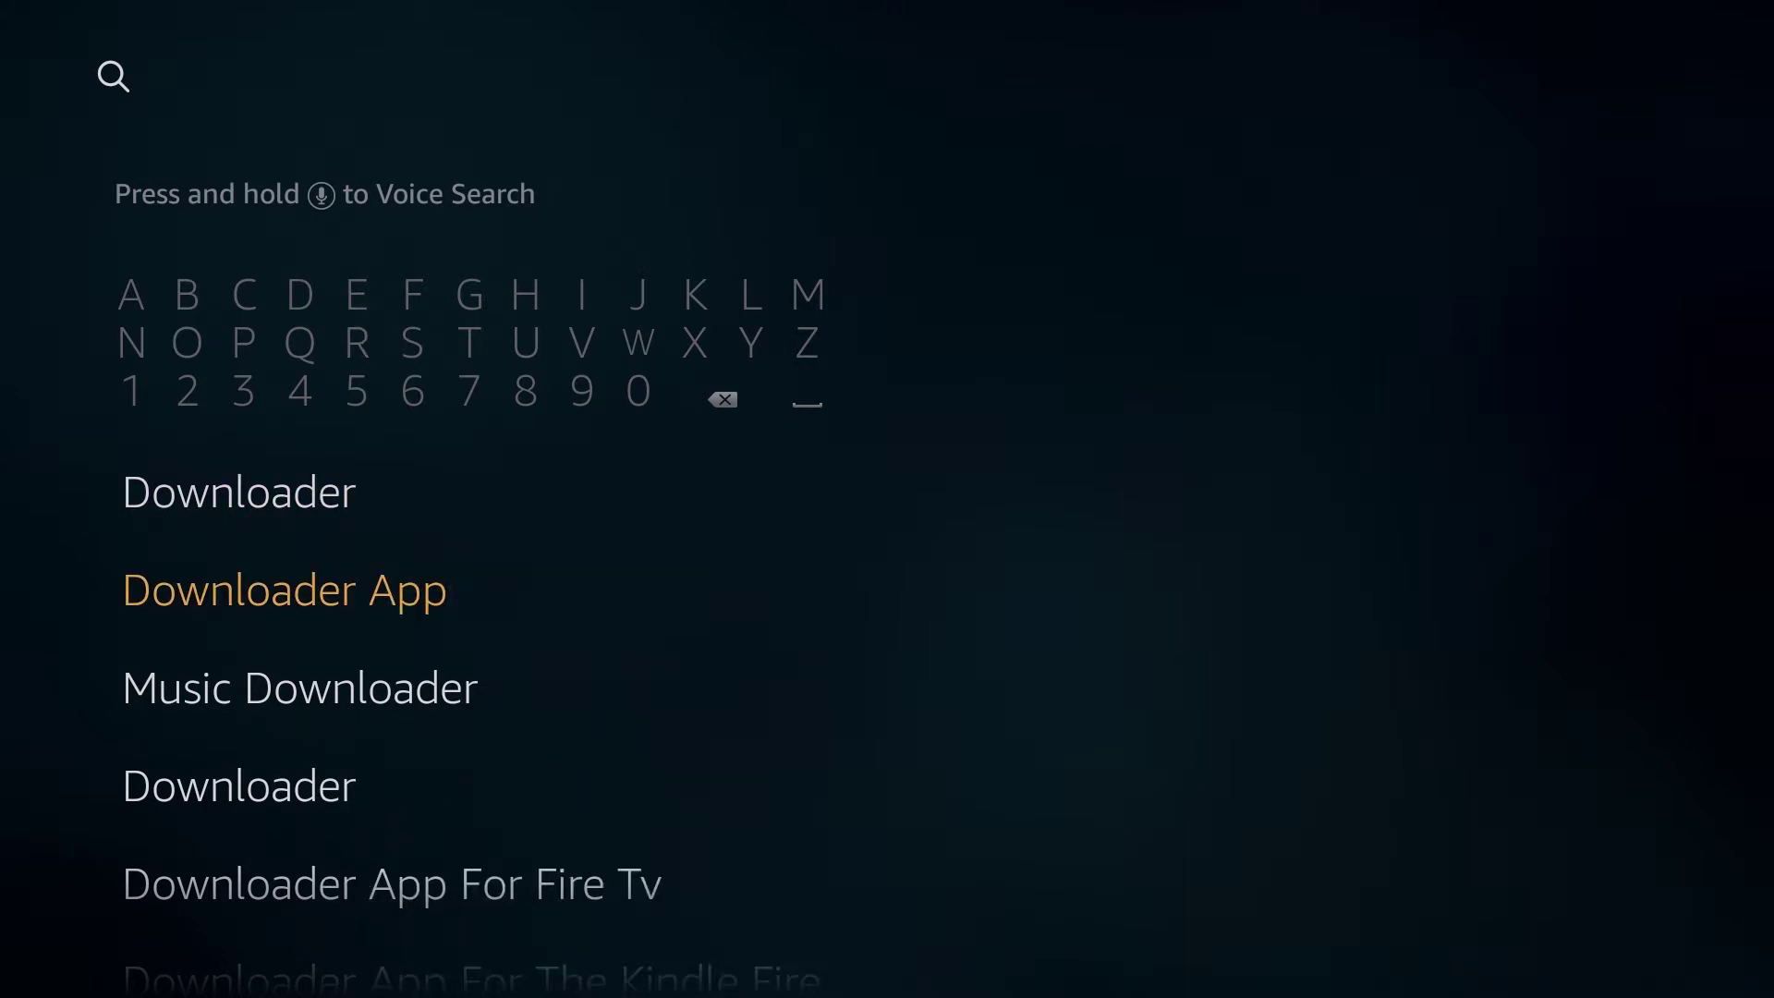
key(Return)
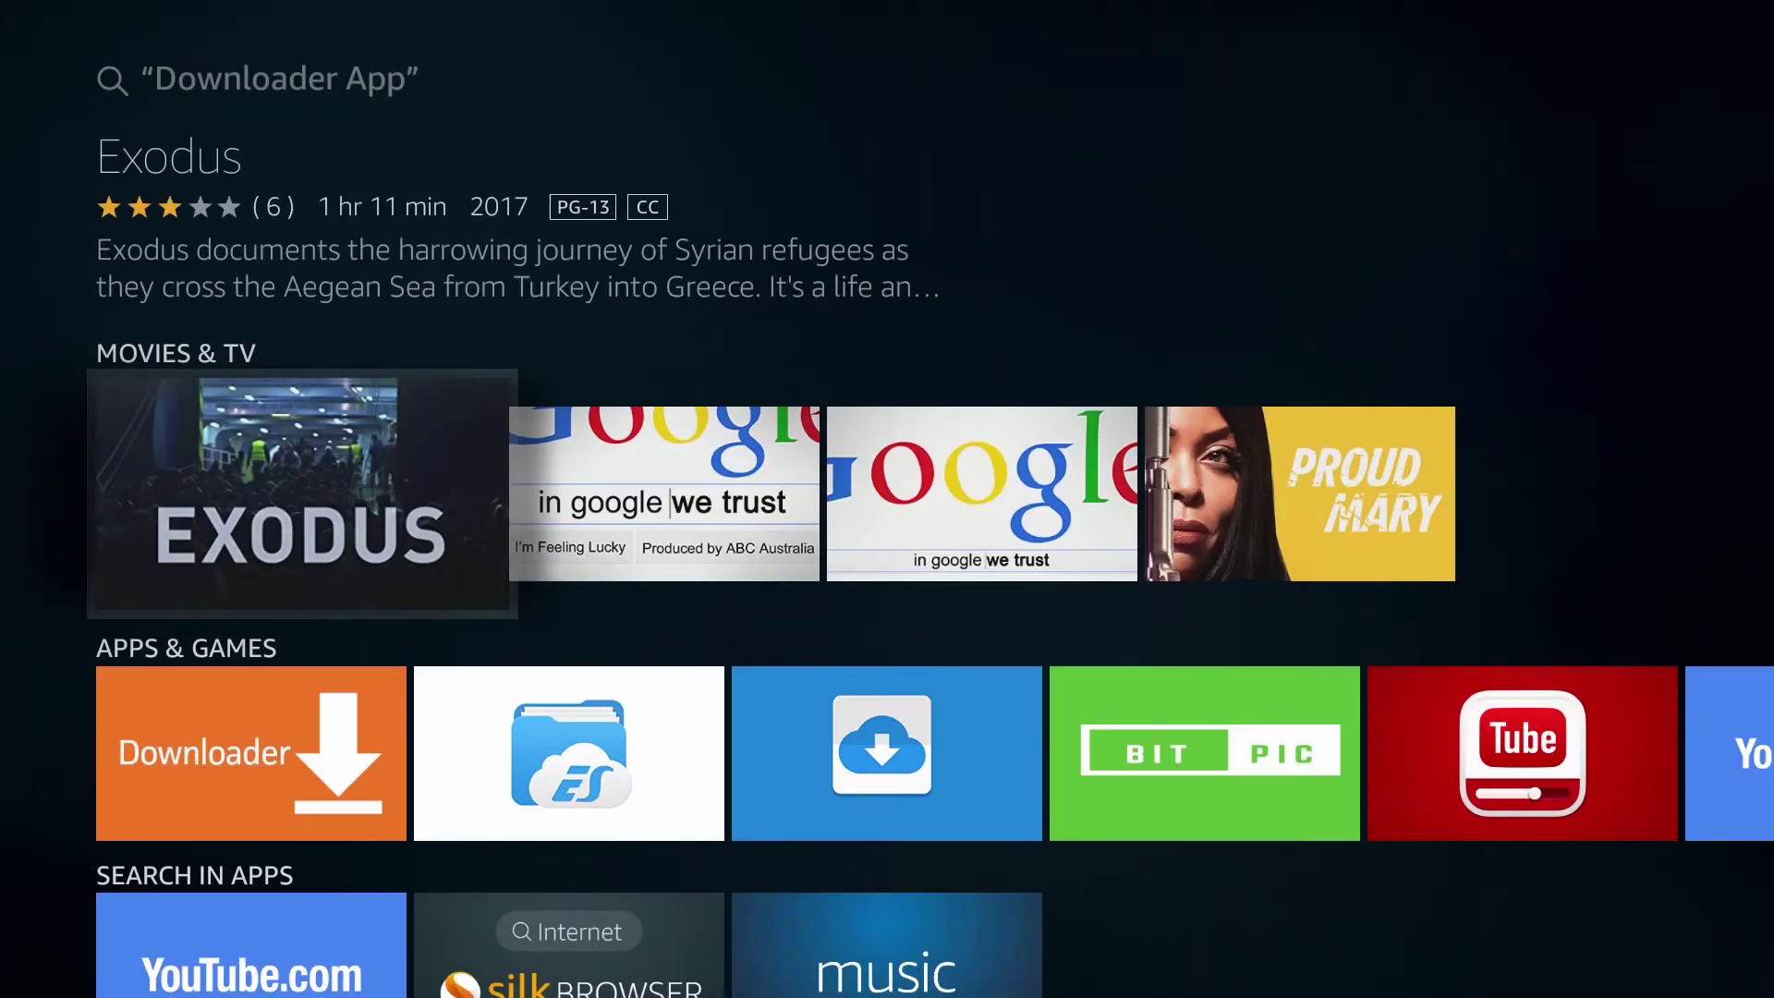
key(Down)
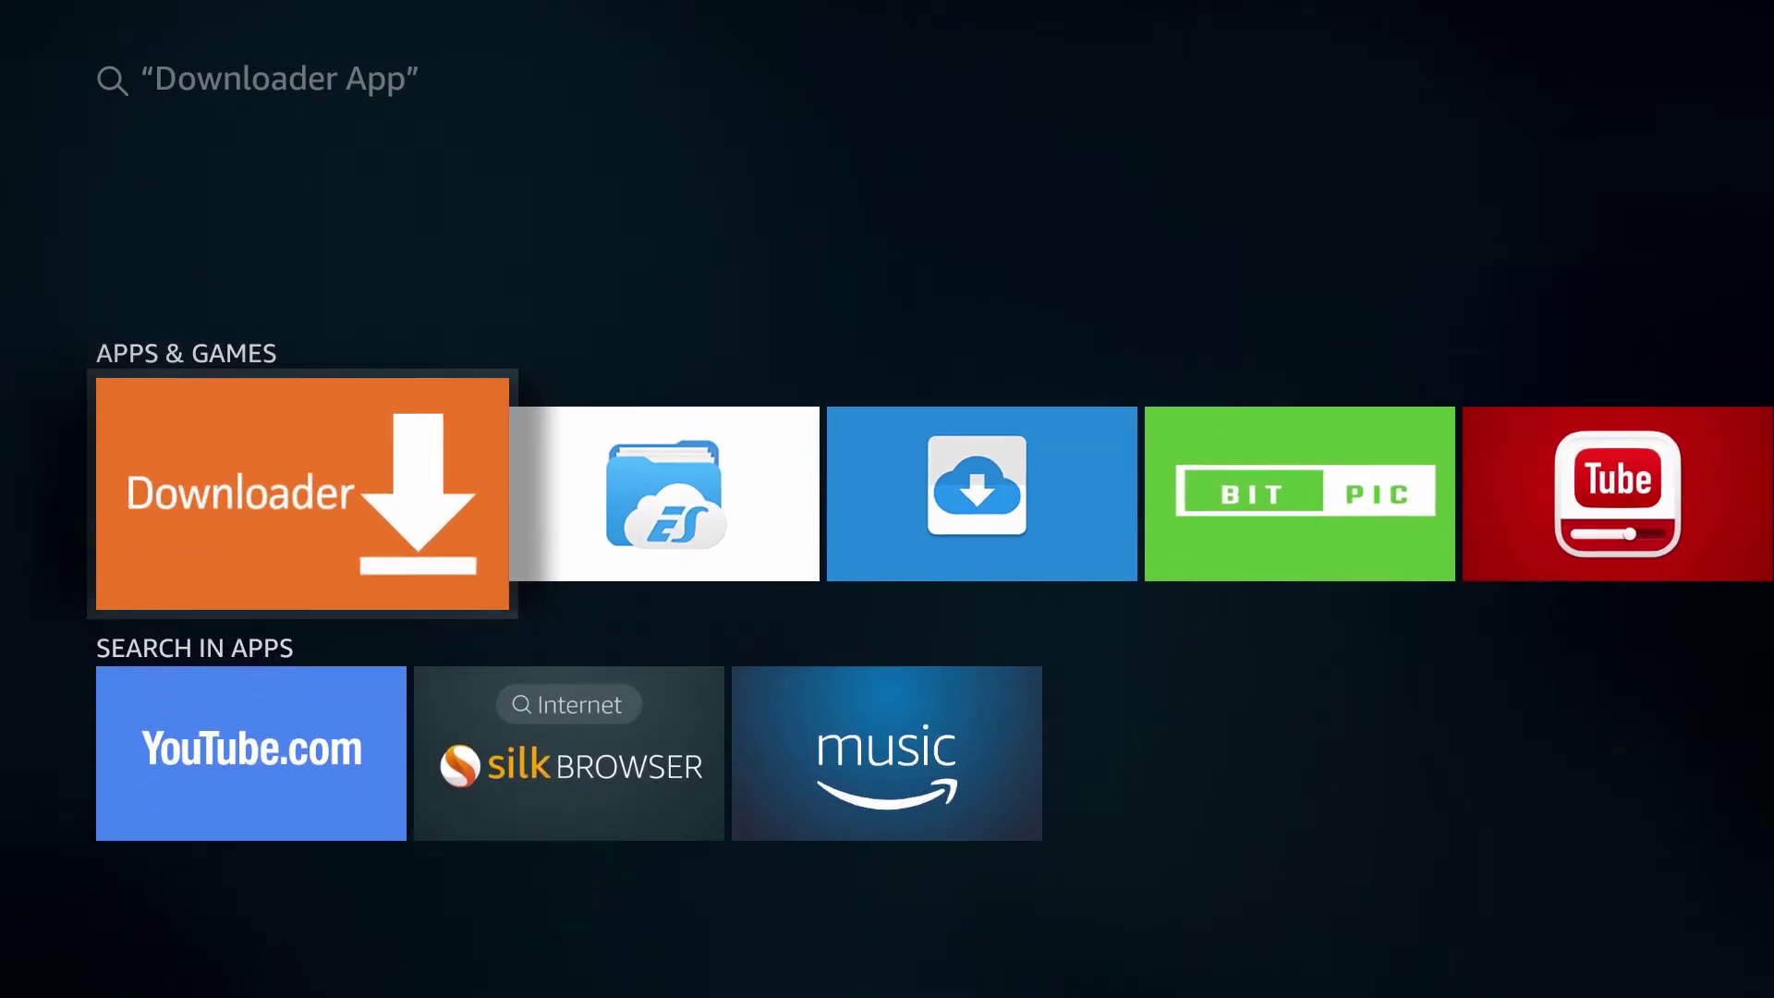
key(Return)
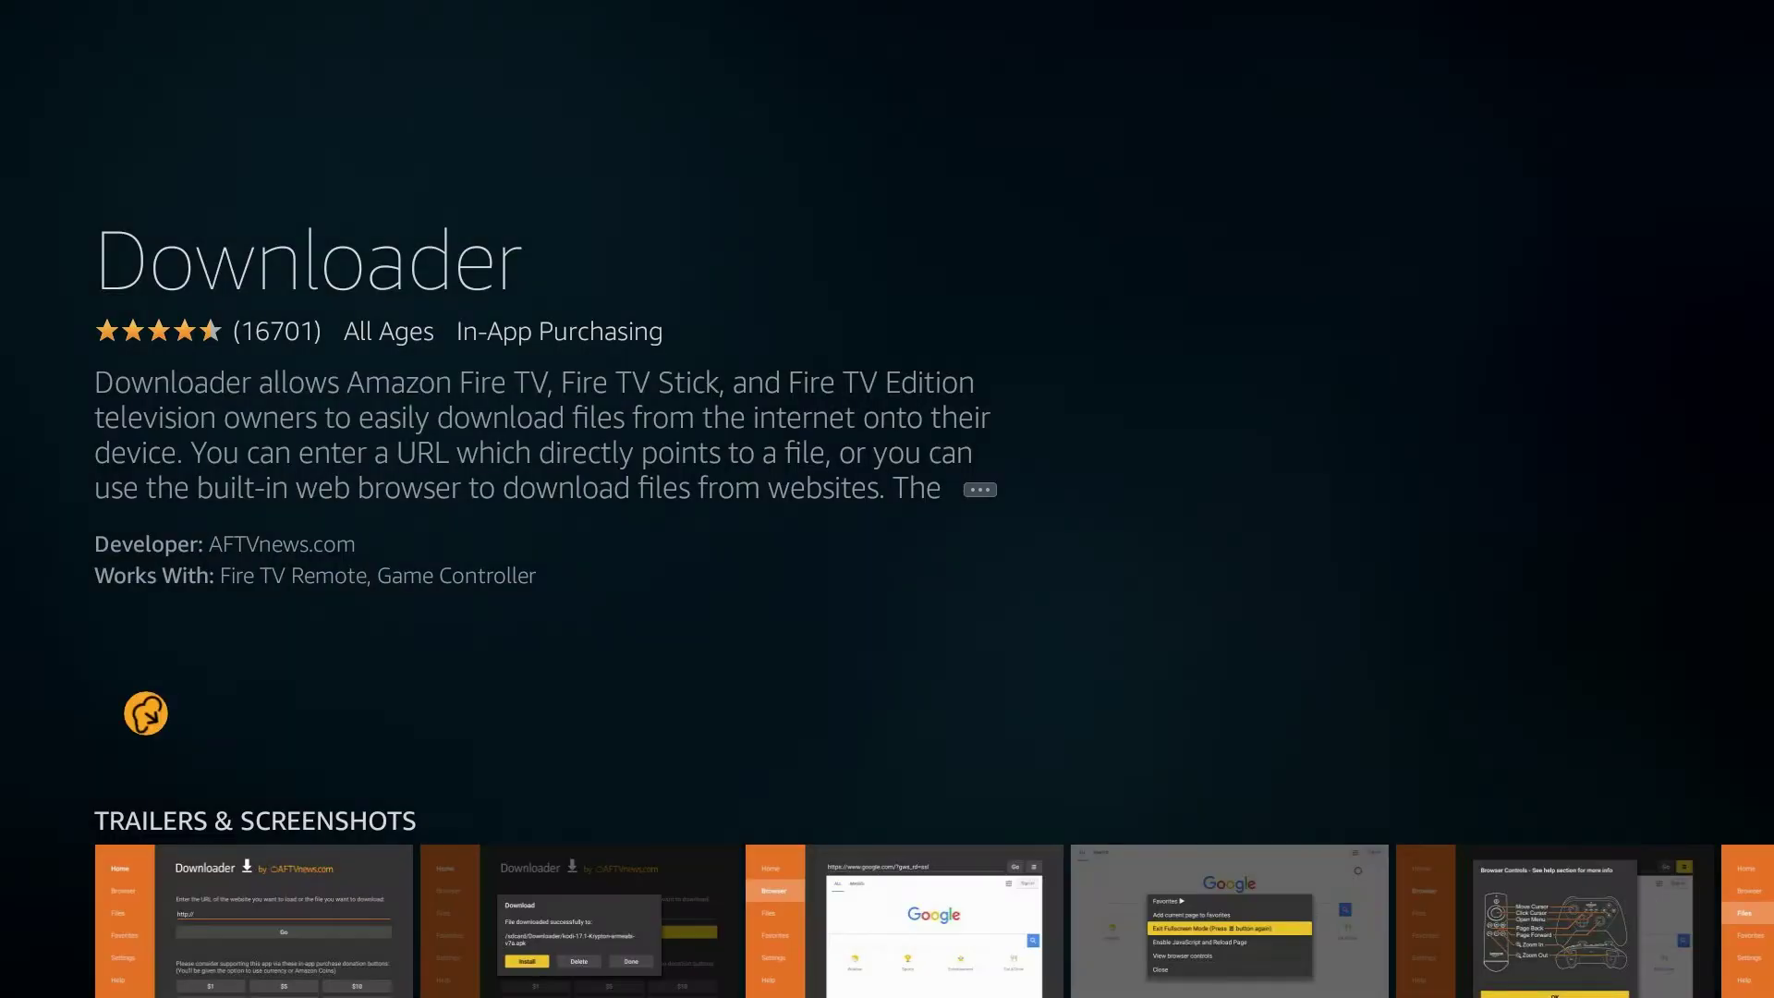
Install Downloader, launching it and dismissing its update notes
key(Return)
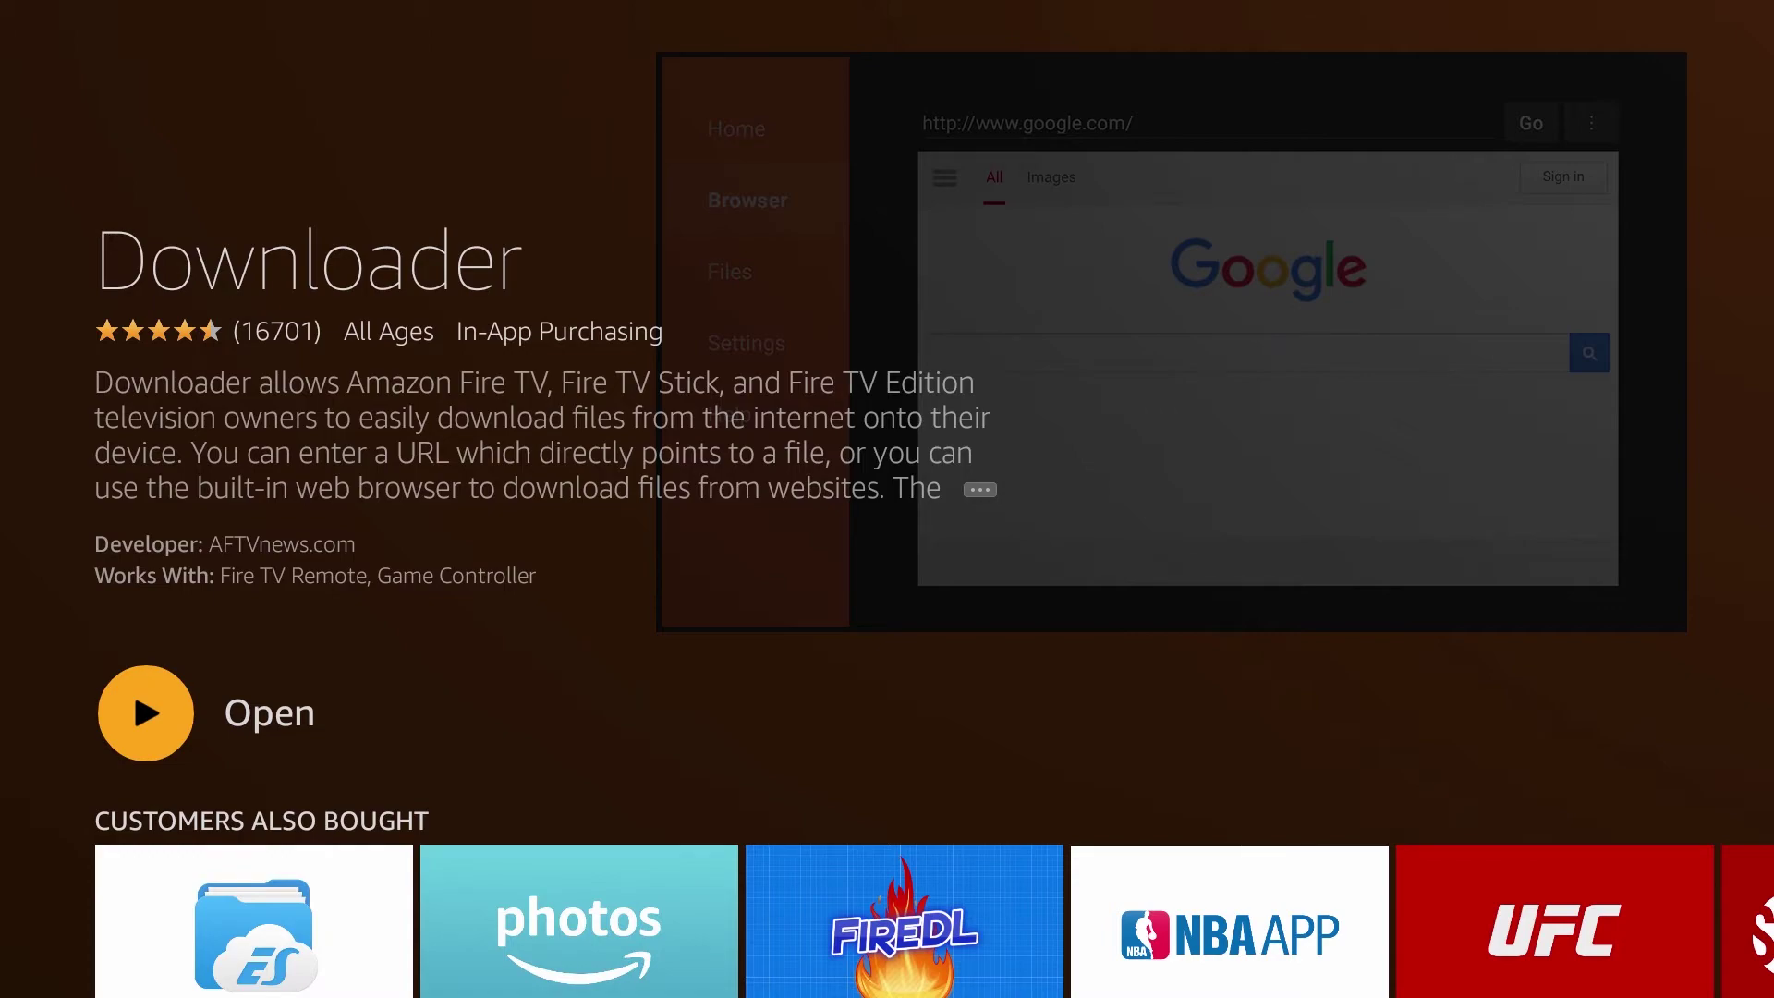
key(Return)
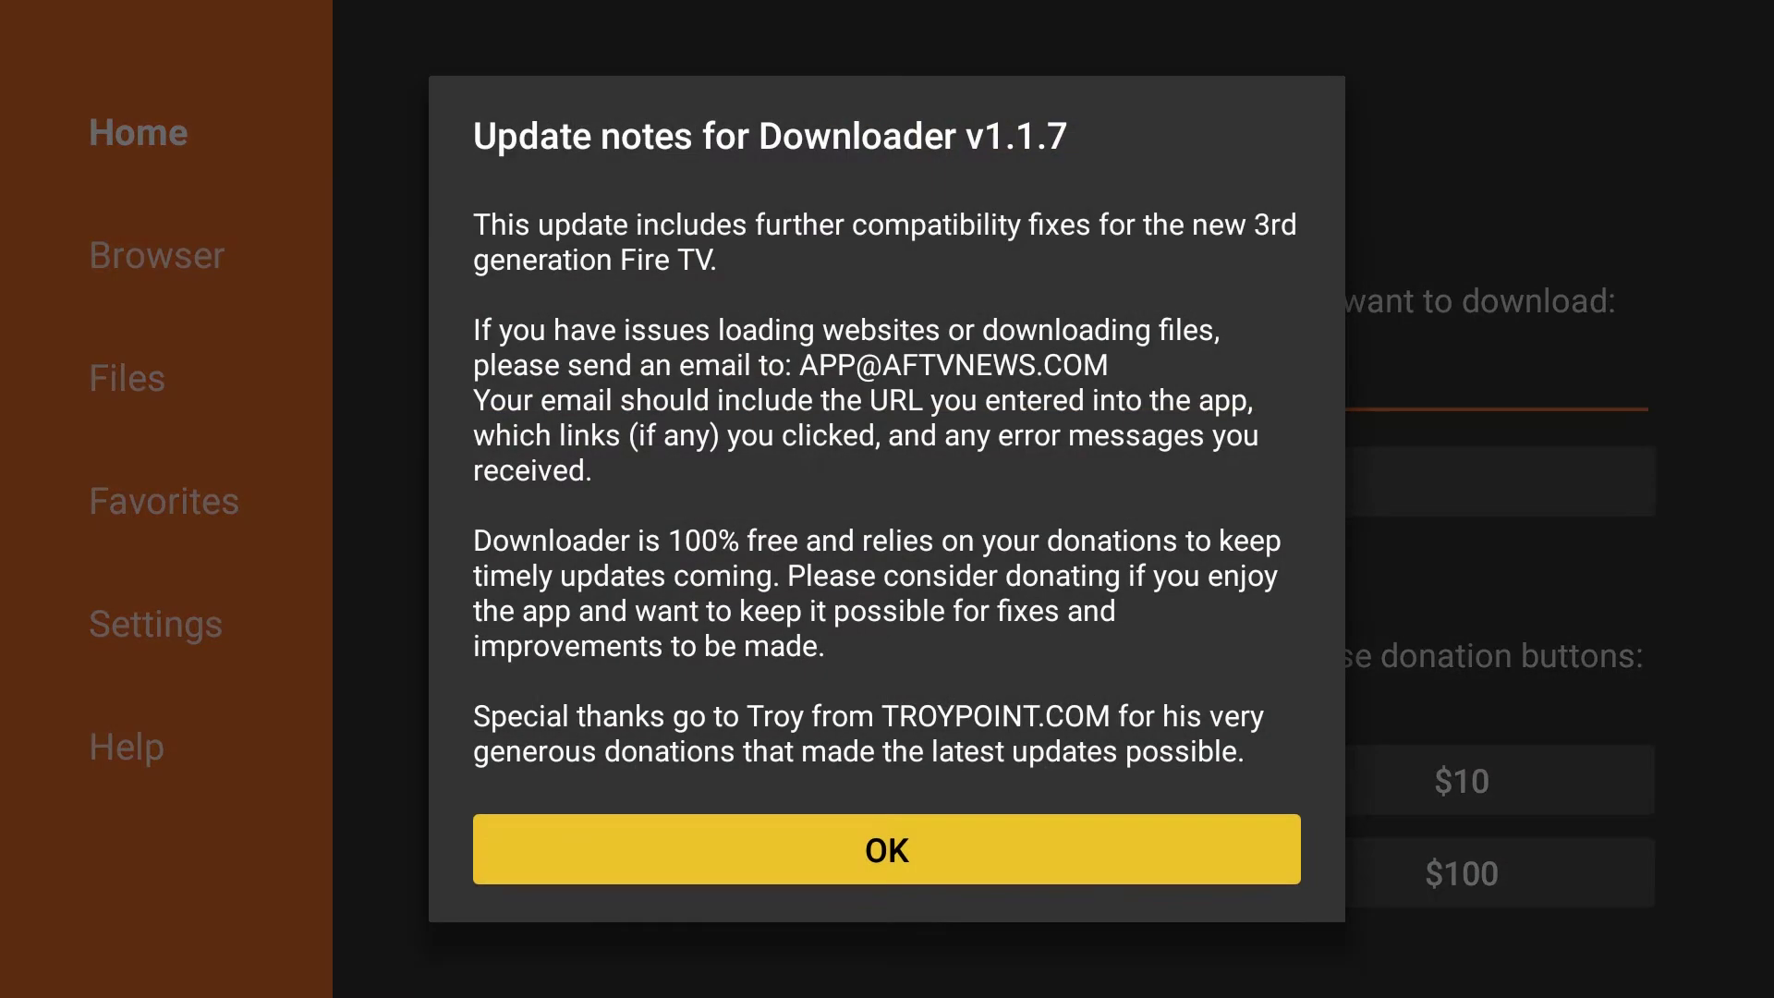
key(Return)
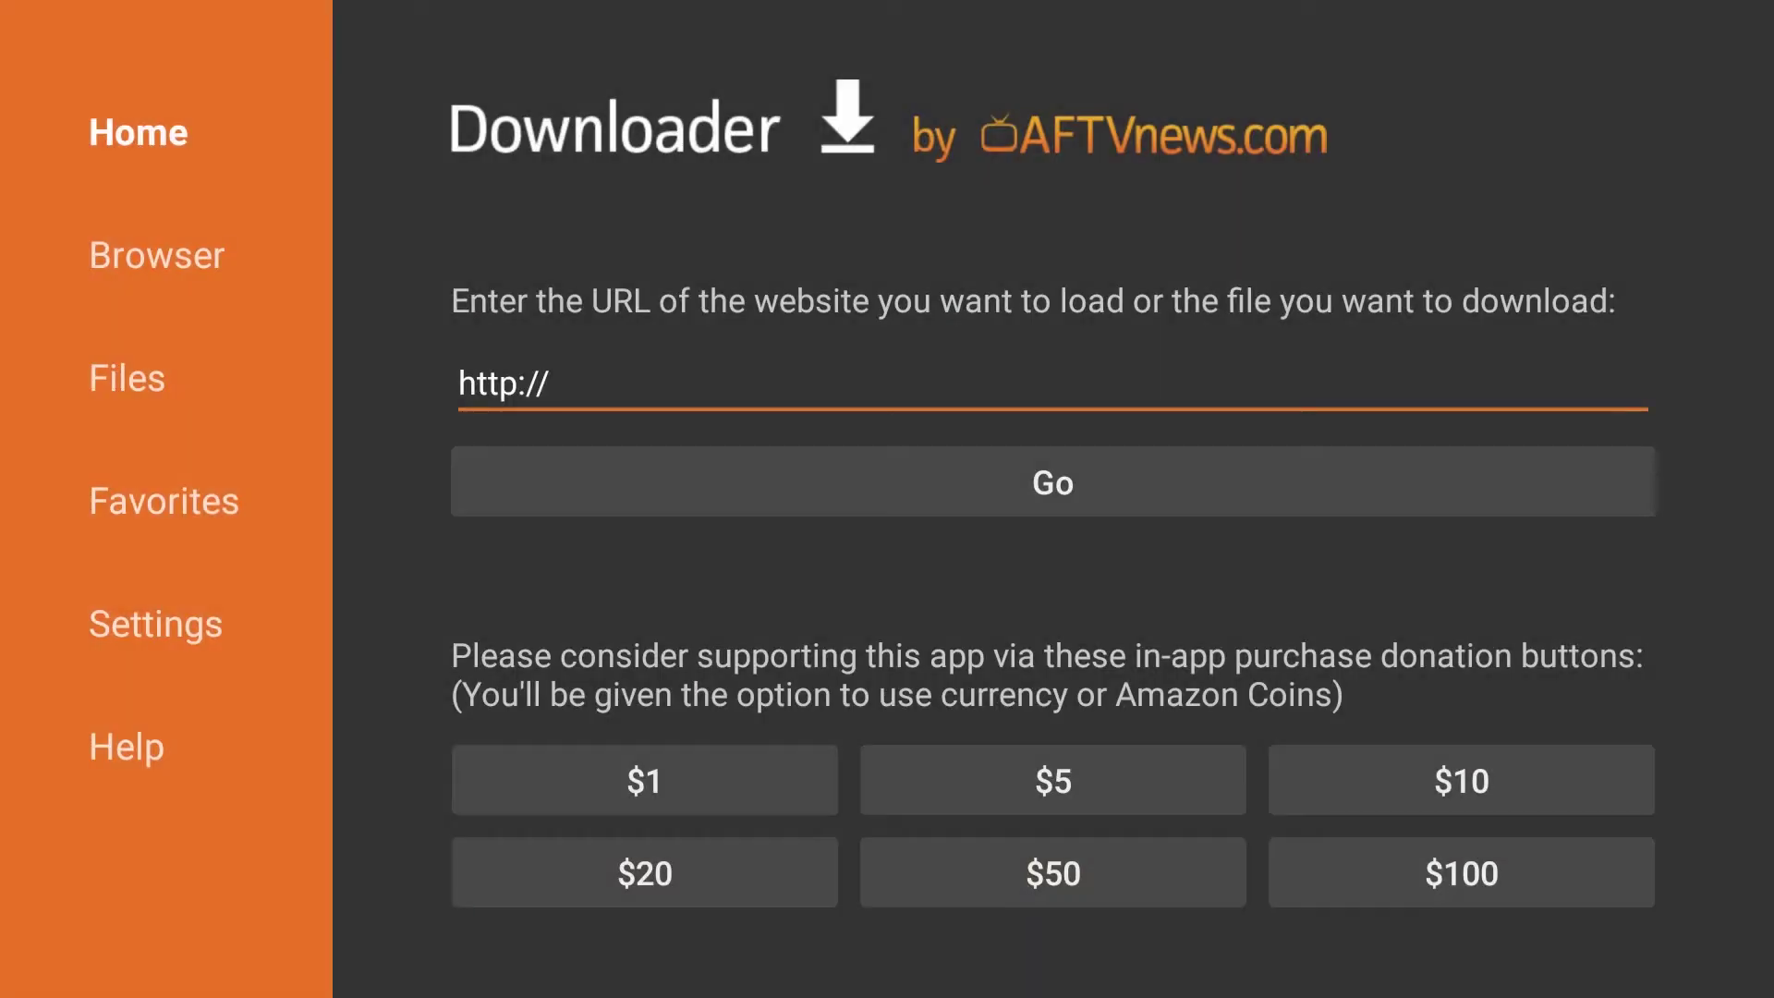
key(Down)
key(Up)
key(Return)
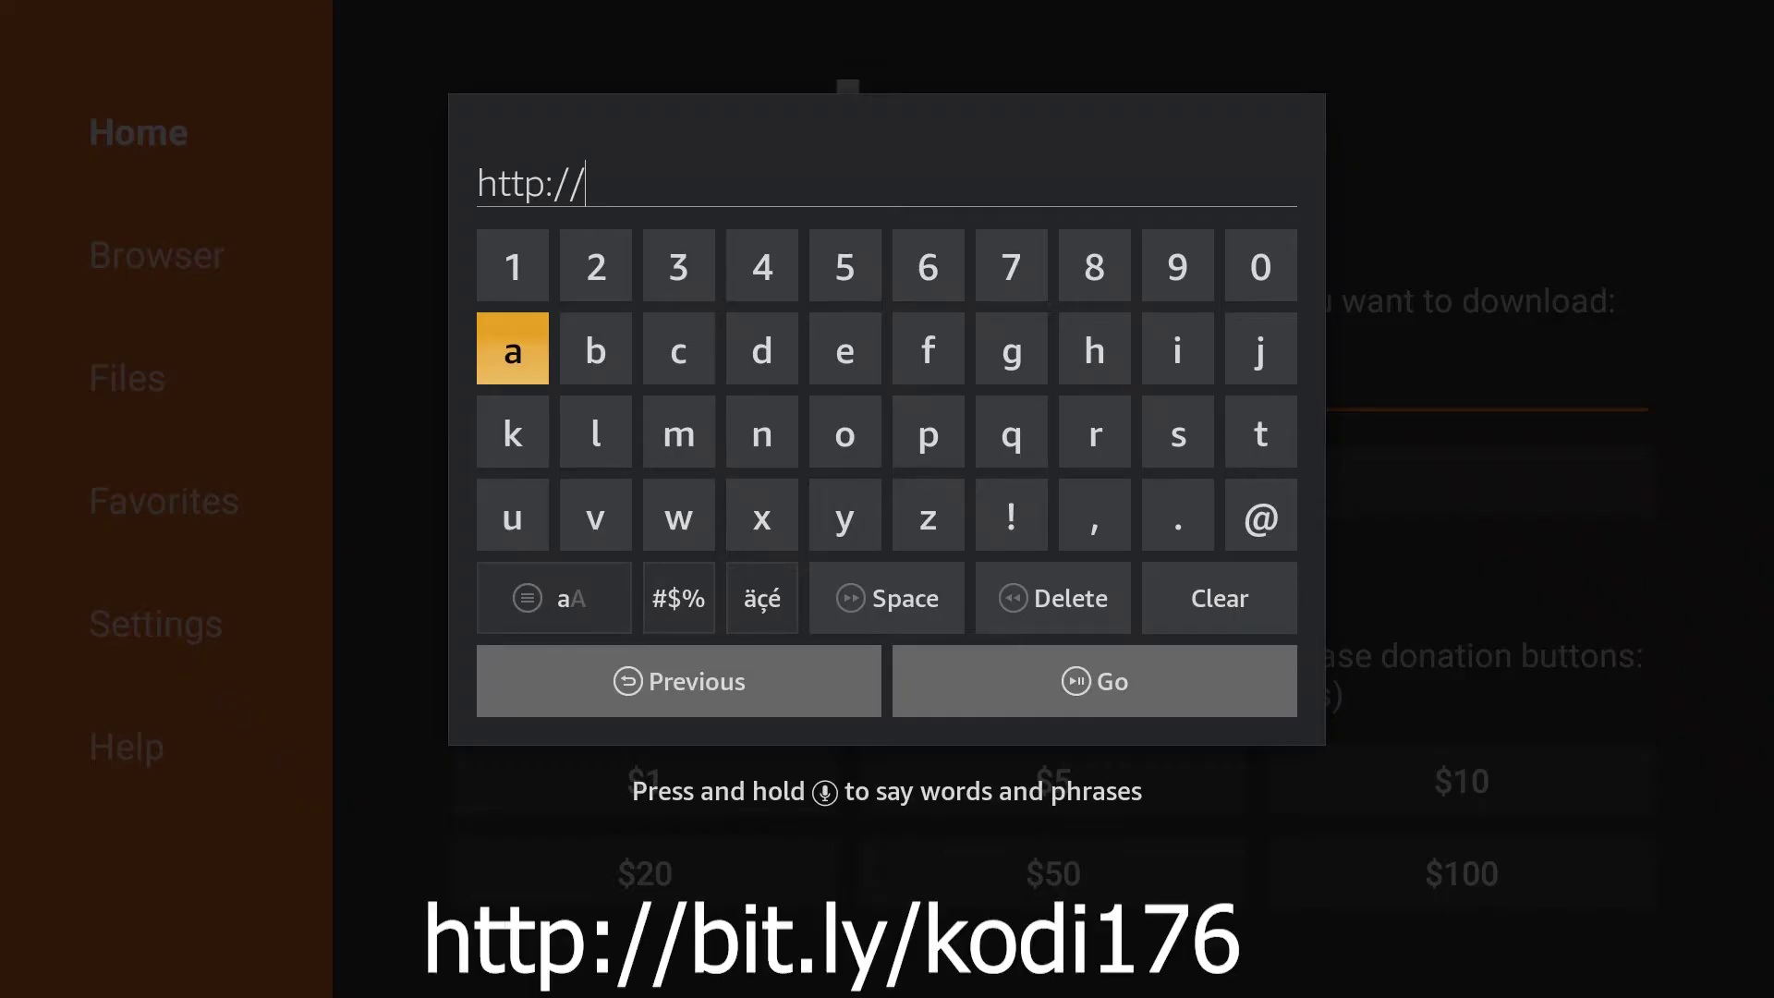
key(Right)
key(Return)
key(Right)
key(Right)
key(Right)
key(Right)
key(Right)
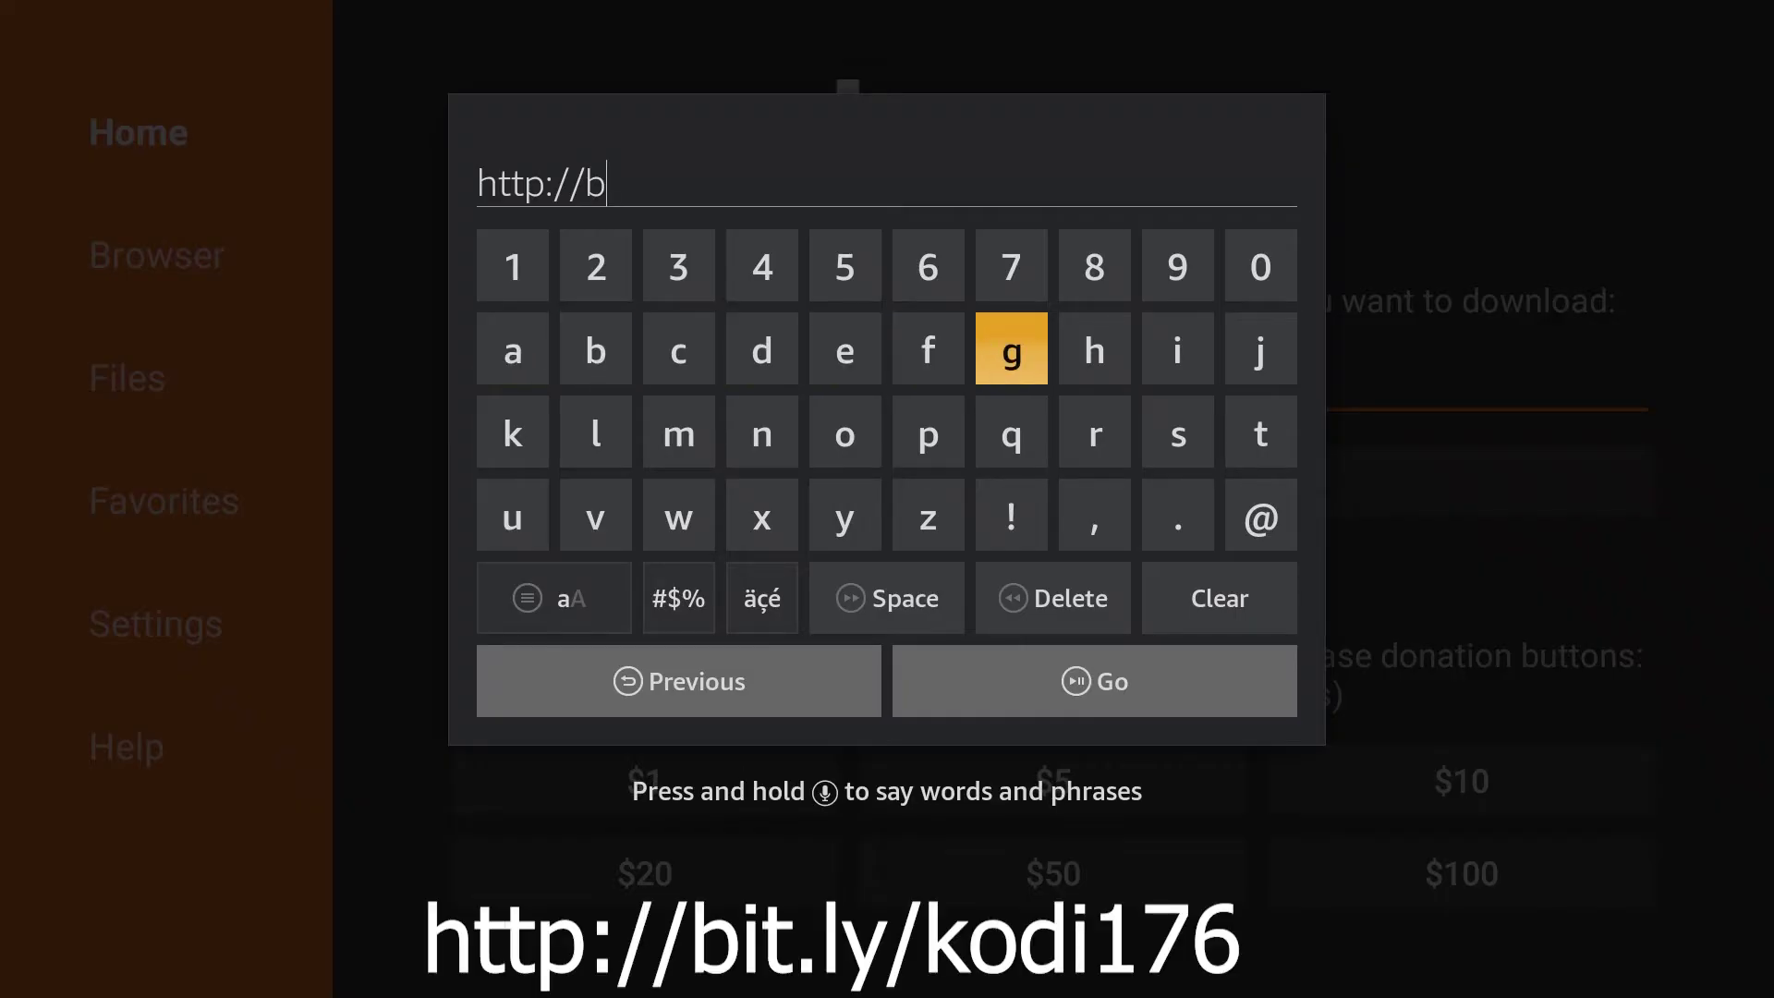
key(Right)
key(Right)
key(Return)
key(Down)
key(Right)
key(Return)
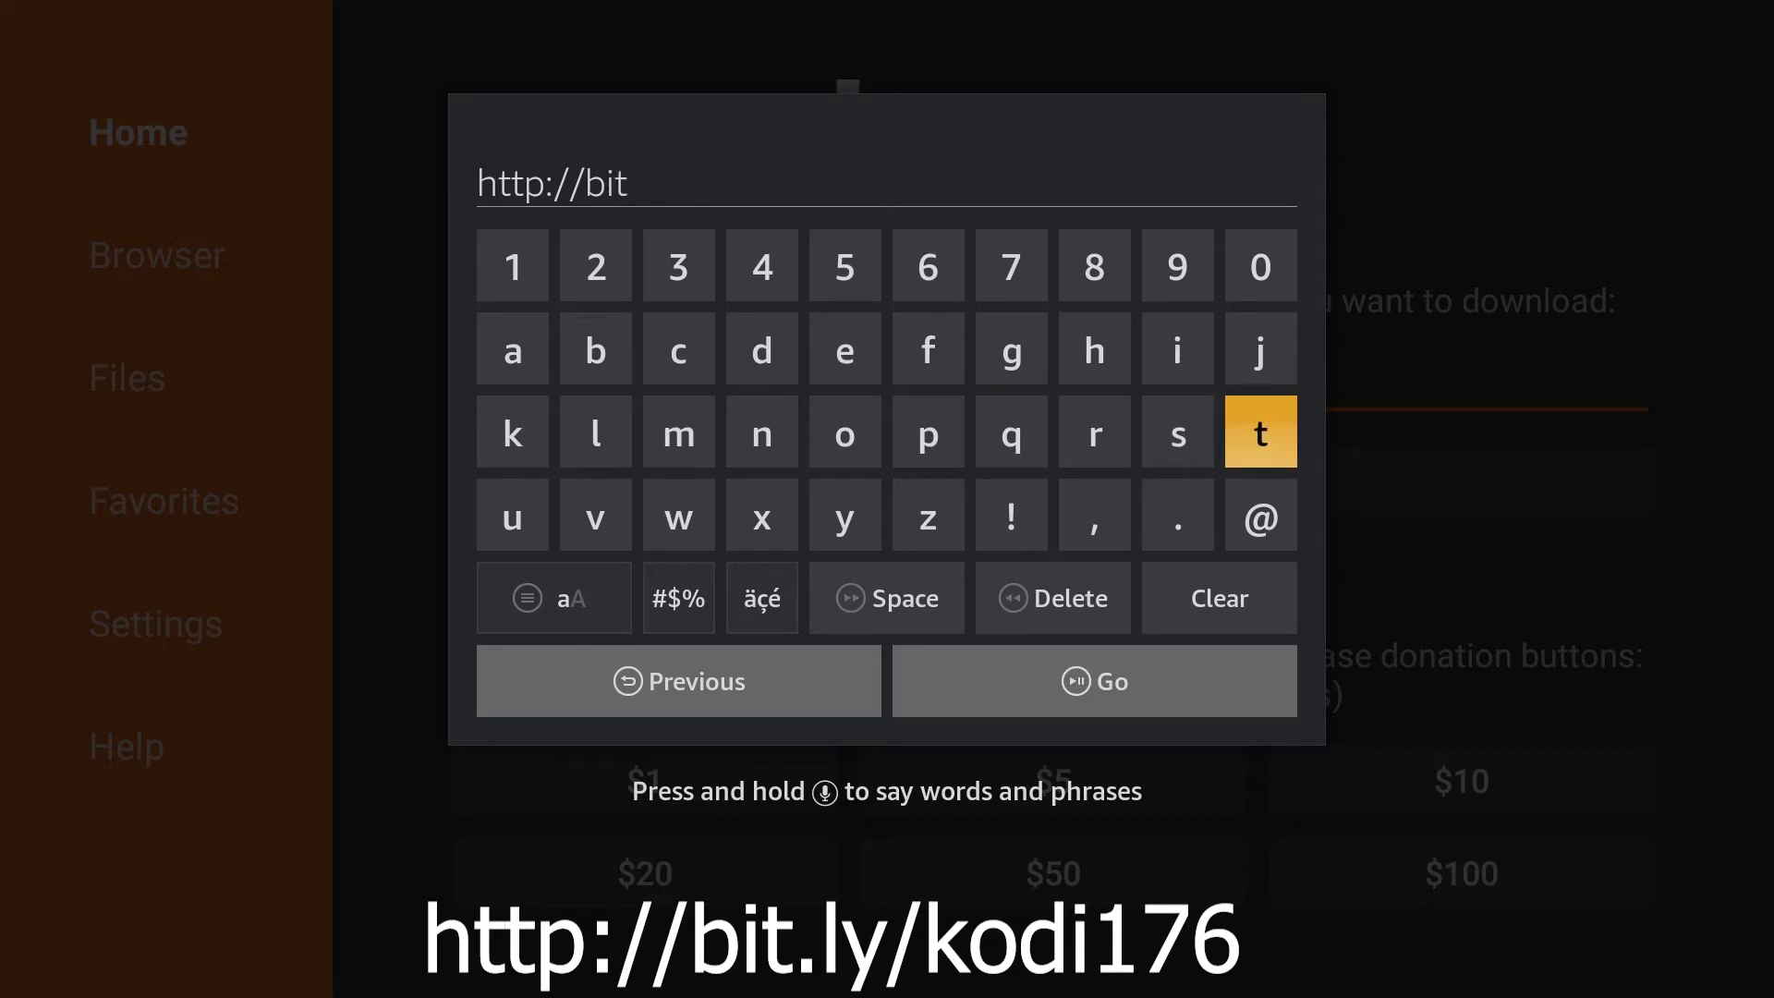
key(Left)
key(Down)
key(Return)
key(Up)
key(Left)
key(Left)
key(Left)
key(Left)
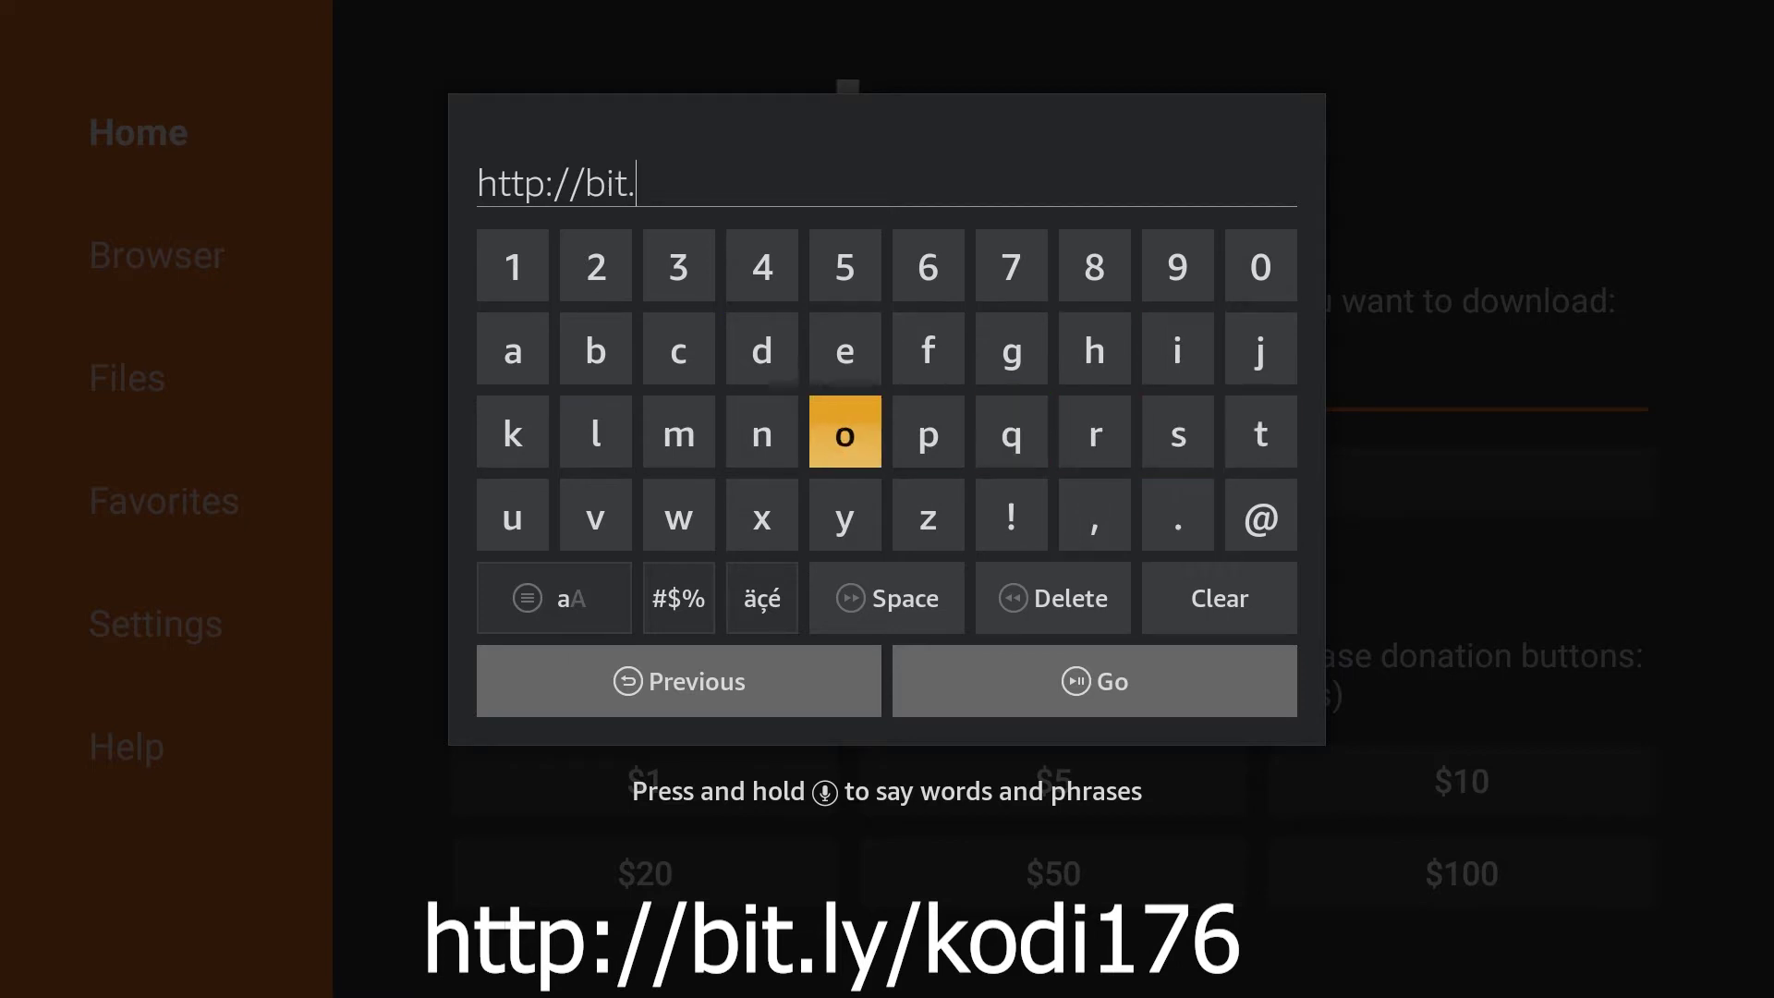
key(Left)
key(Left)
key(Left)
key(Return)
key(Down)
key(Right)
key(Right)
key(Right)
key(Right)
key(Left)
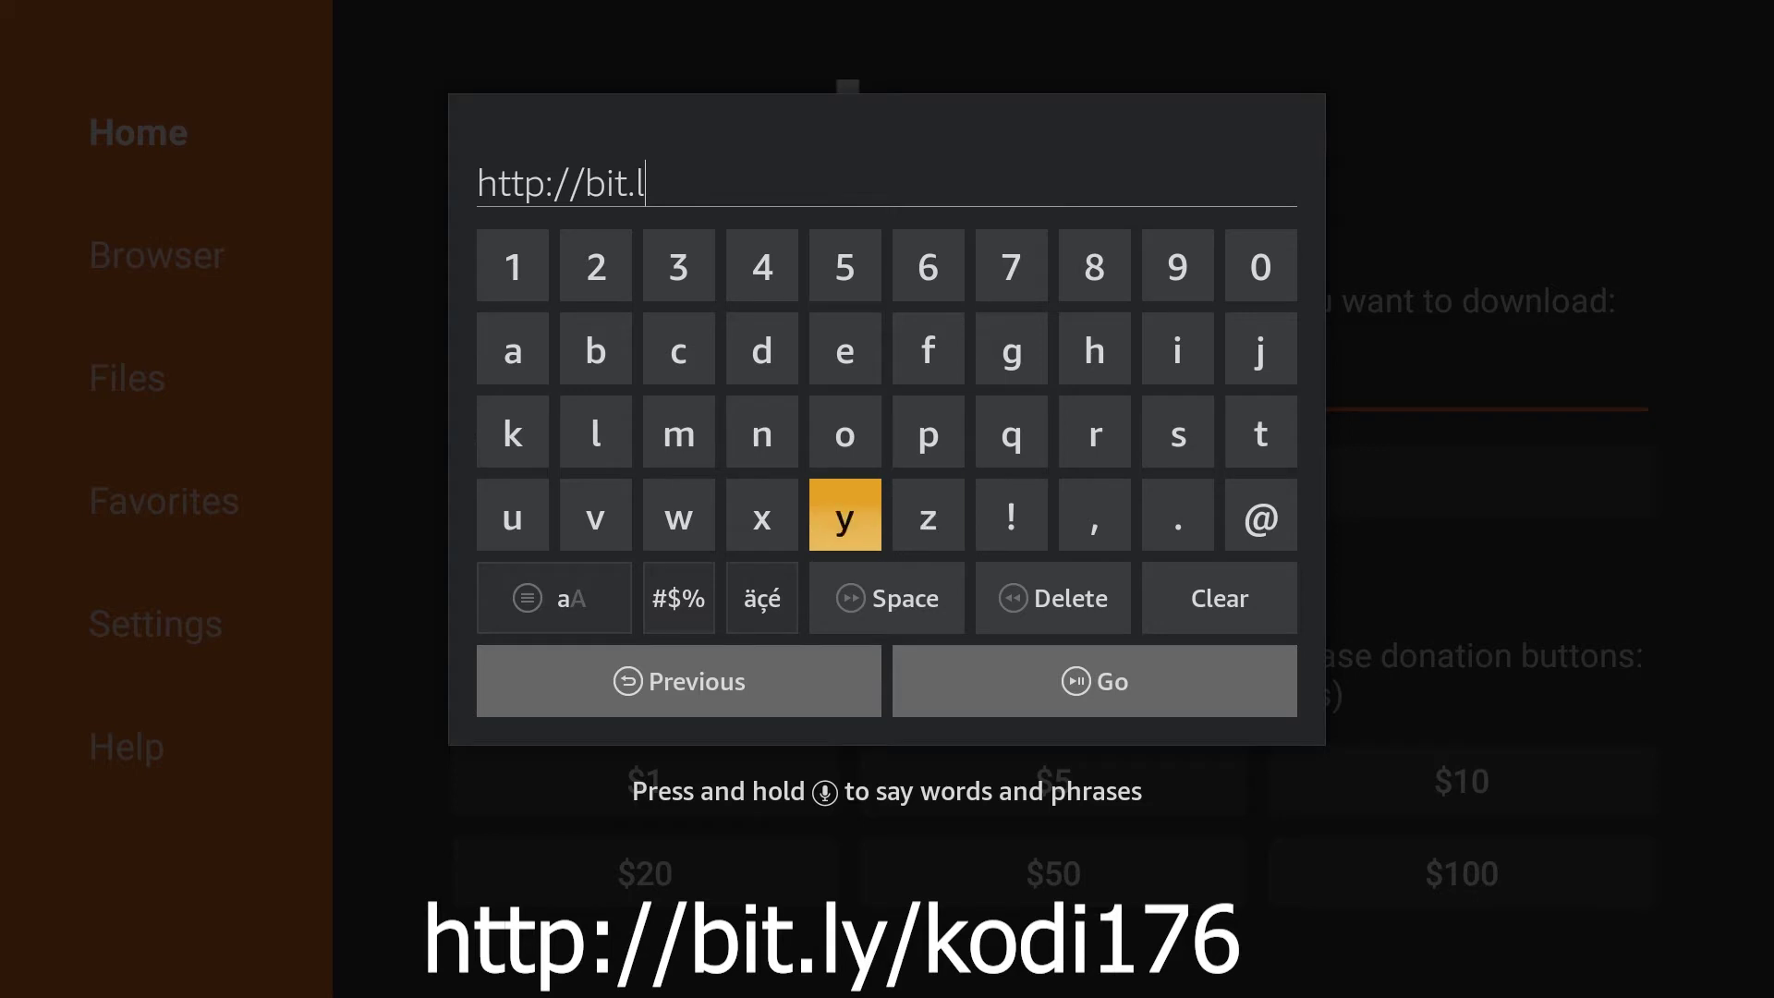
key(Down)
key(Left)
key(Left)
key(Return)
key(Up)
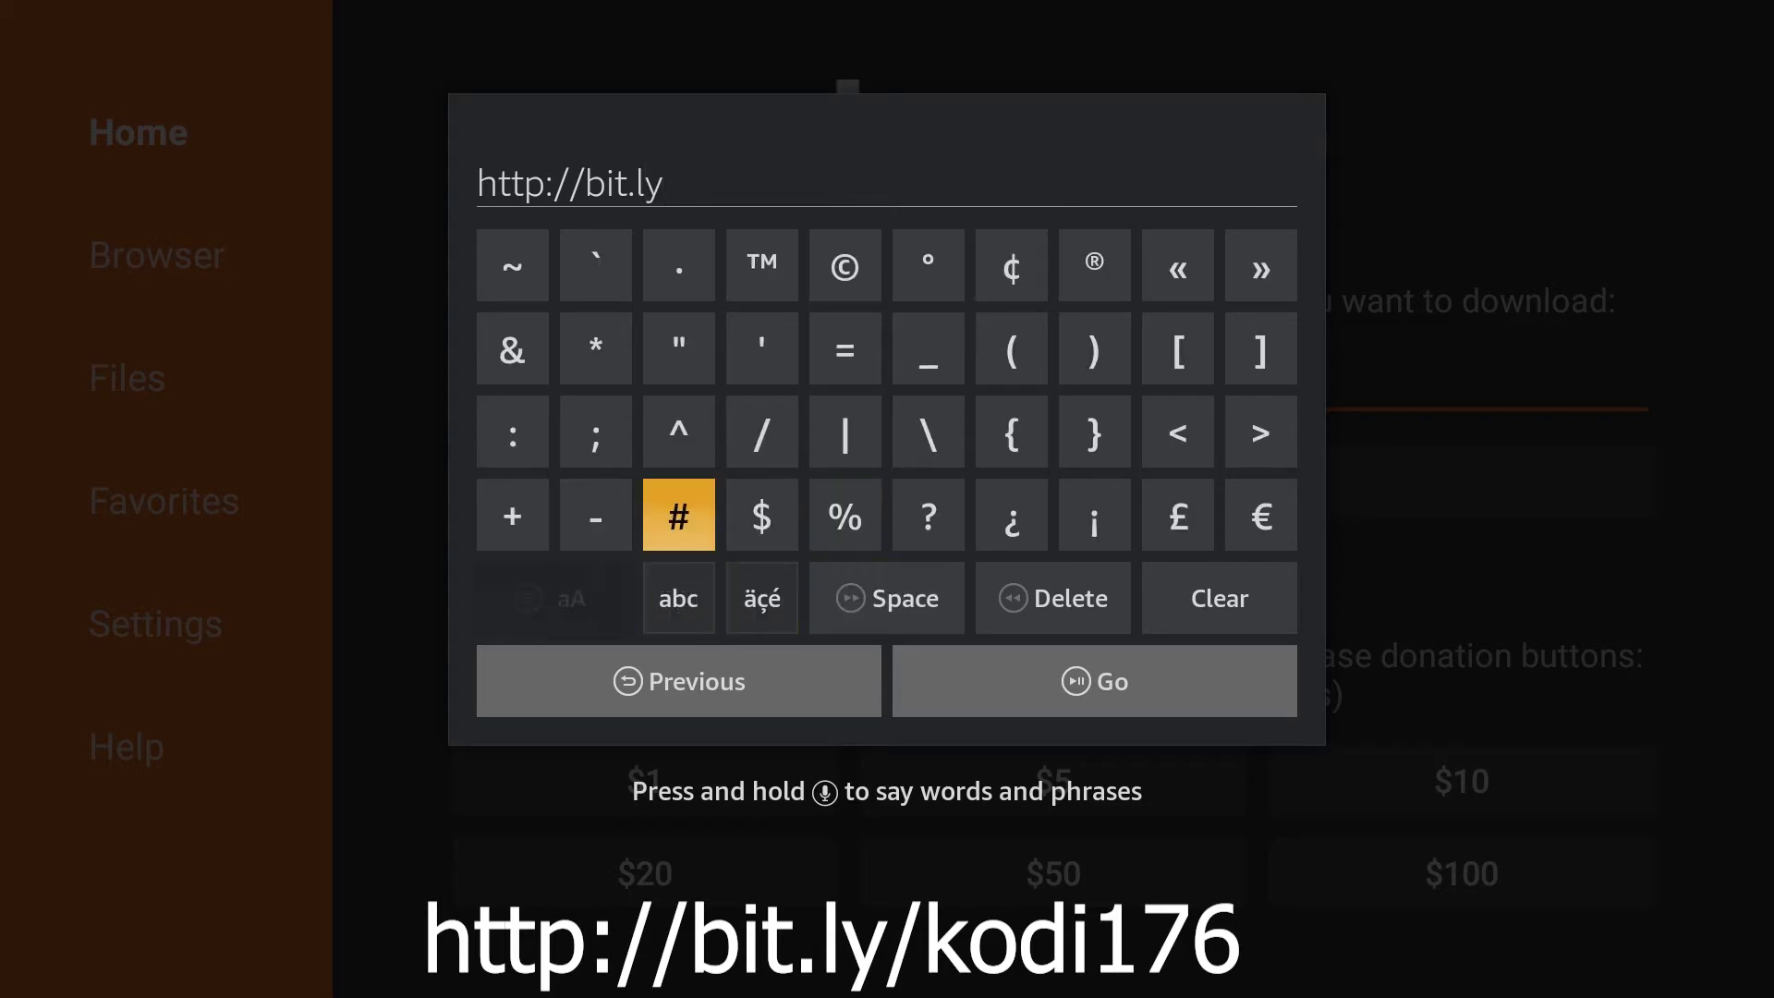
key(Up)
key(Right)
key(Return)
key(Down)
key(Down)
key(Left)
key(Return)
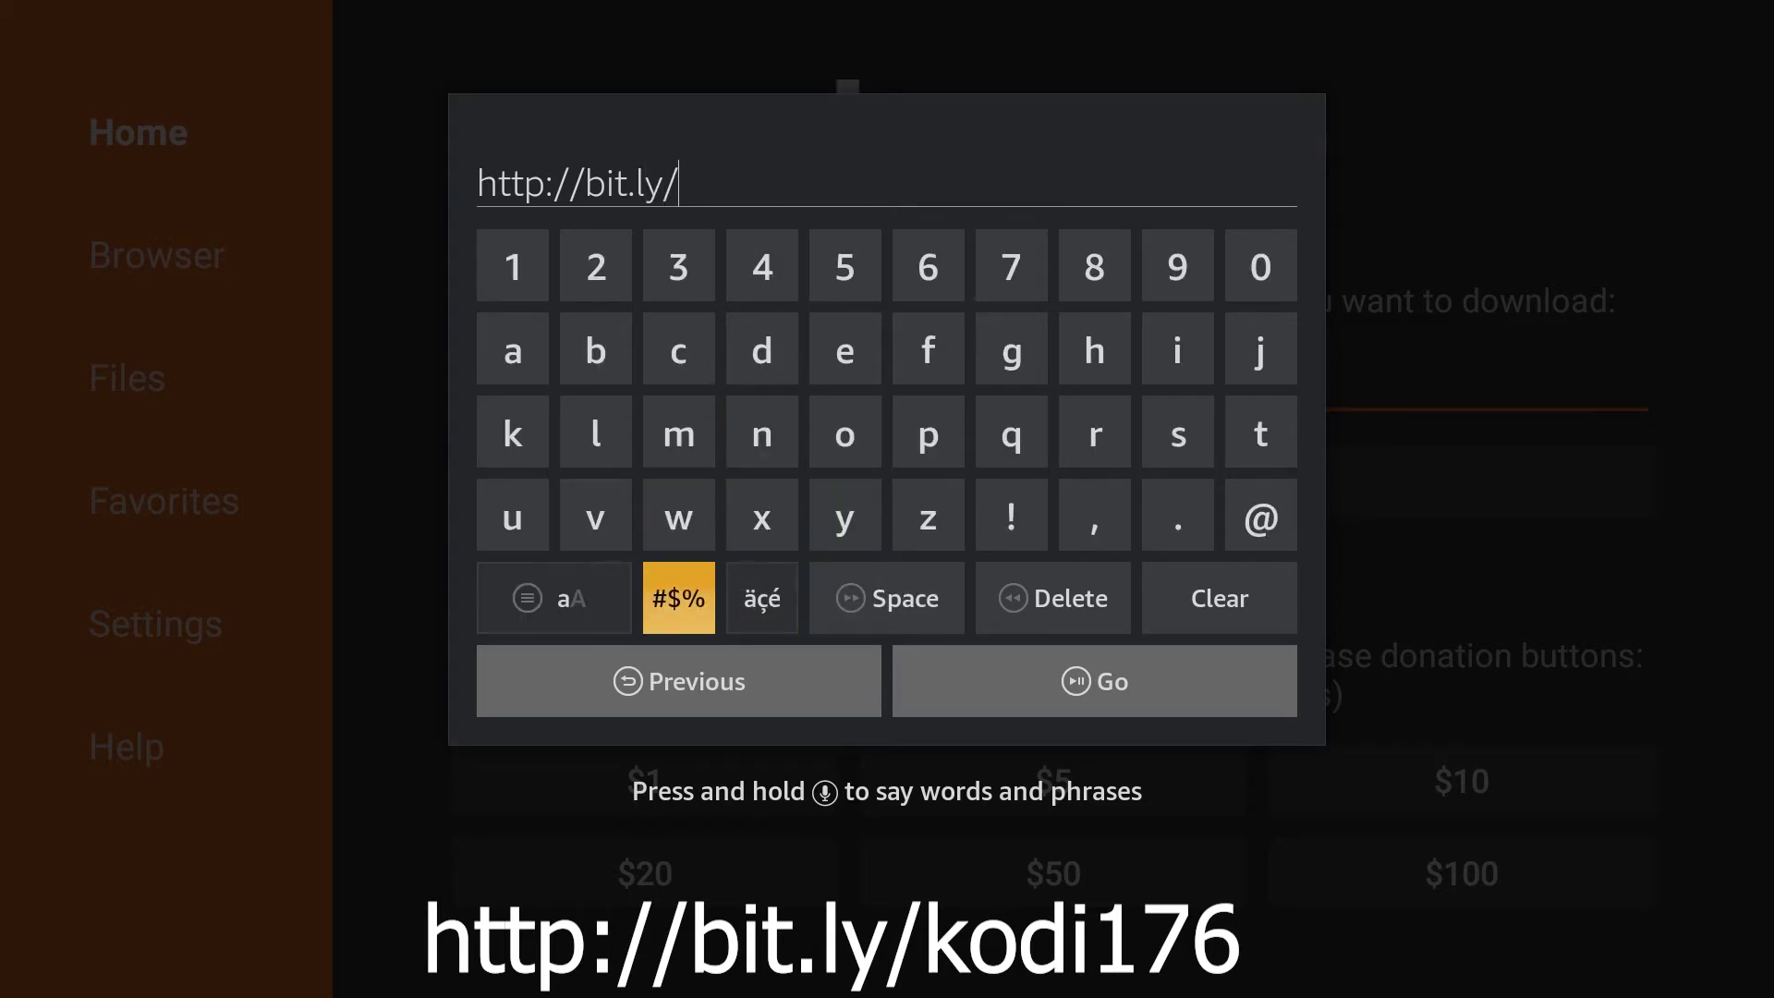
key(Up)
key(Up)
key(Right)
key(Left)
key(Left)
key(Left)
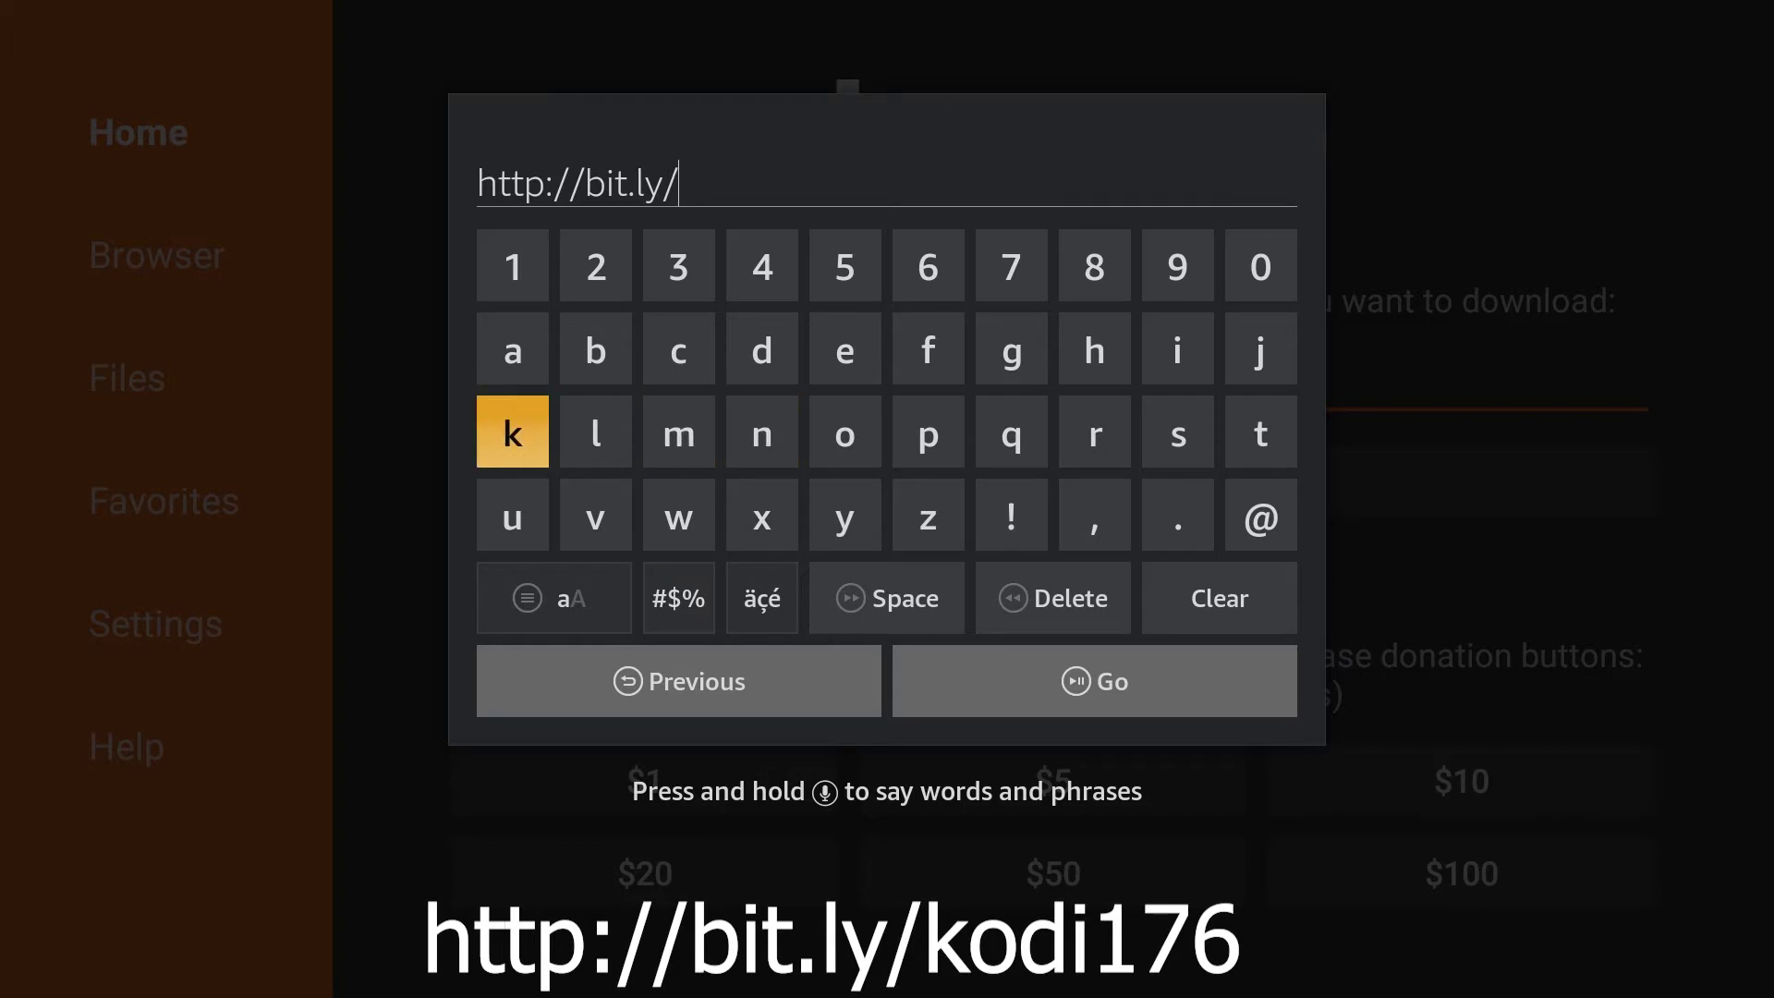
key(Return)
key(Right)
key(Right)
key(Right)
key(Right)
key(Return)
key(Left)
key(Up)
key(Return)
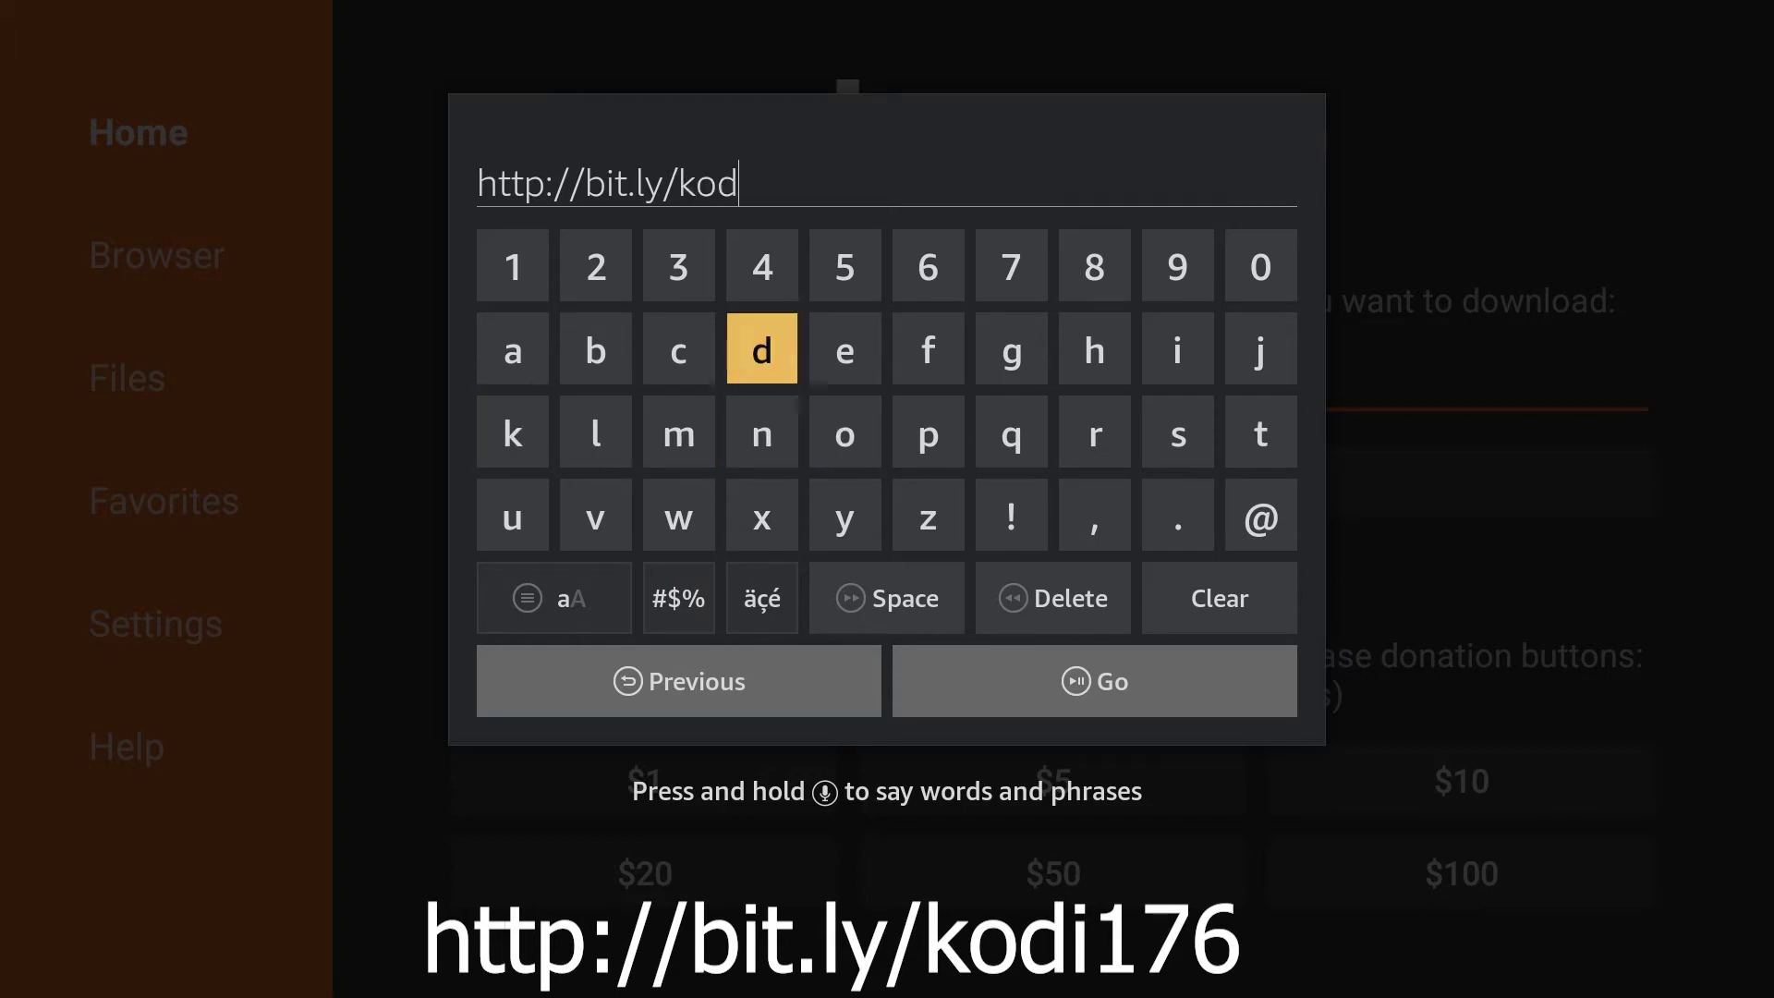
key(Right)
key(Right)
key(Right)
key(Right)
key(Right)
key(Return)
Complete the download URL with 176 and start downloading the file
key(Up)
key(Left)
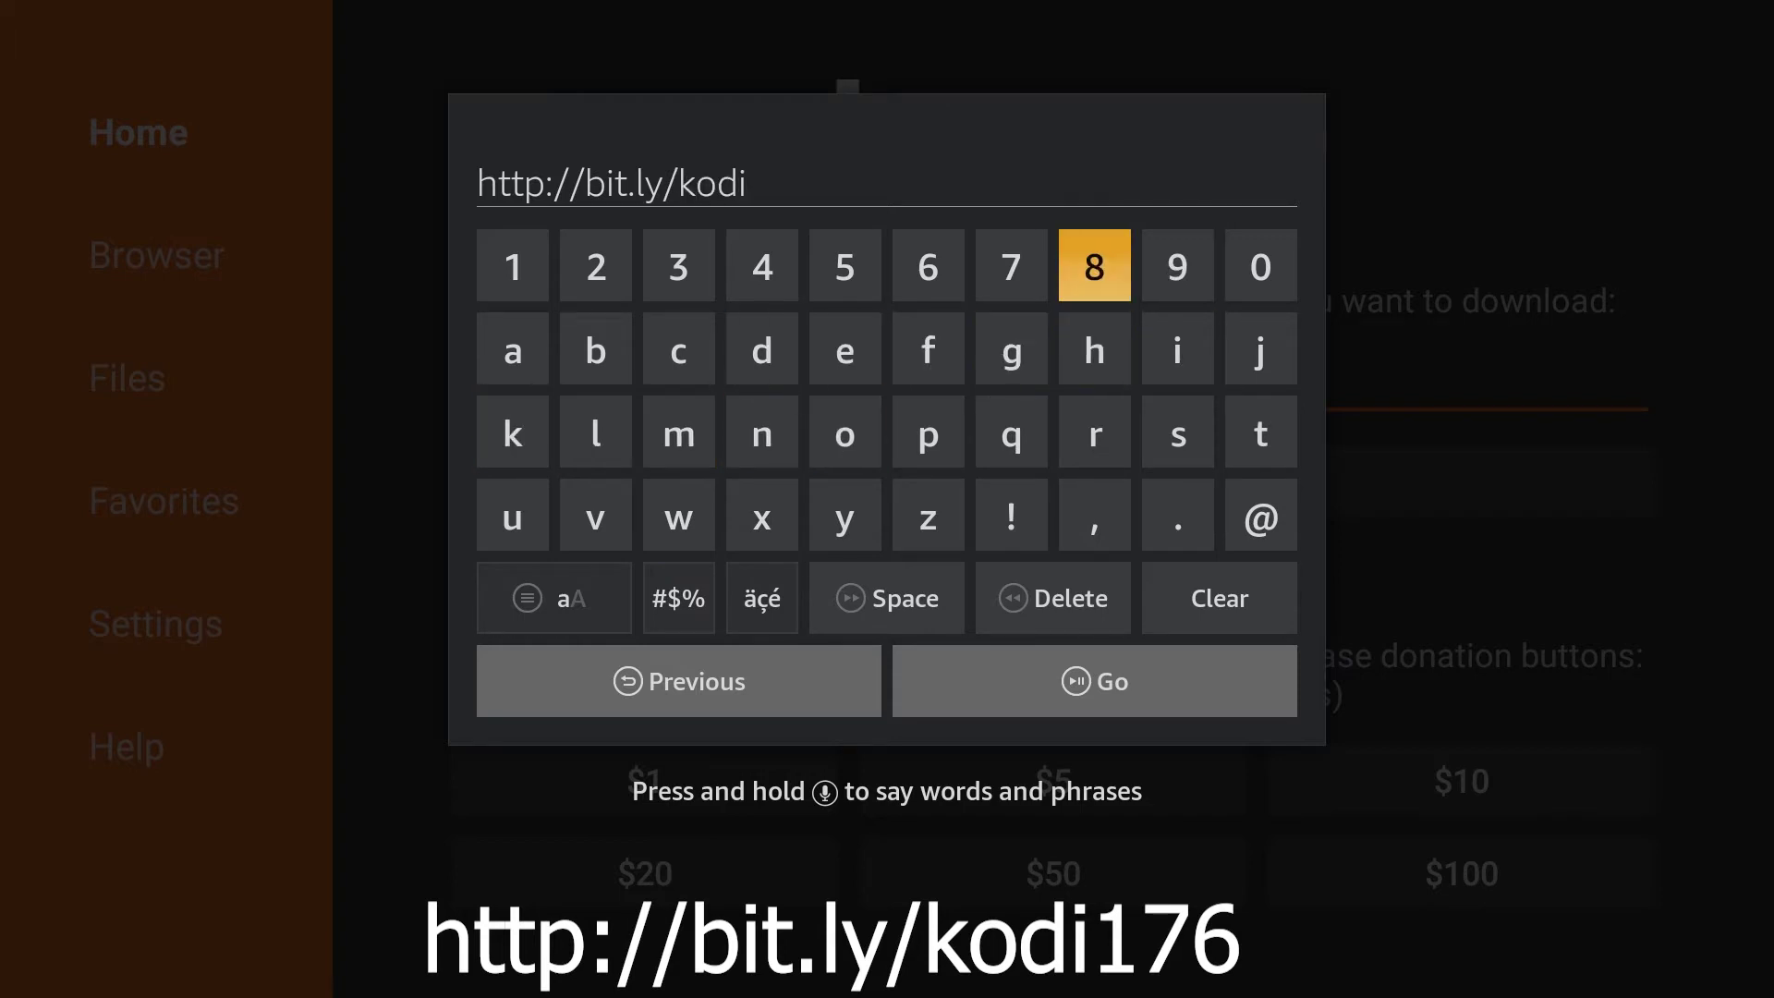
key(Left)
key(Left)
key(Left)
key(Left)
key(Left)
key(Left)
key(Left)
key(Return)
key(Right)
key(Right)
key(Right)
key(Right)
key(Right)
key(Right)
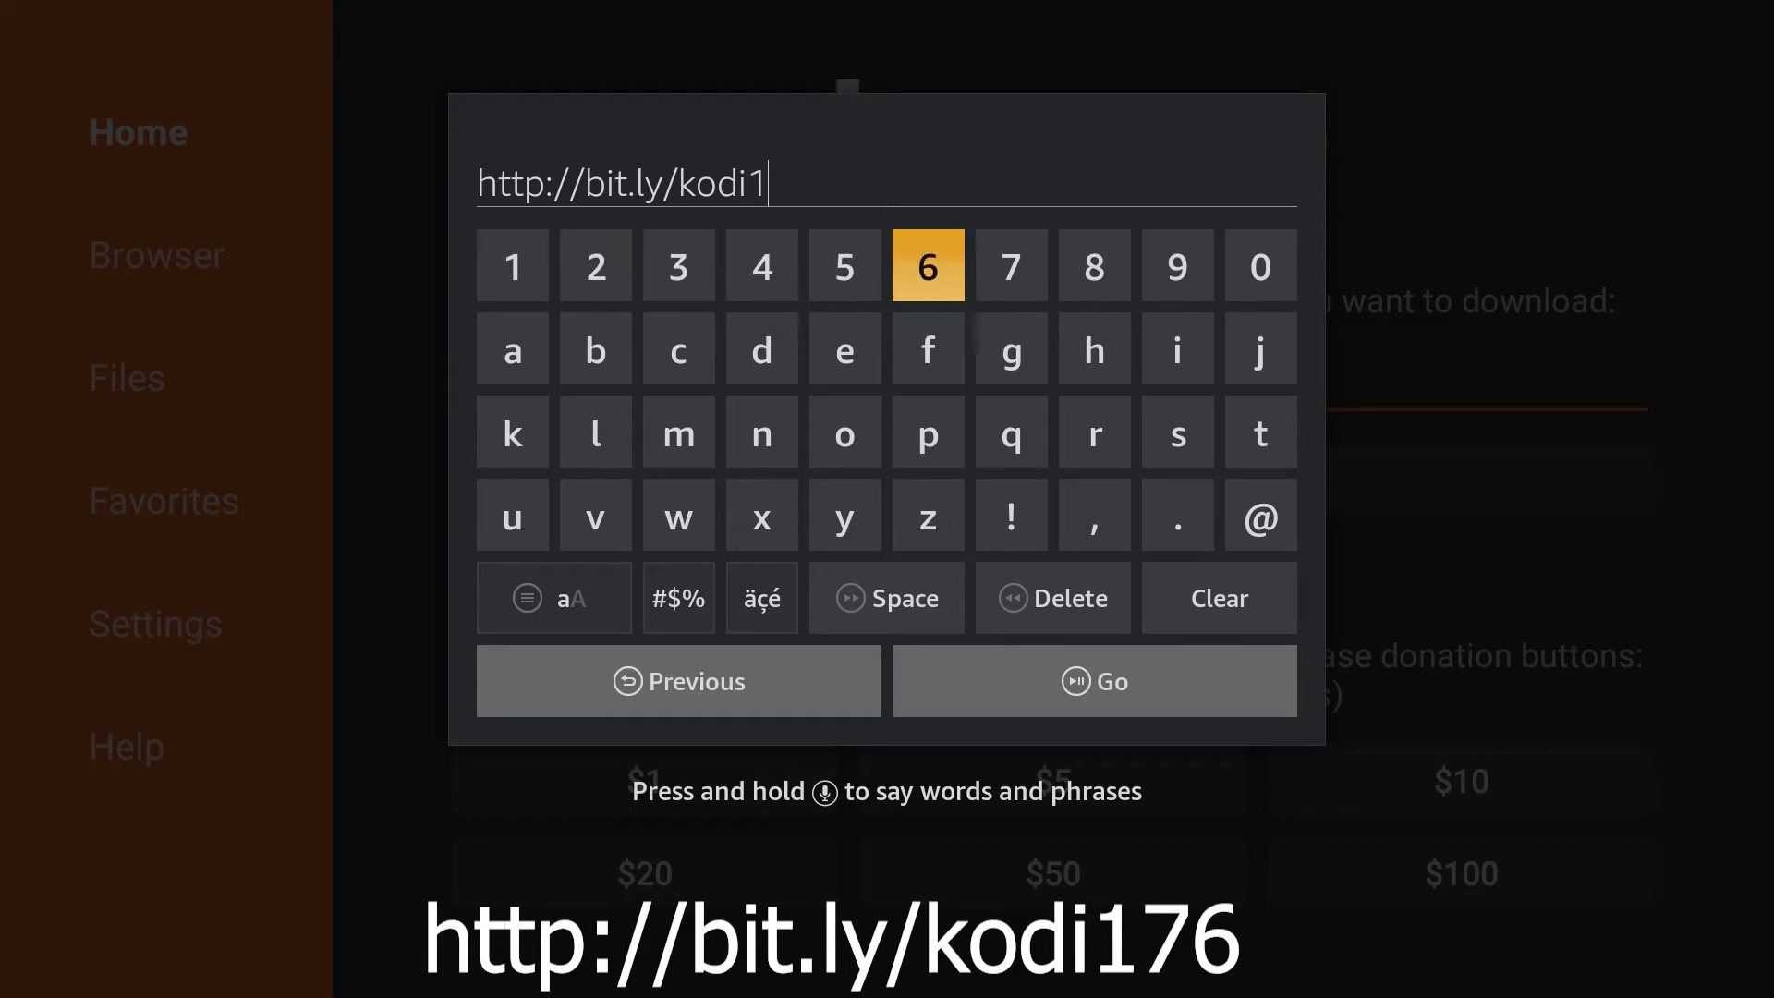
key(Return)
key(Left)
key(Return)
key(Down)
key(Down)
key(Down)
key(Down)
key(Right)
key(Return)
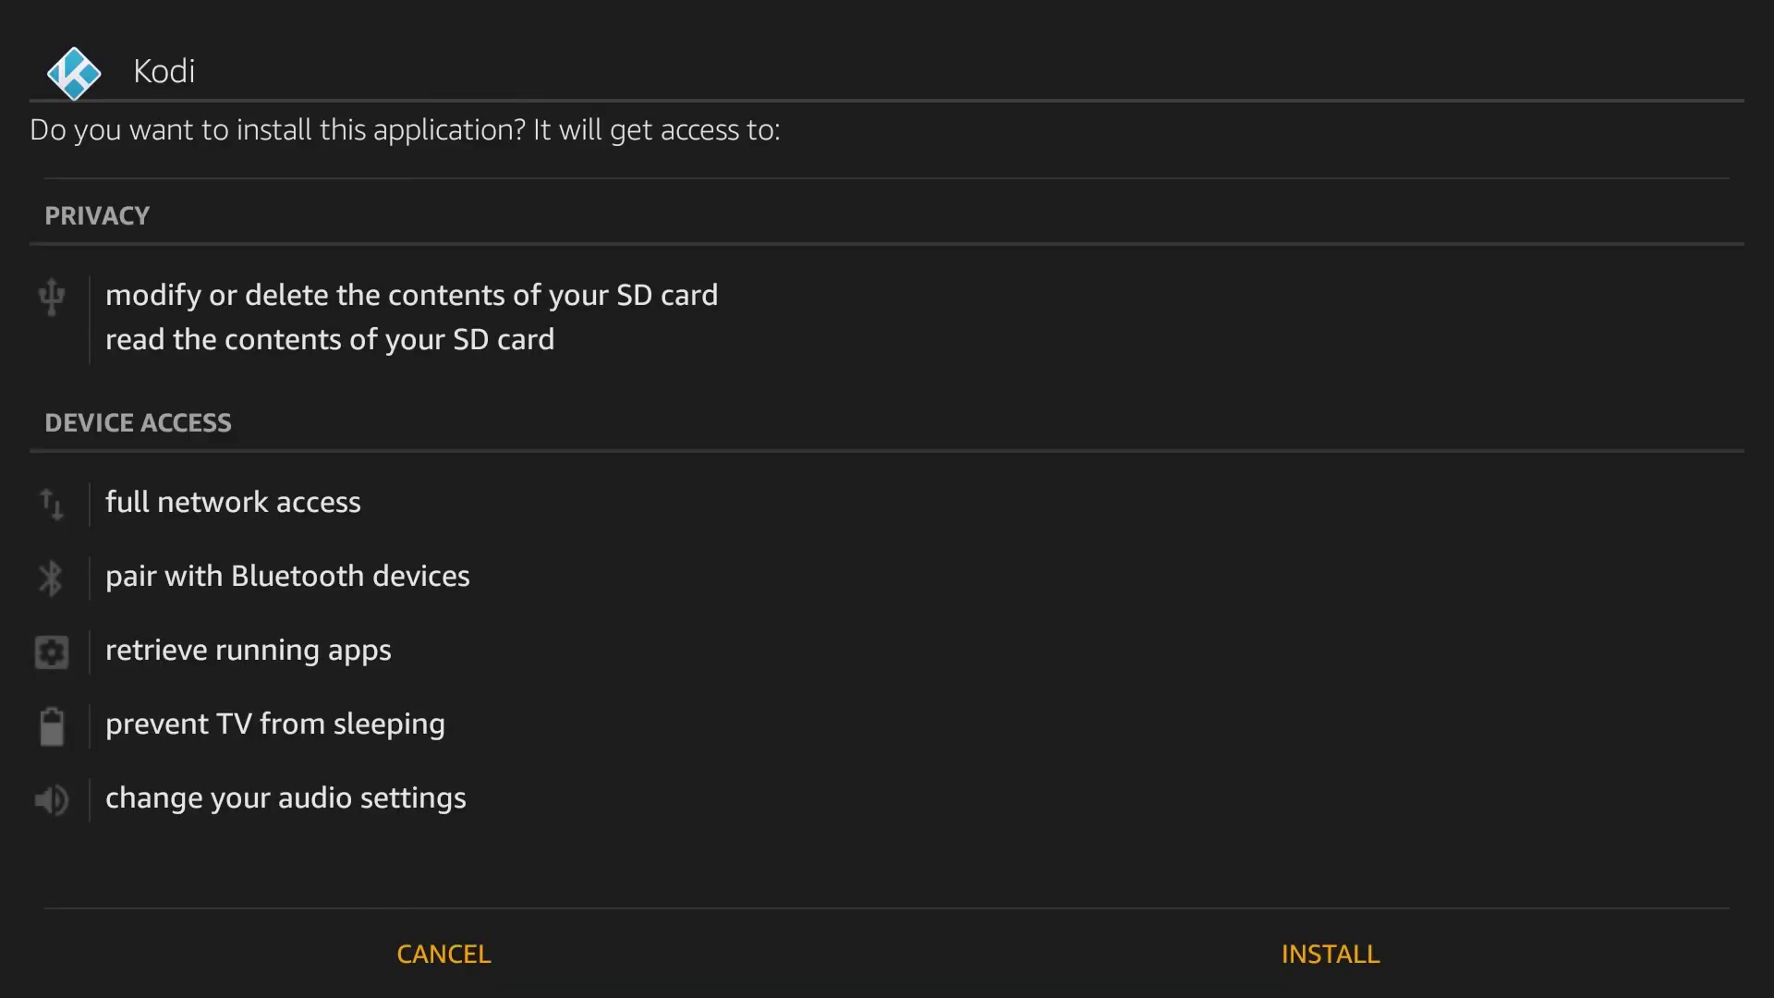
Accept the requested permissions to install Kodi and open the installed app
key(Down)
key(Right)
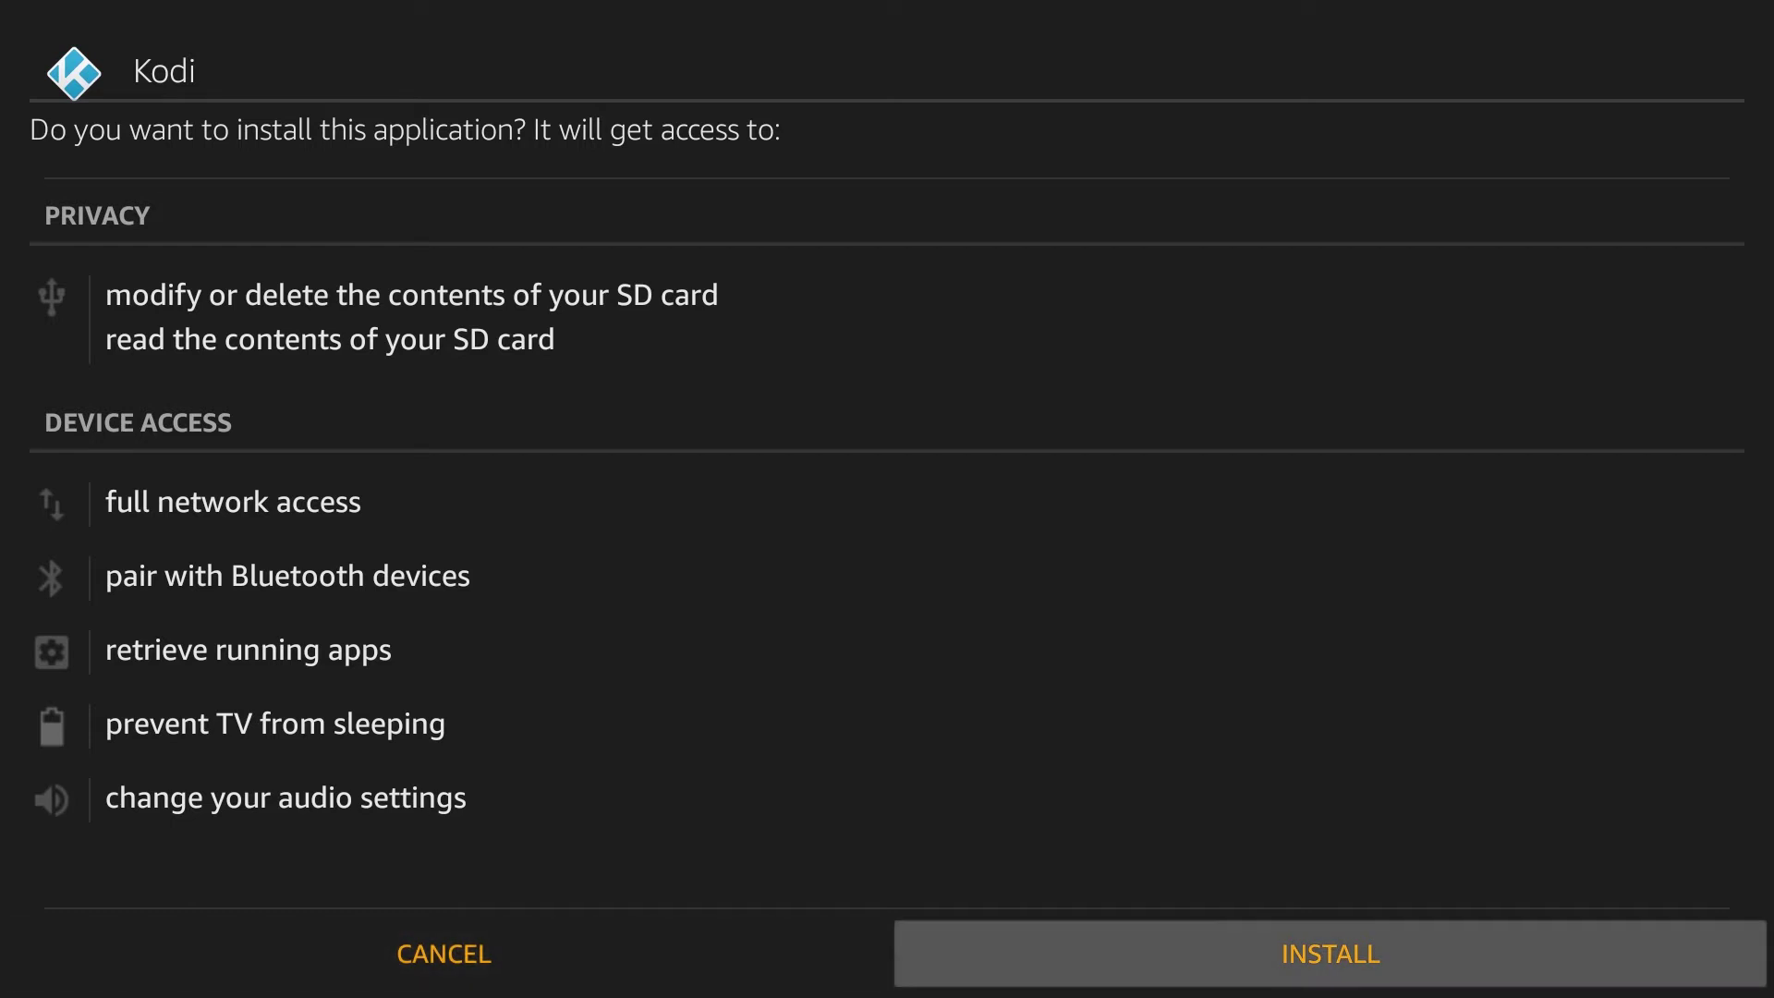
key(Return)
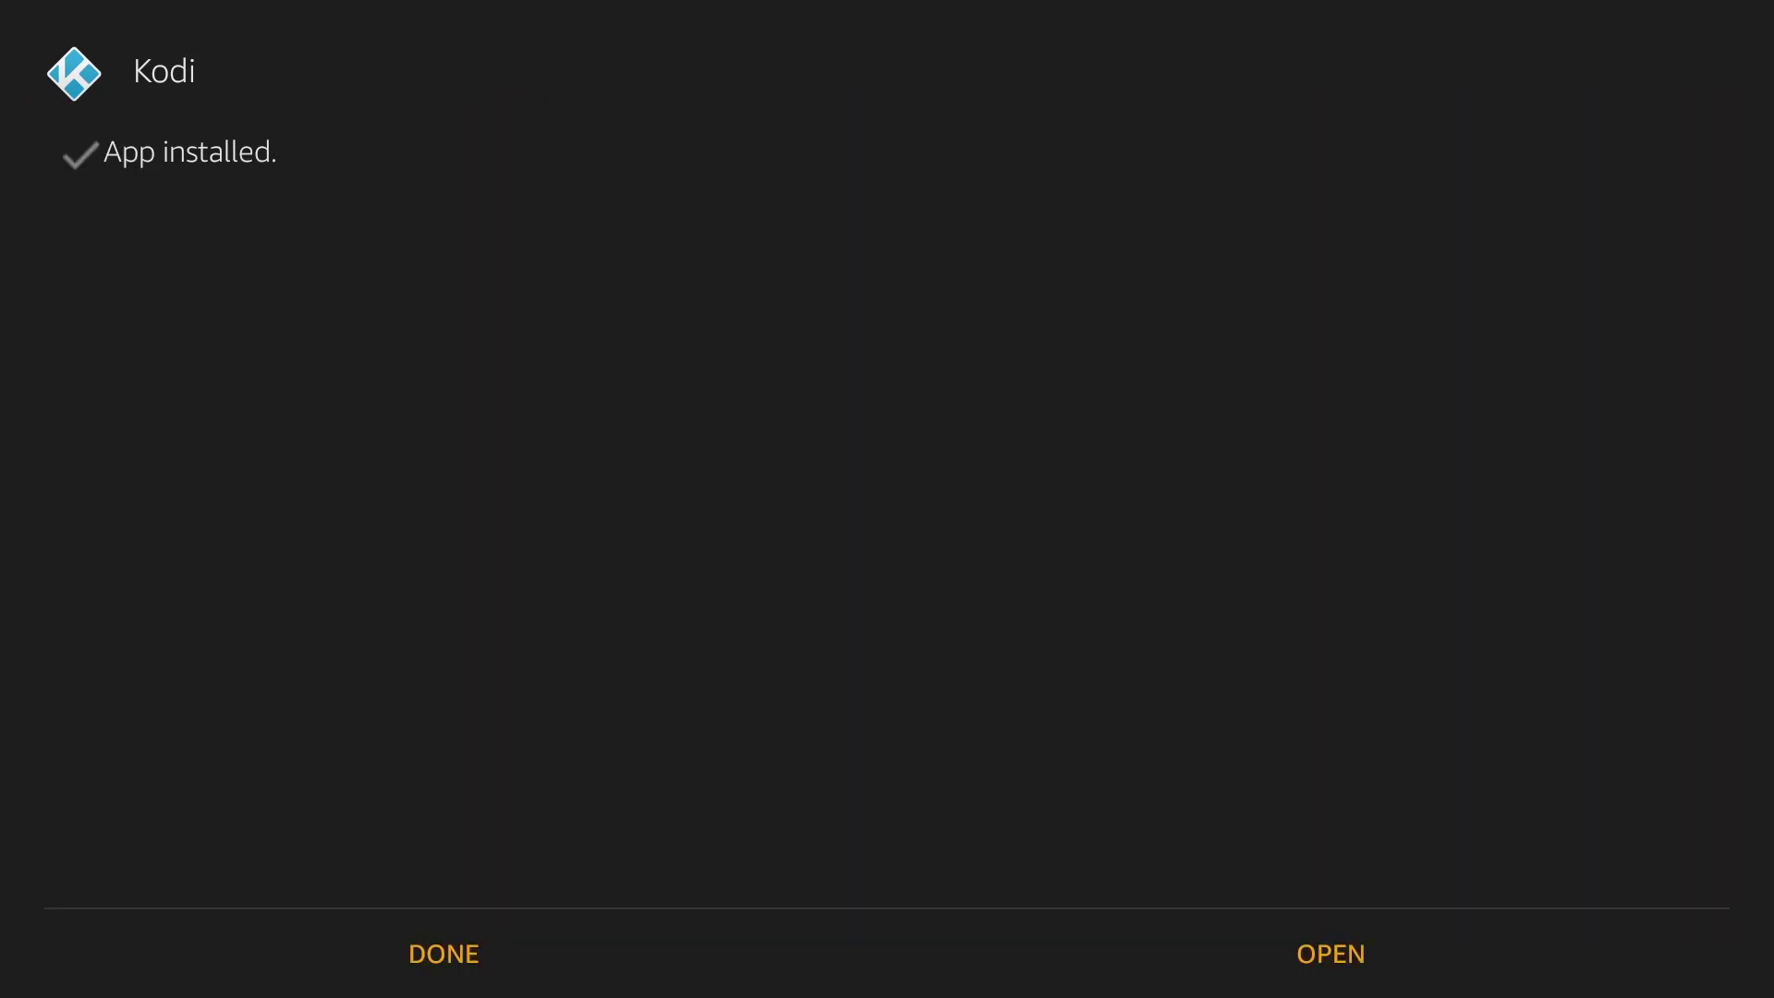
click(1330, 953)
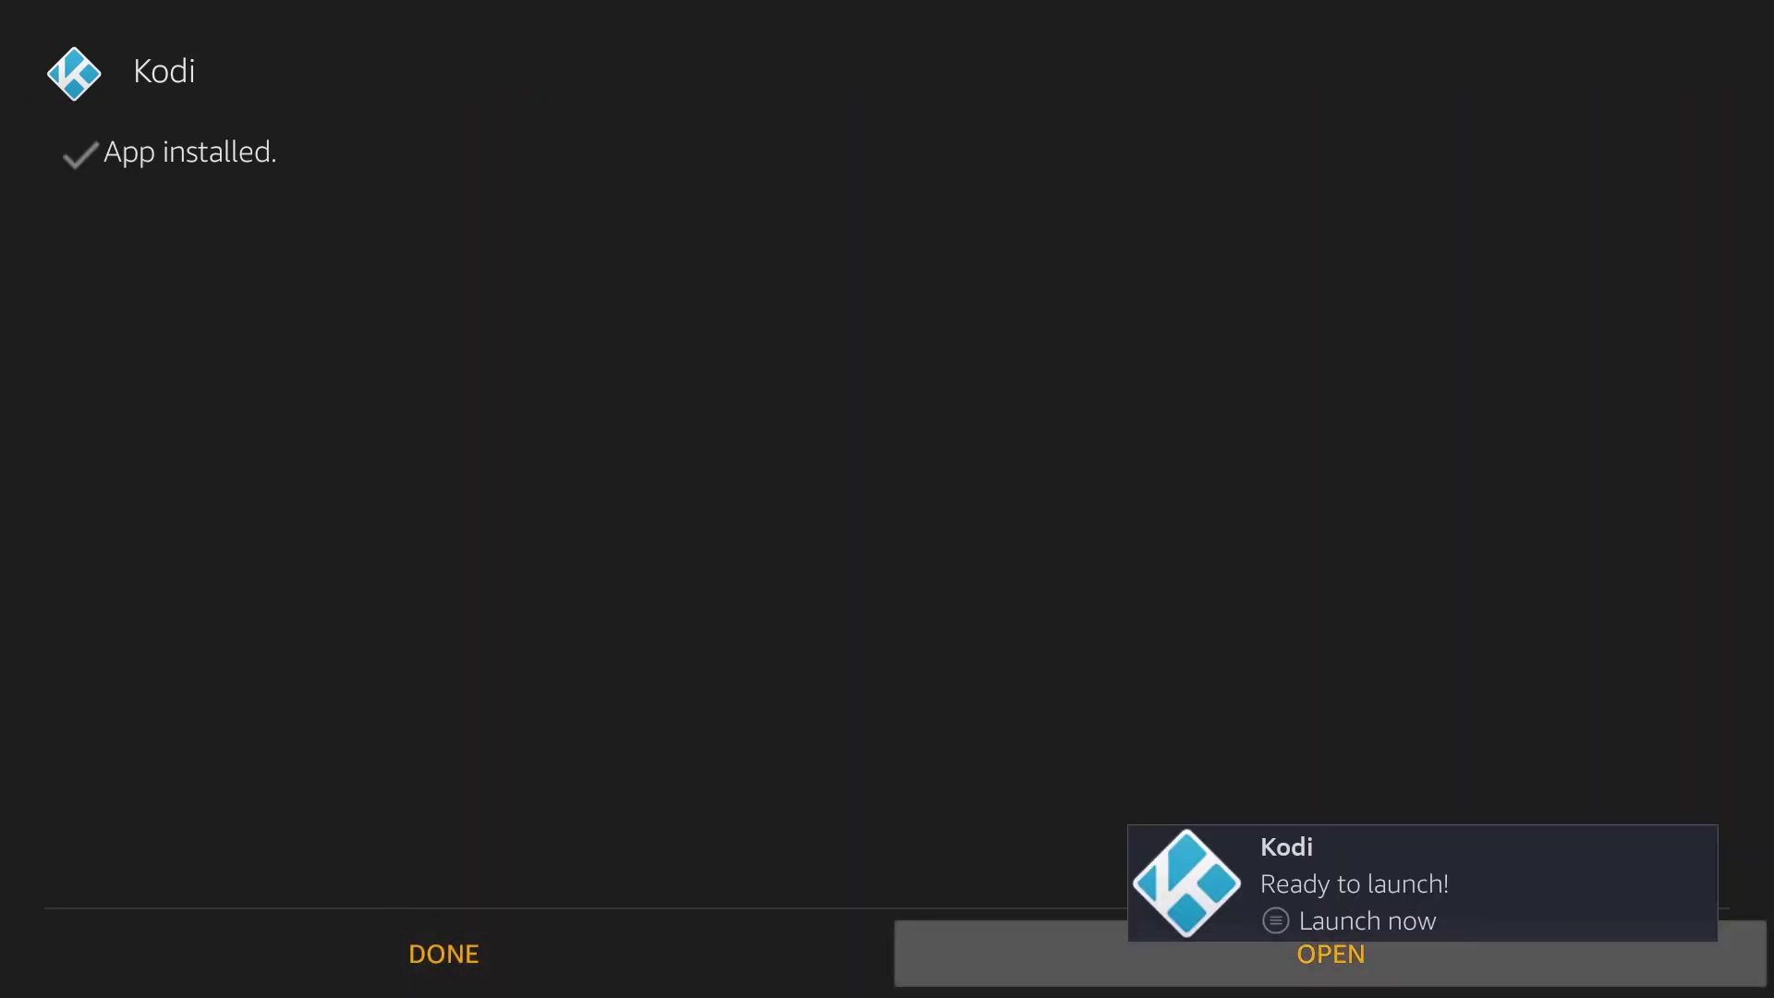
key(Return)
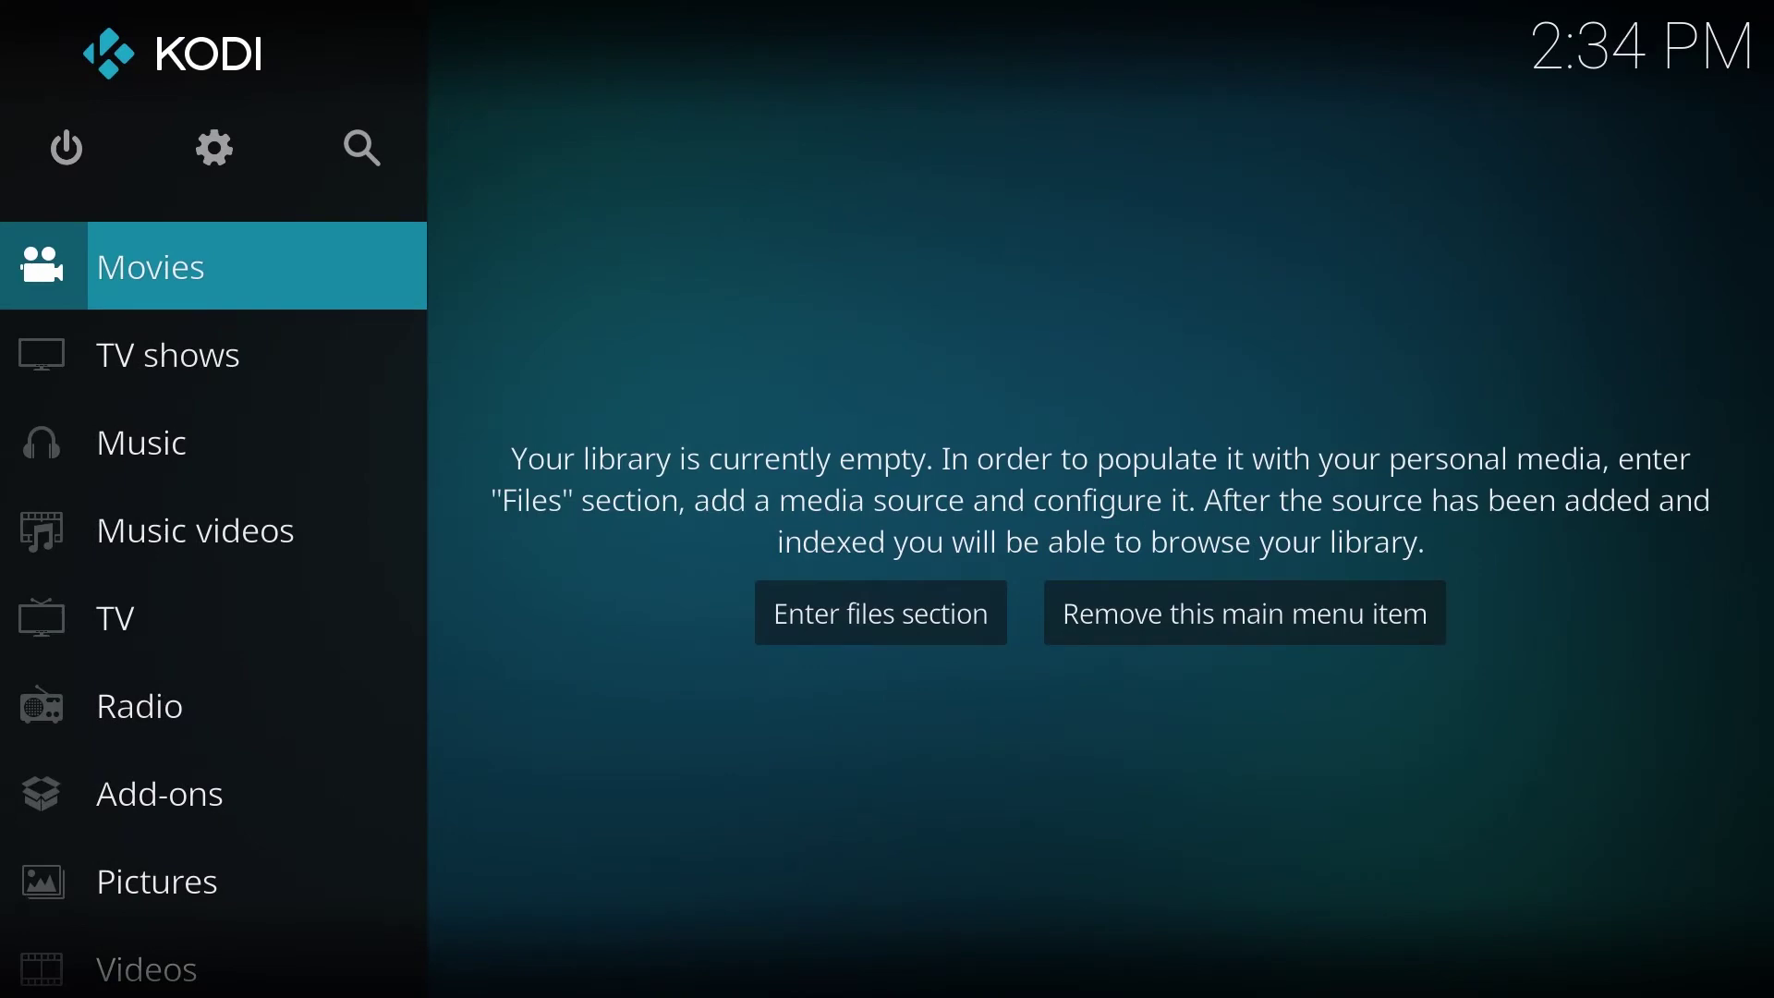
Exit Kodi and delete the downloaded installer kodi-17.6-Krypton-armeabi-v7a(2).apk in Downloader, confirming the deletion
key(Up)
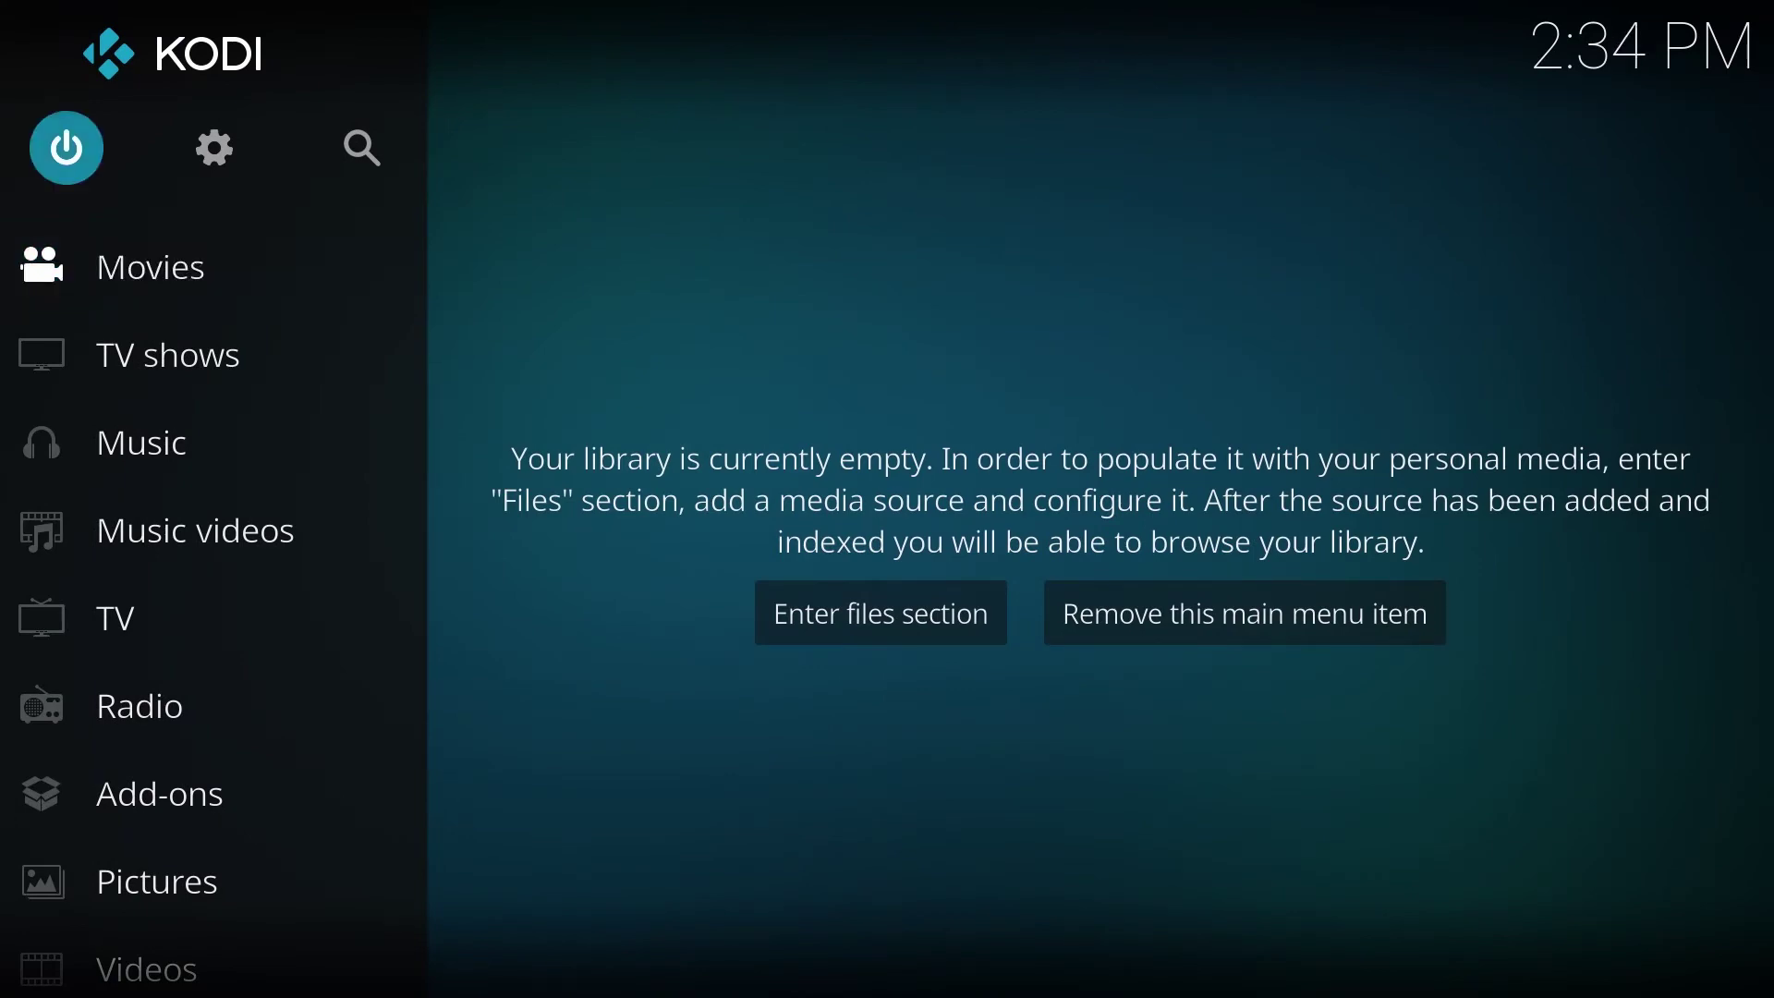
key(Return)
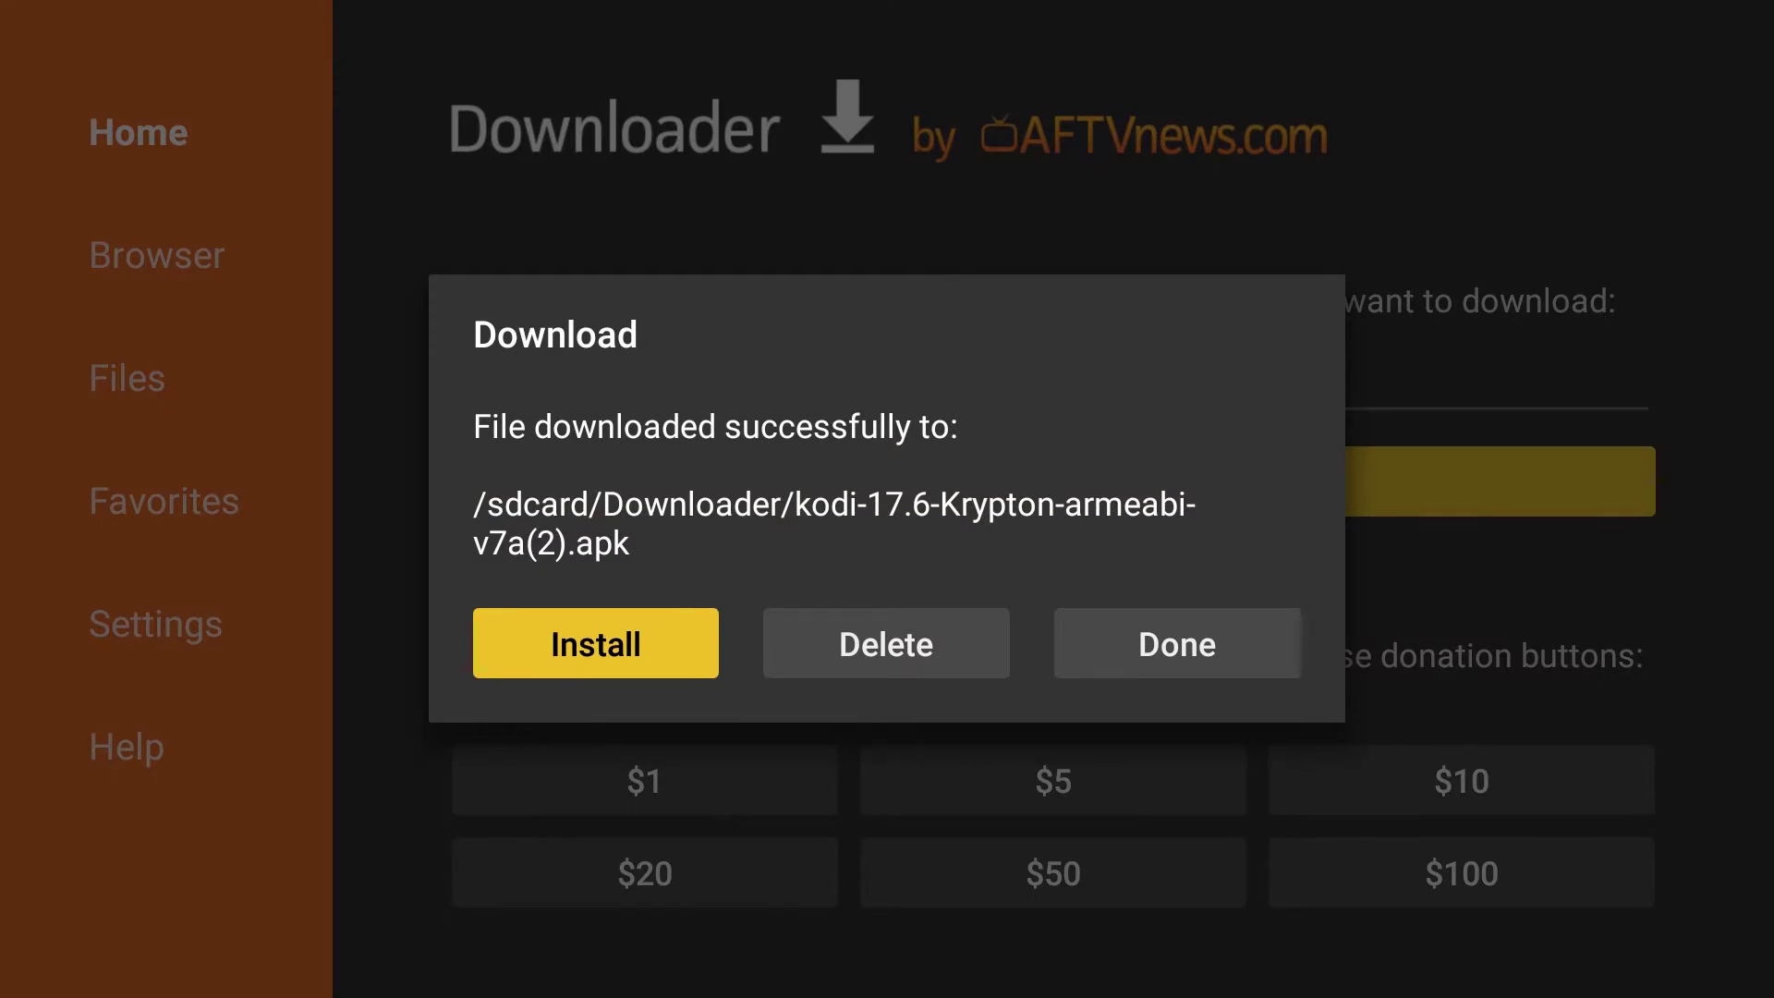
key(Right)
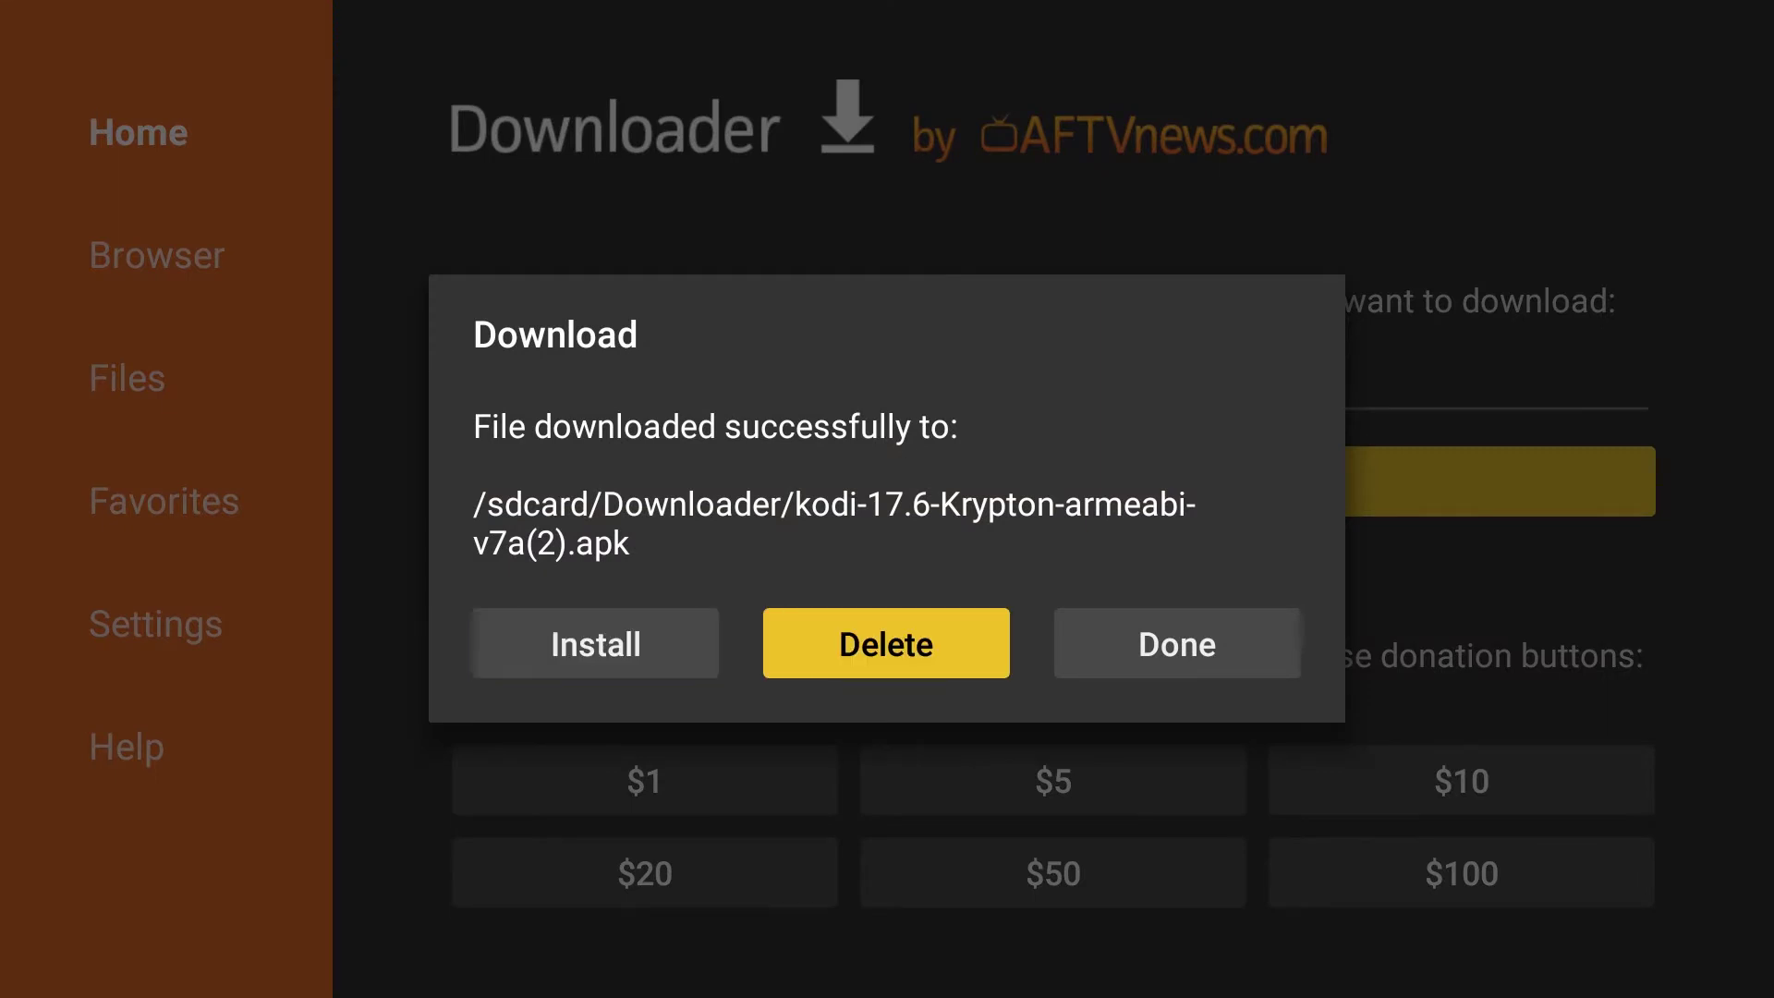
key(Return)
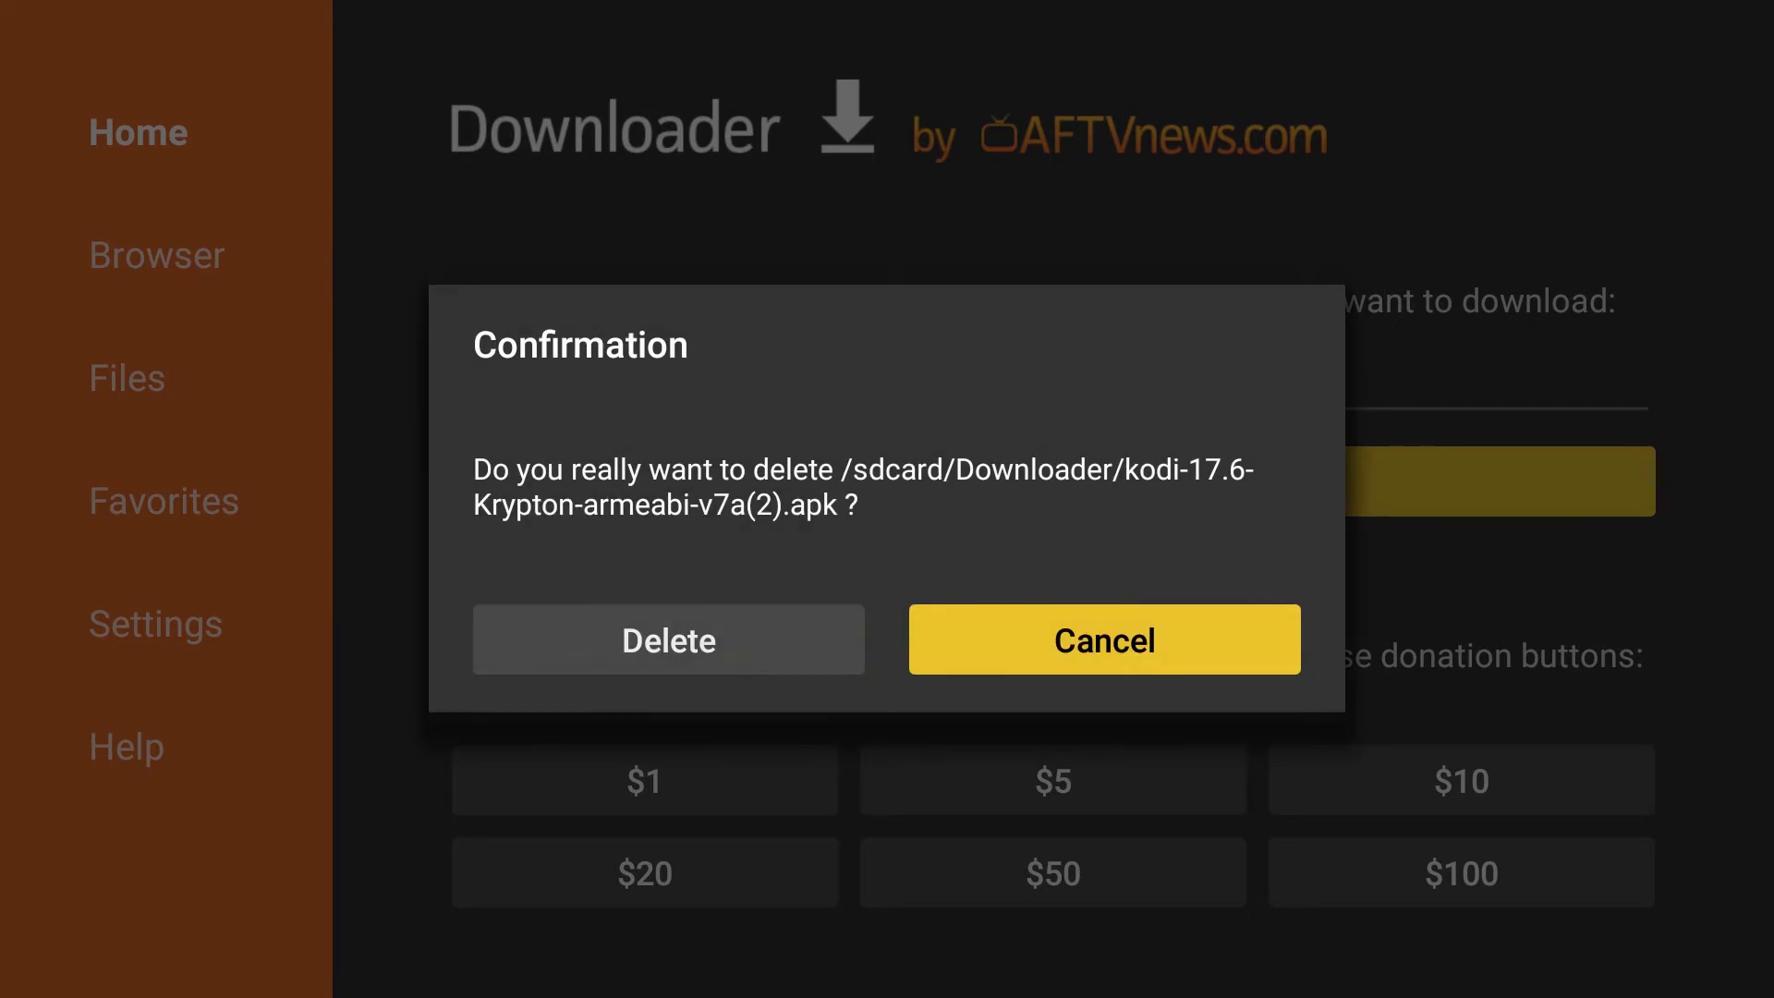
key(Left)
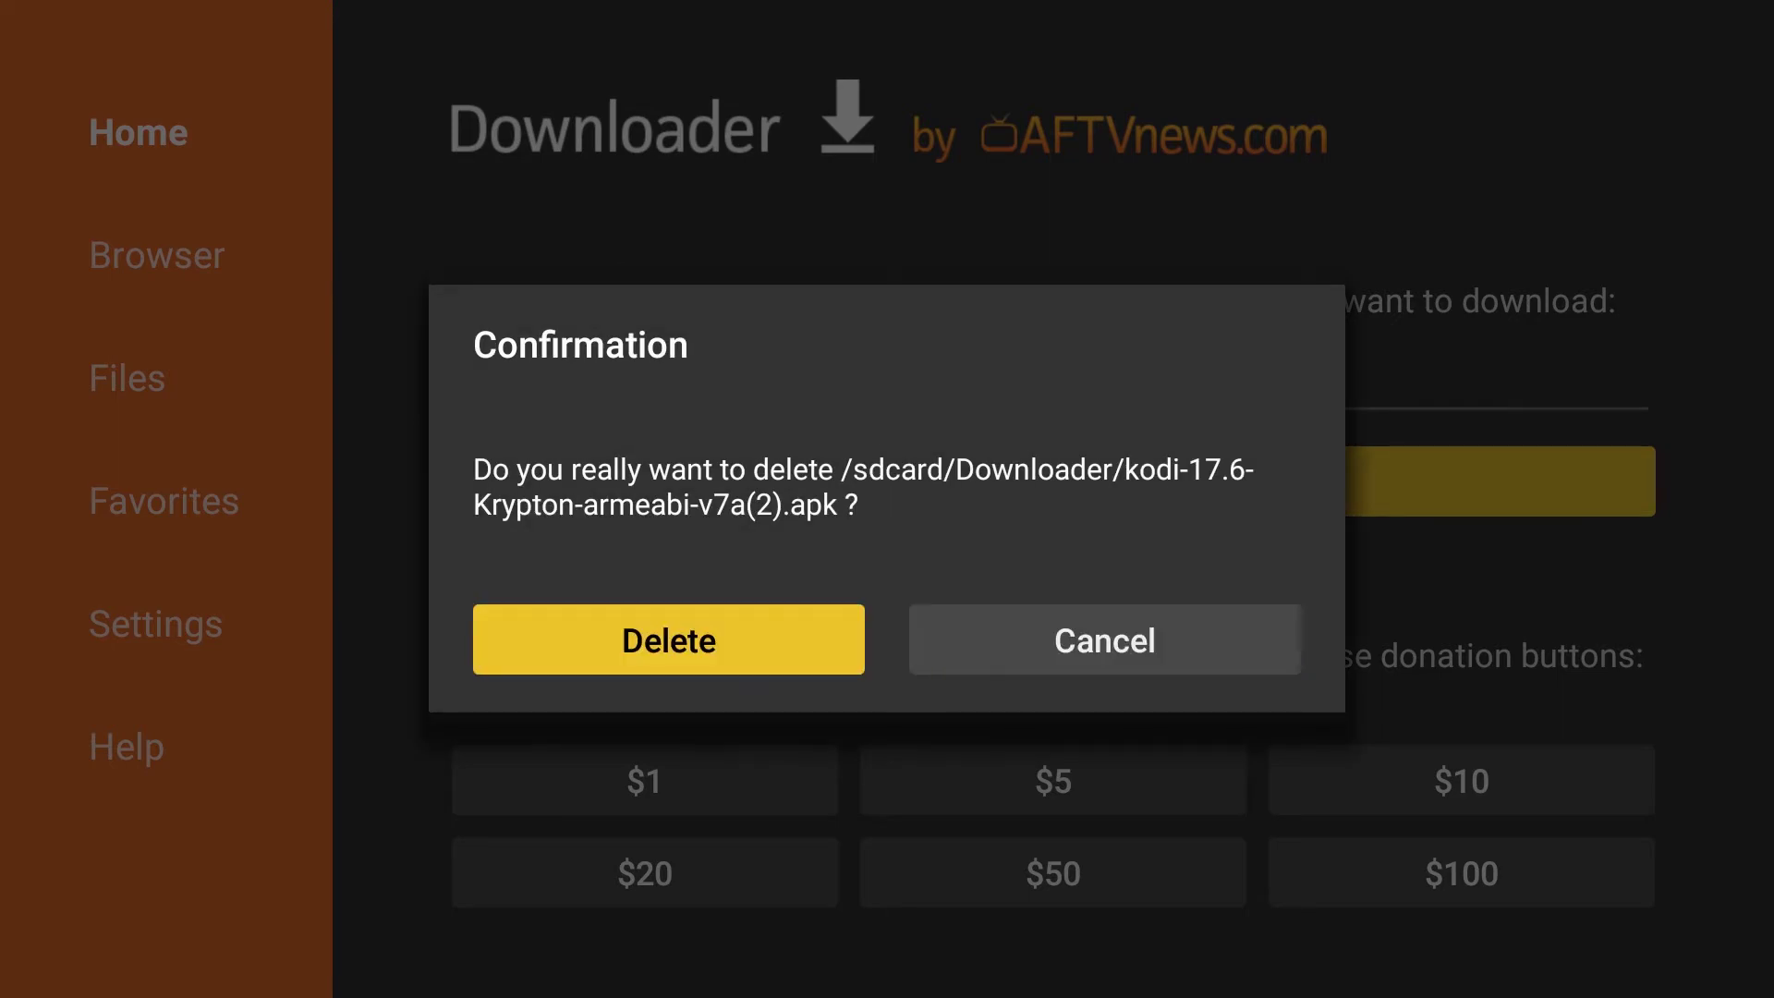
key(Return)
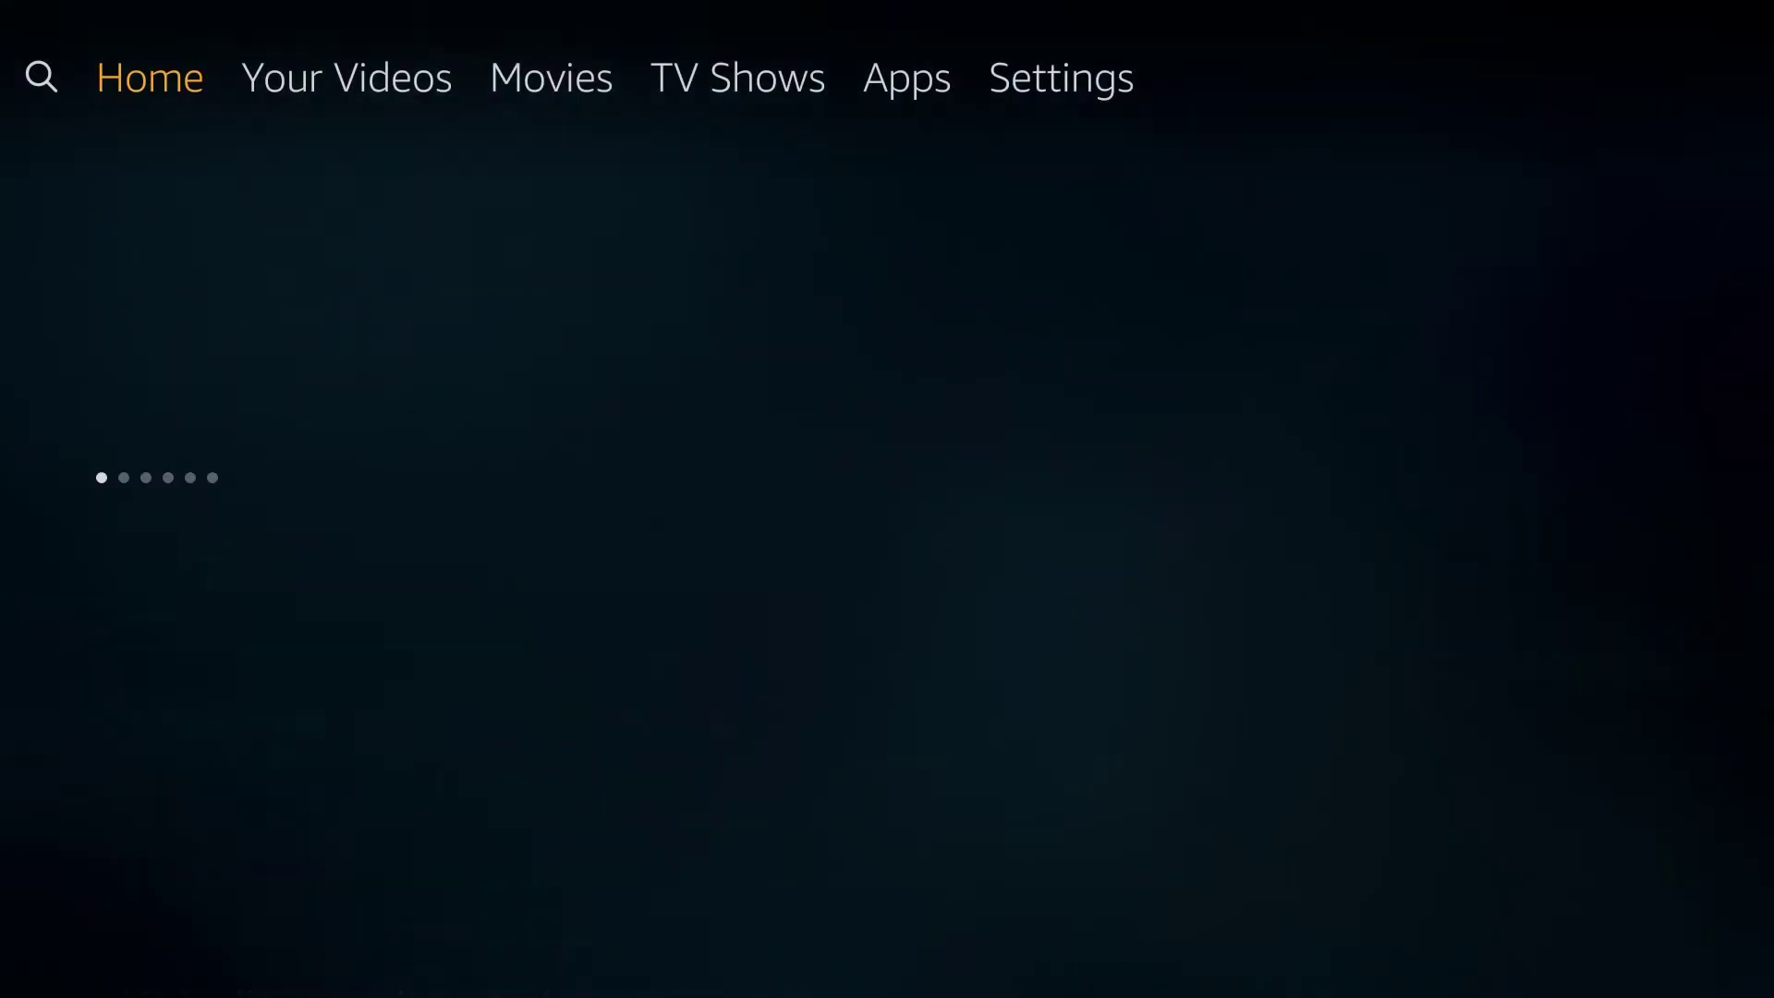
Open the Fire TV apps library, Your Apps & Channels, and select the Kodi app in the last row
key(Down)
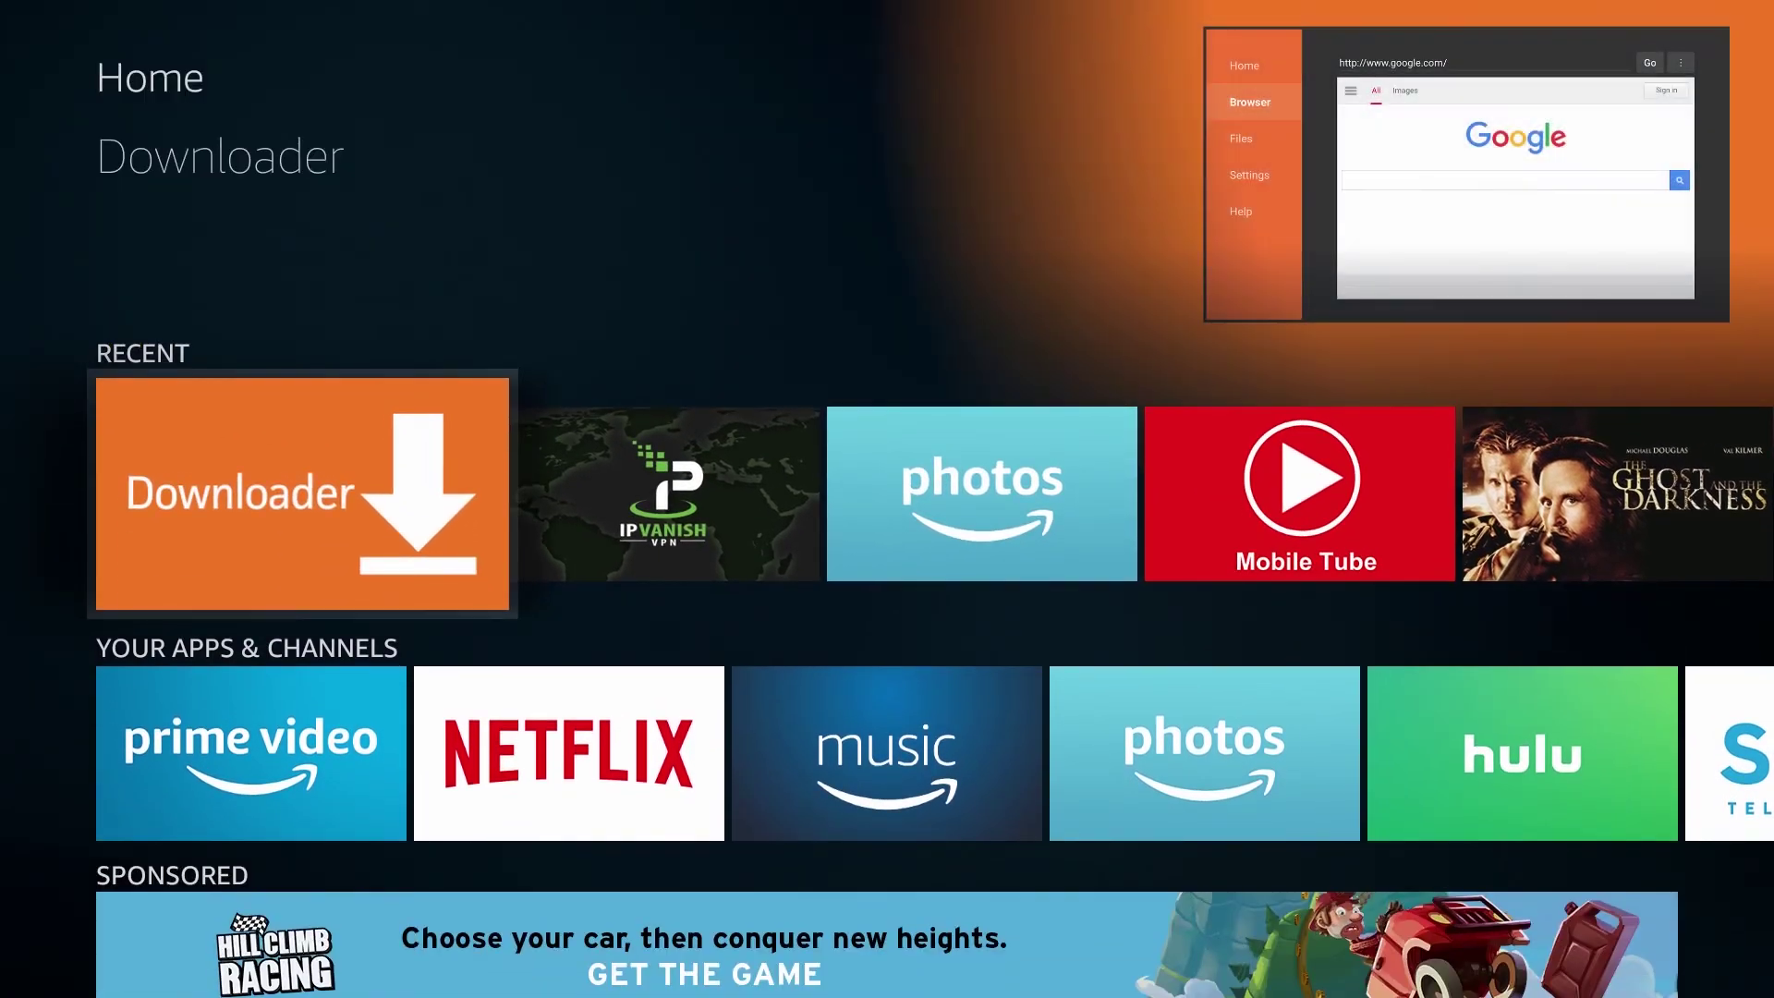
key(Up)
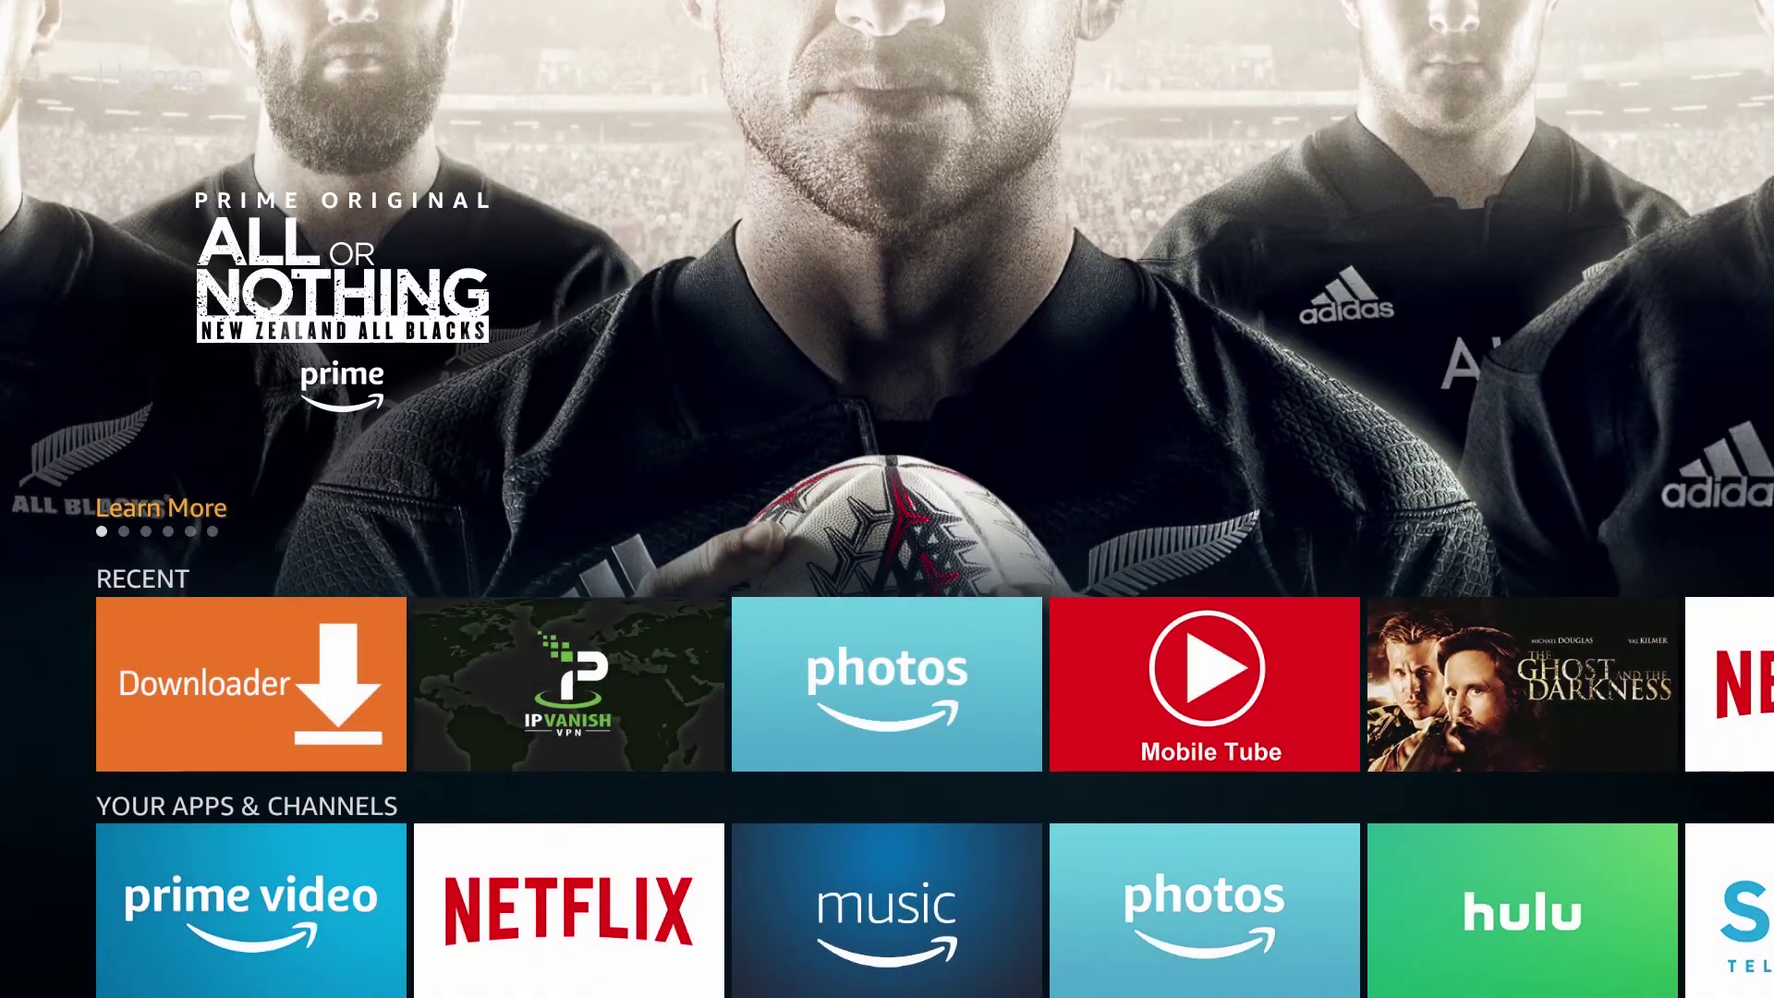
key(Home)
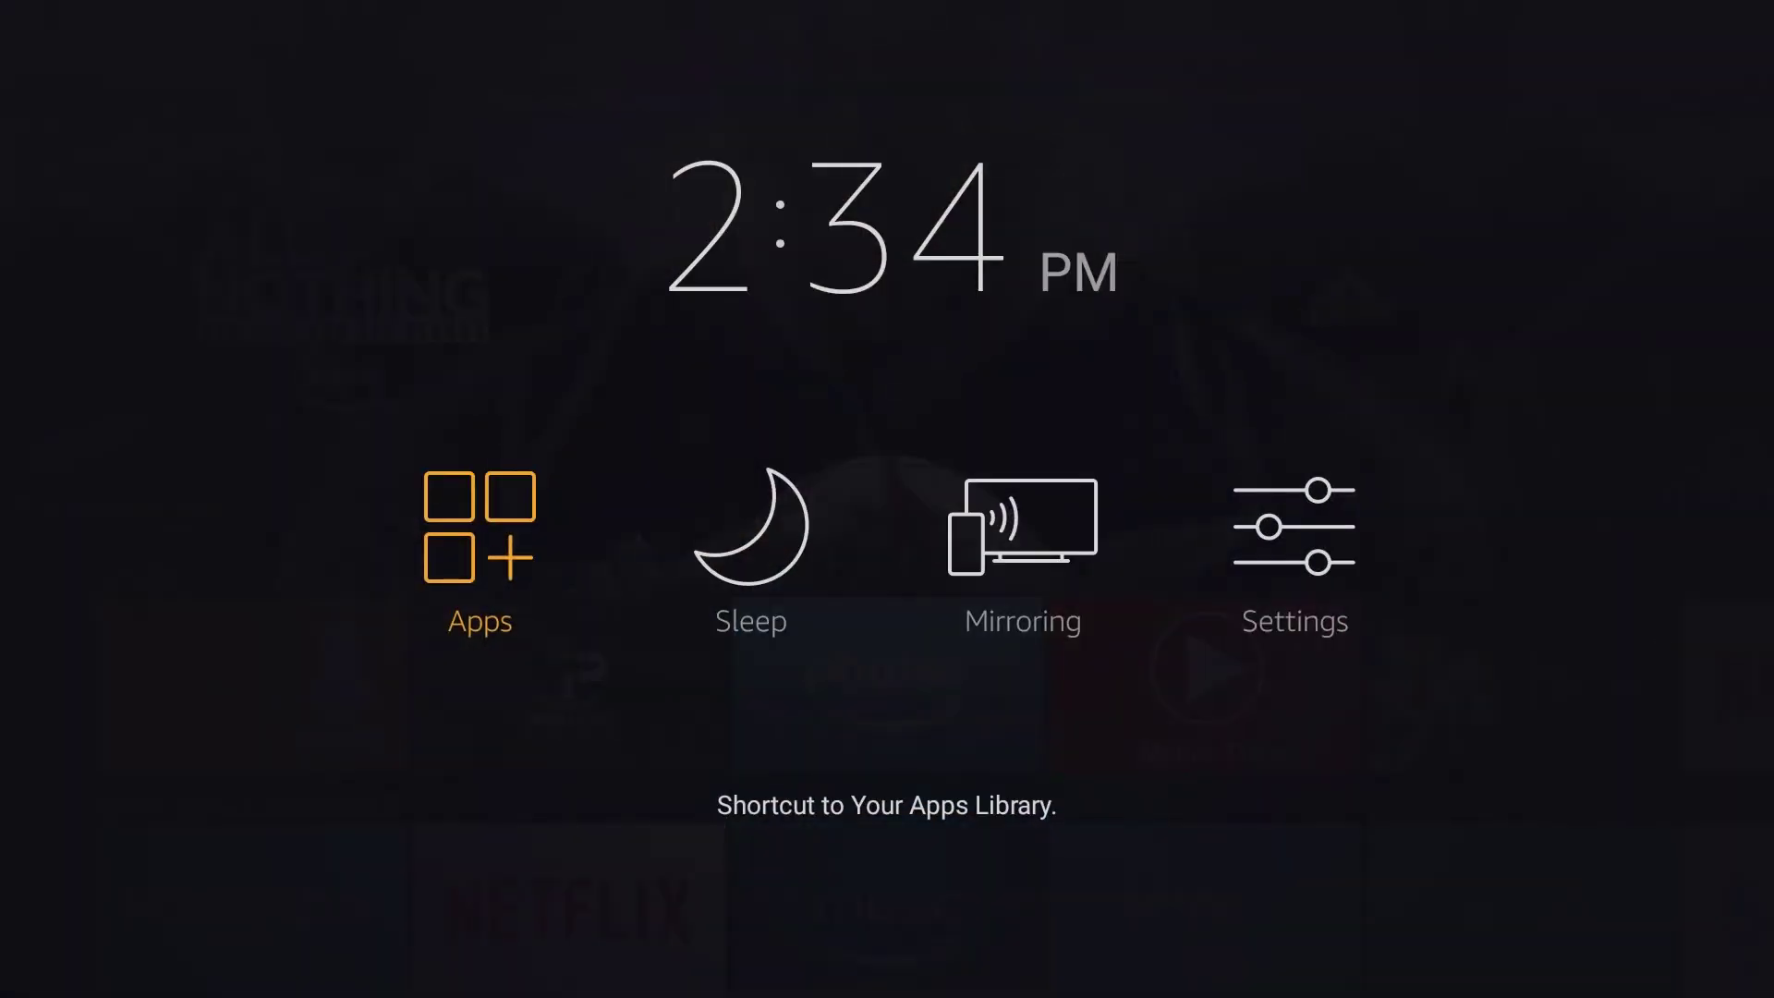
key(Return)
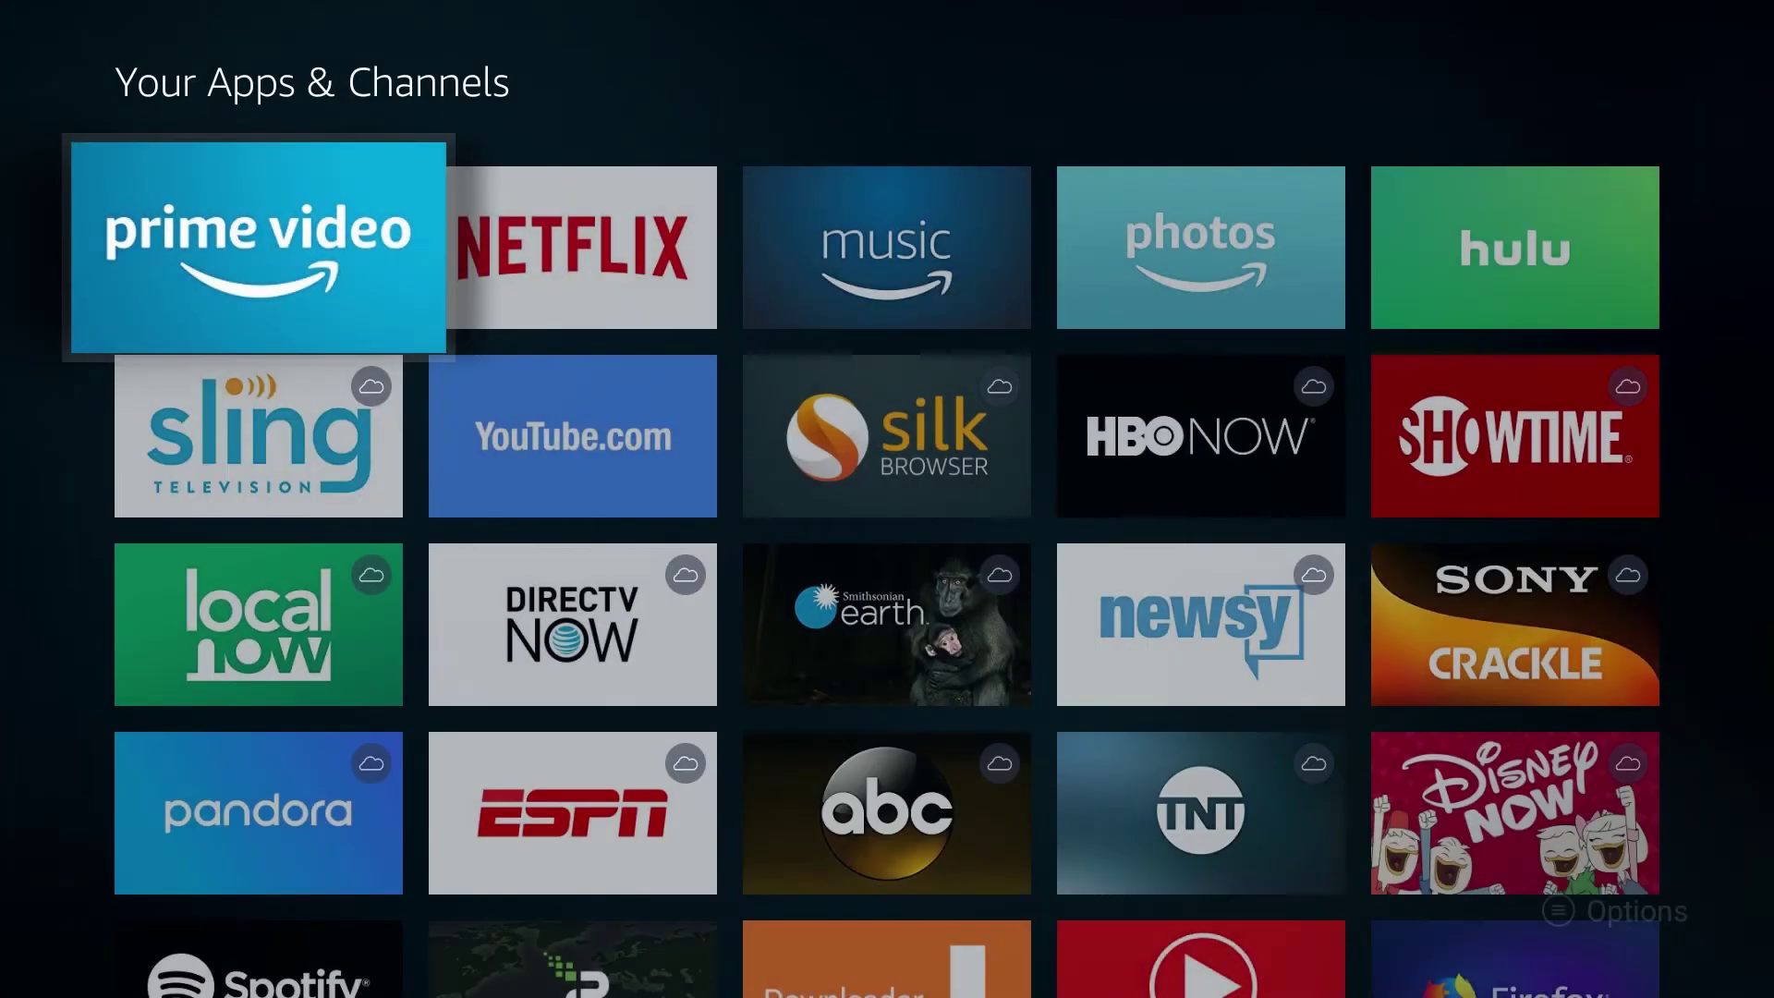
key(Down)
key(Down)
key(Down)
key(Down)
key(Down)
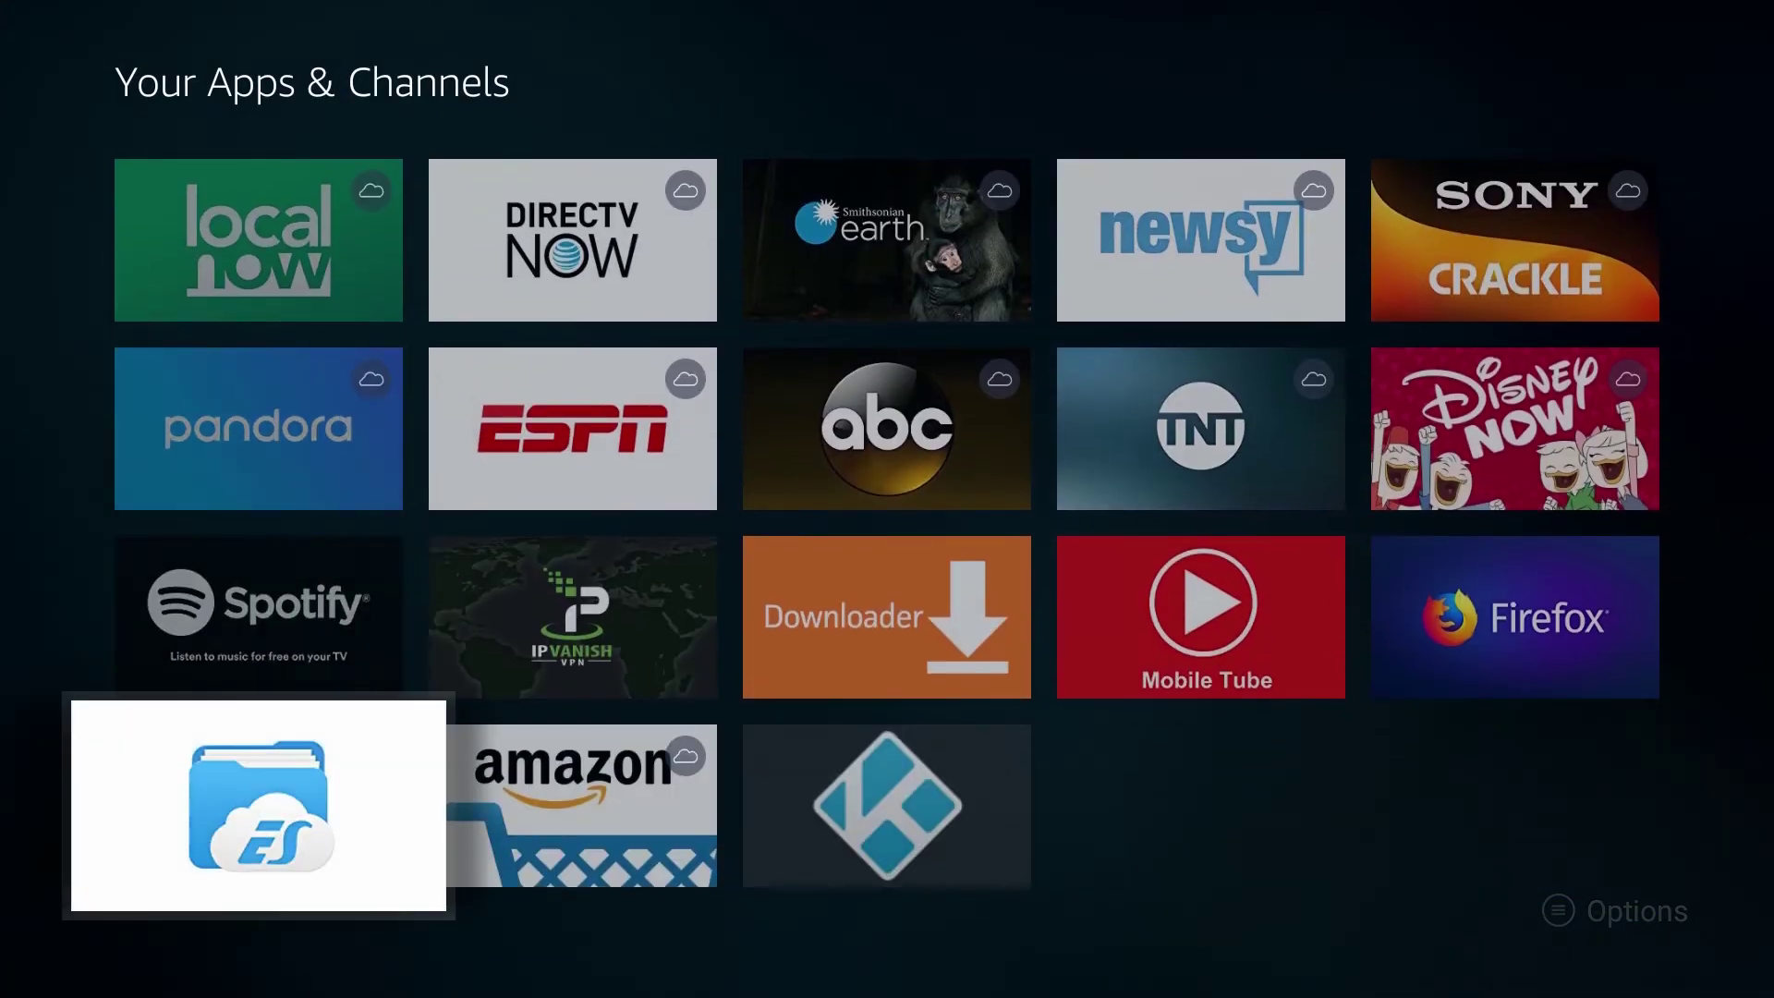
key(Right)
key(Right)
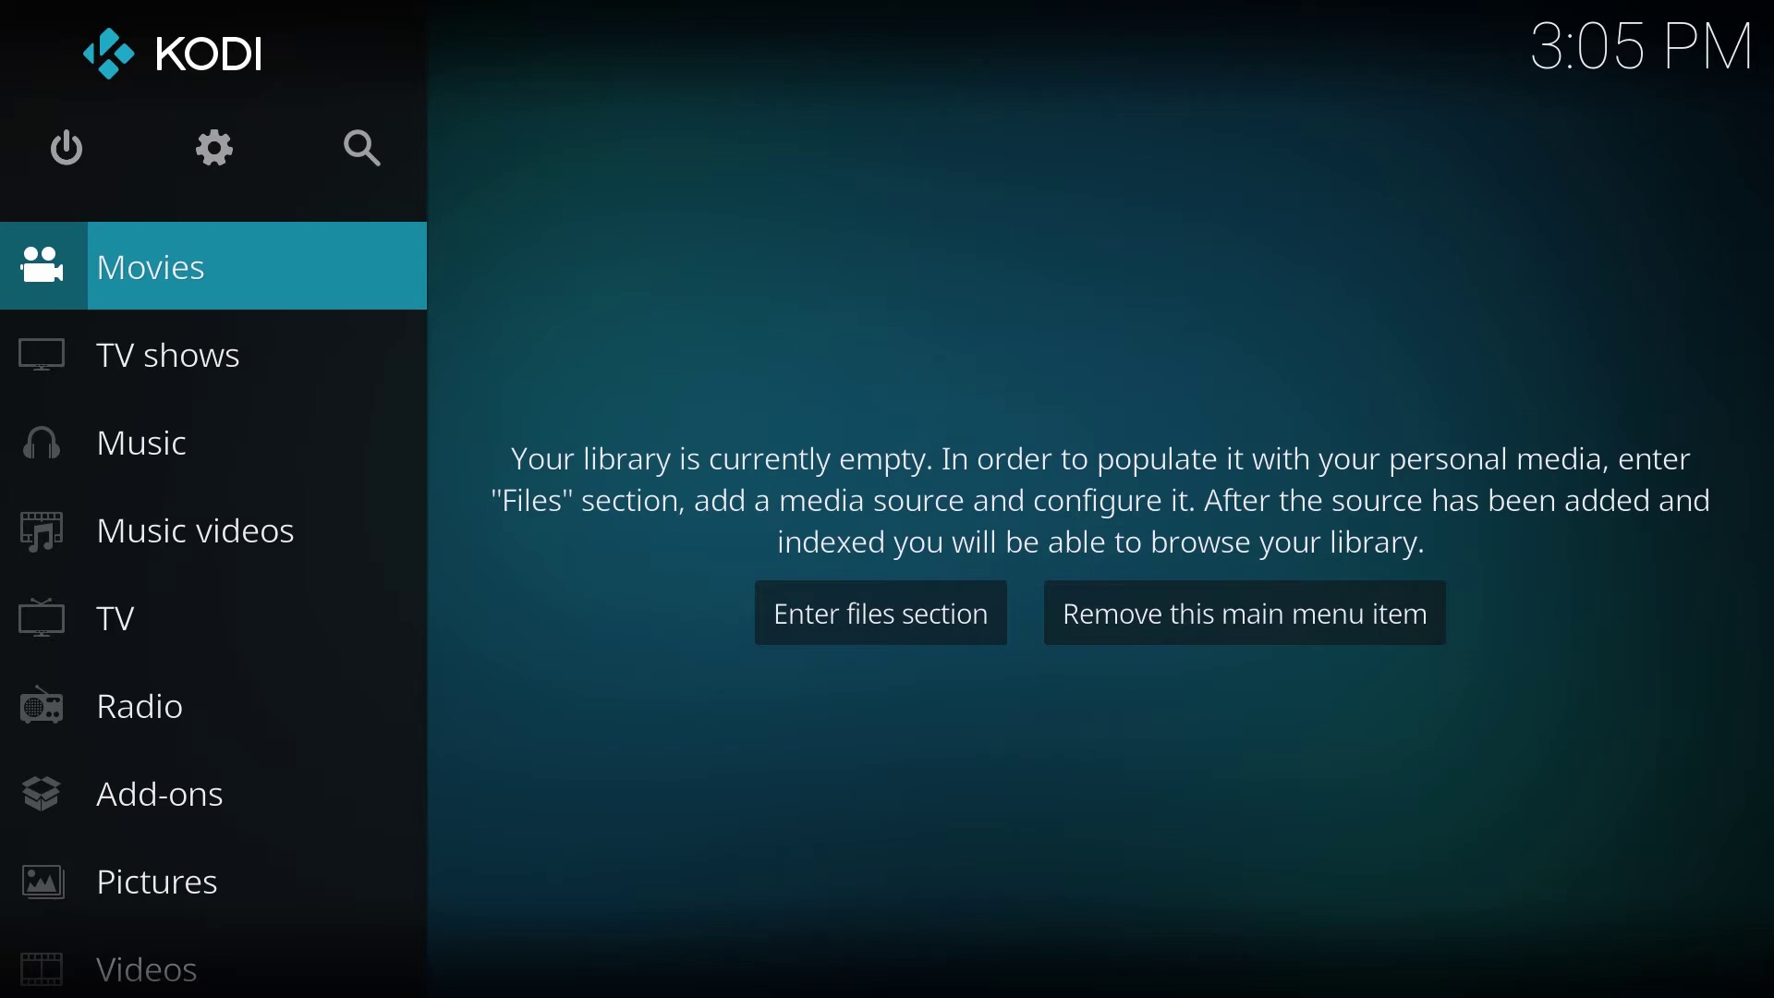
Open the File manager from Kodi's System settings
key(Up)
key(Right)
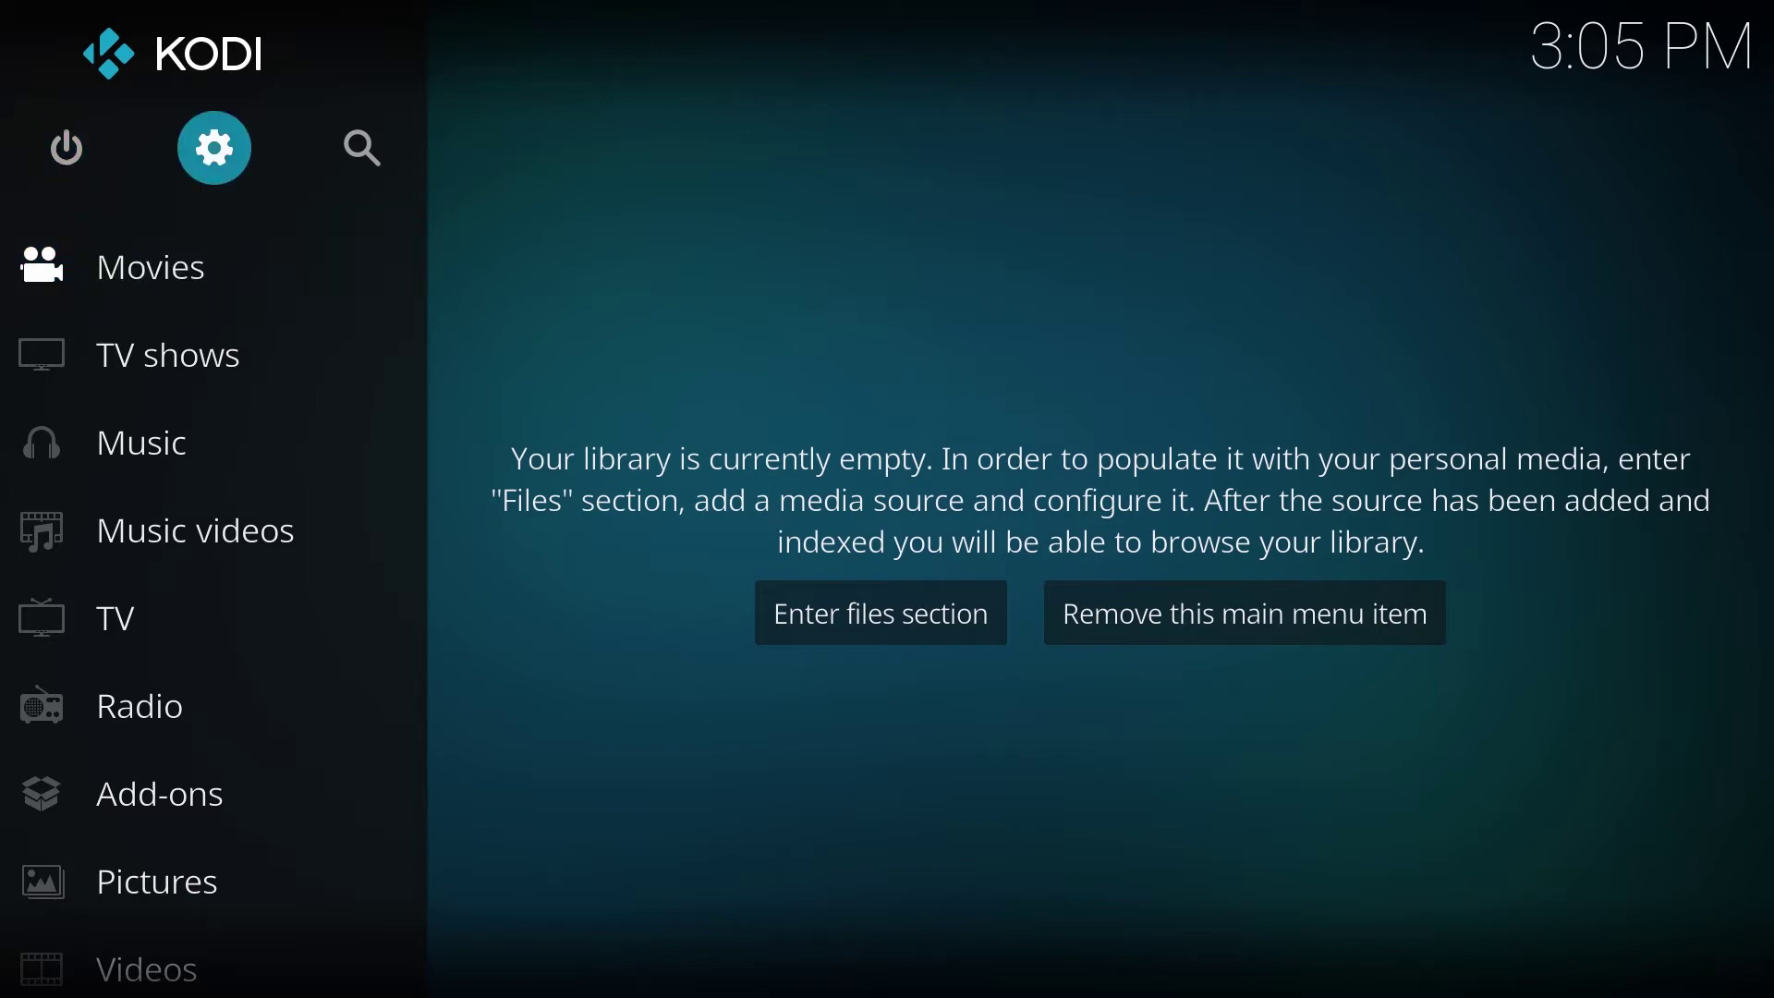
key(Return)
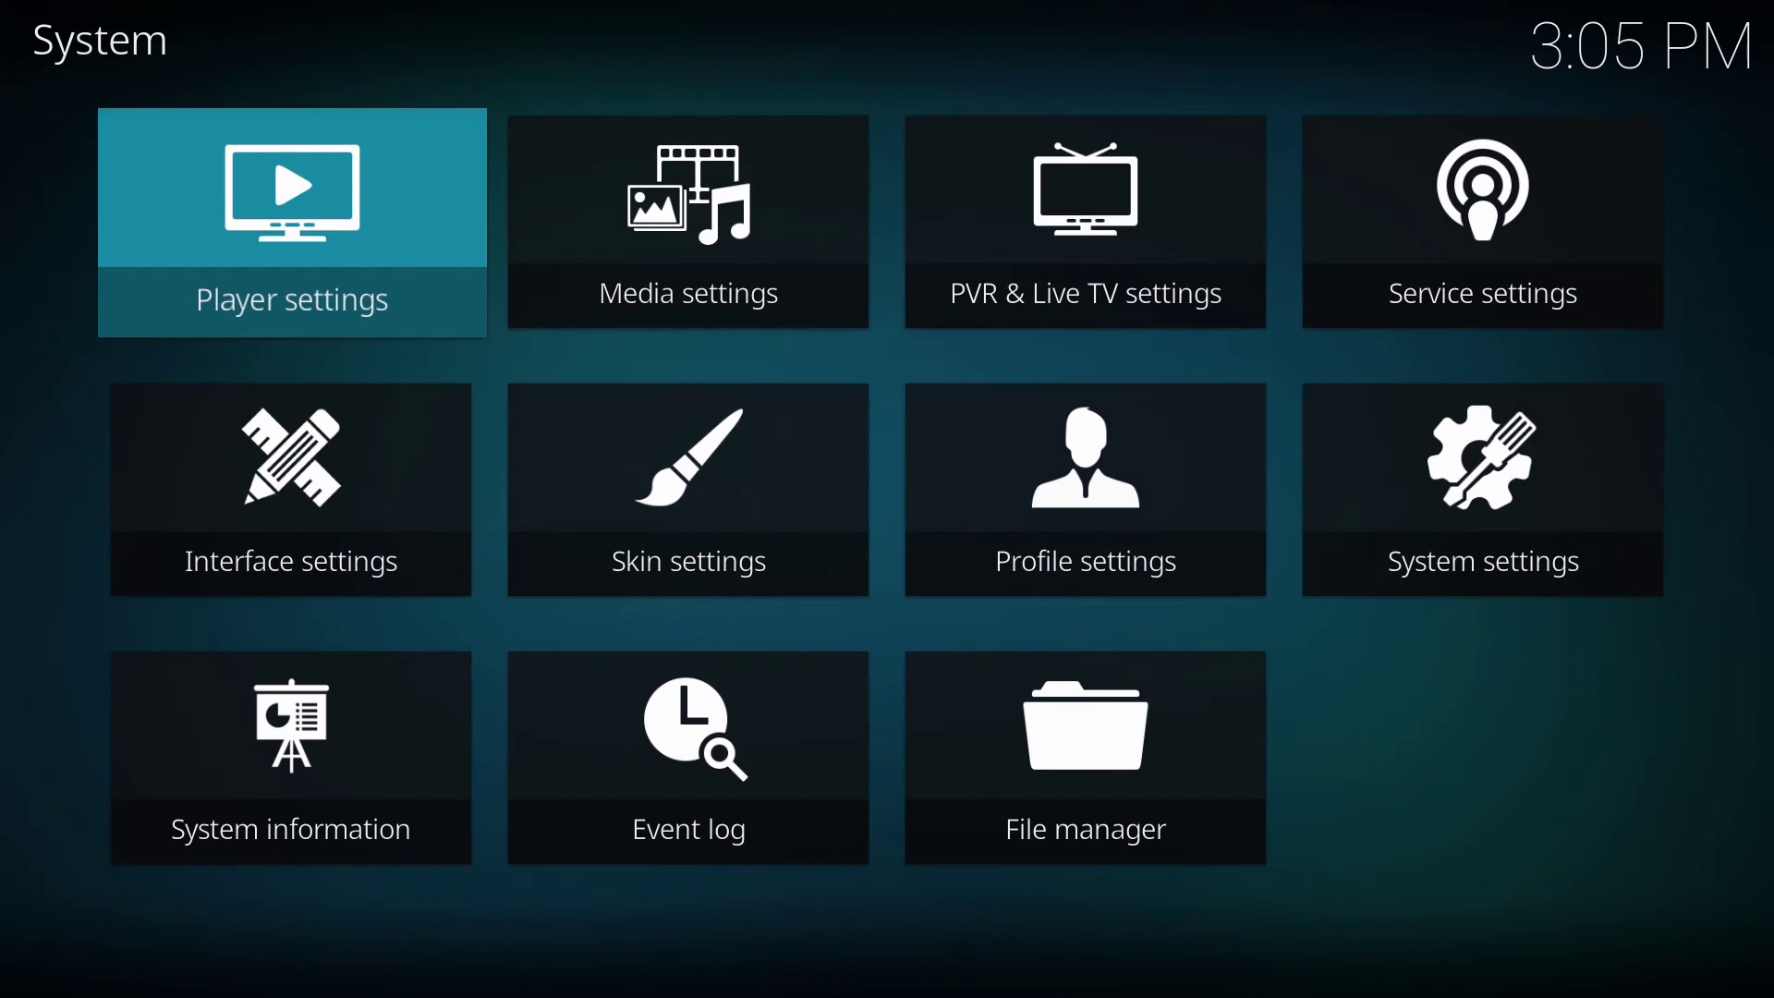
key(Down)
key(Down)
key(Right)
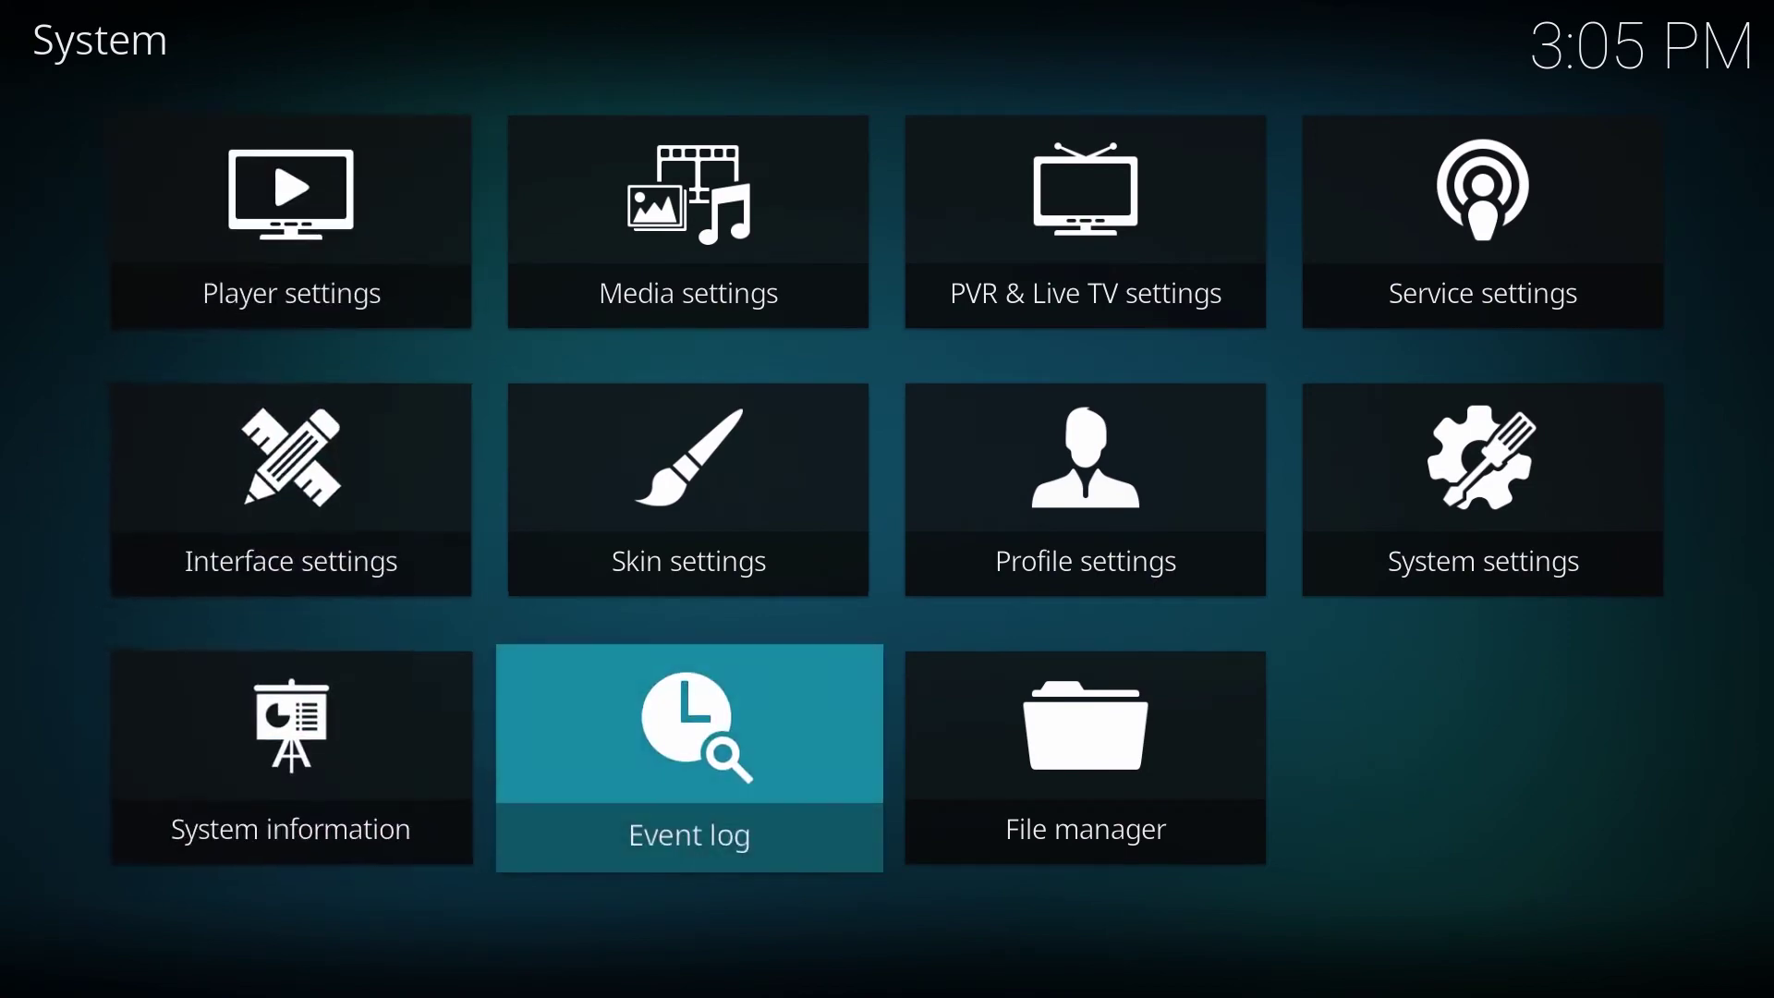
key(Right)
key(Return)
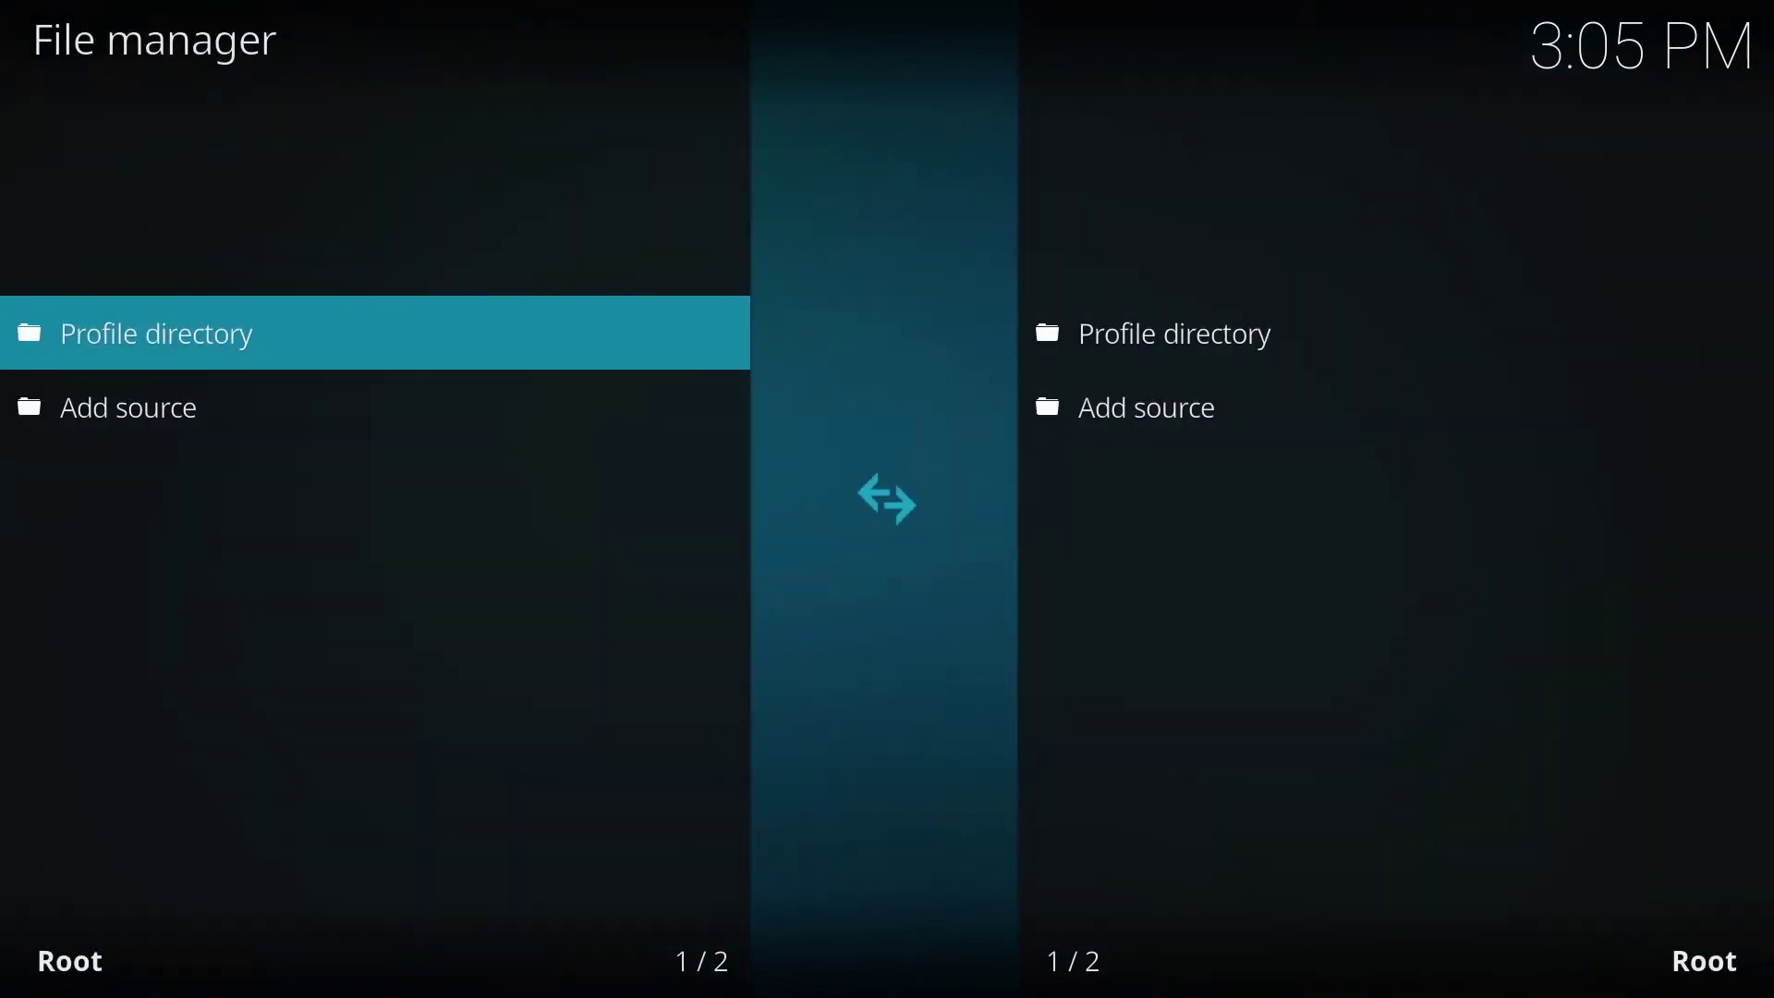
key(Down)
key(Return)
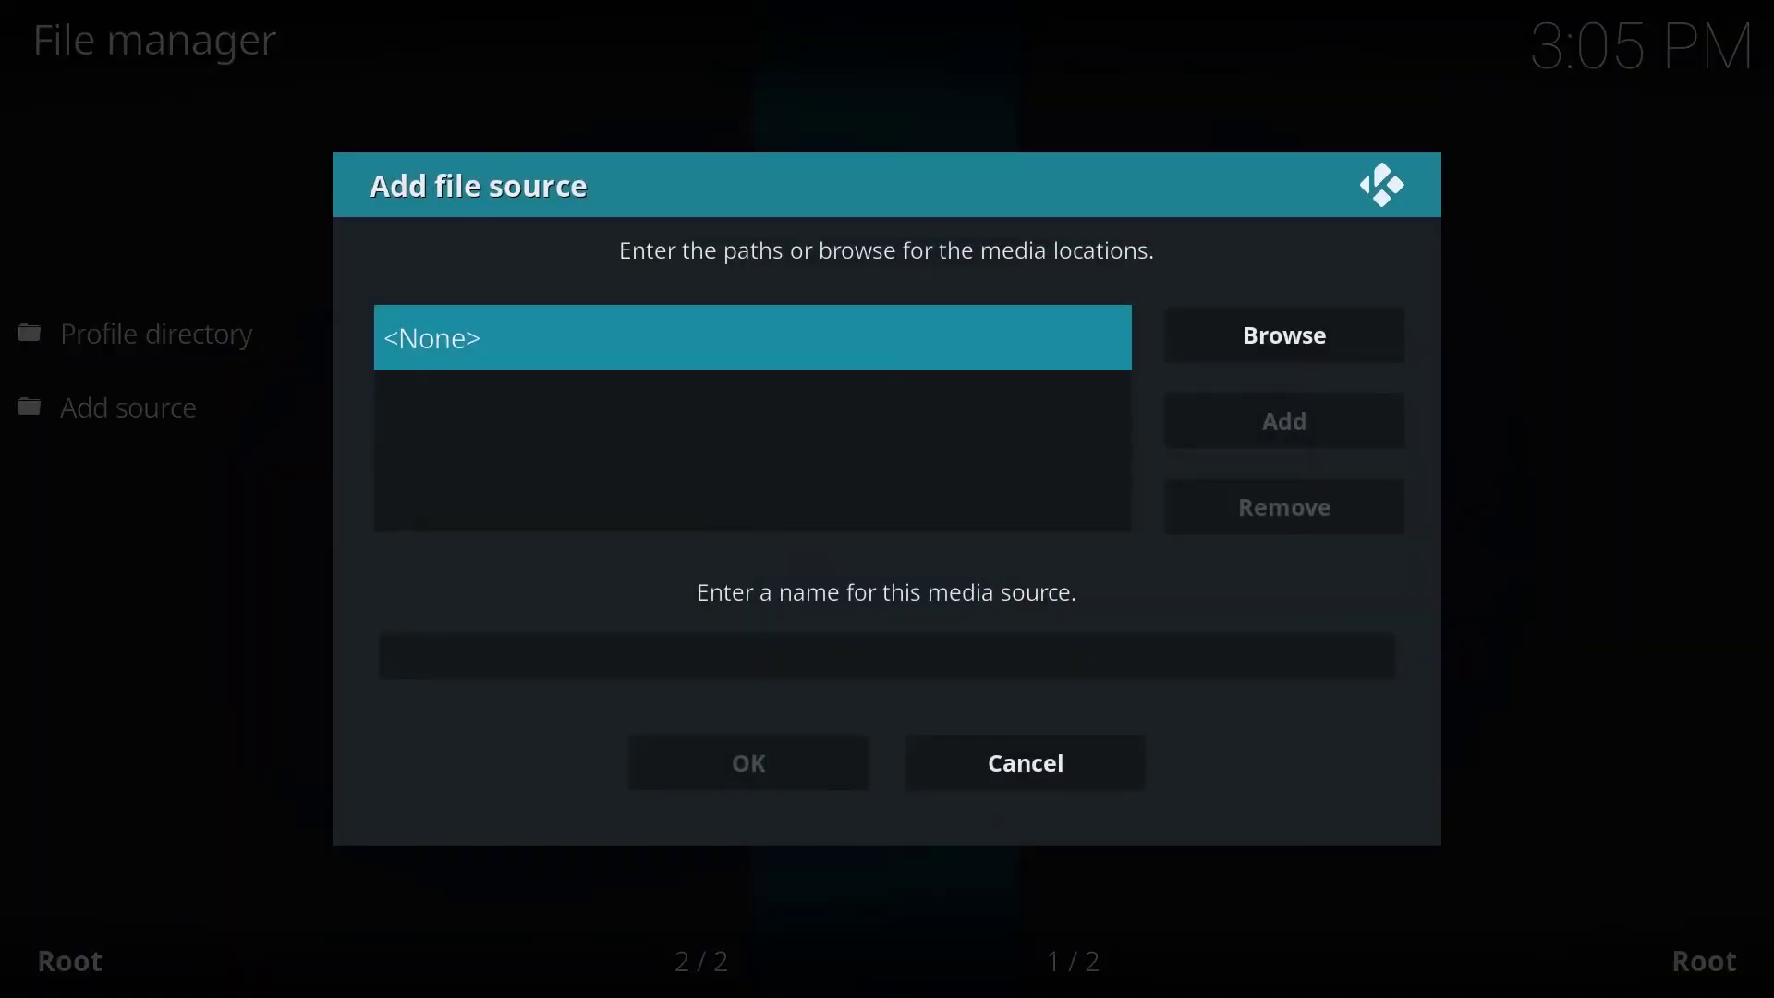
key(Return)
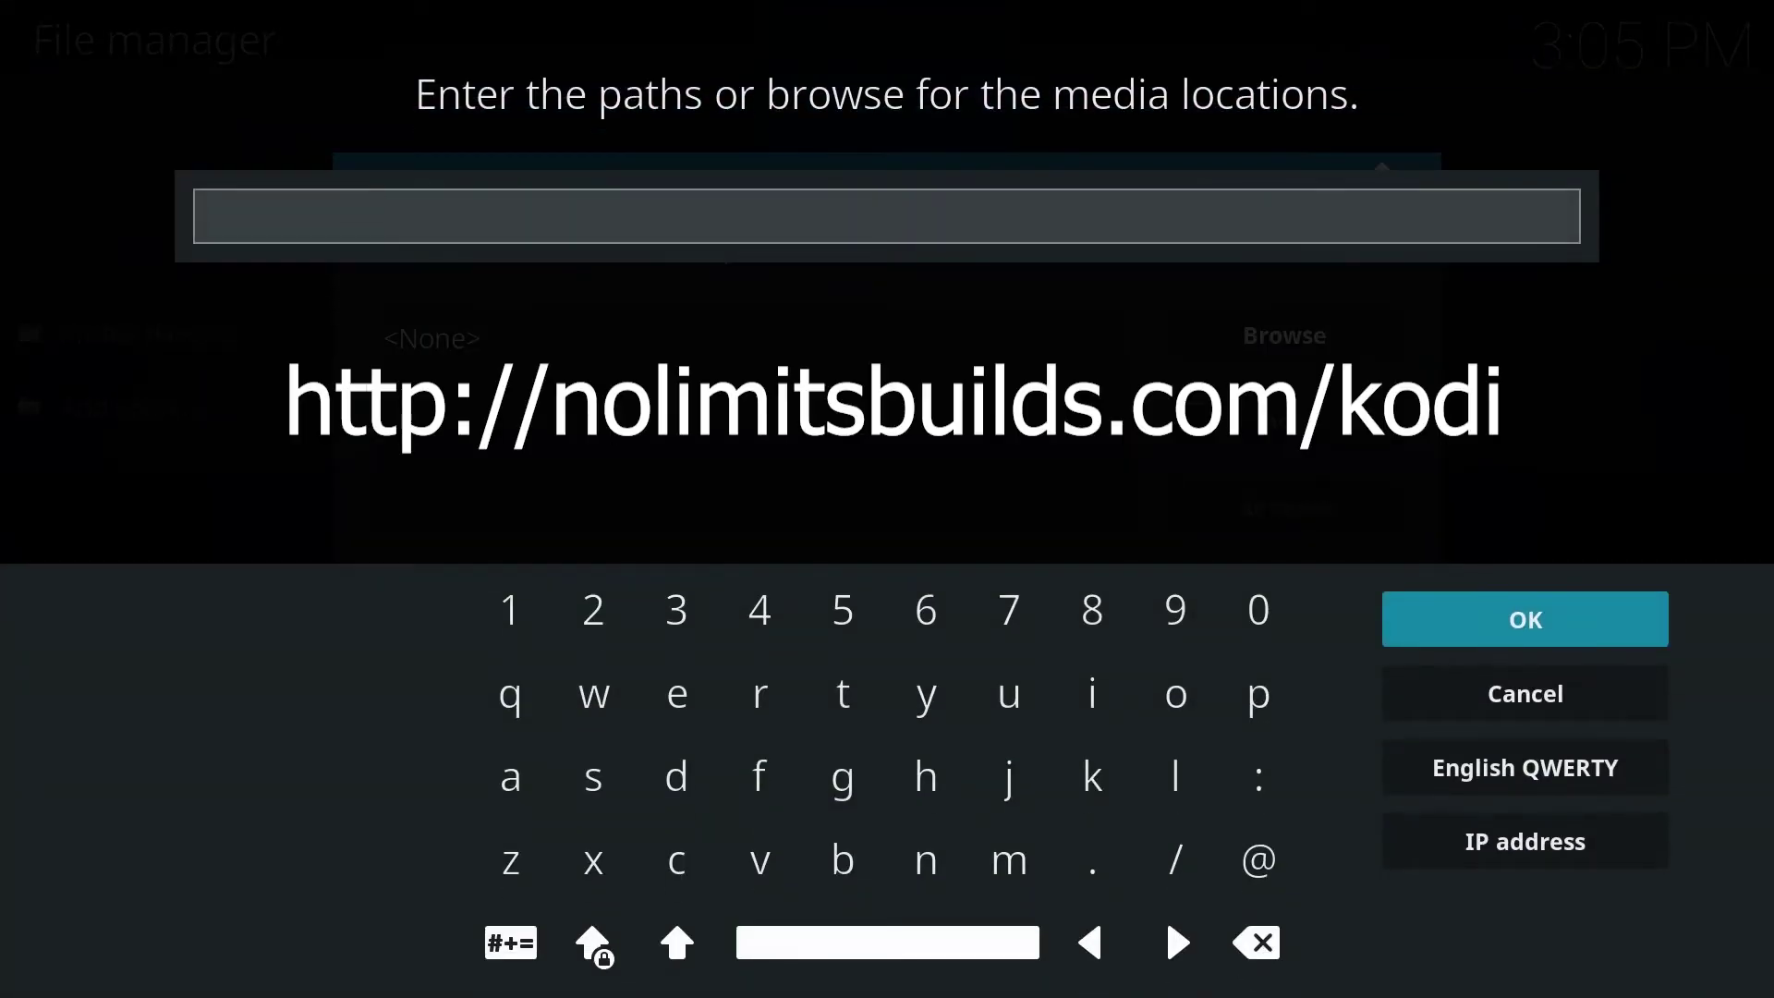
key(Down)
key(Right)
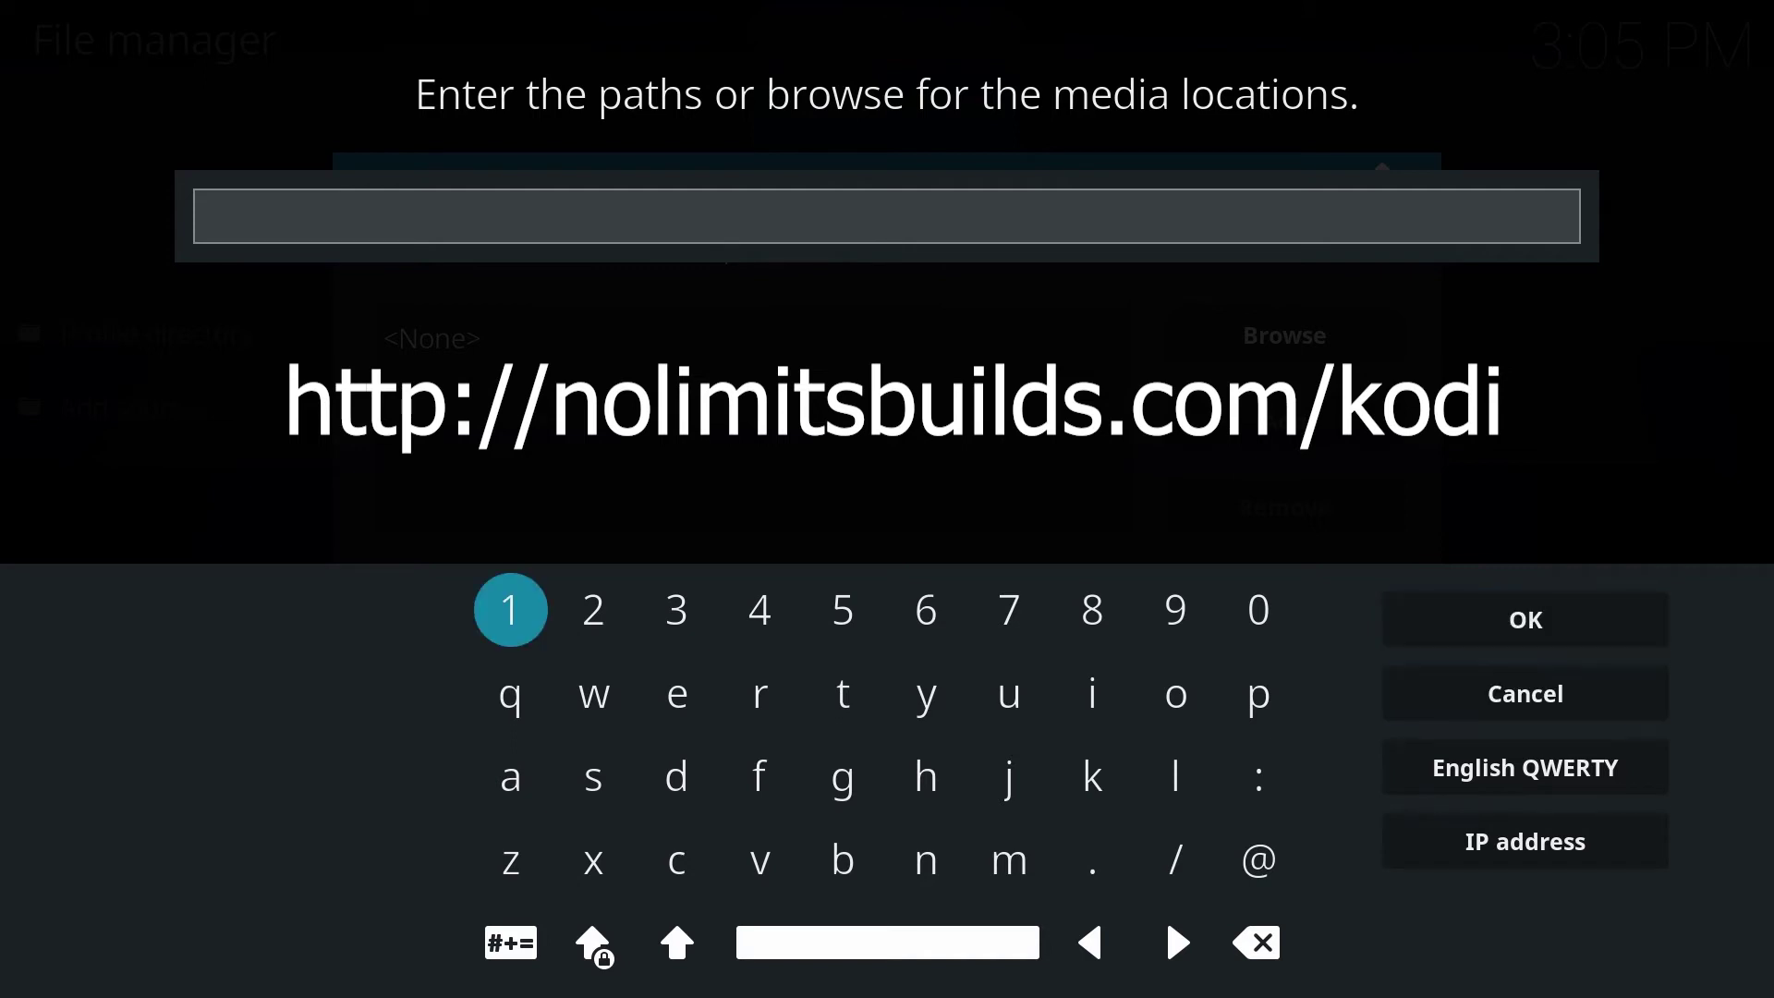
key(Down)
key(Down)
key(Right)
key(Right)
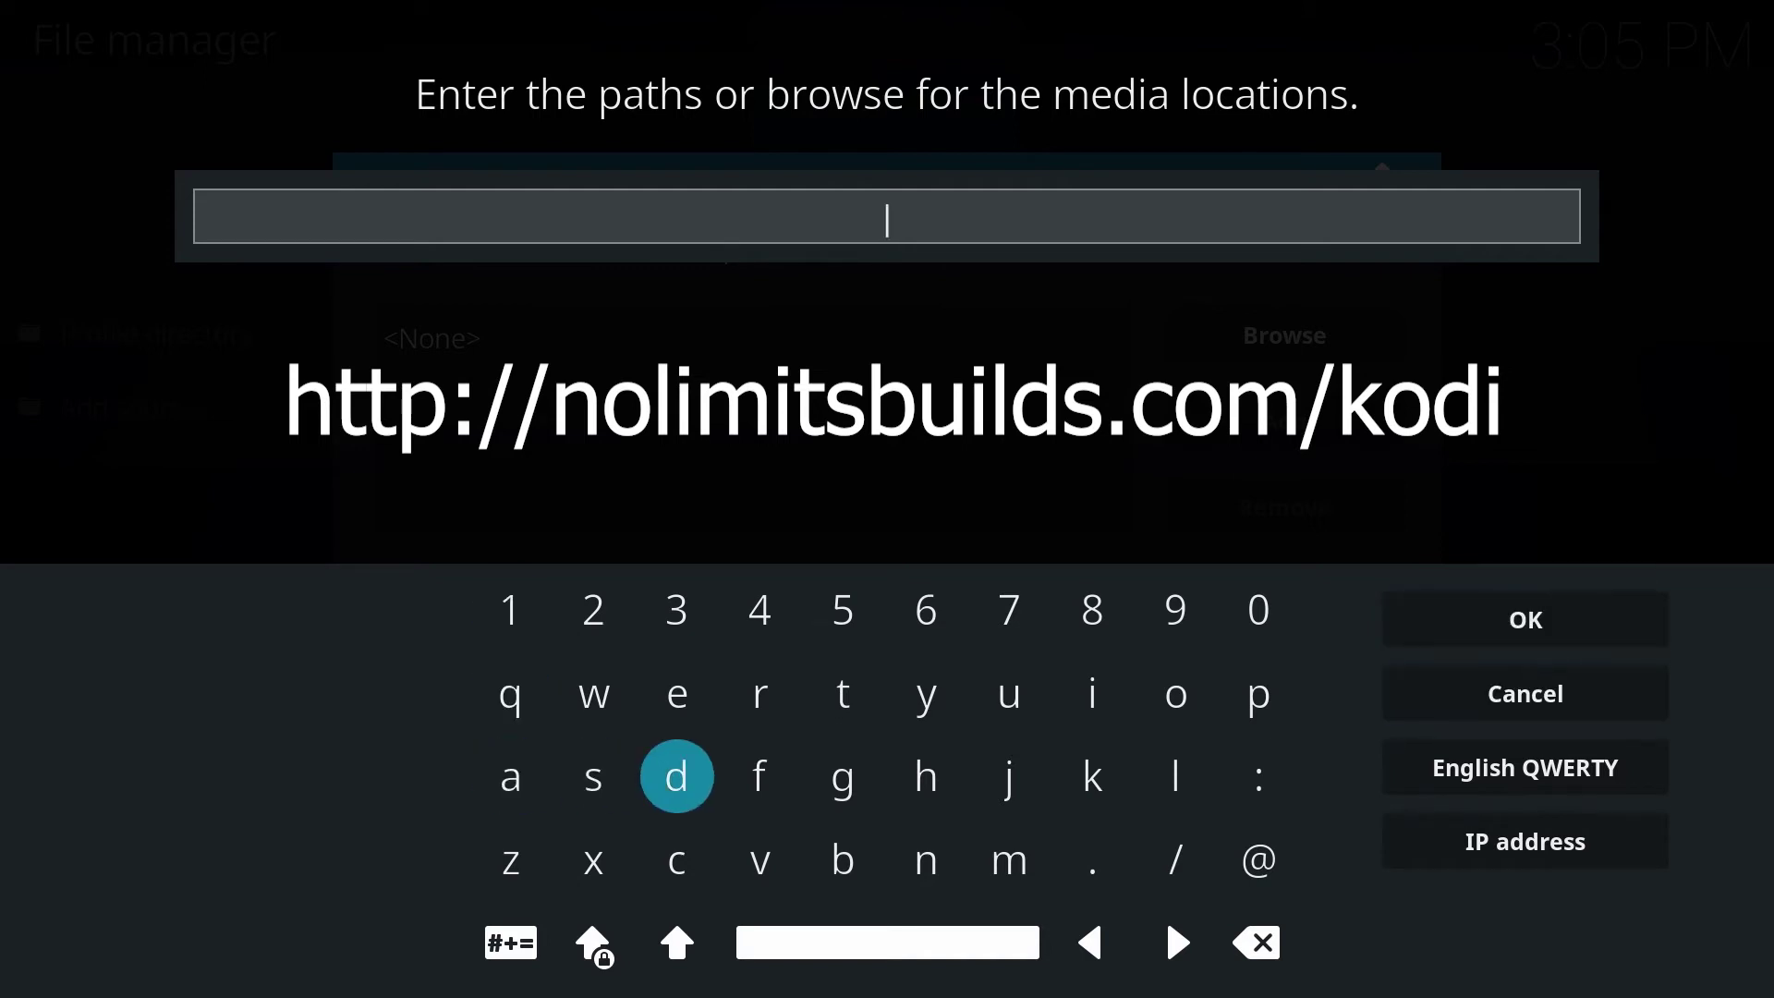
key(Right)
key(Right)
key(Right)
key(Return)
key(Up)
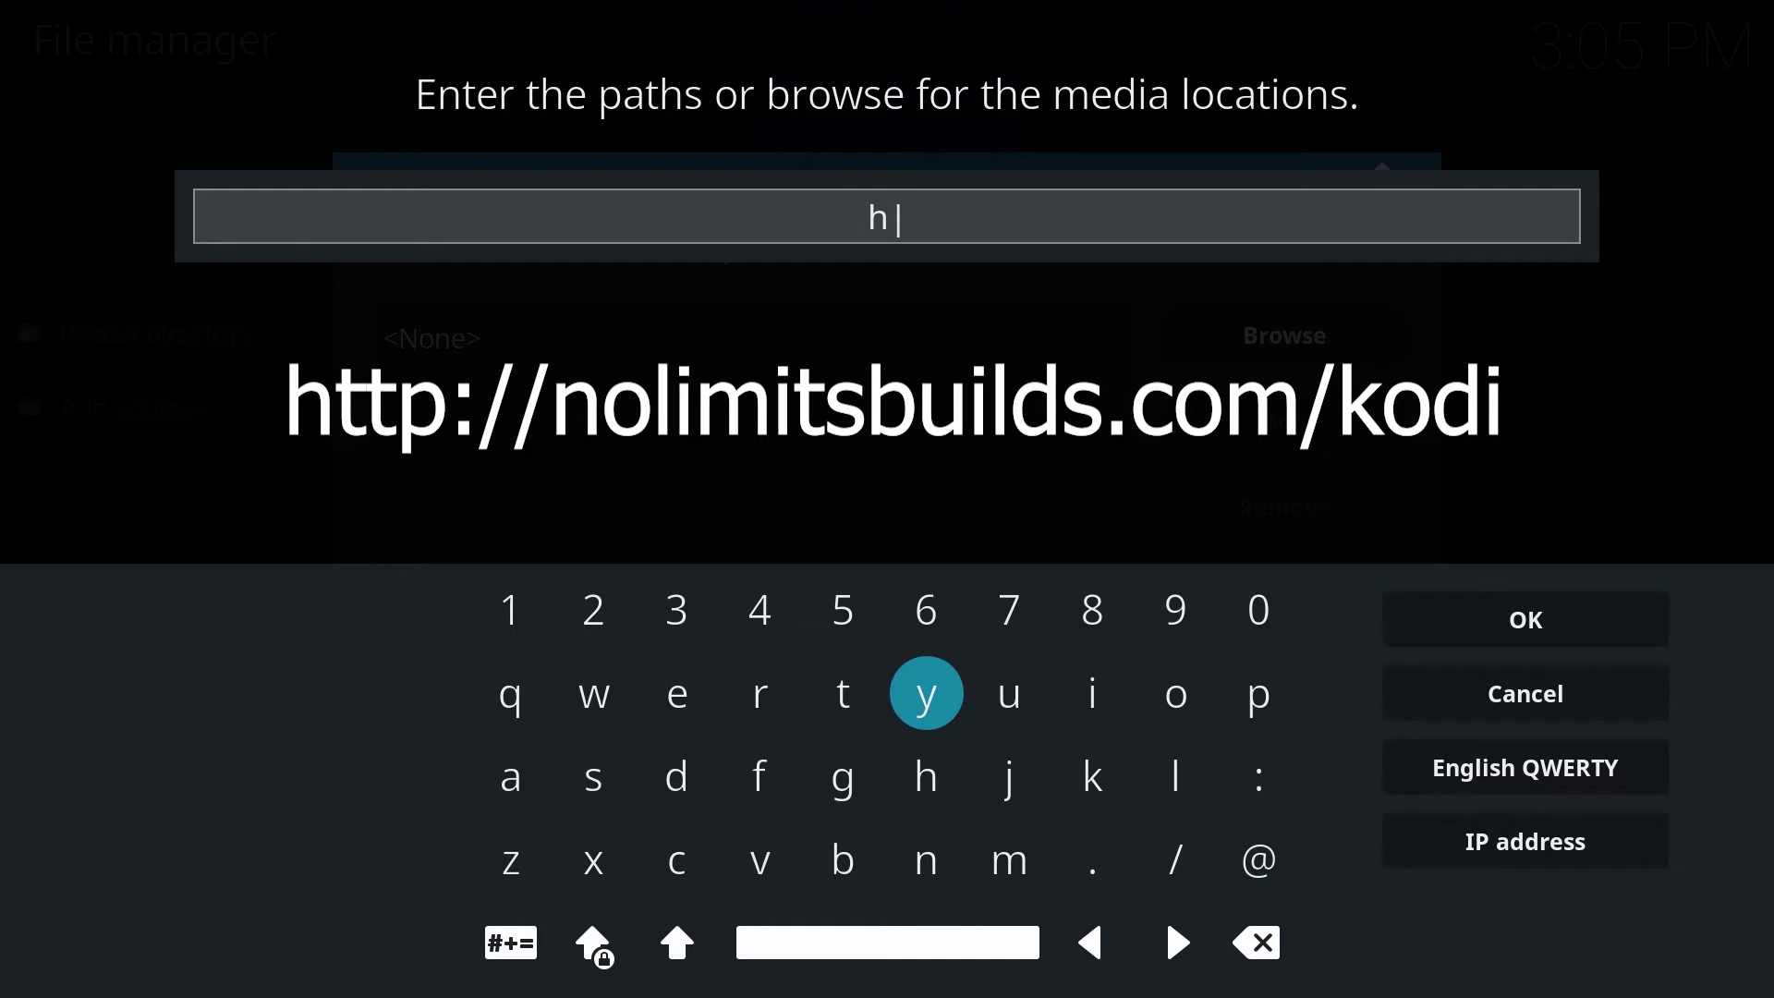
key(Left)
key(Return)
key(Return)
key(Right)
key(Right)
key(Right)
key(Right)
key(Right)
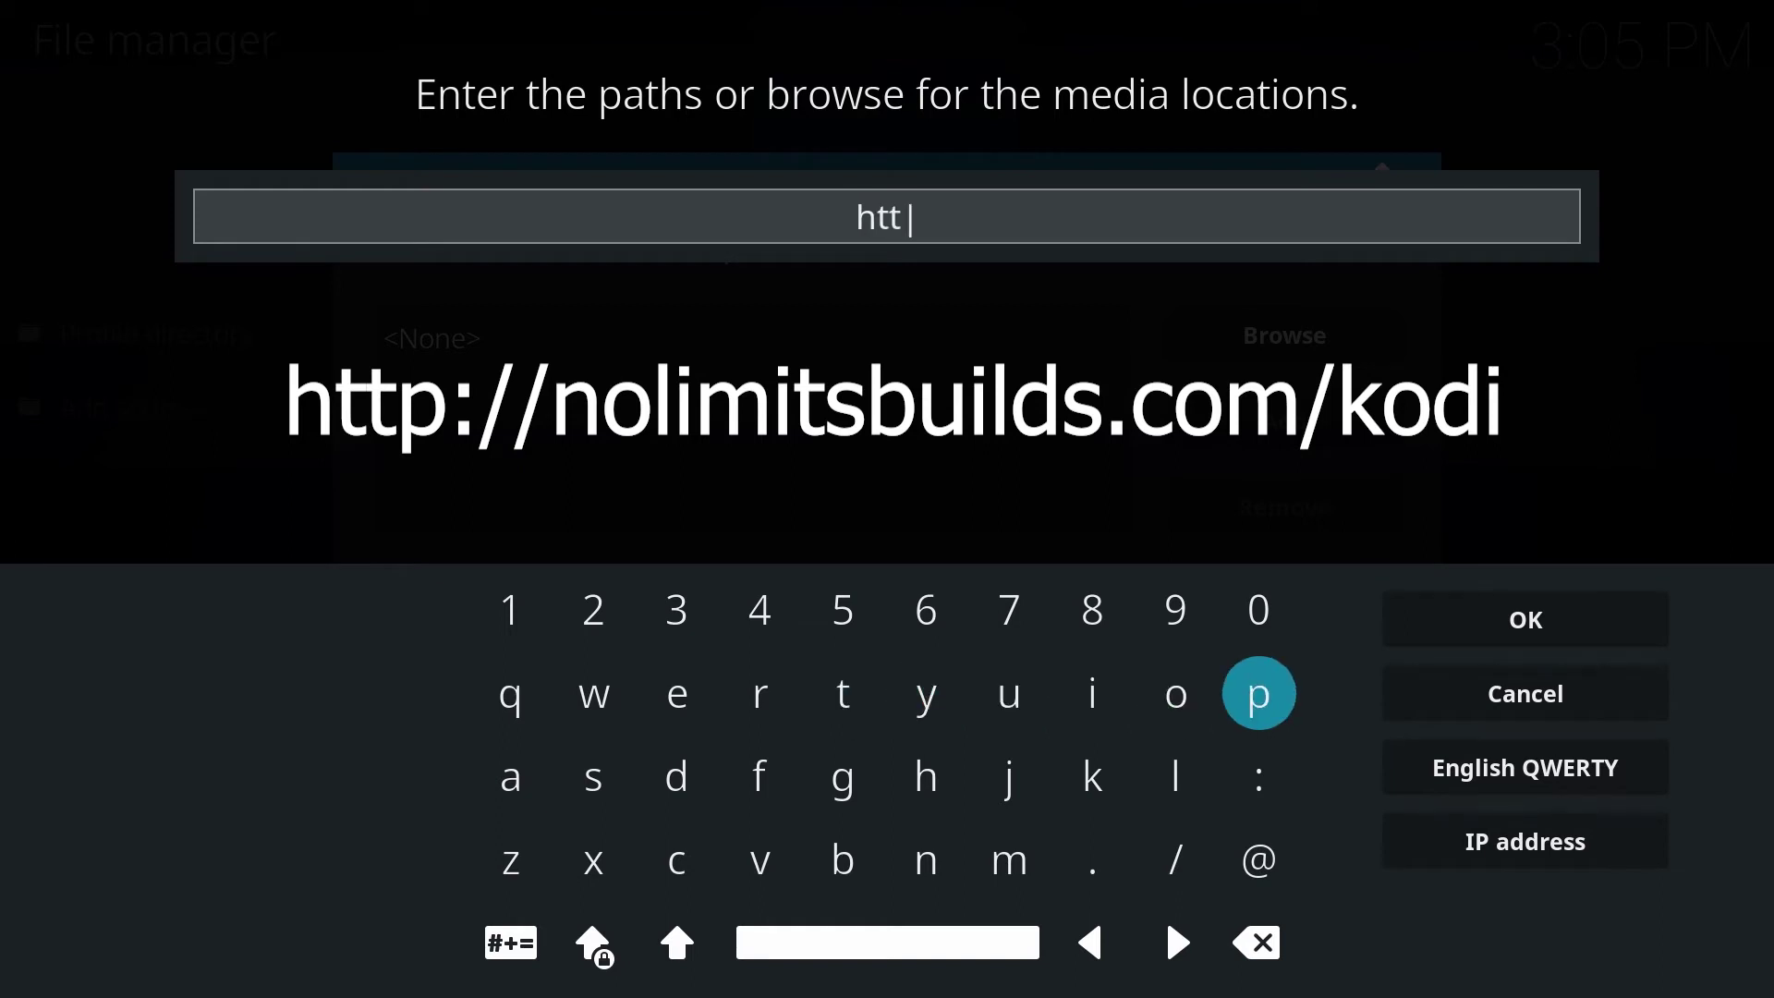
key(Return)
key(Down)
key(Return)
key(Down)
key(Down)
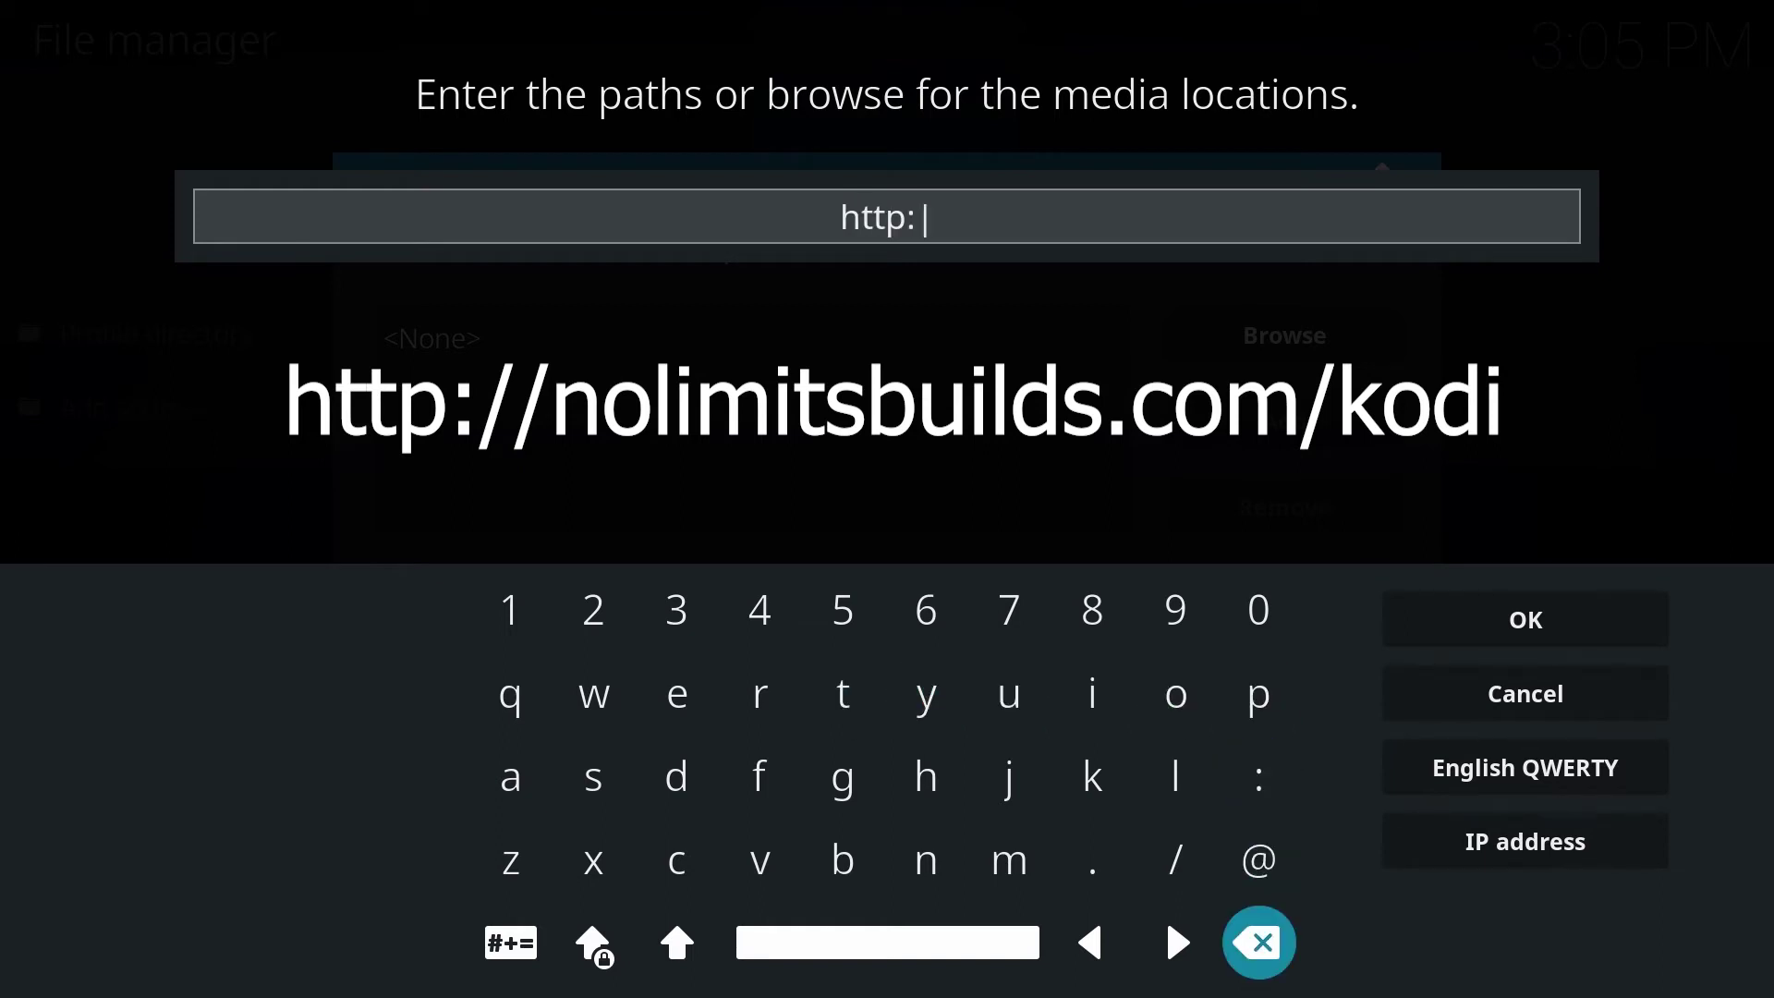
key(Left)
key(Up)
key(Return)
key(Return)
key(Up)
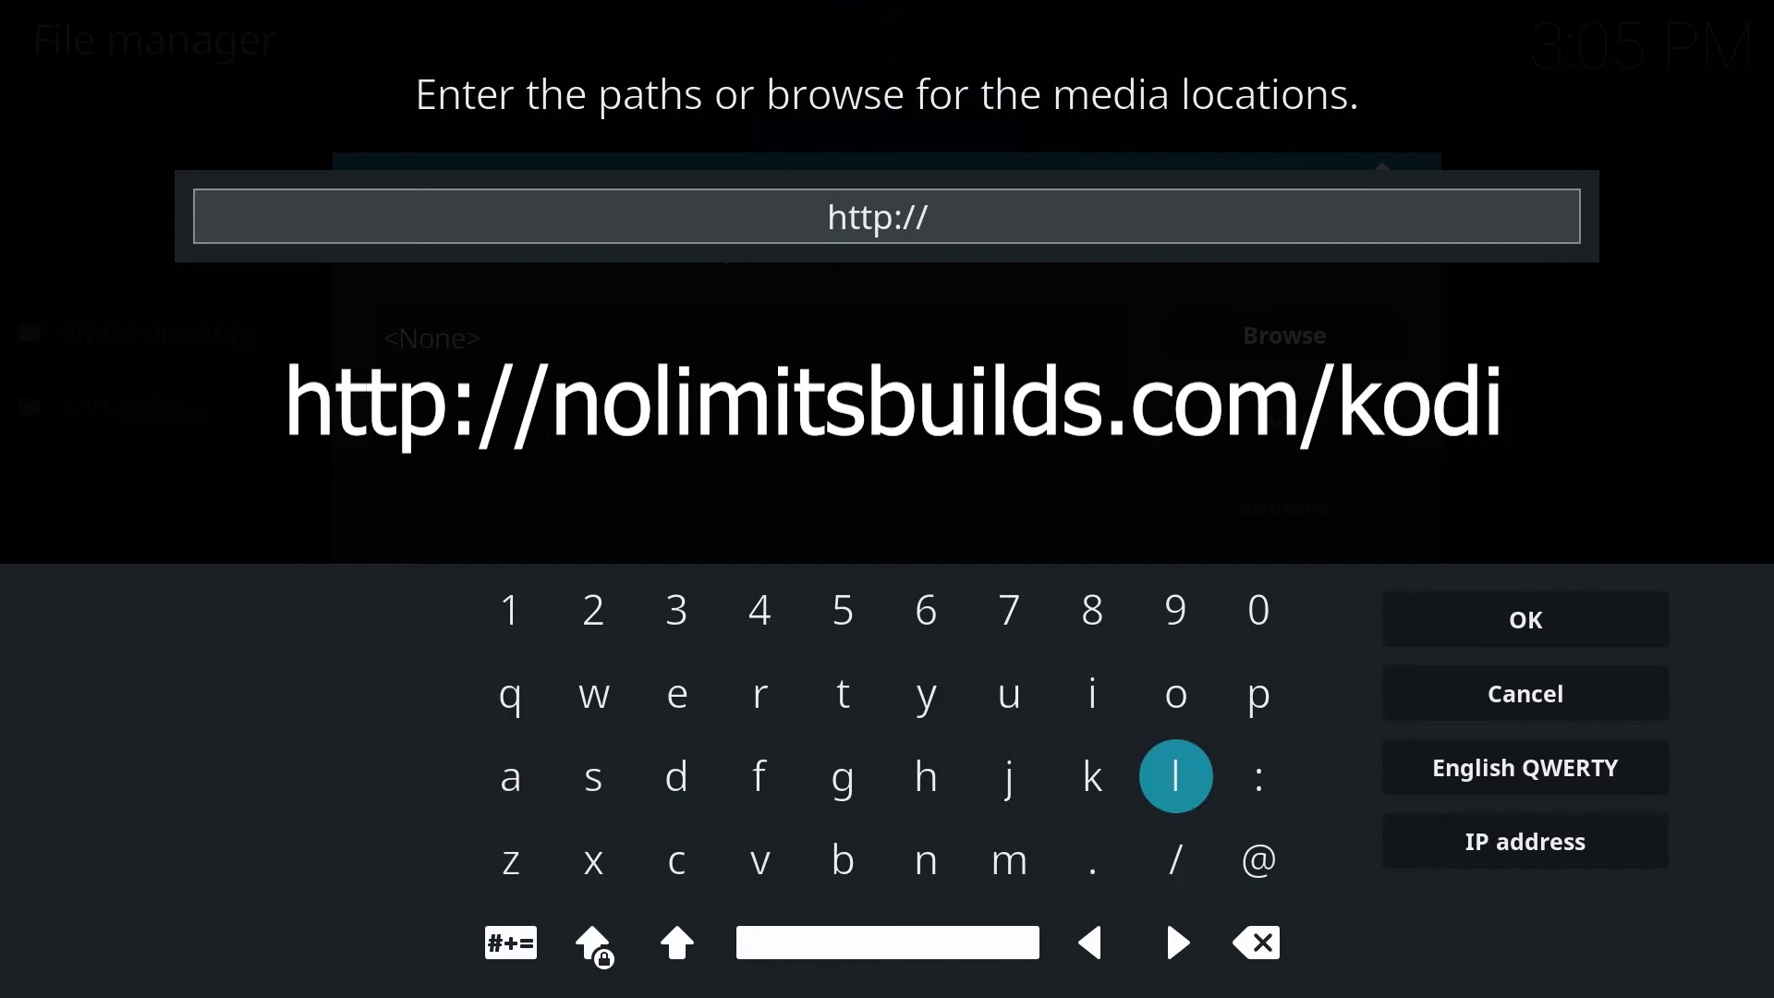
key(Down)
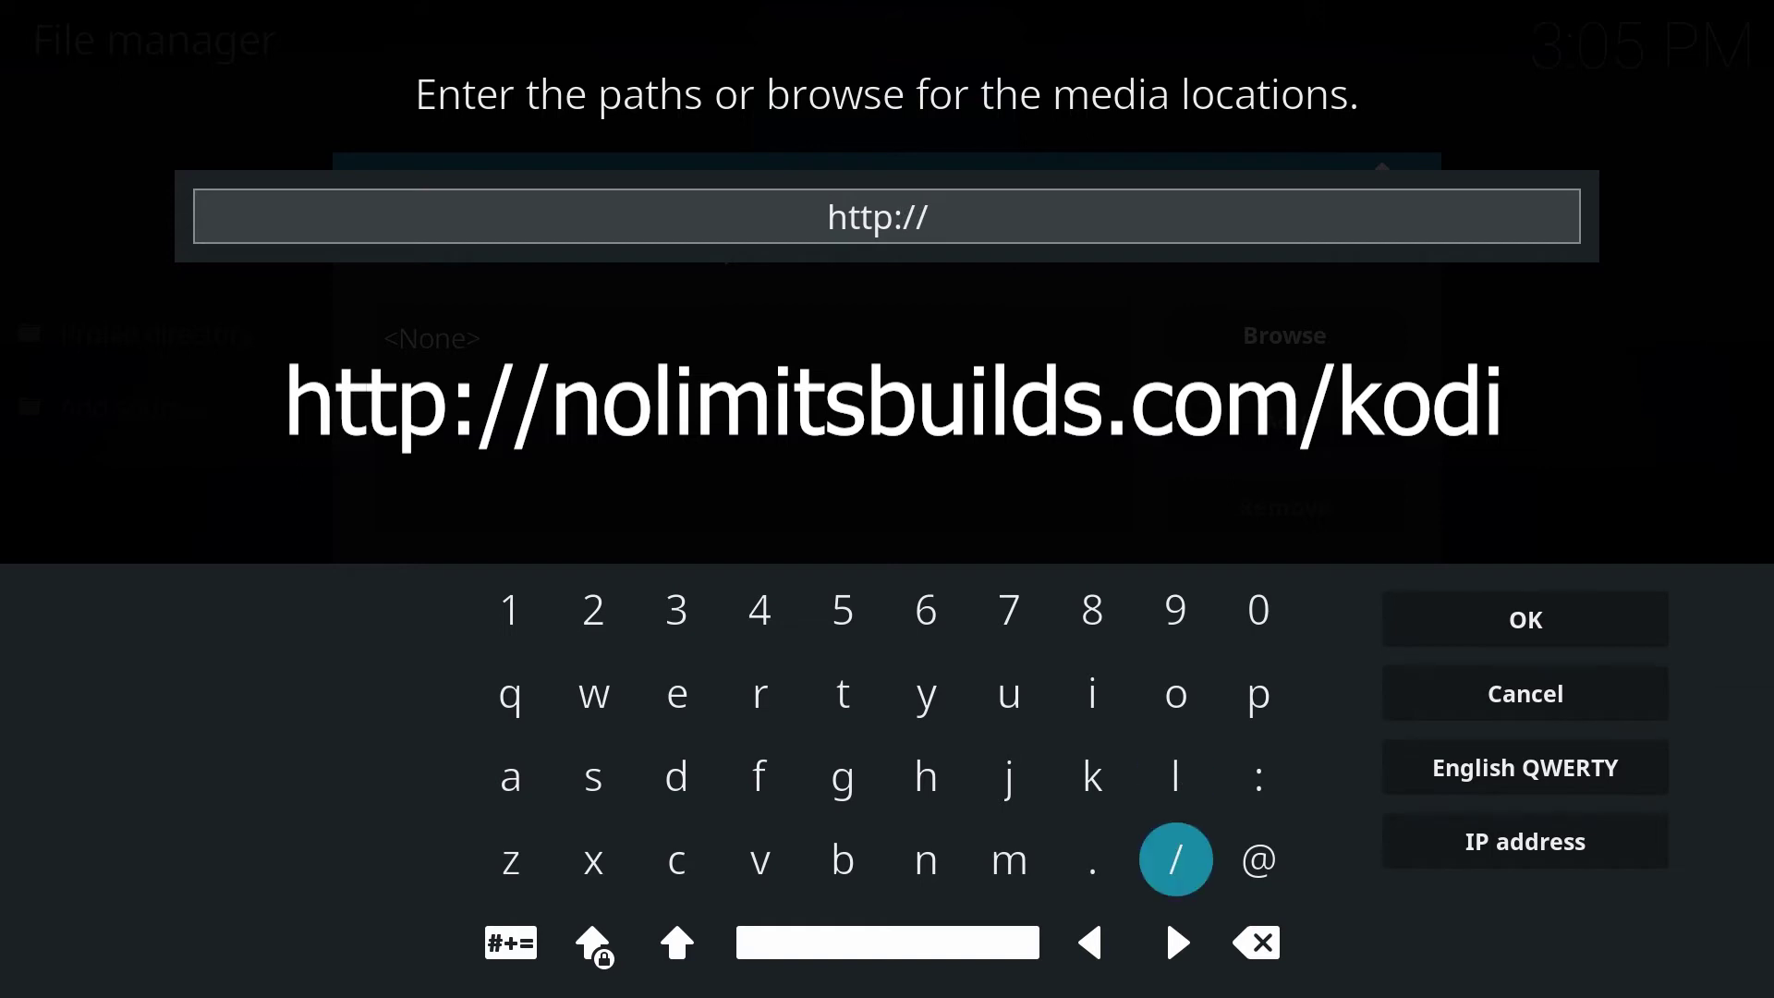
key(Left)
key(Left)
key(Left)
key(Return)
key(Up)
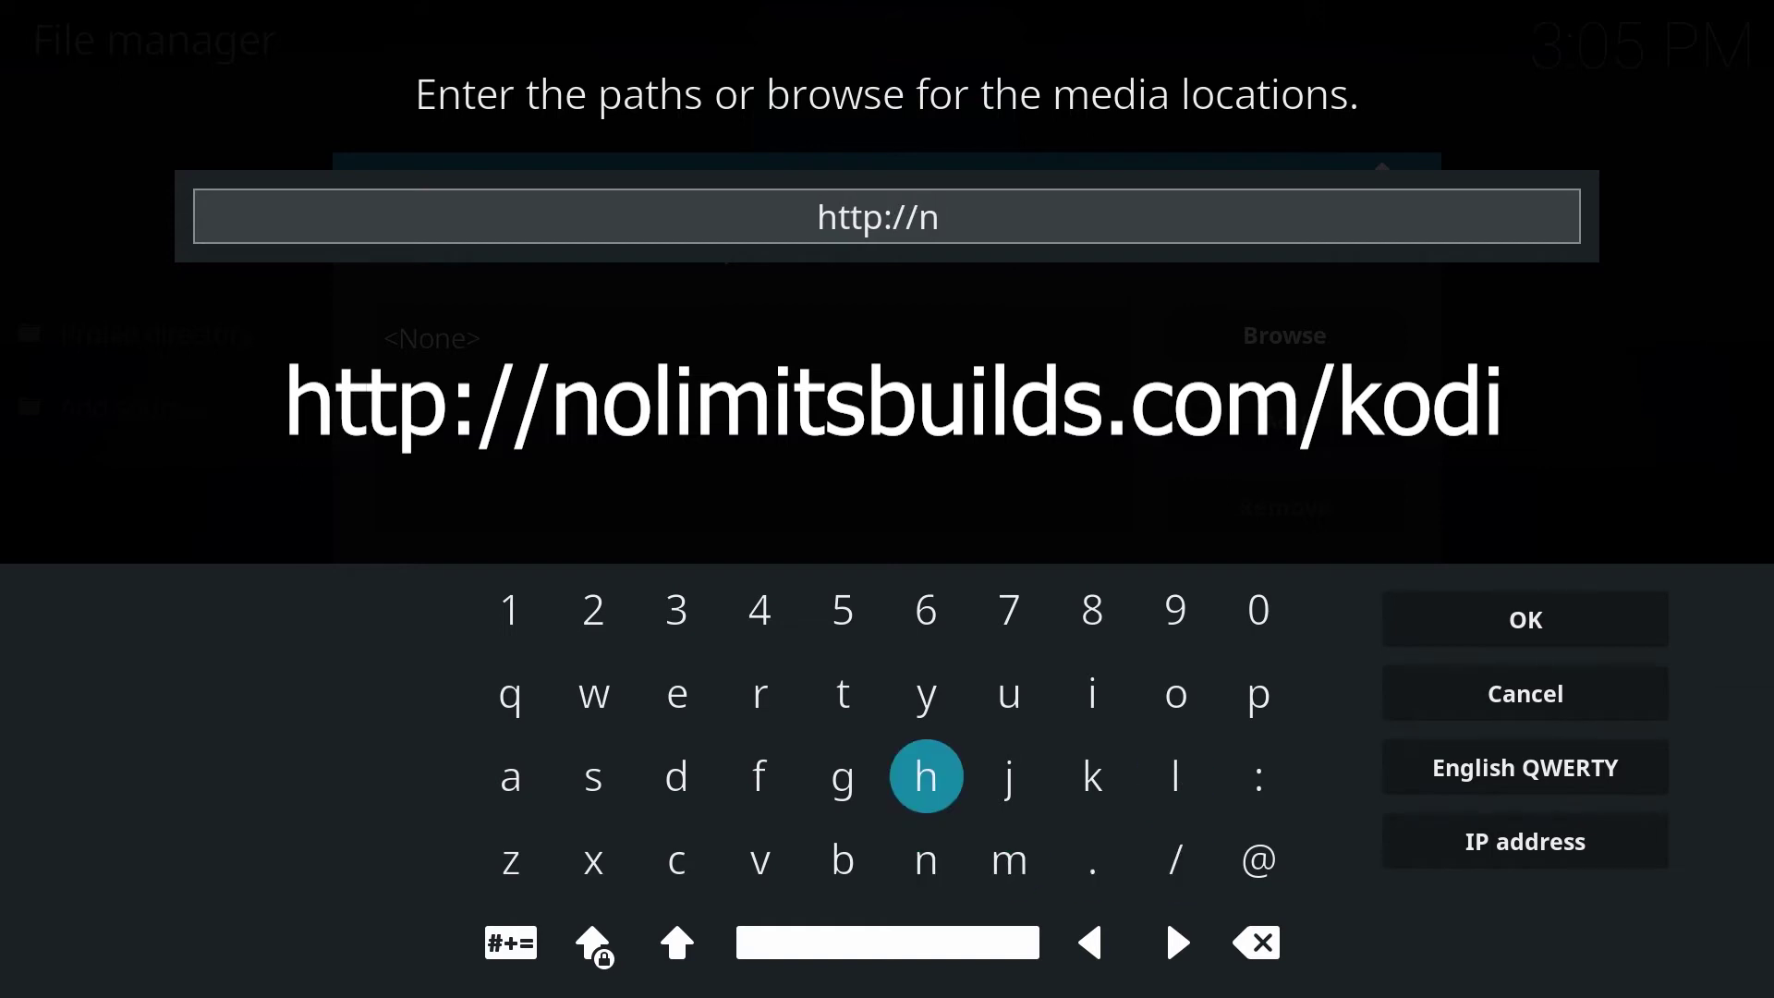
key(Up)
key(Right)
key(Right)
key(Right)
key(Return)
key(Down)
key(Return)
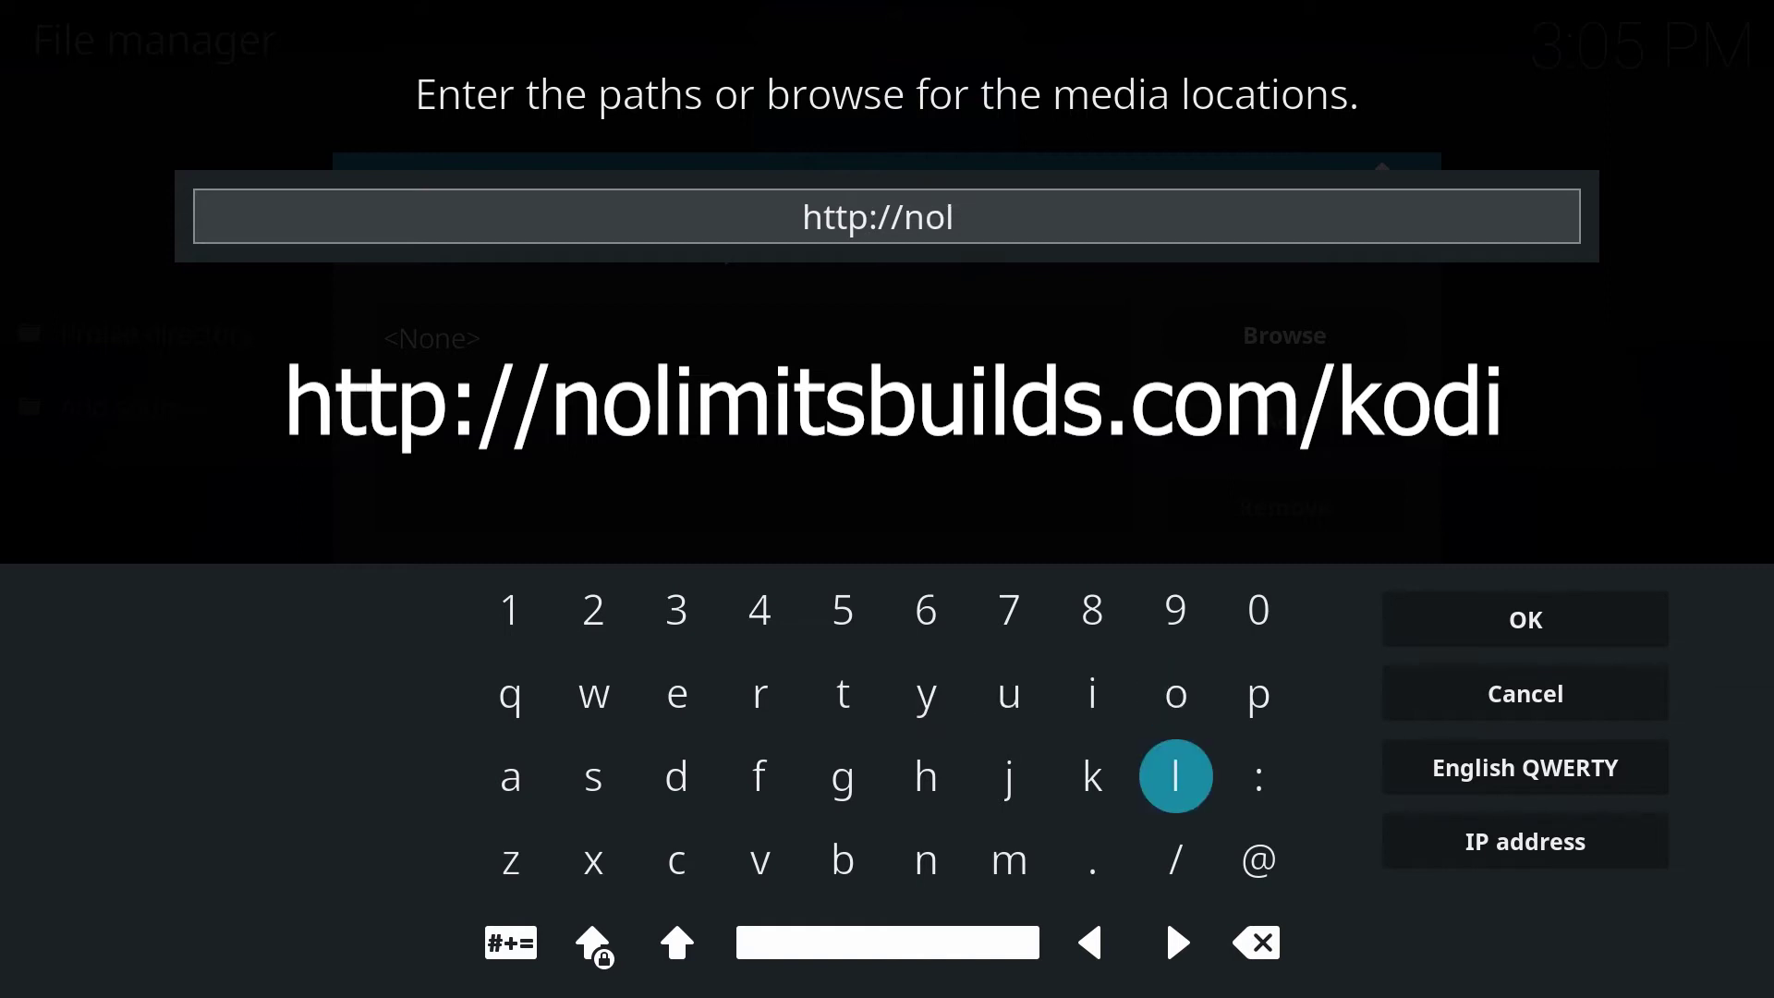
key(Up)
key(Left)
key(Up)
key(Down)
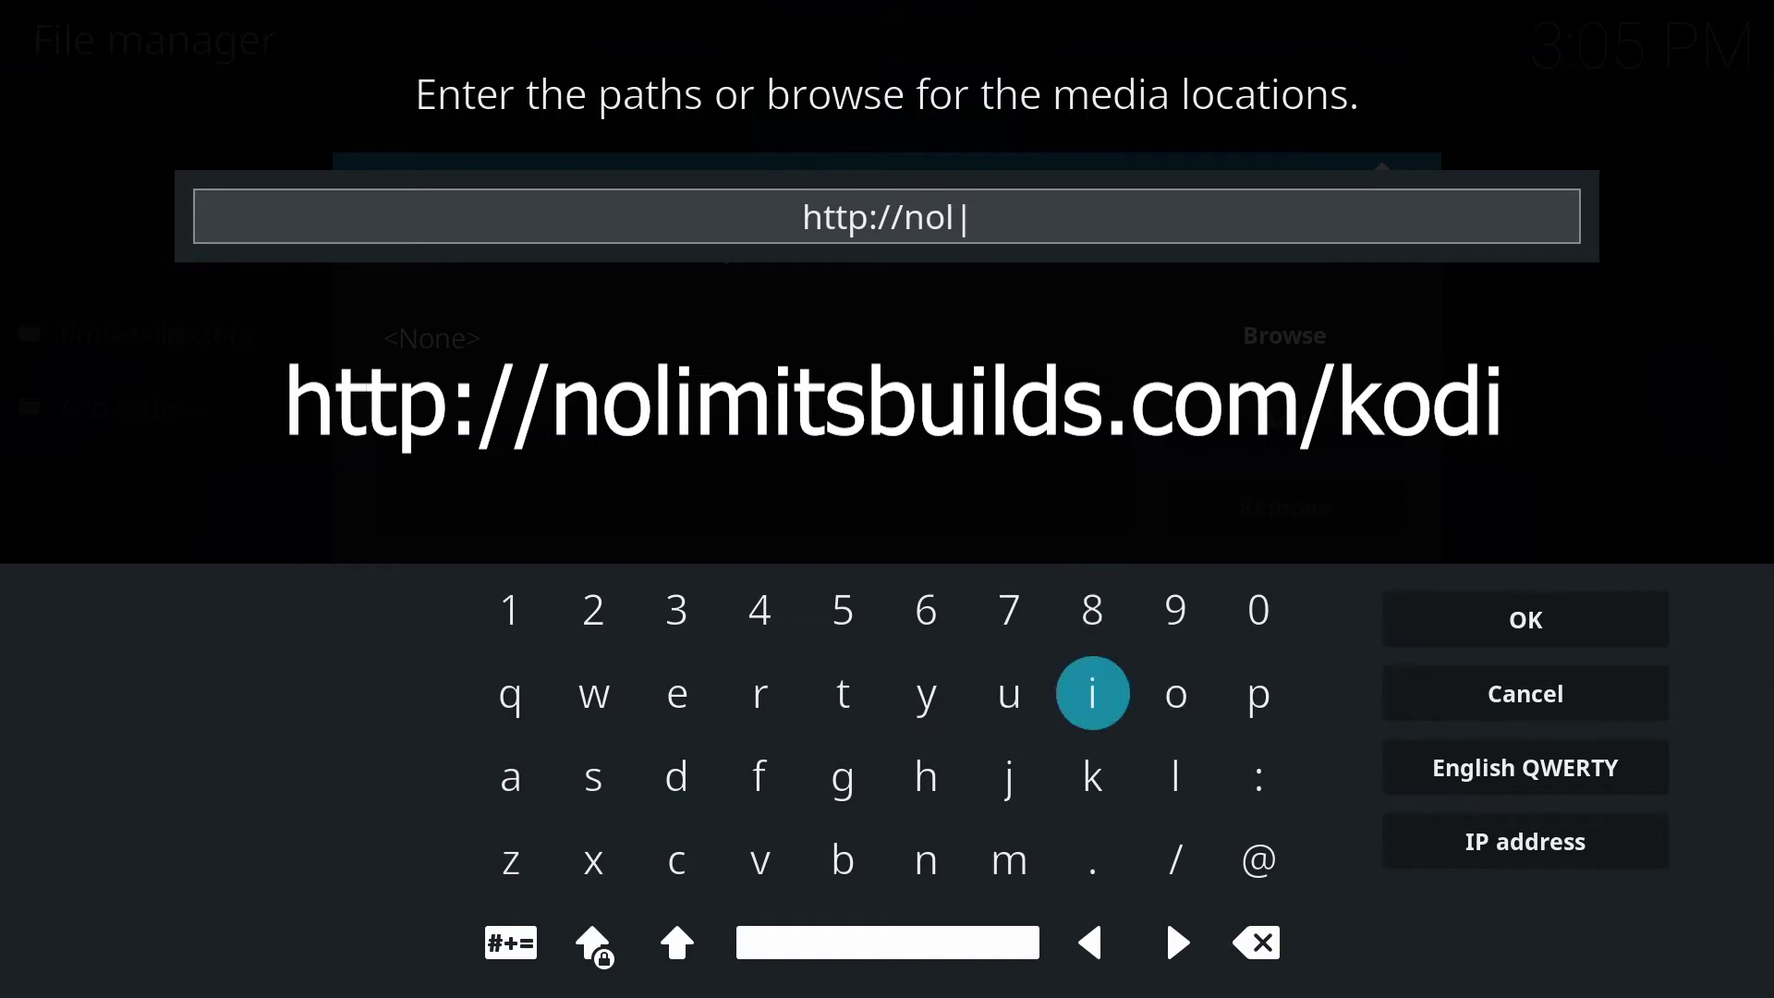
key(Return)
key(Down)
key(Down)
key(Left)
key(Return)
key(Up)
key(Up)
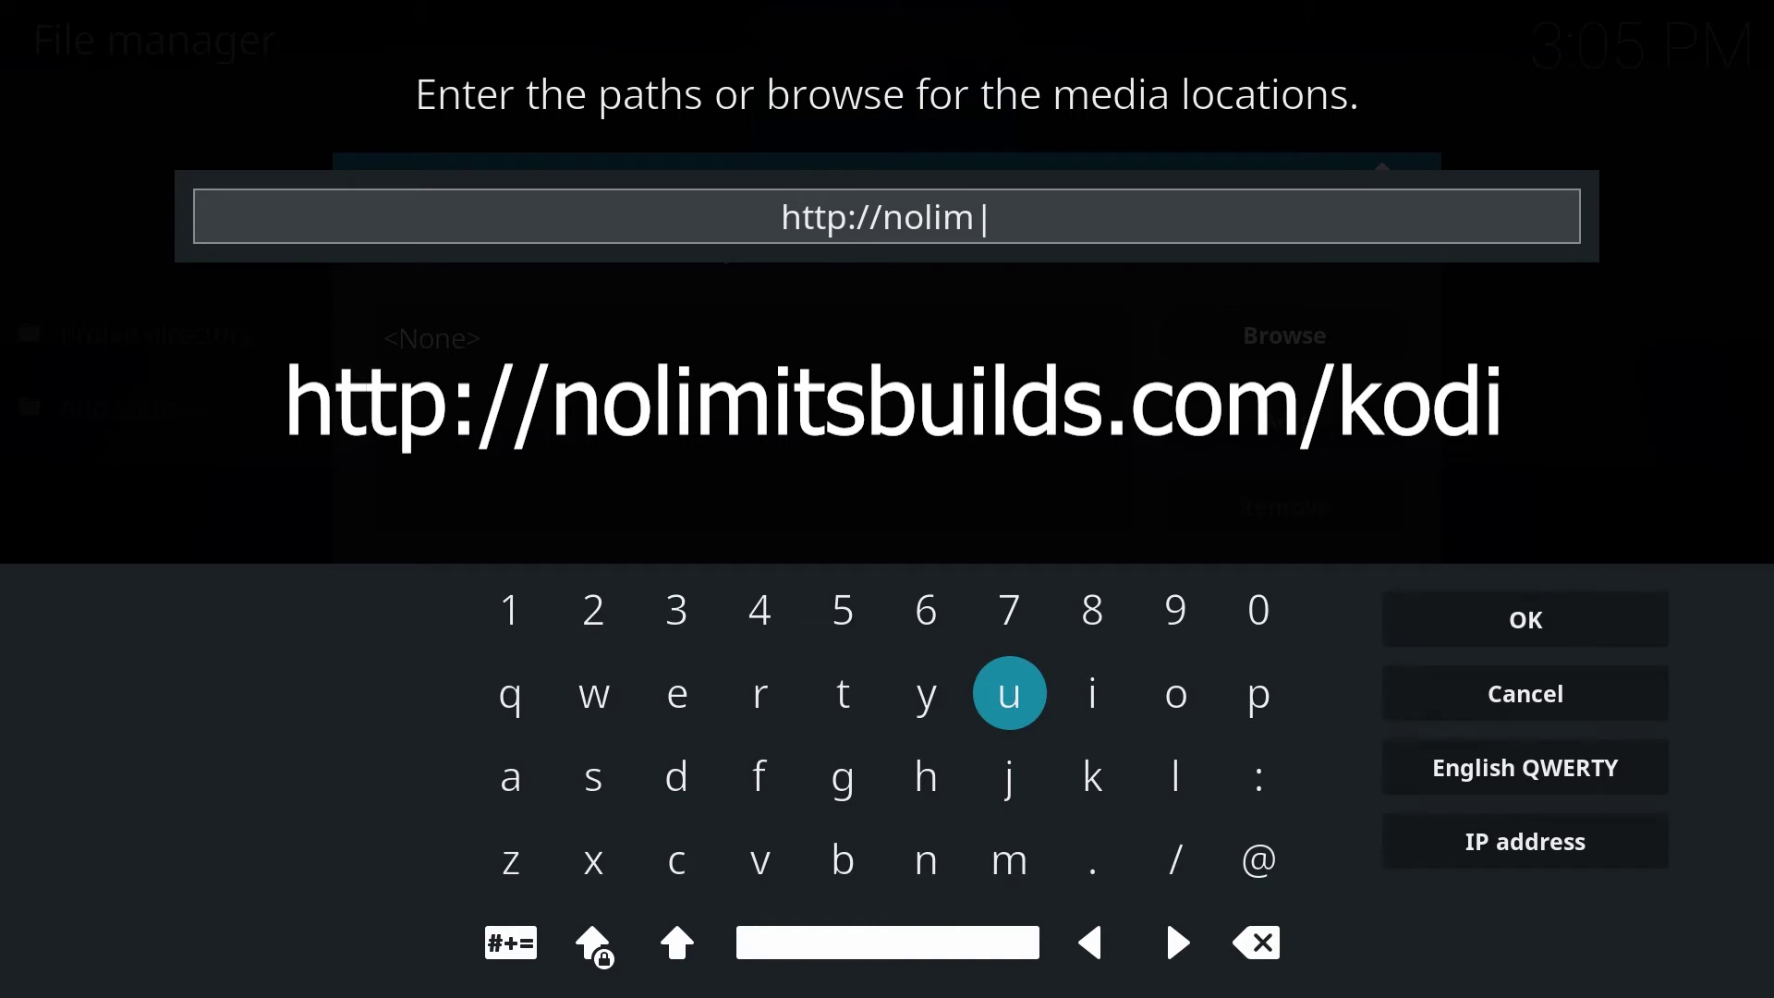
key(Right)
key(Return)
key(Left)
key(Left)
key(Left)
key(Return)
key(Down)
key(Down)
key(Left)
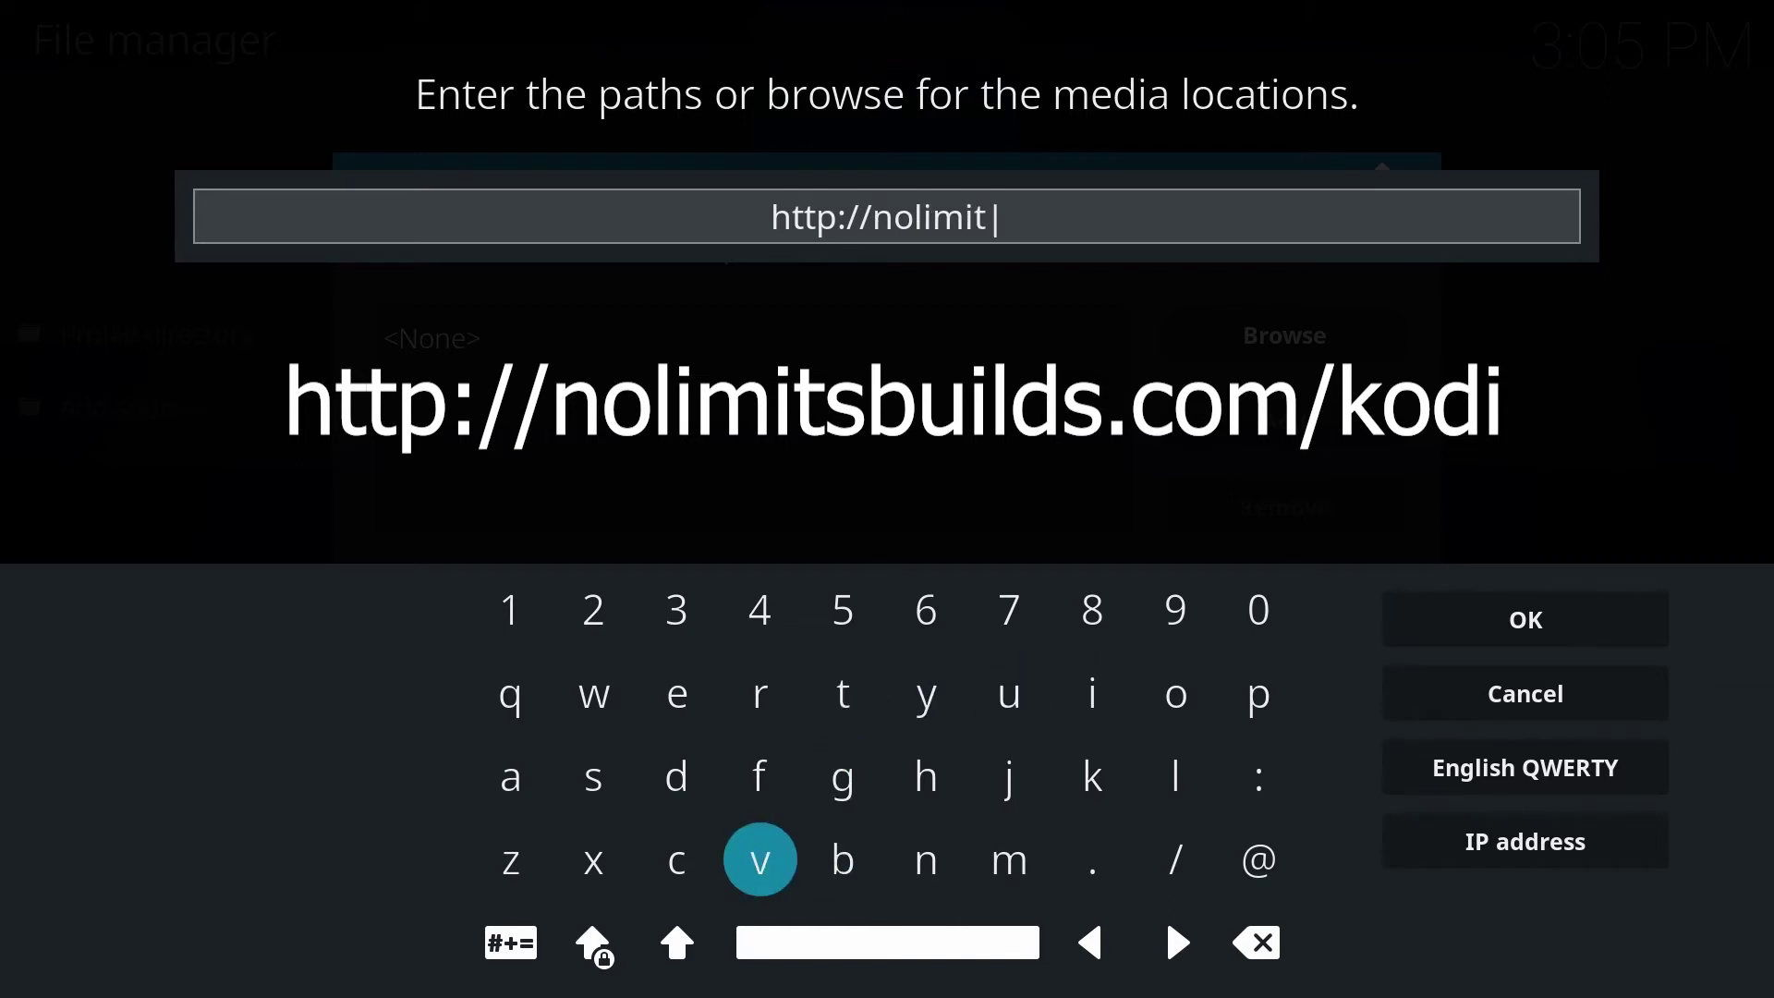
key(Left)
key(Left)
key(Up)
key(Return)
key(Right)
key(Right)
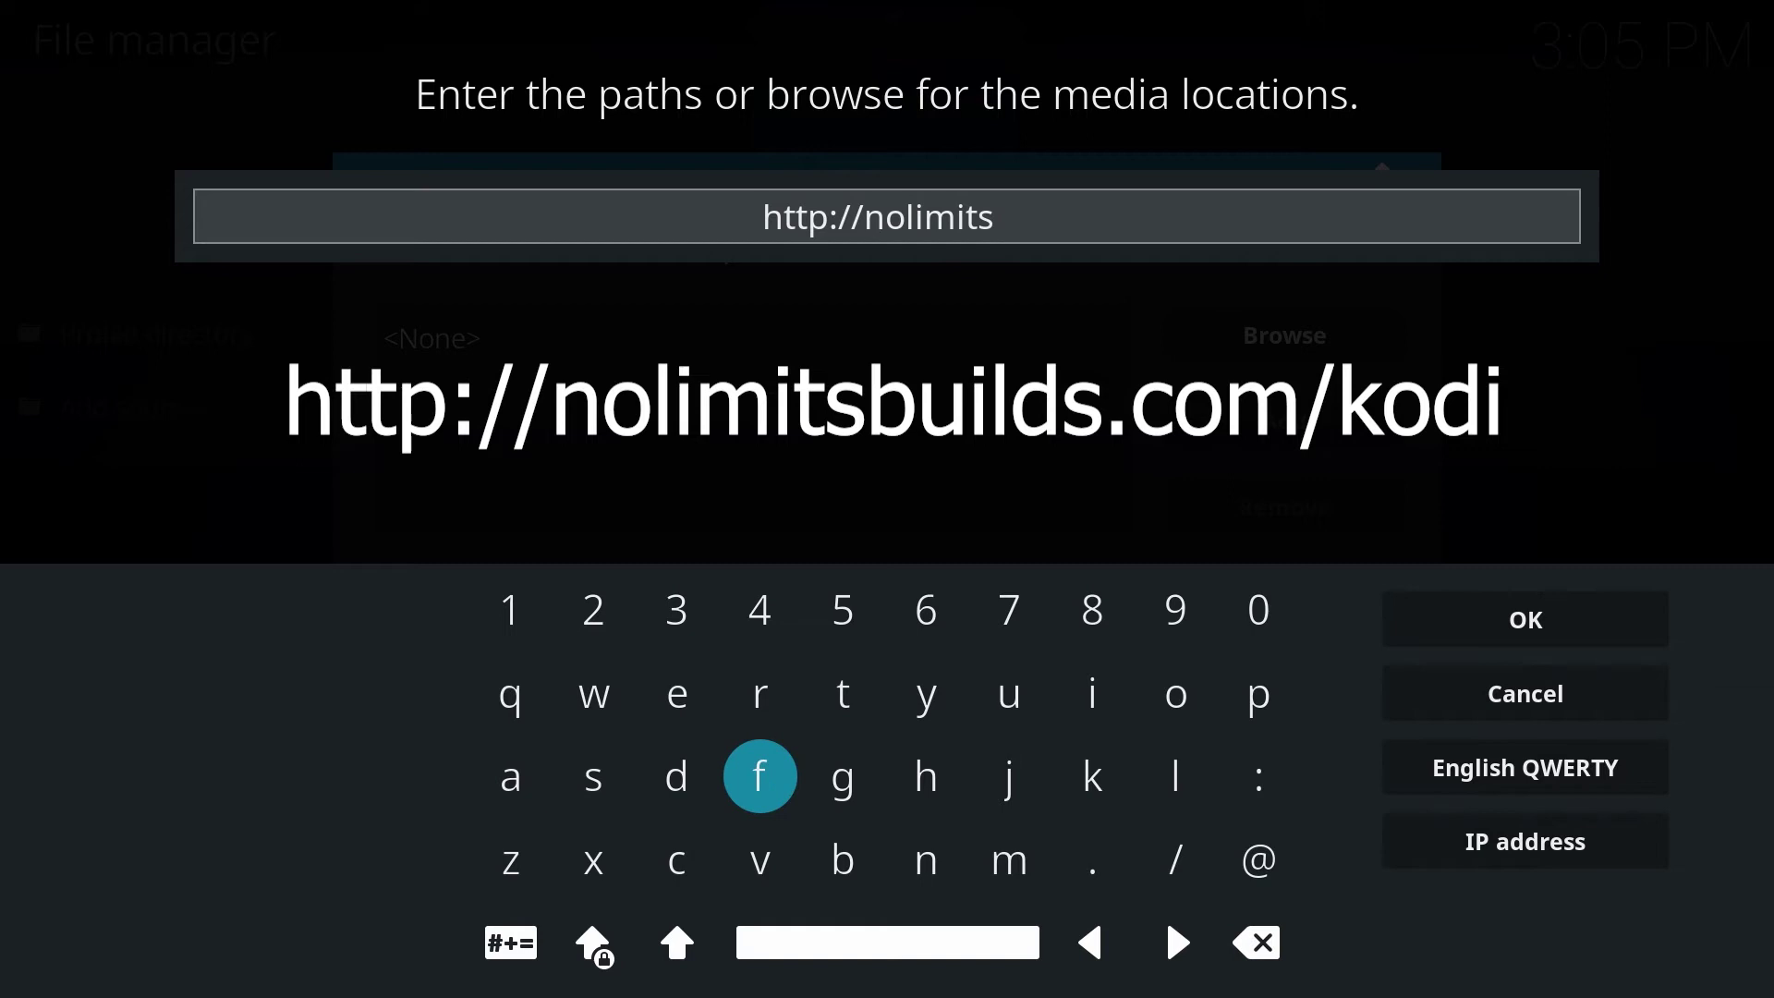
key(Down)
key(Right)
key(Return)
key(Up)
key(Up)
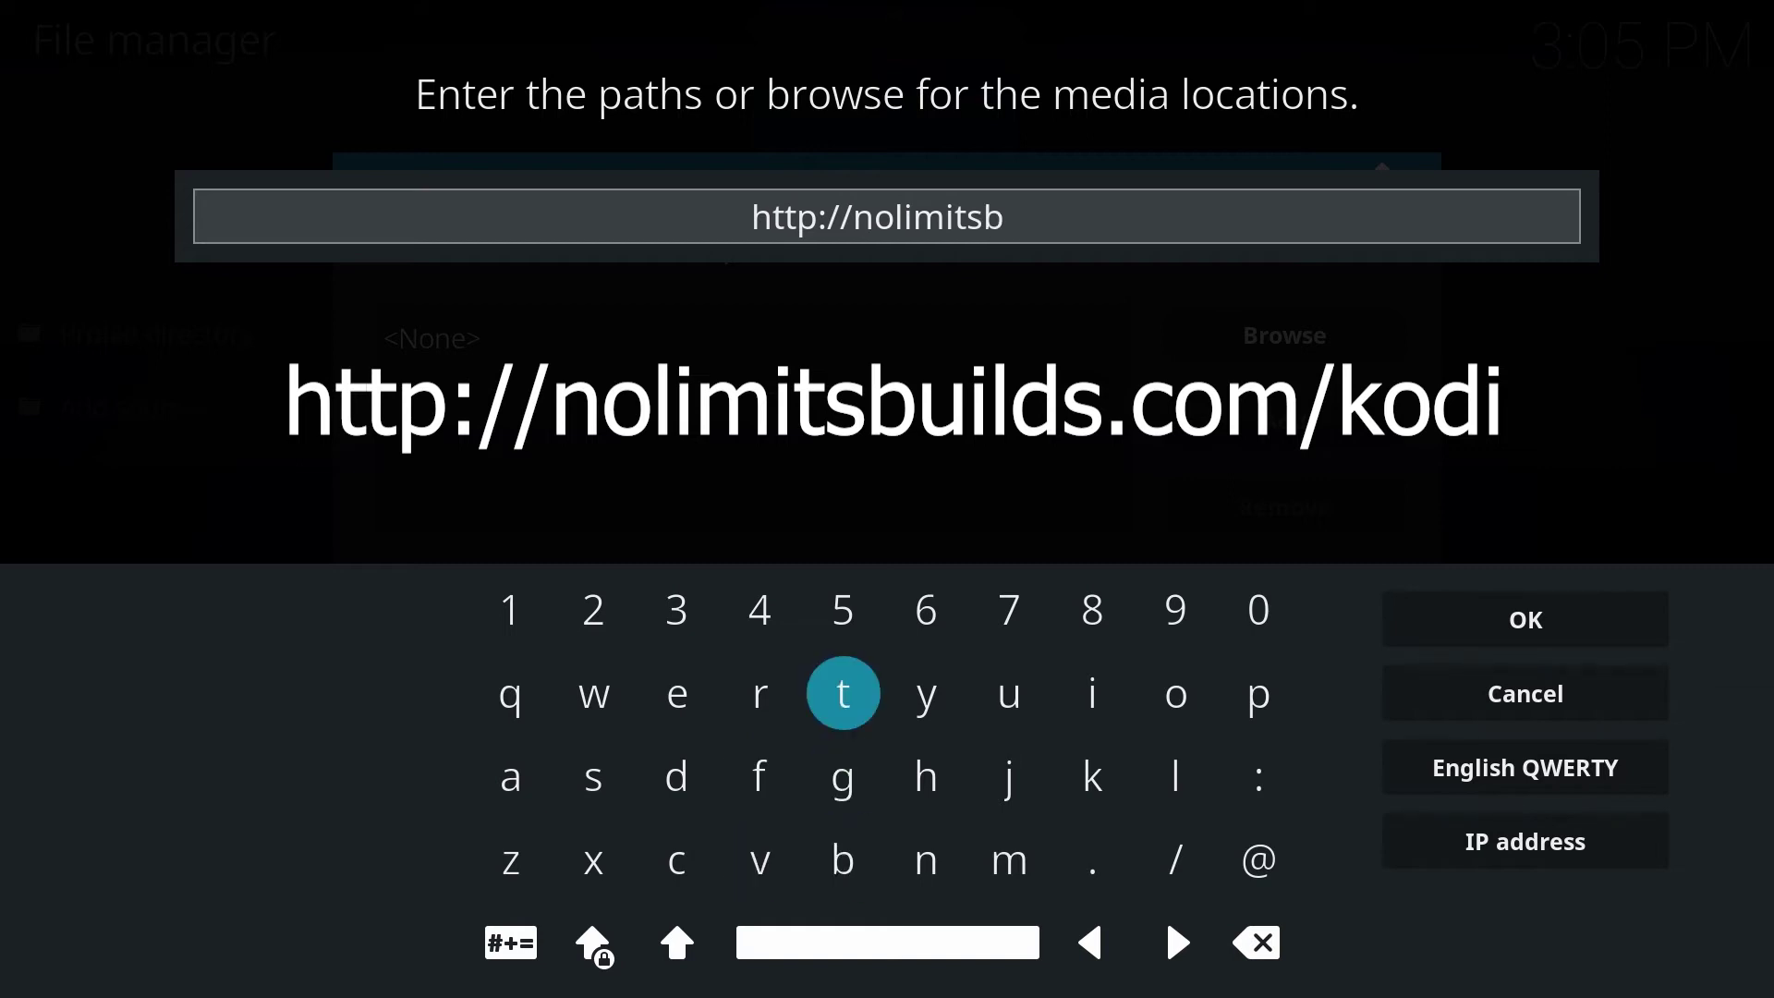
key(Right)
key(Right)
key(Return)
key(Right)
key(Return)
key(Down)
key(Right)
key(Return)
key(Left)
key(Left)
key(Left)
key(Left)
key(Left)
key(Left)
key(Return)
key(Left)
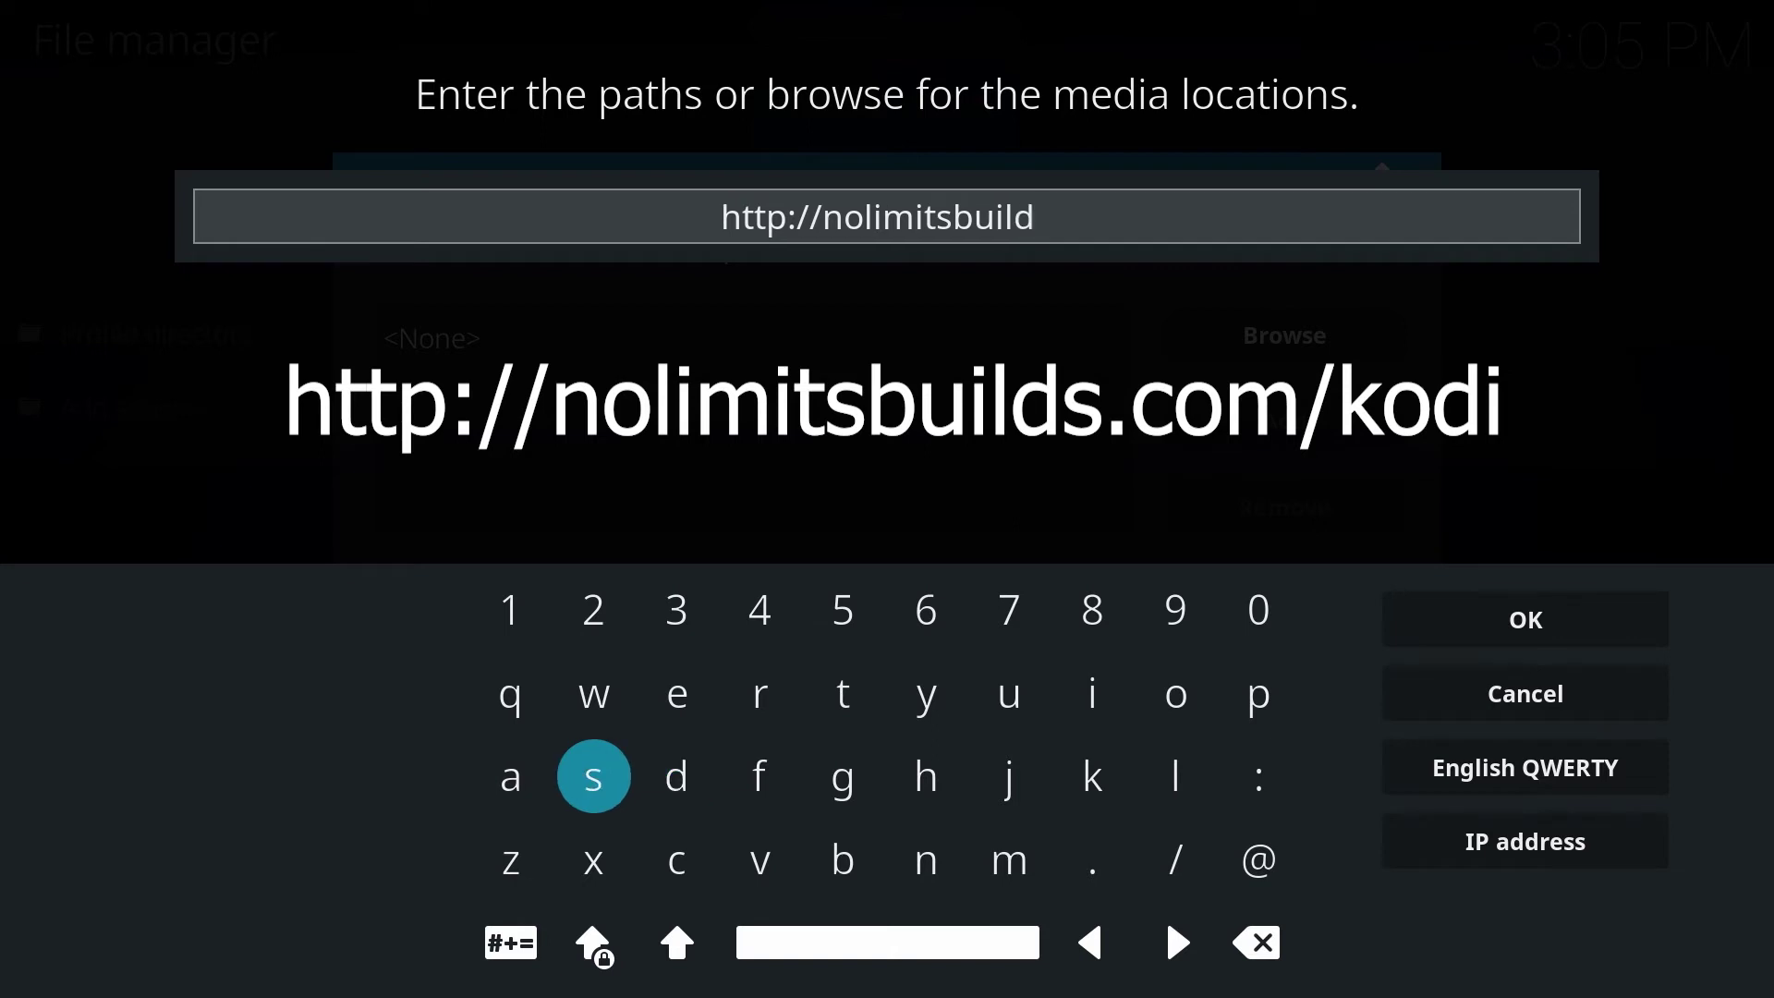
key(Return)
key(Down)
key(Down)
key(Down)
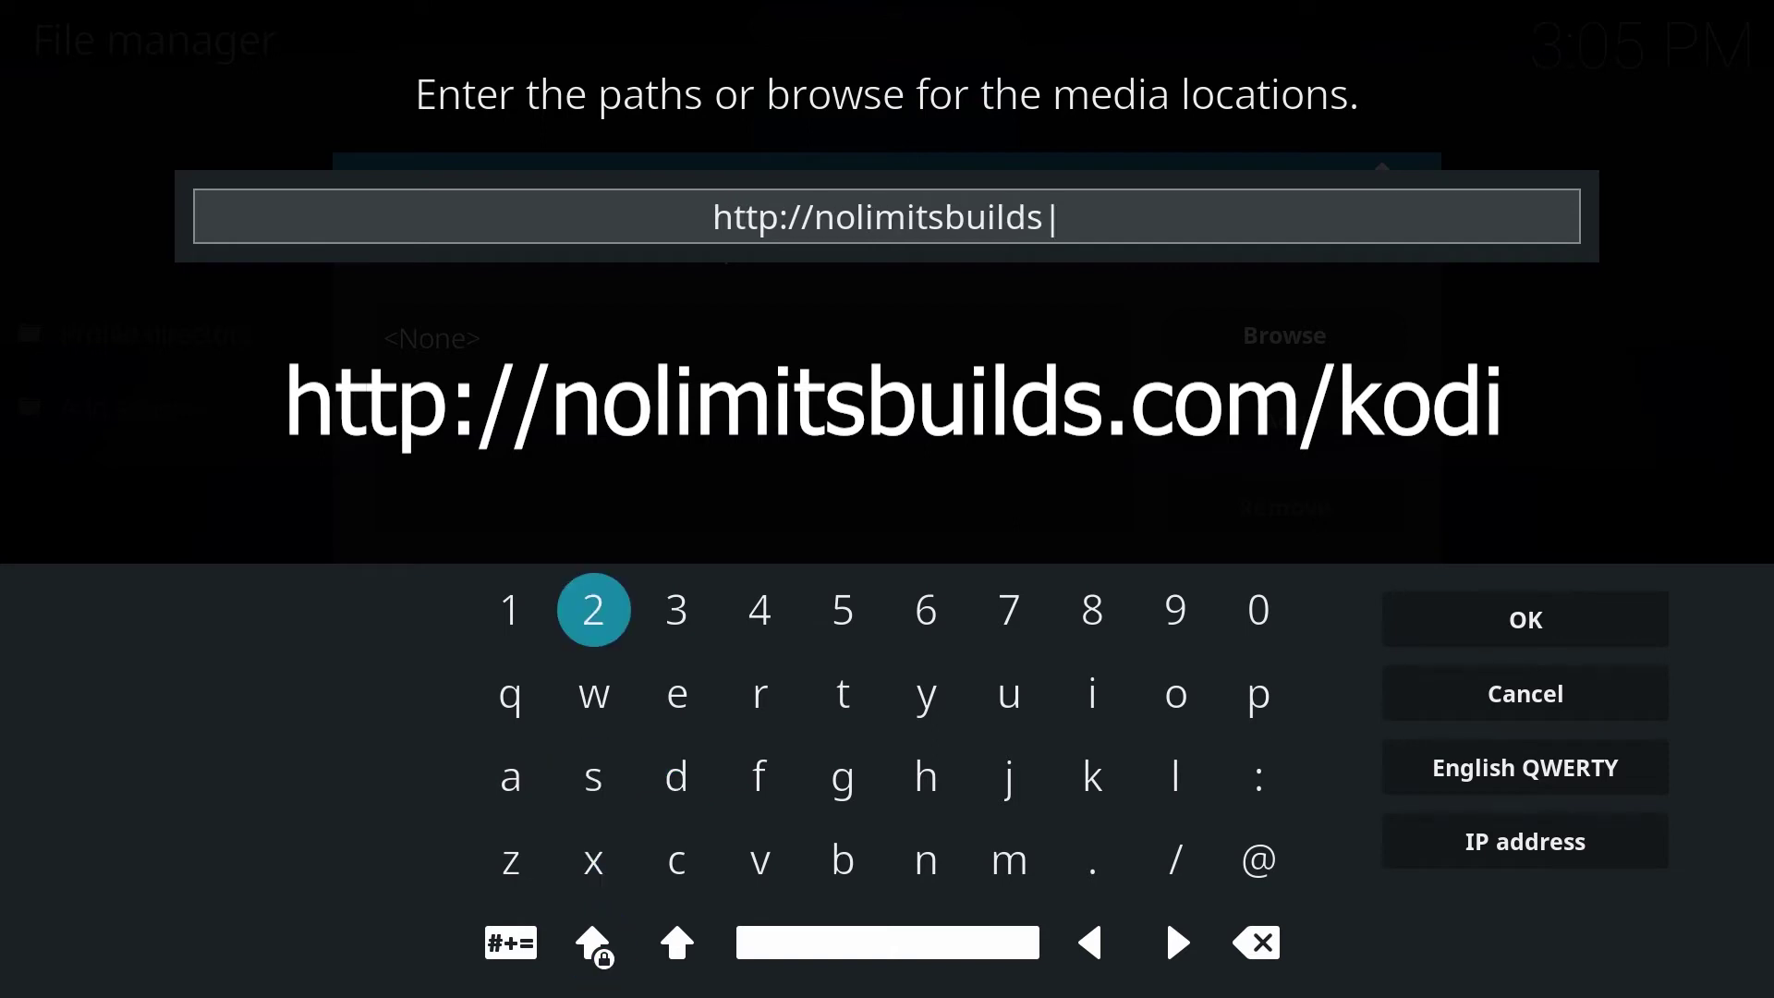
key(Right)
key(Right)
key(Right)
key(Right)
key(Right)
key(Down)
key(Down)
key(Right)
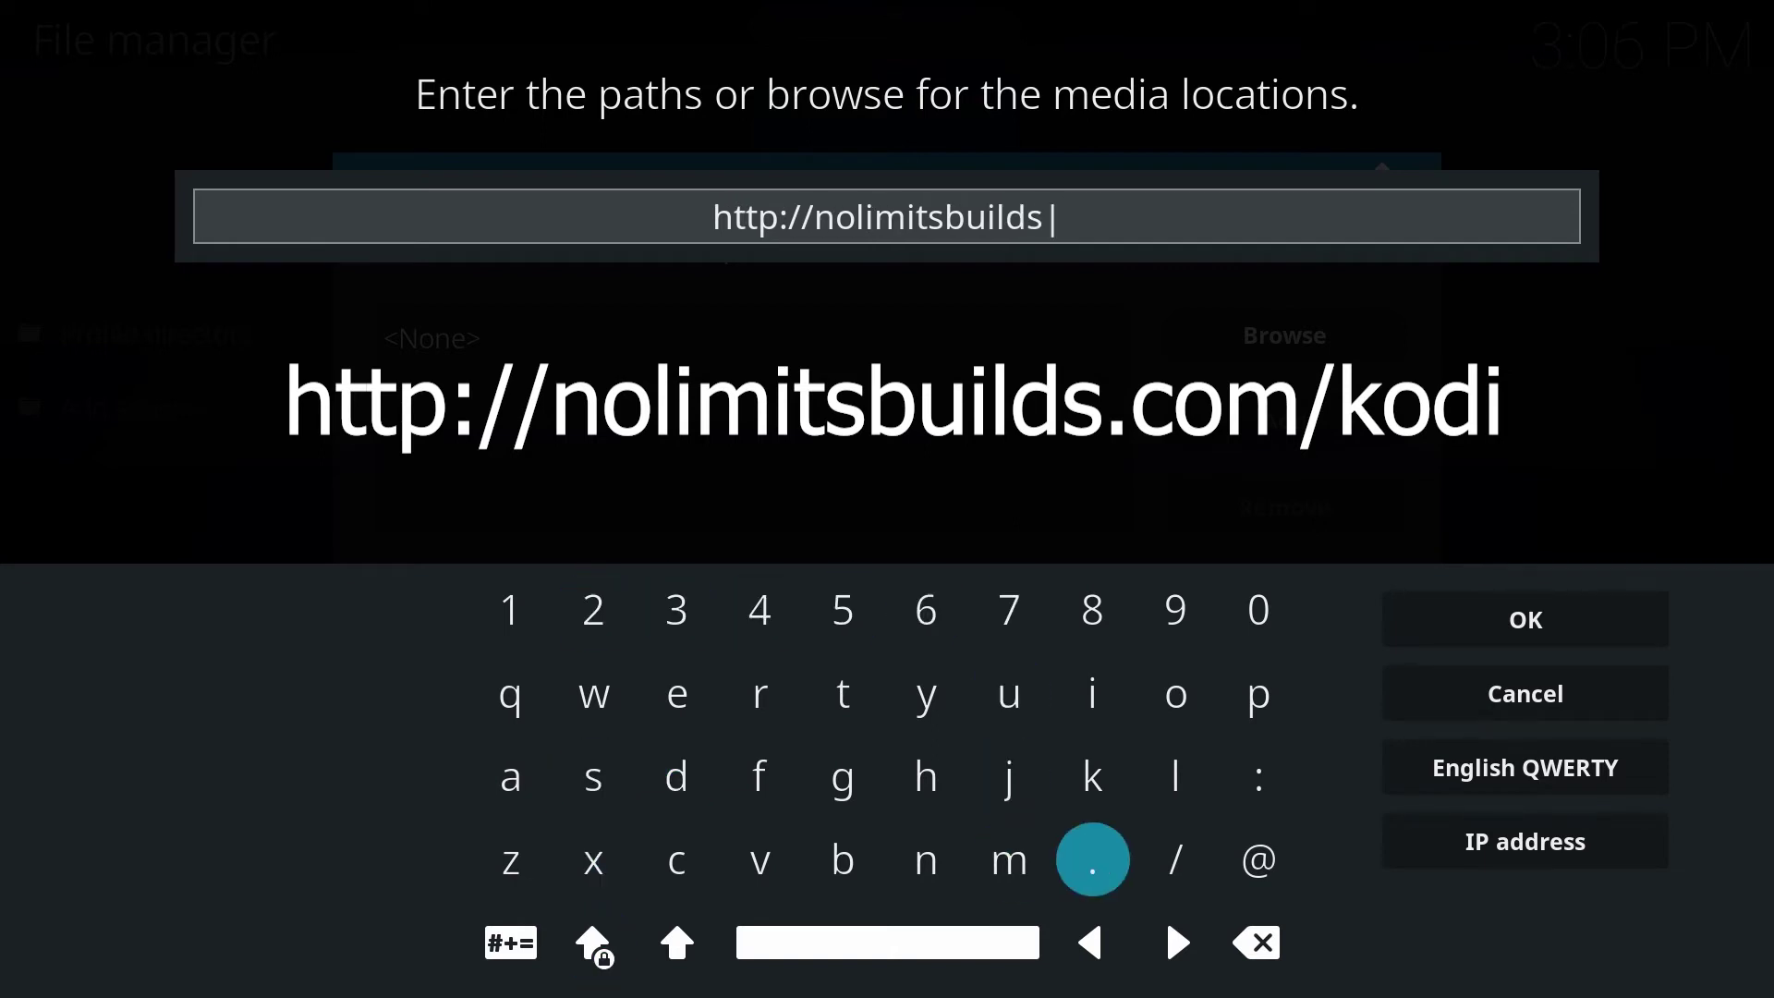
key(Return)
key(Left)
key(Left)
key(Left)
key(Left)
key(Left)
key(Left)
key(Left)
key(Right)
key(Right)
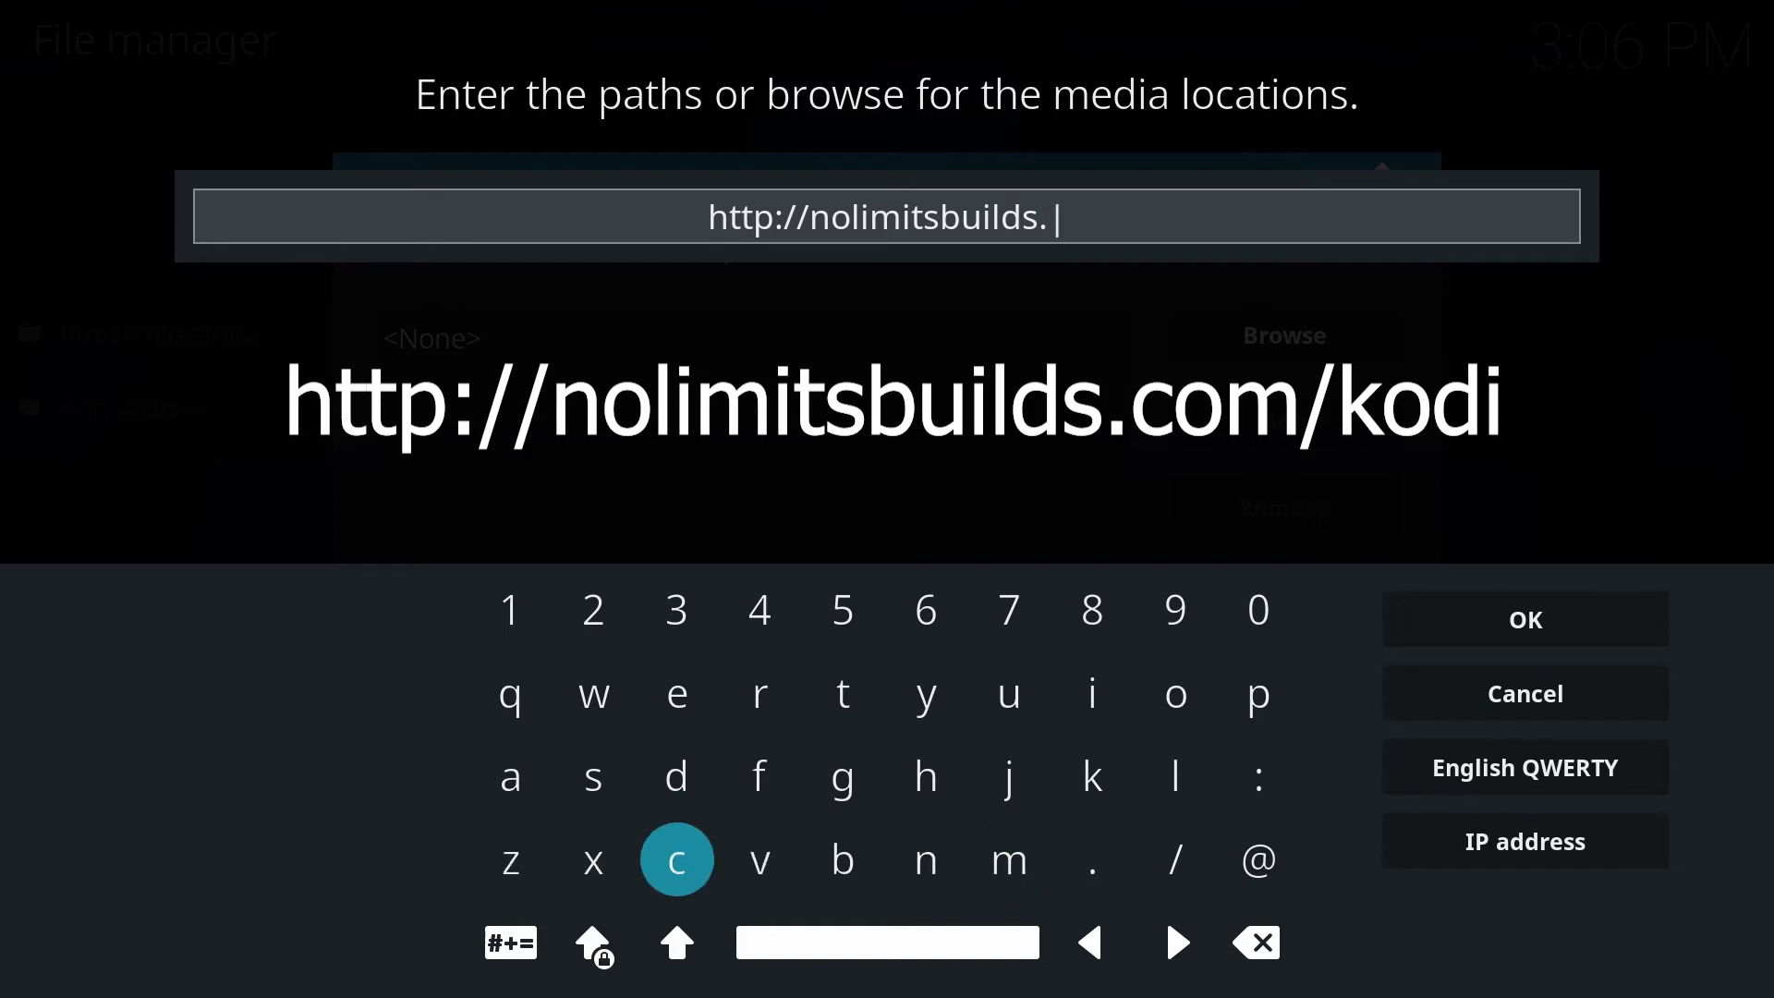
key(Return)
key(Up)
key(Up)
key(Right)
key(Right)
key(Right)
key(Right)
key(Right)
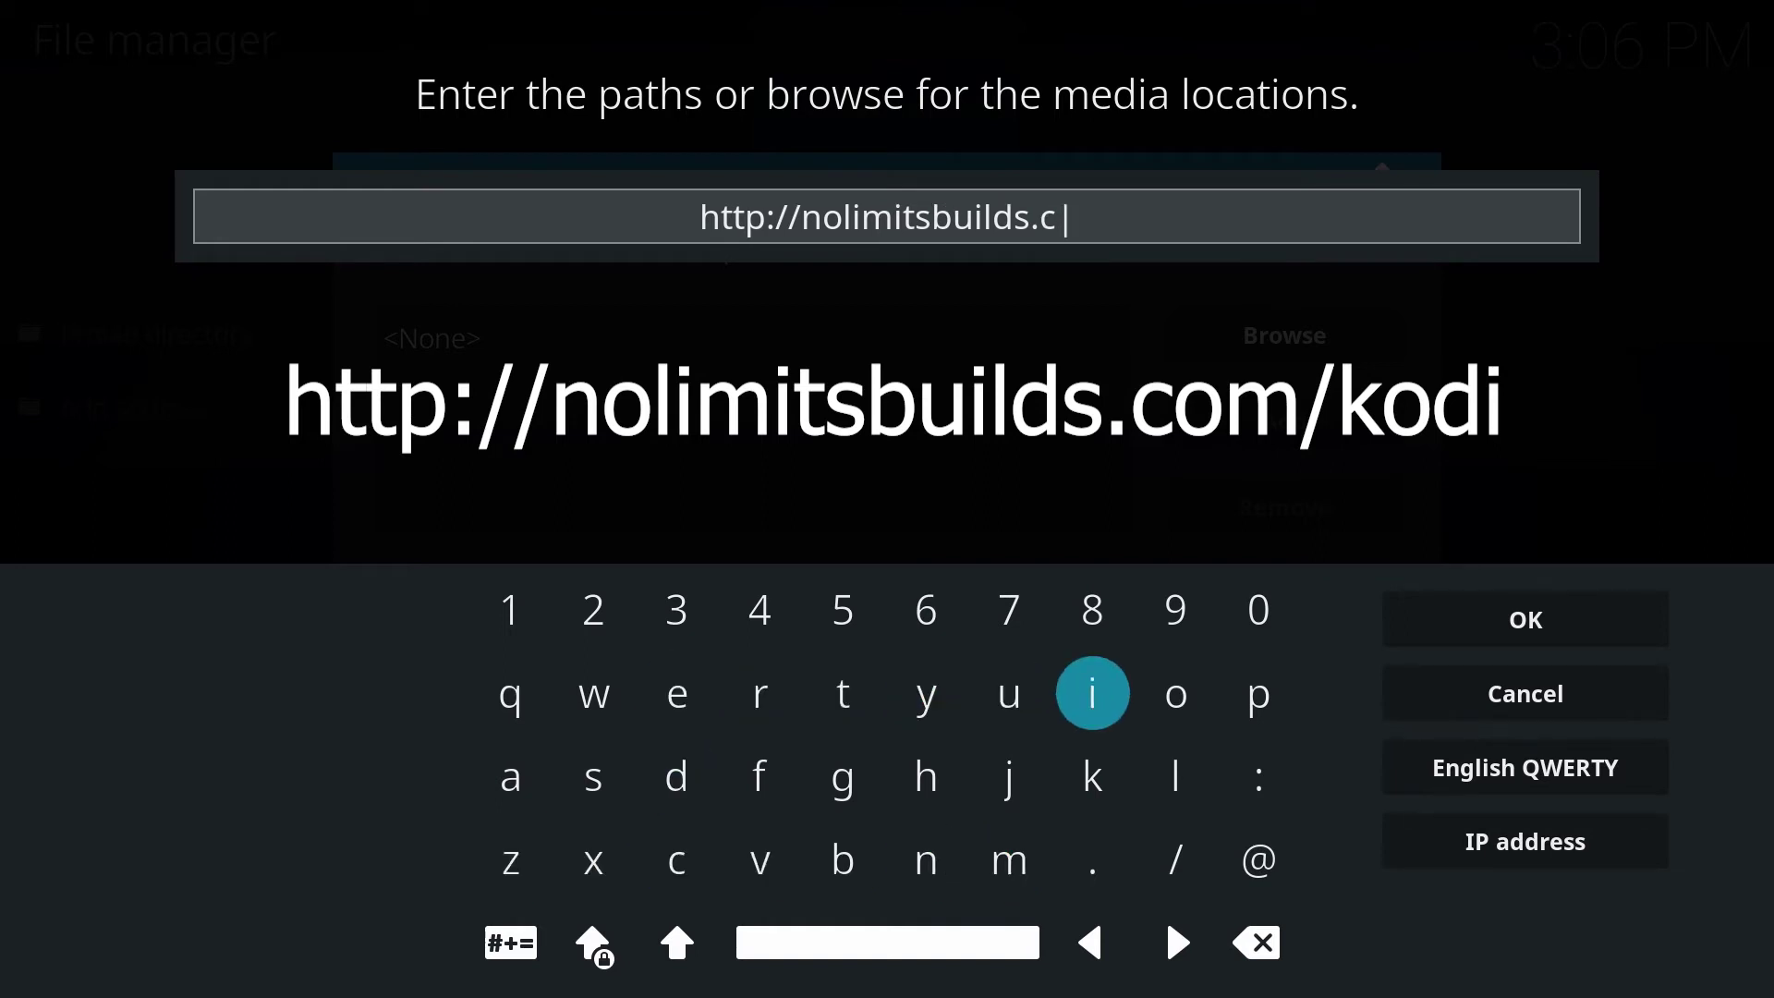
key(Return)
key(Down)
key(Left)
key(Left)
key(Down)
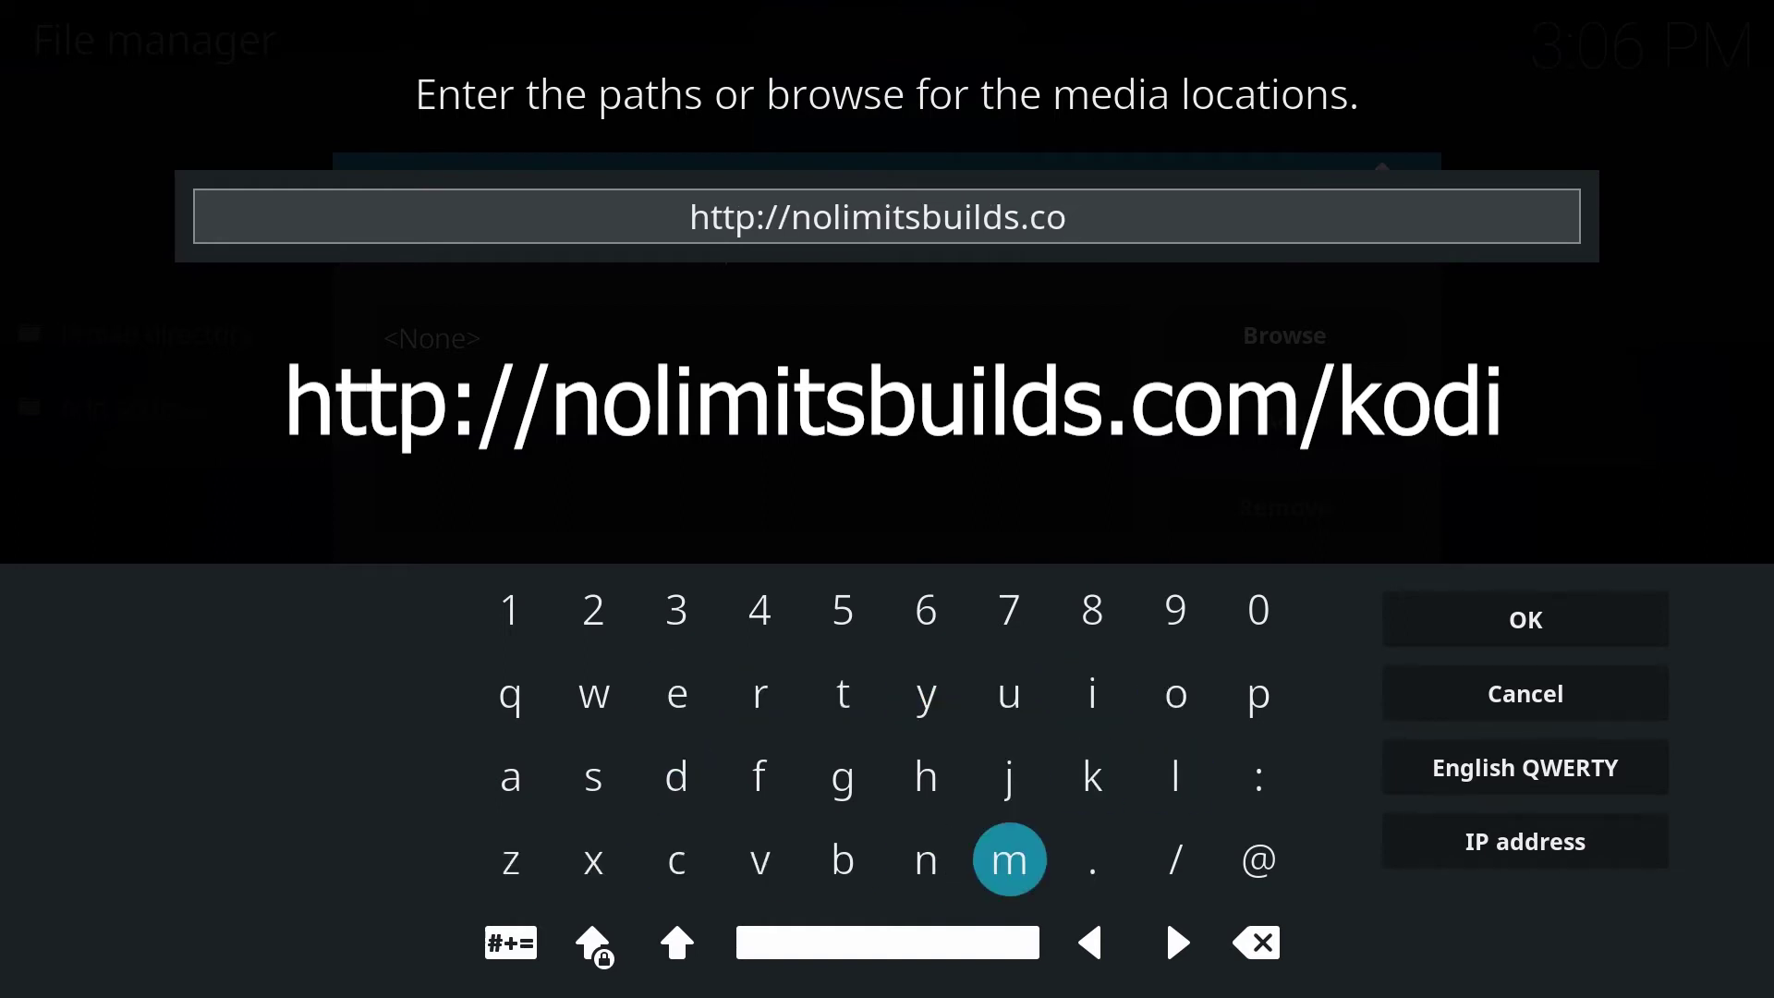
key(Return)
key(Right)
key(Right)
key(Return)
key(Up)
key(Left)
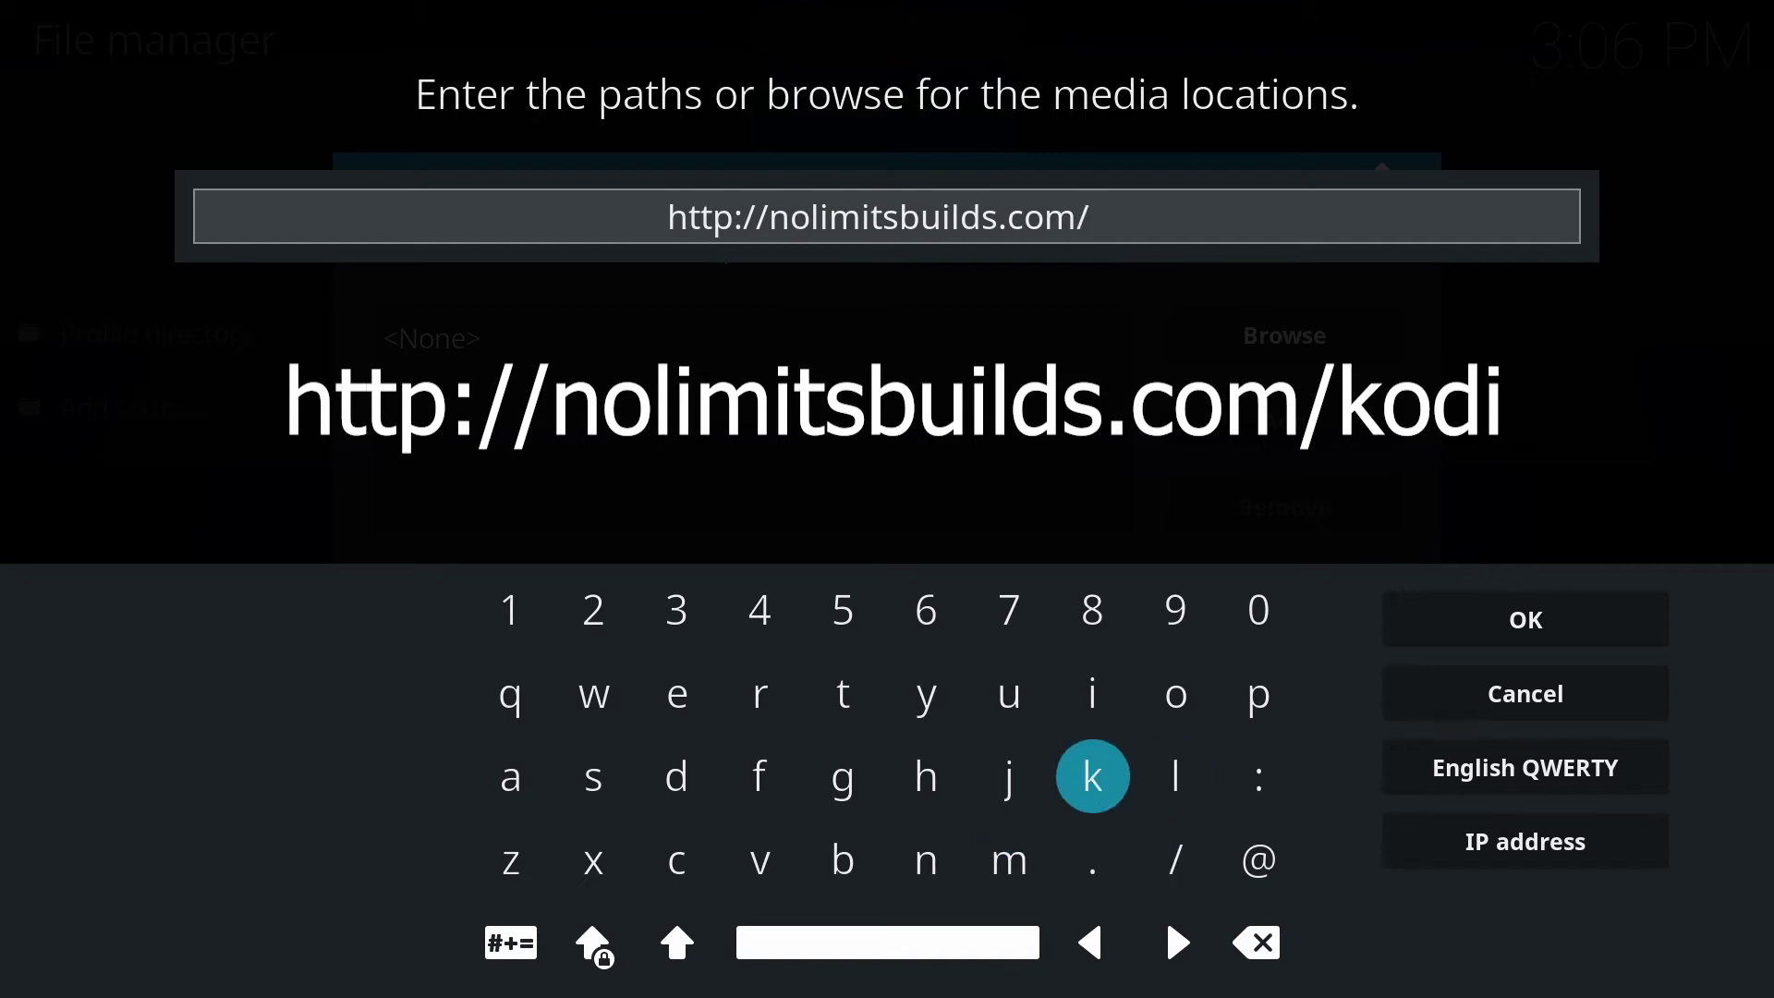
key(Return)
key(Up)
key(Right)
key(Return)
key(Left)
key(Left)
key(Left)
key(Left)
key(Left)
key(Left)
key(Left)
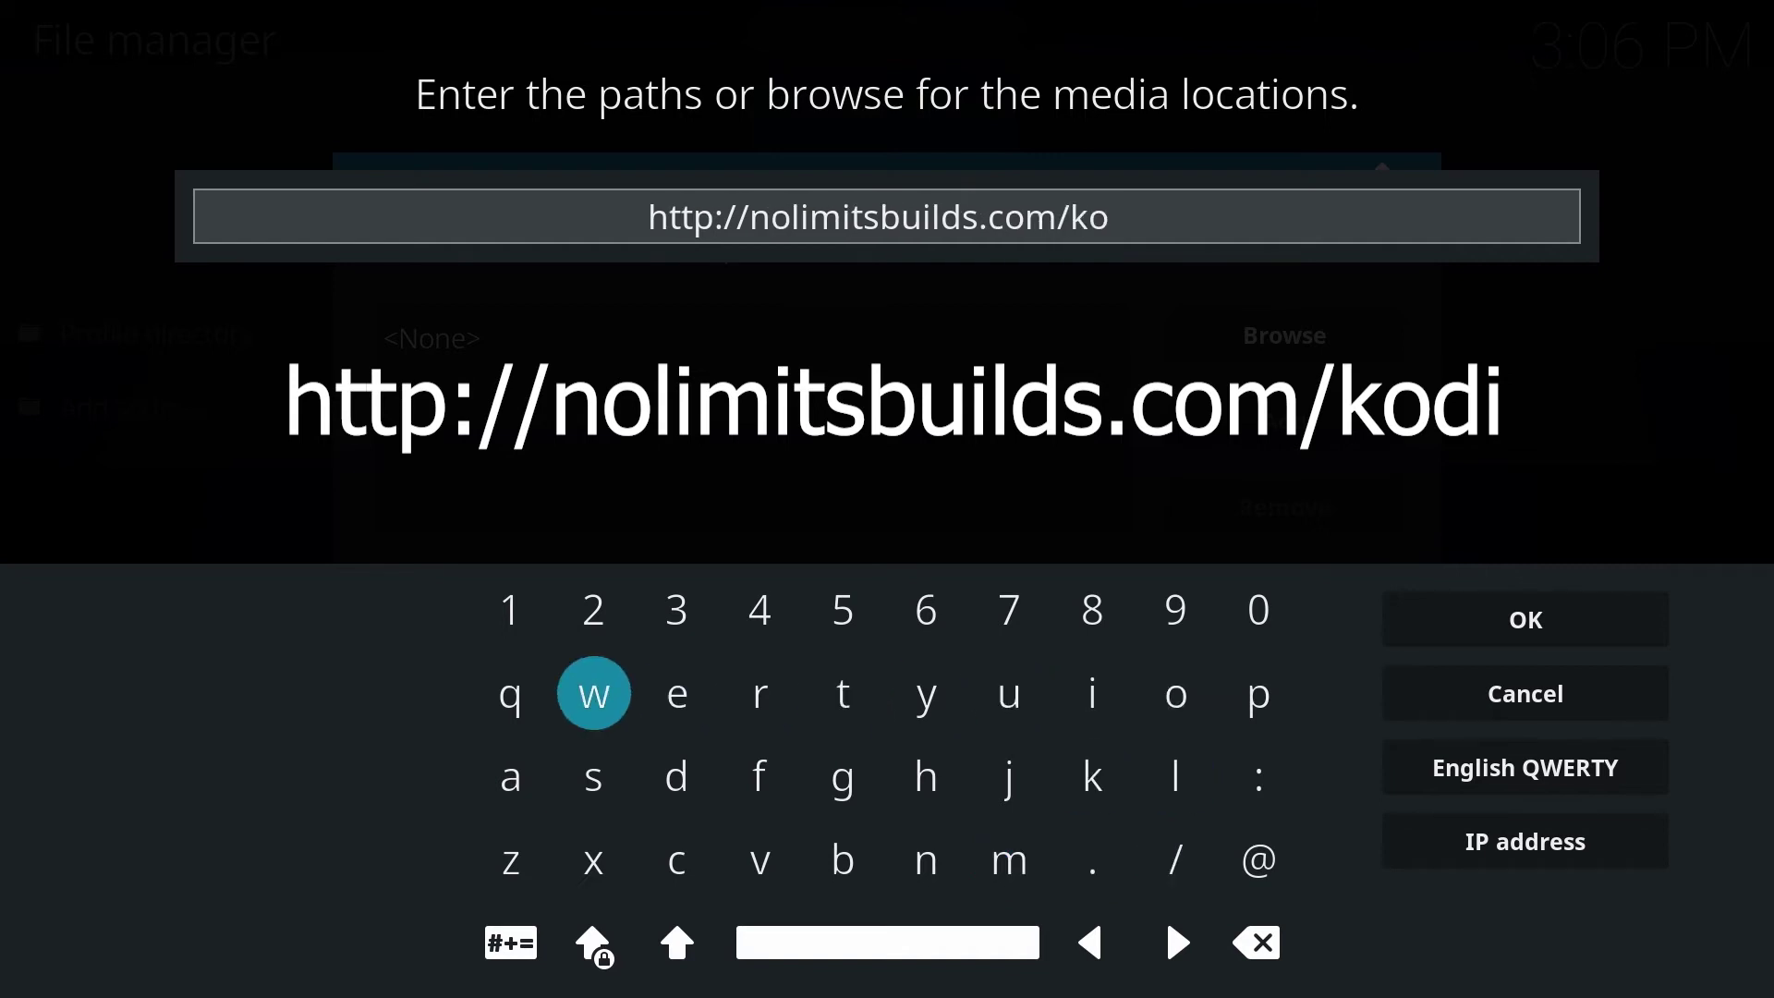
key(Down)
key(Right)
key(Return)
key(Up)
key(Right)
key(Right)
key(Right)
key(Right)
key(Right)
key(Right)
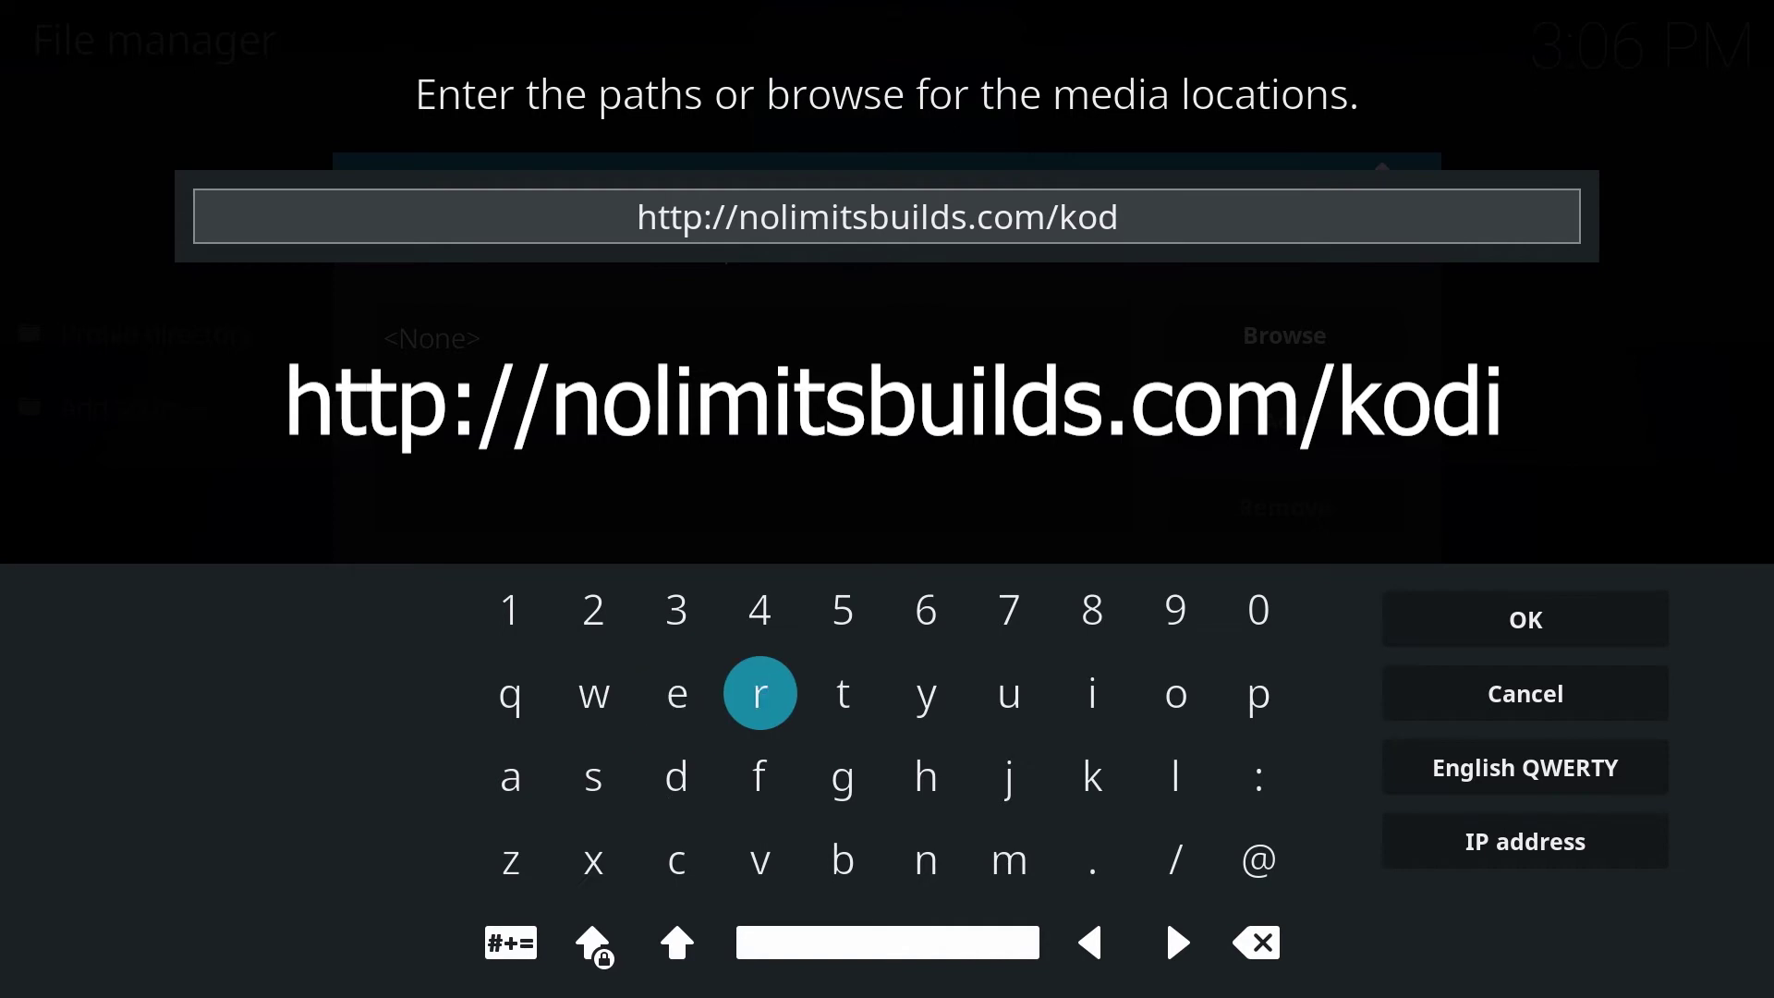
key(Left)
key(Return)
key(Right)
key(Right)
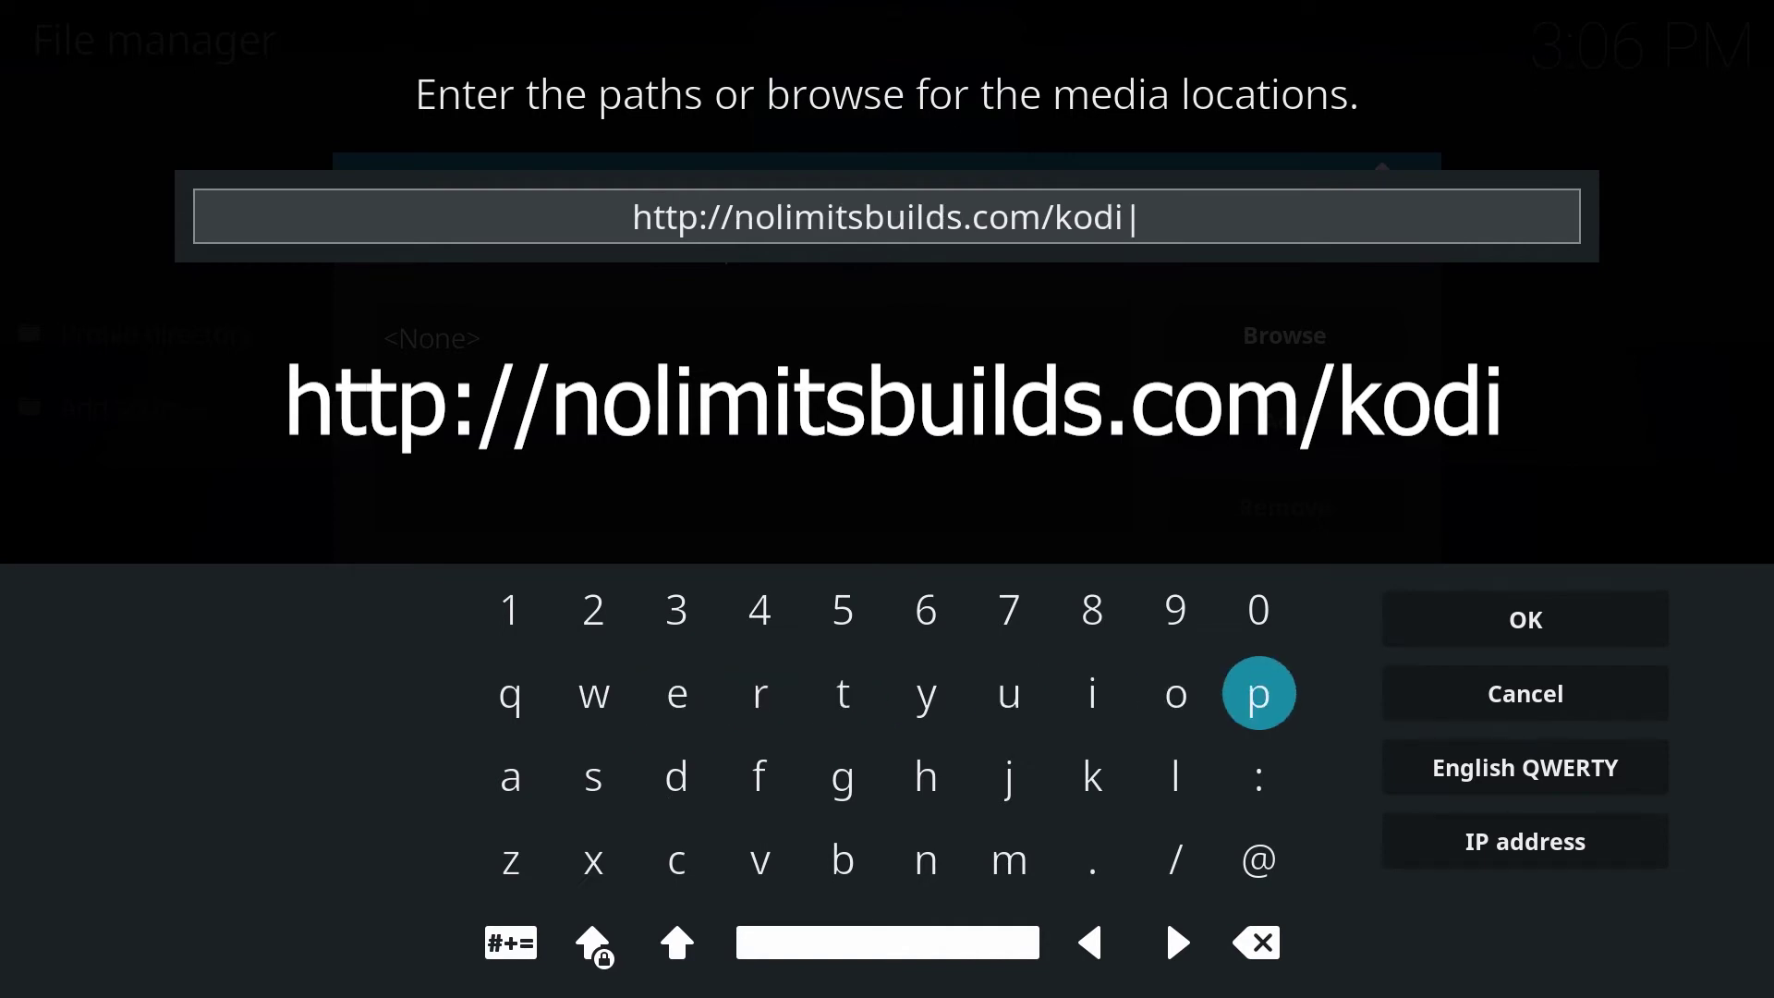
key(Right)
key(Up)
key(Return)
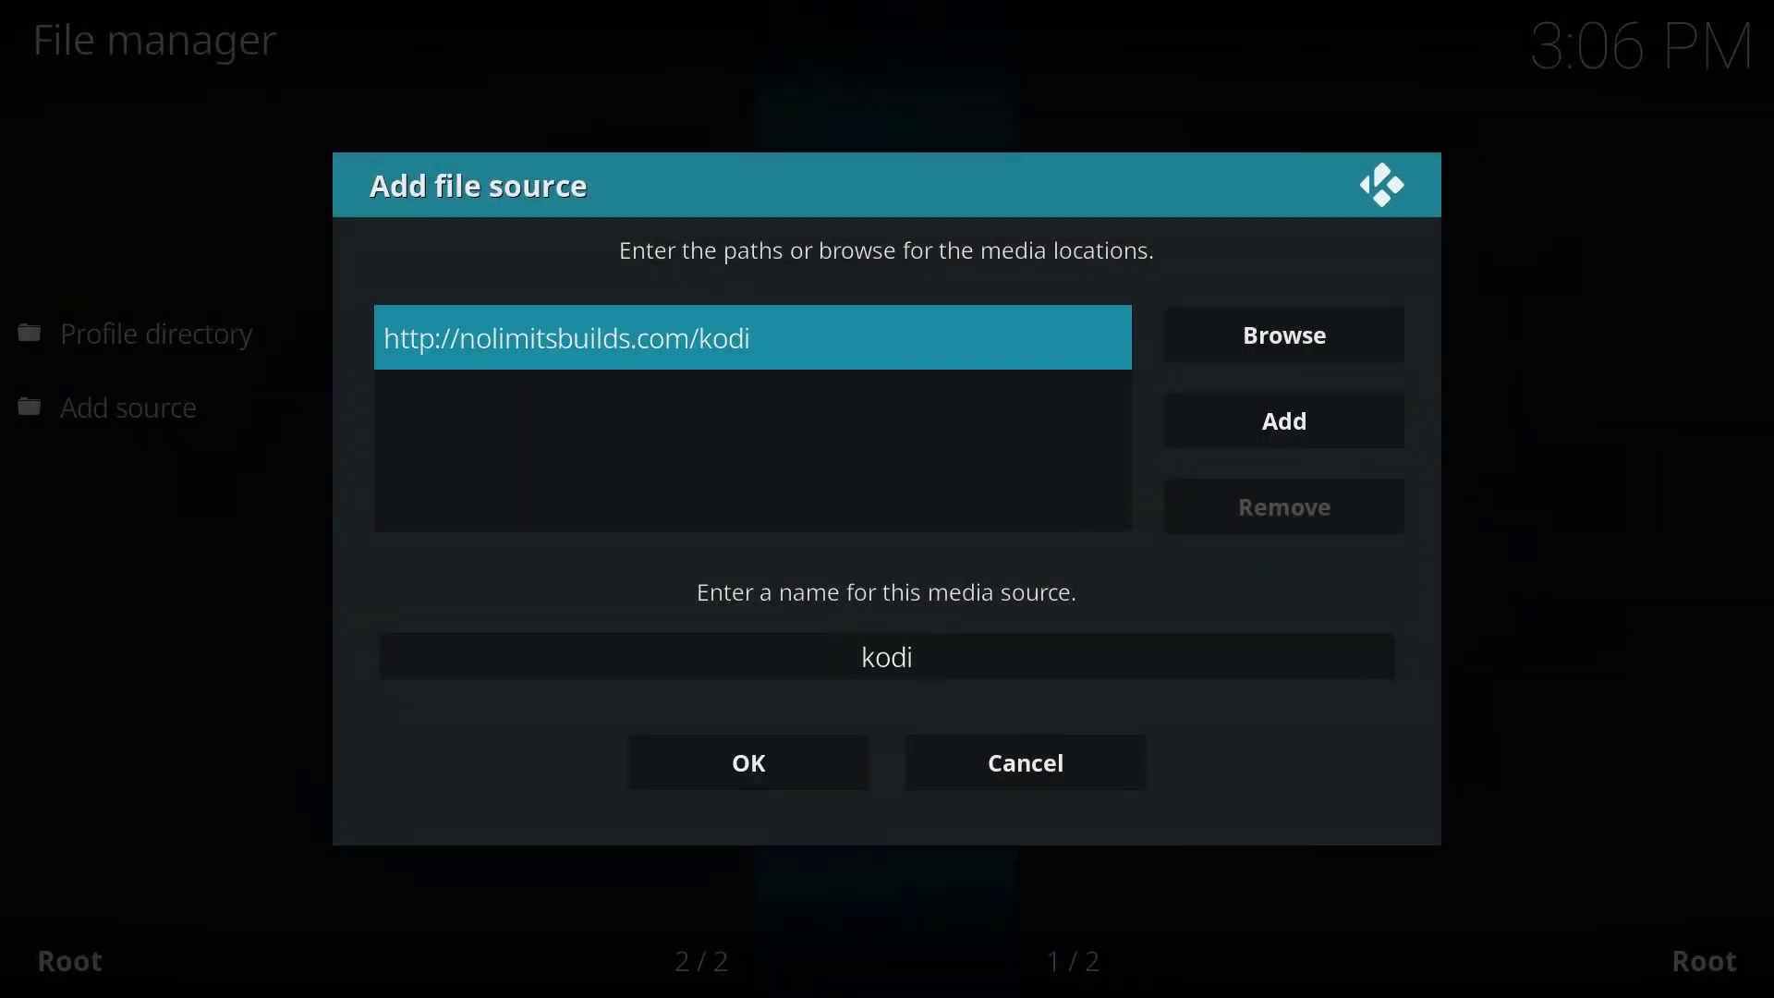
Open the media source's name for editing and delete the default name kodi
key(Down)
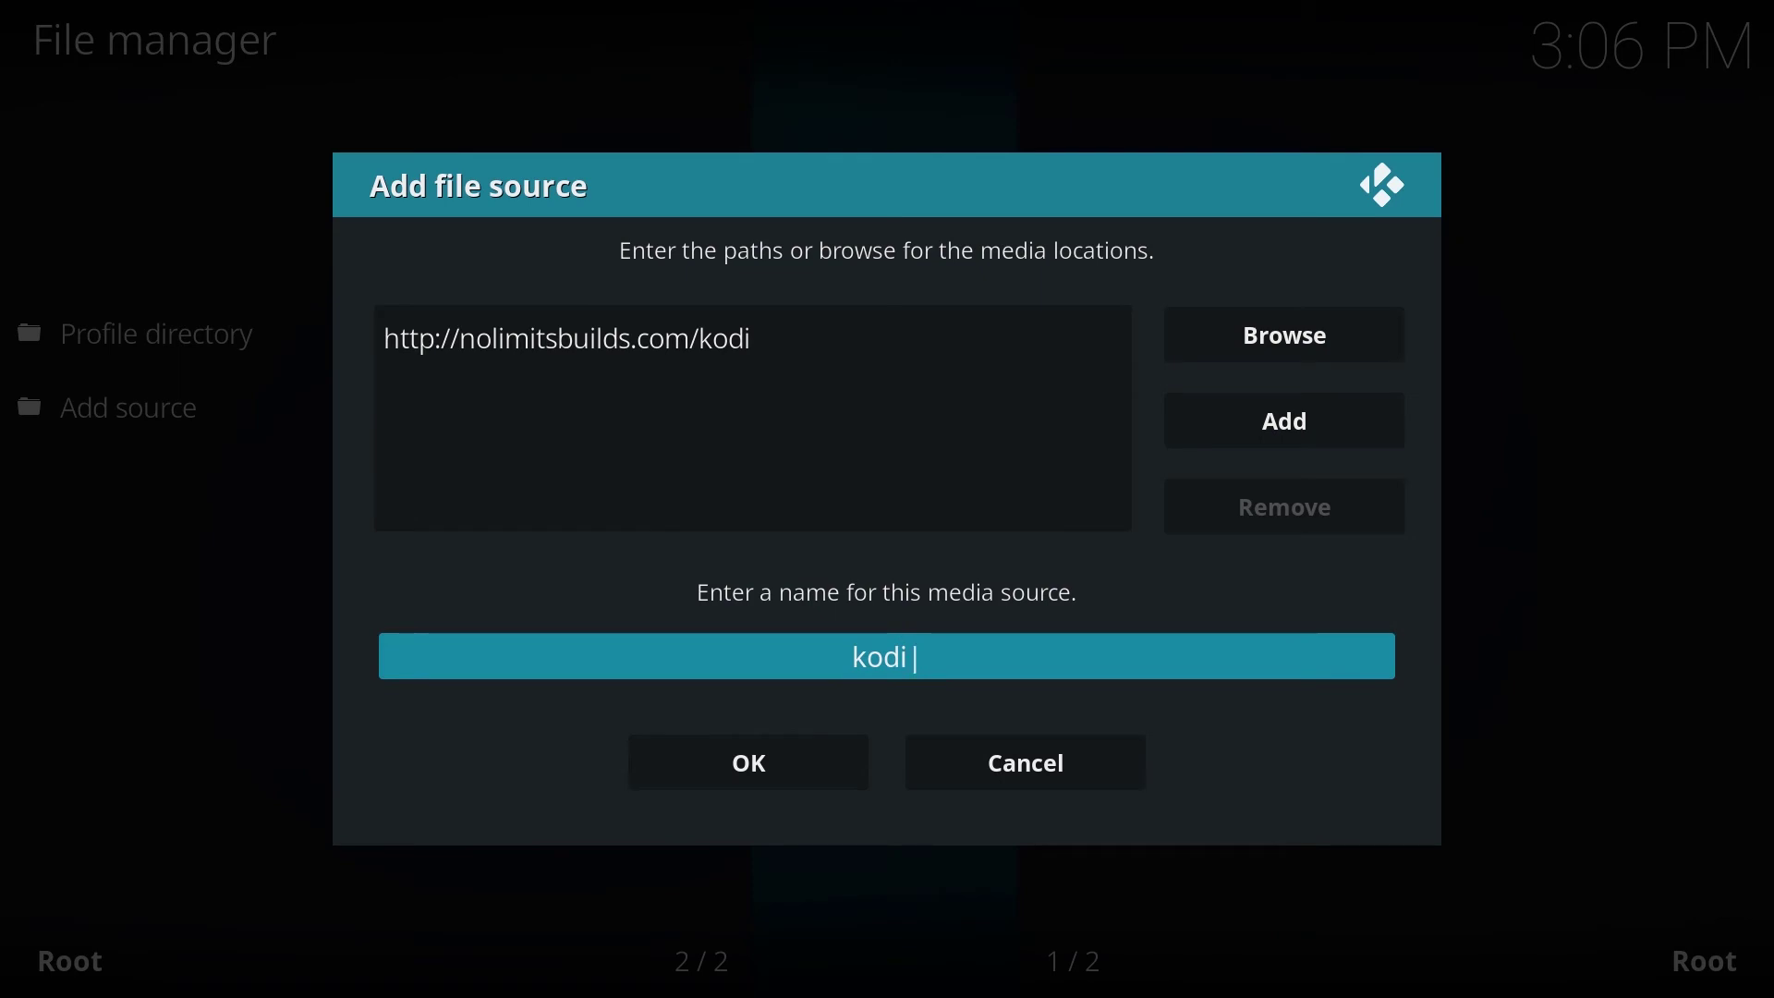
key(Return)
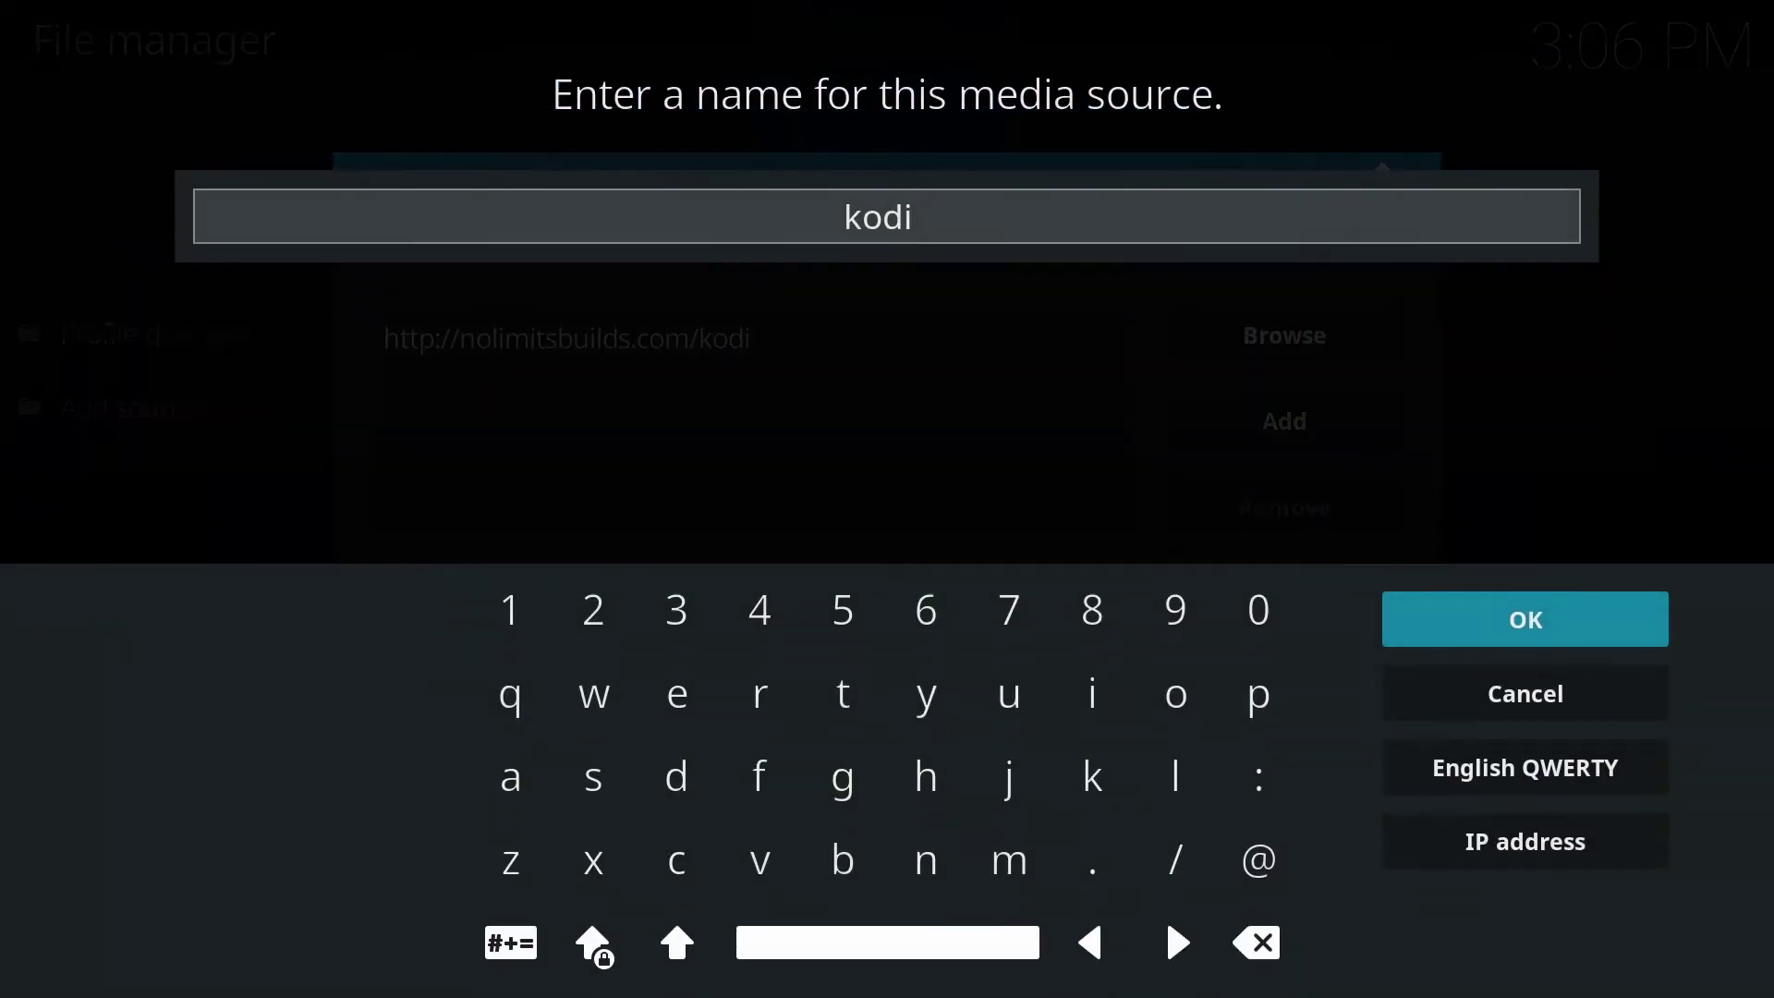
key(Right)
key(Down)
key(Down)
key(Right)
key(Right)
key(Right)
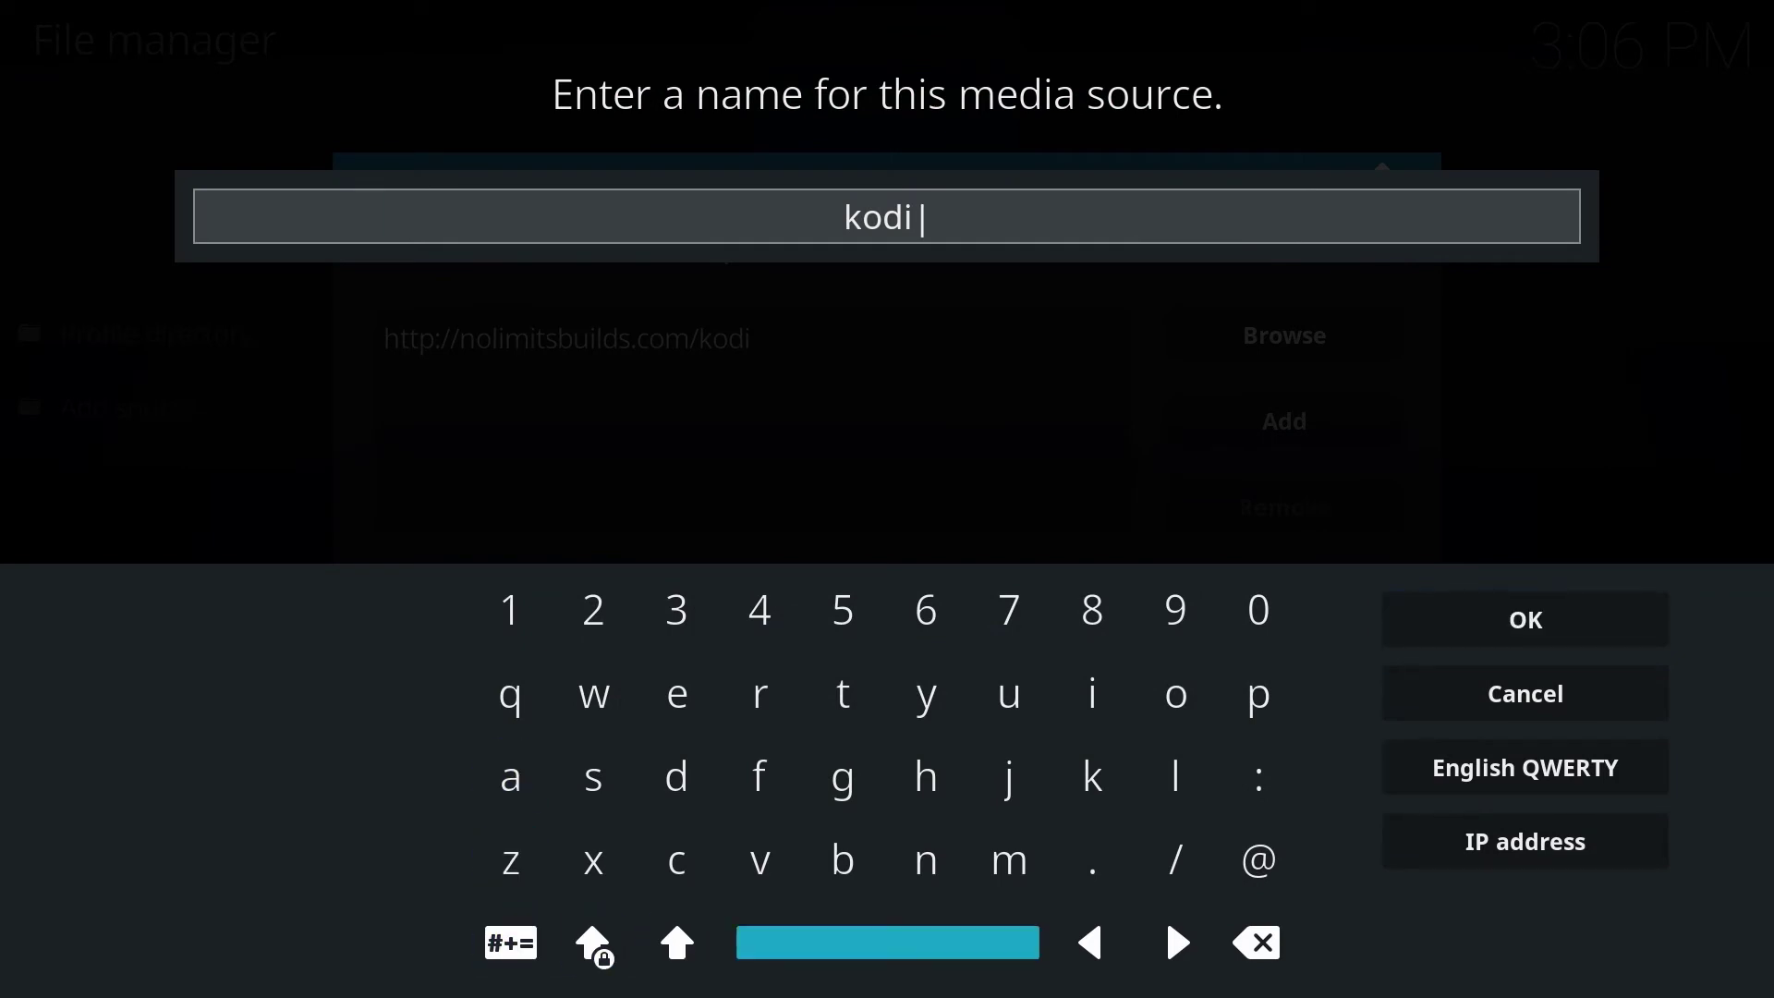
key(Right)
key(Right)
key(Right)
key(Return)
key(Return)
key(Return)
key(Return)
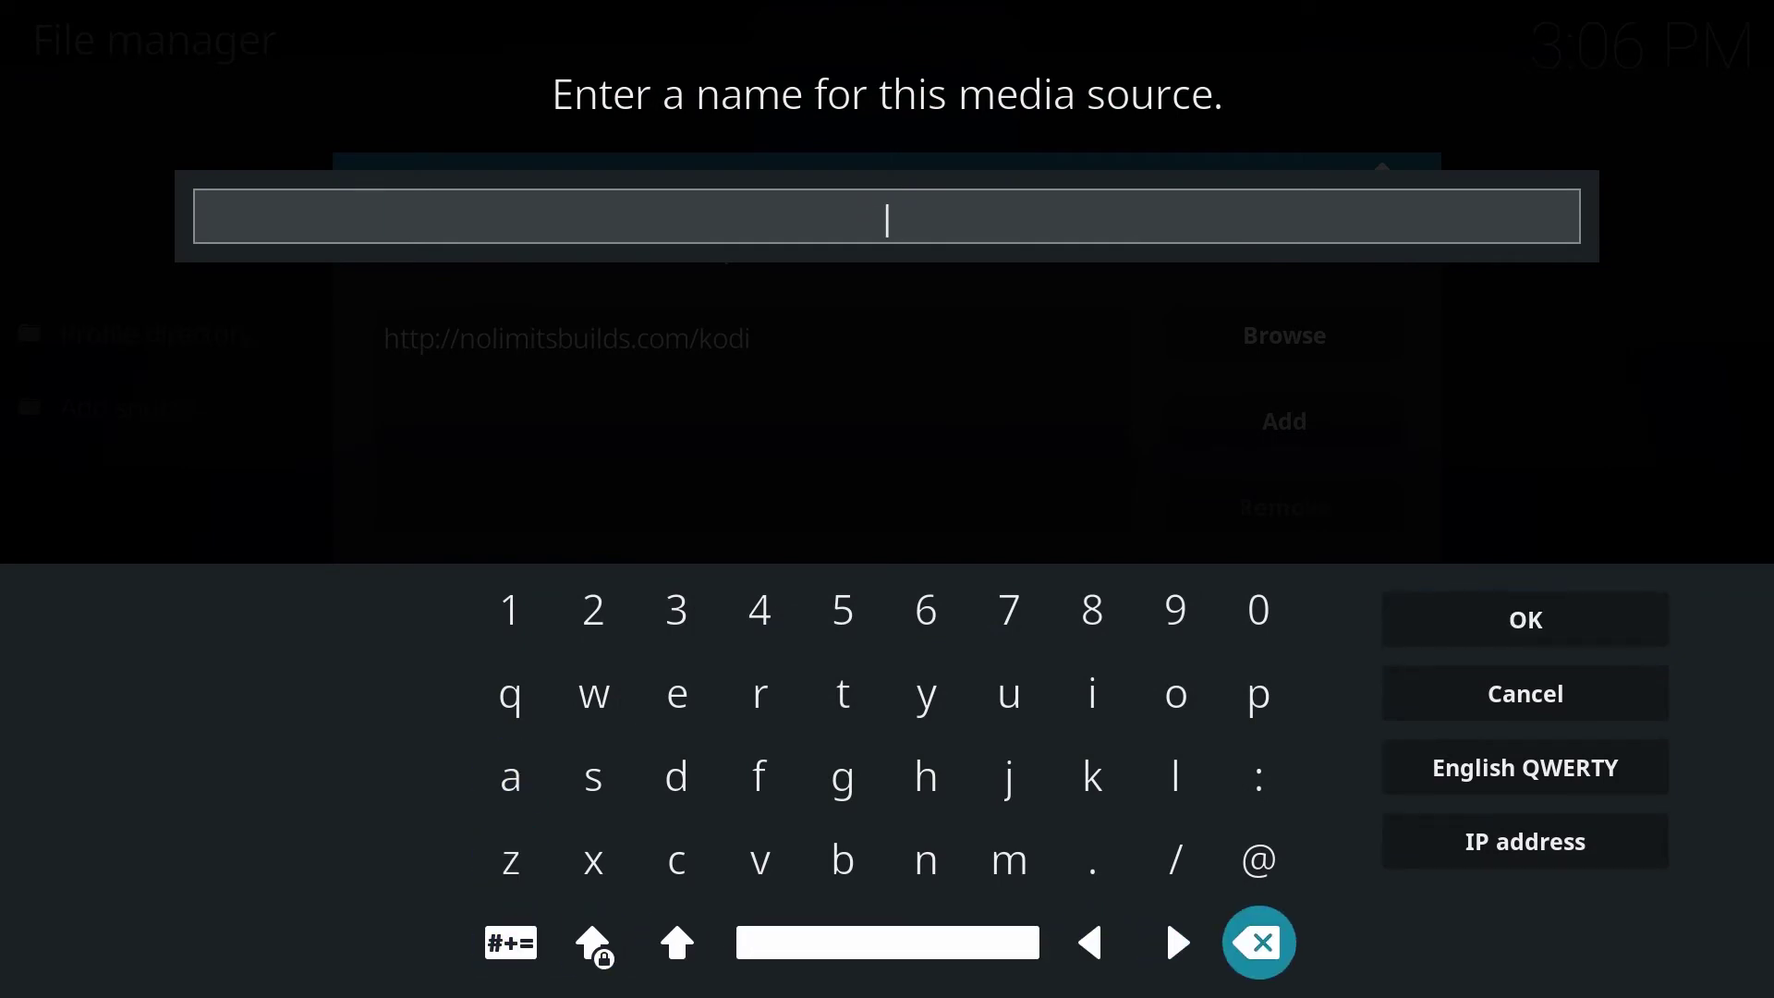
Enter no as the first word of the media source's name
key(Up)
key(Left)
key(Left)
key(Left)
key(Left)
key(Up)
key(Down)
key(Return)
key(Up)
key(Right)
key(Right)
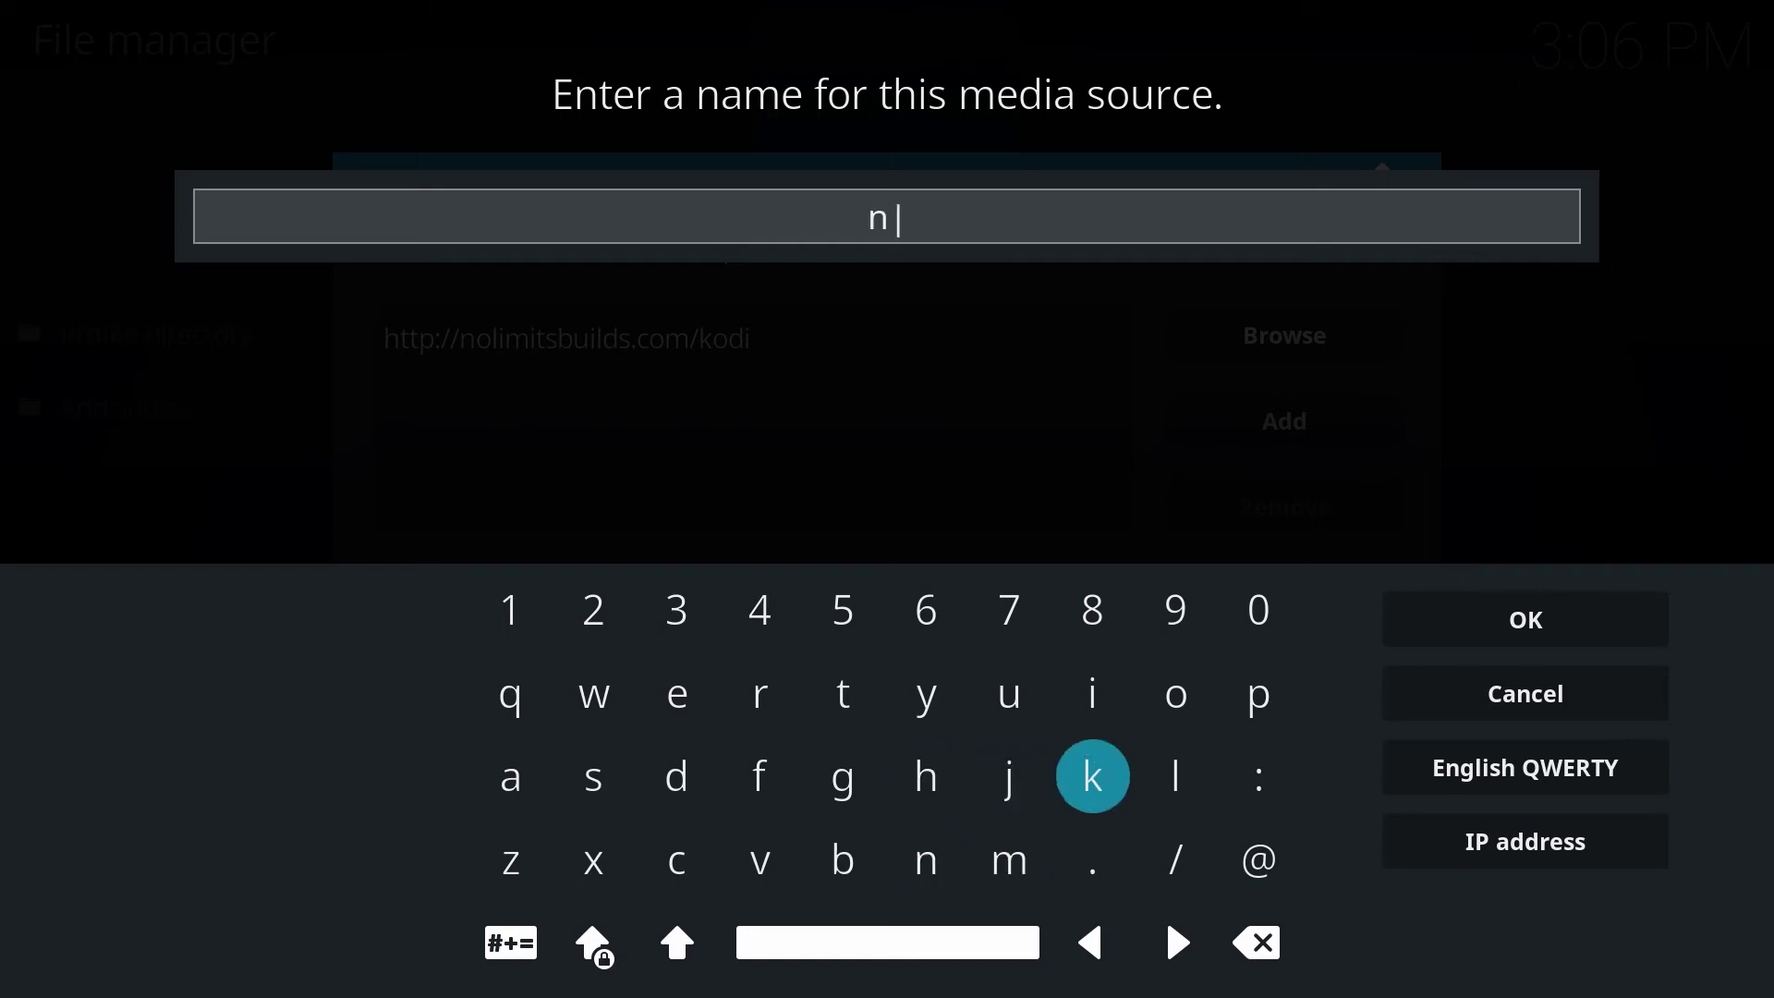
key(Right)
key(Up)
key(Return)
Append a space and the letter l so the source name reads no l
key(Down)
key(Down)
key(Down)
key(Left)
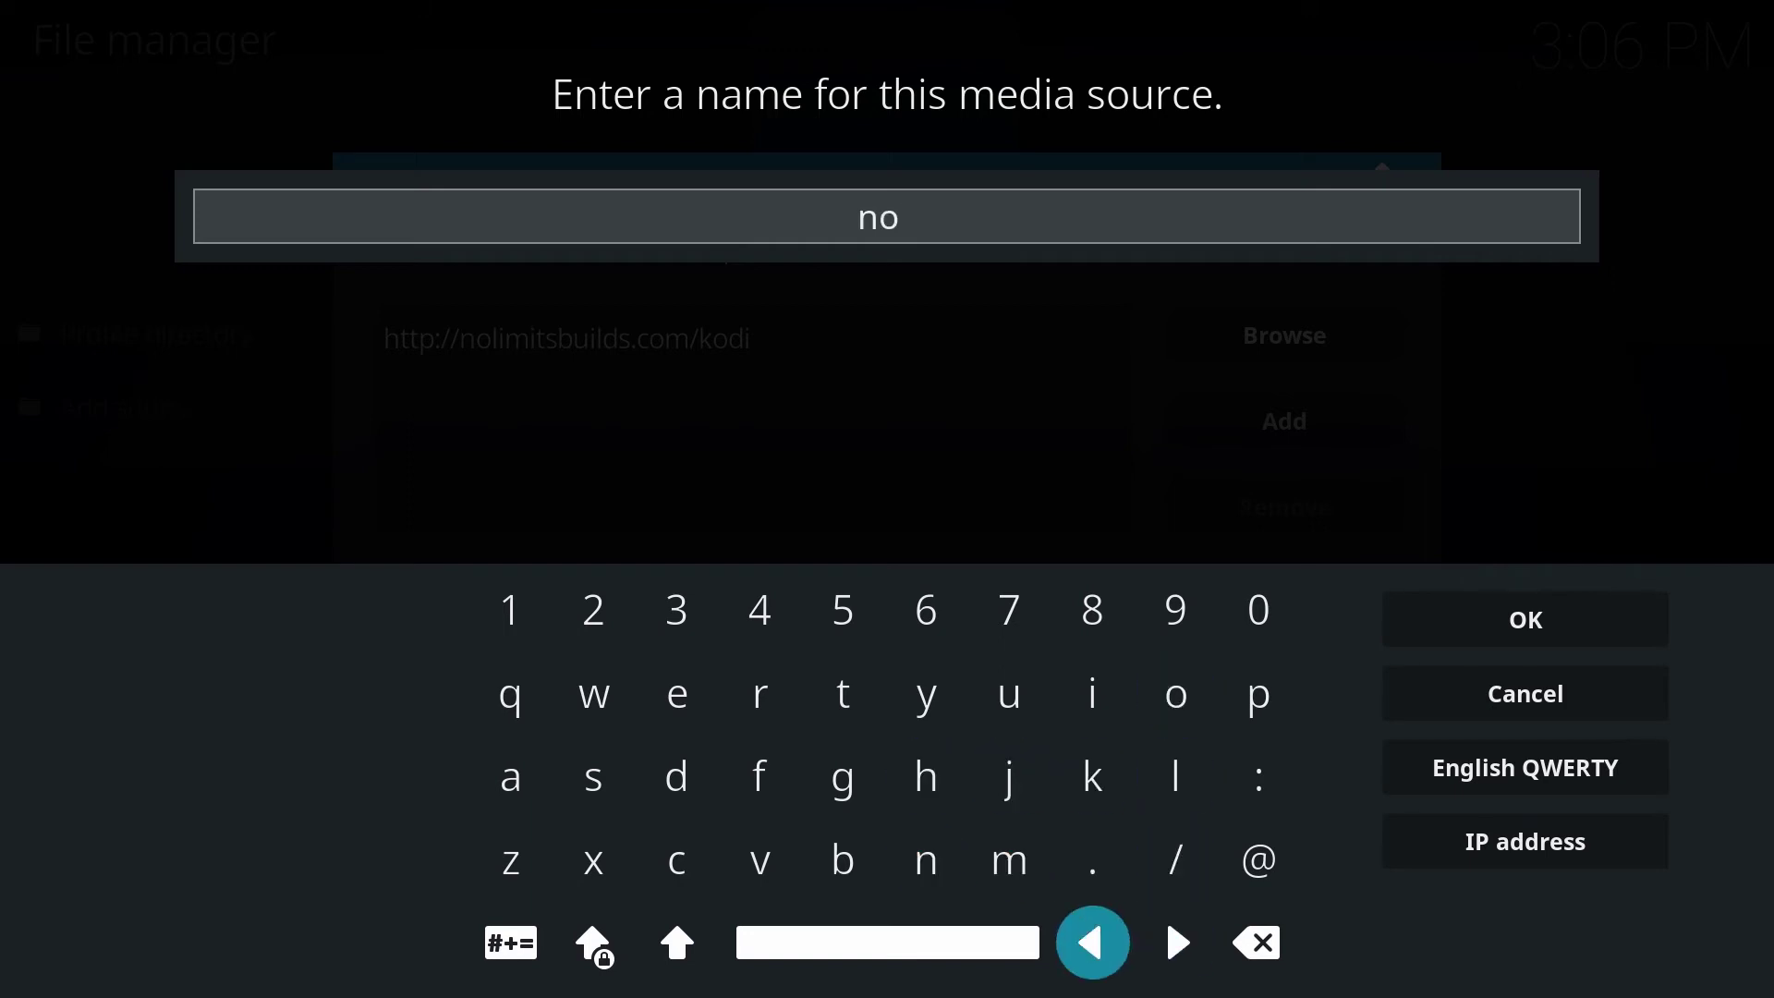
key(Left)
key(Return)
key(Up)
key(Up)
key(Right)
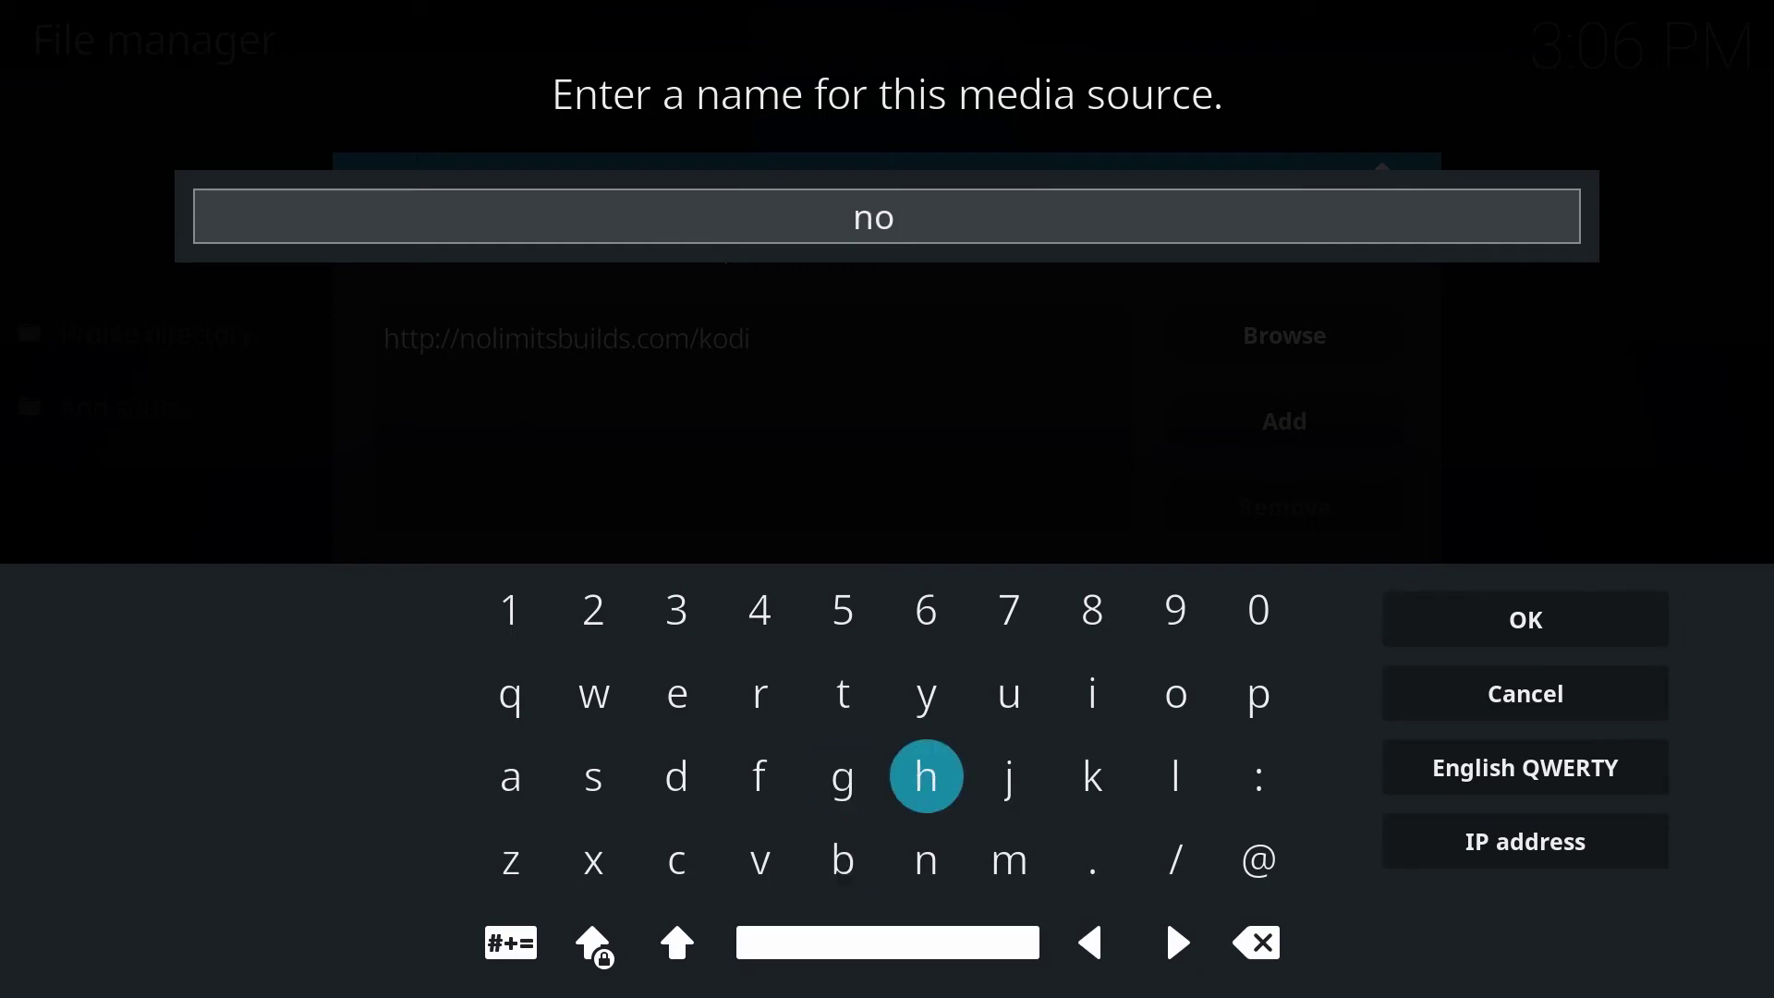
key(Right)
key(Right)
key(Right)
key(Return)
Append imi to the source name so it reads no limi
key(Left)
key(Up)
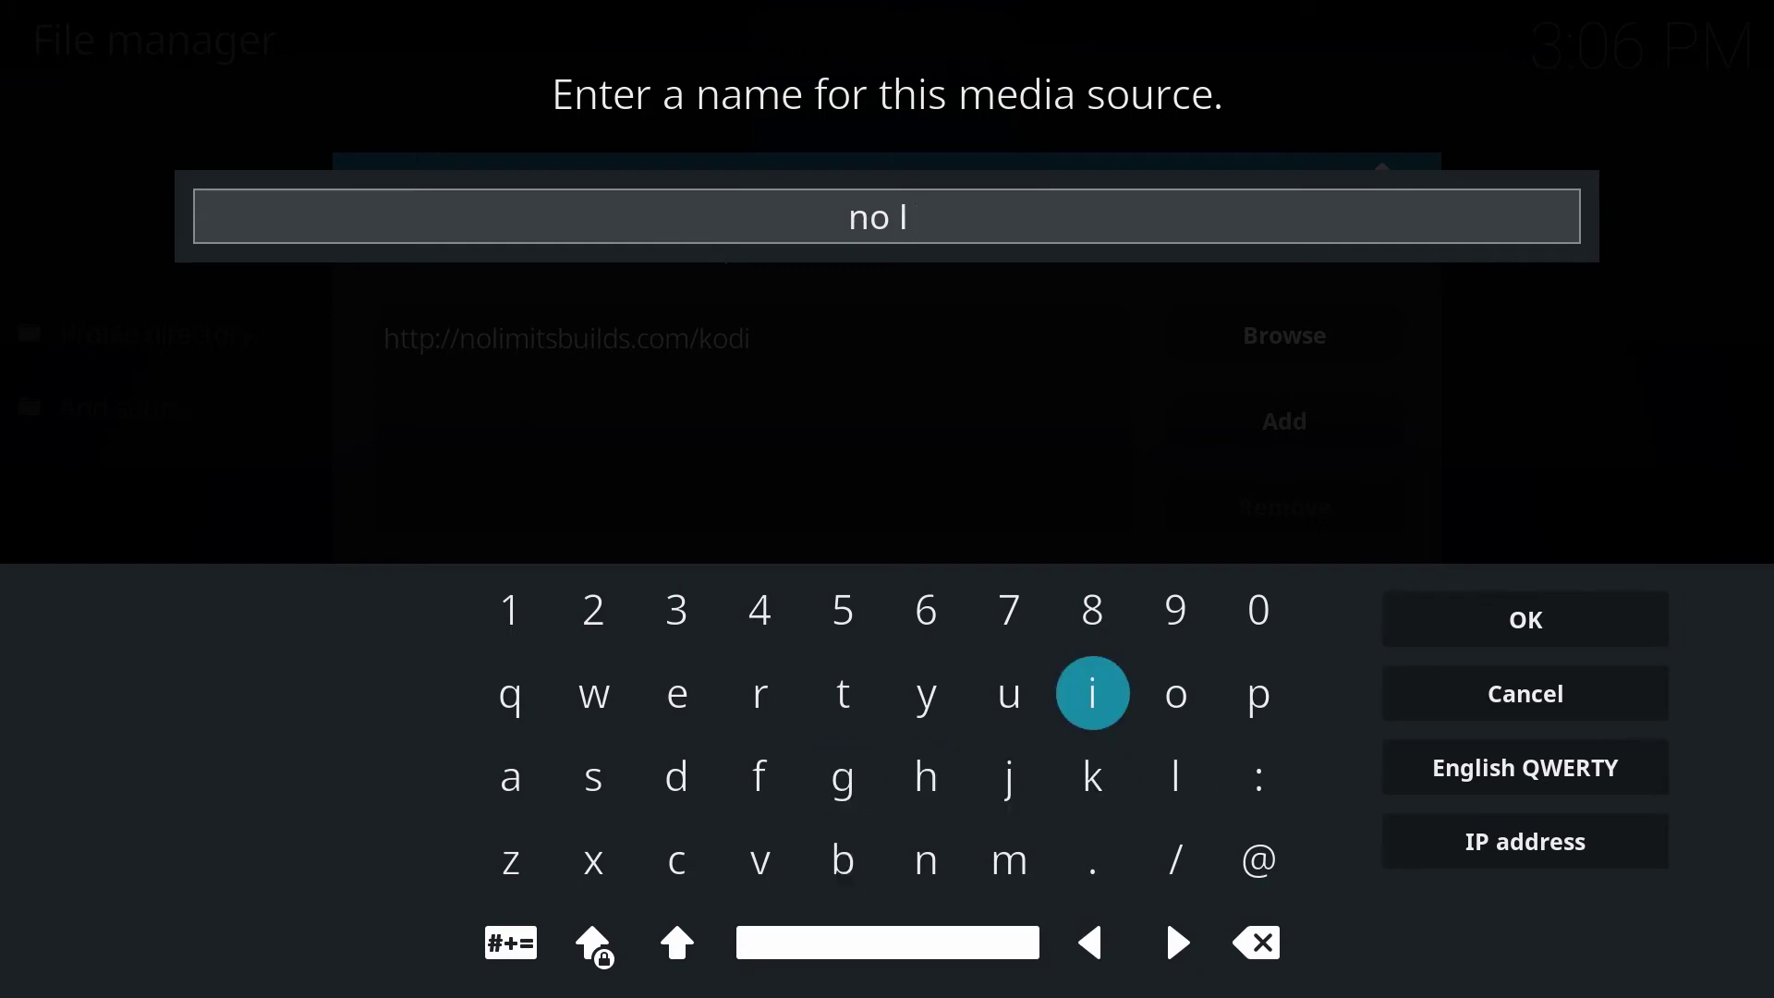
key(Return)
key(Down)
key(Down)
key(Left)
key(Return)
key(Up)
key(Up)
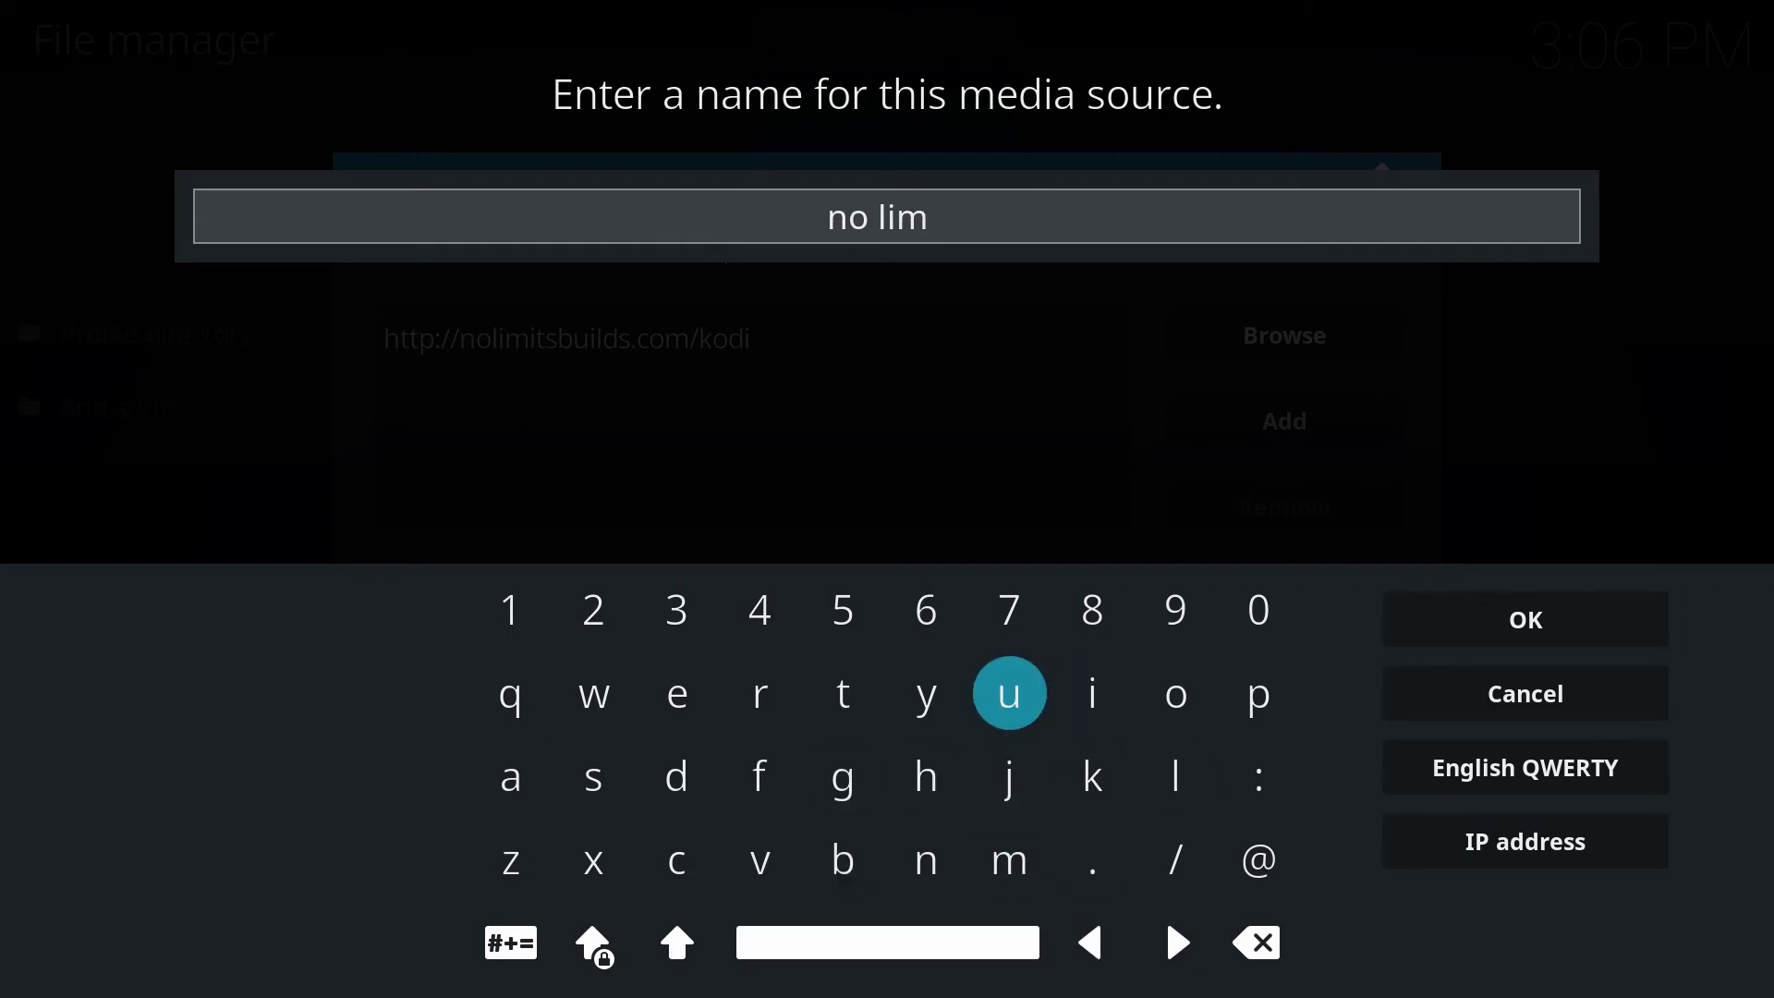
key(Right)
key(Return)
Append ts to complete the source name as no limits
key(Left)
key(Left)
key(Left)
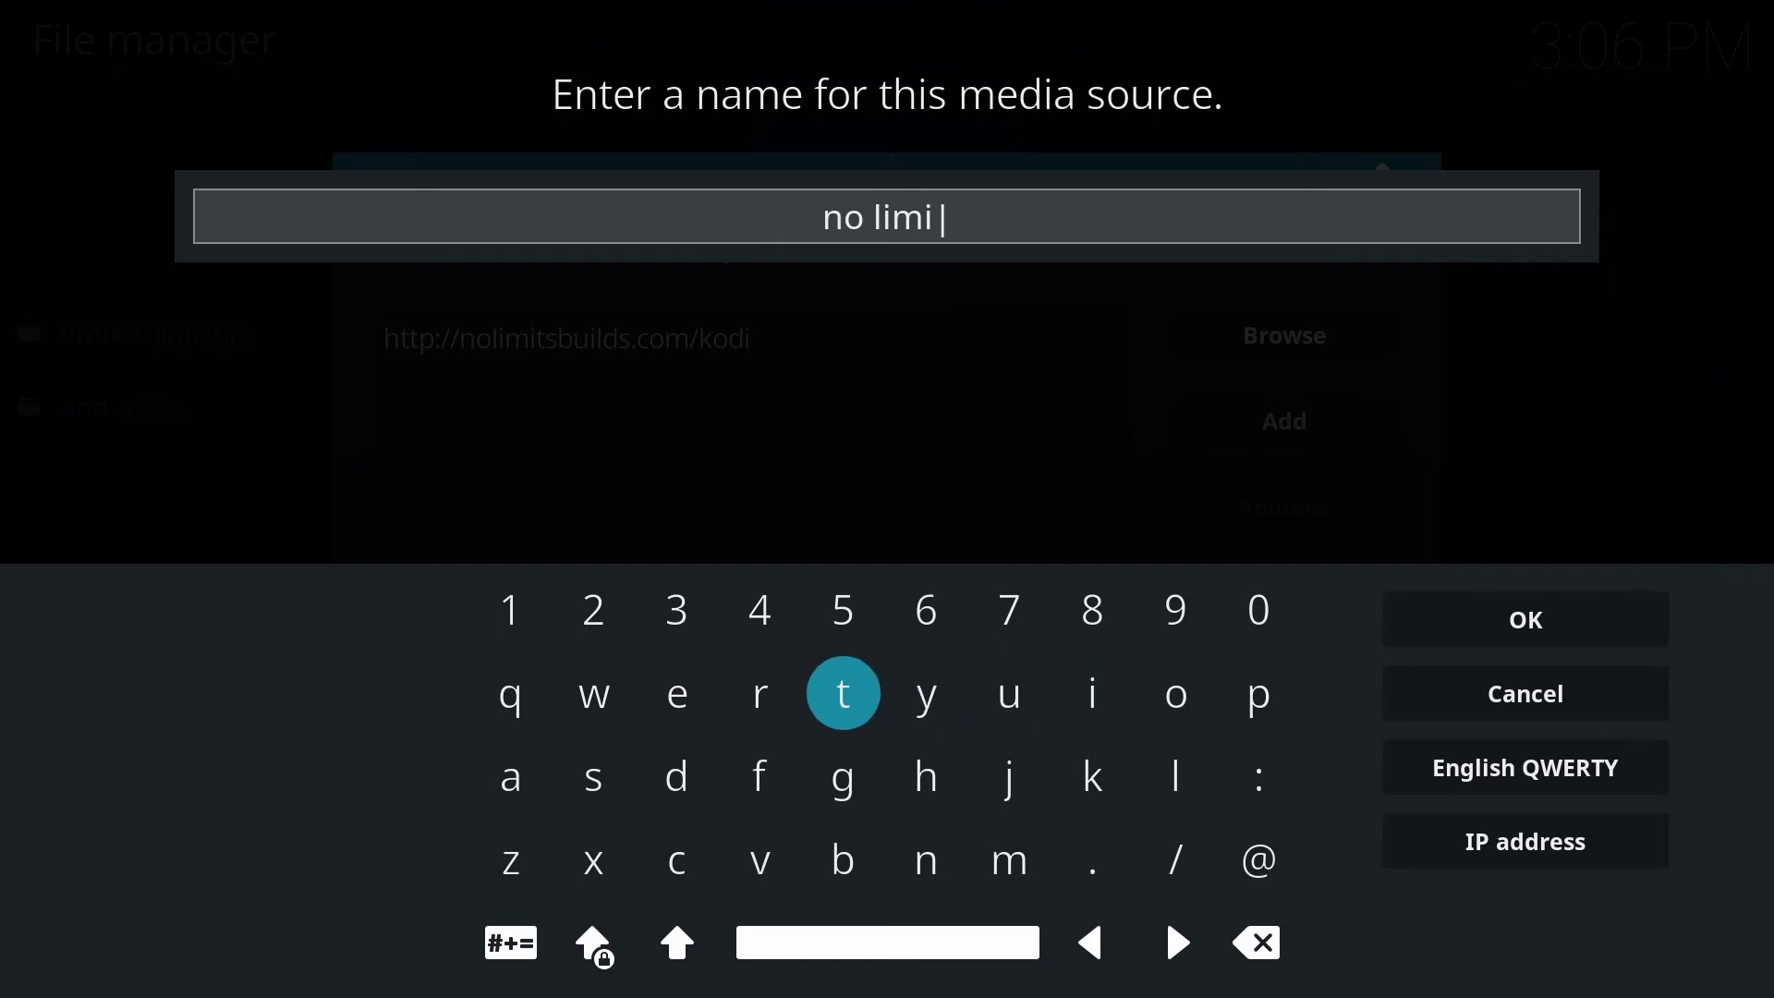
key(Return)
key(Down)
key(Left)
key(Left)
key(Left)
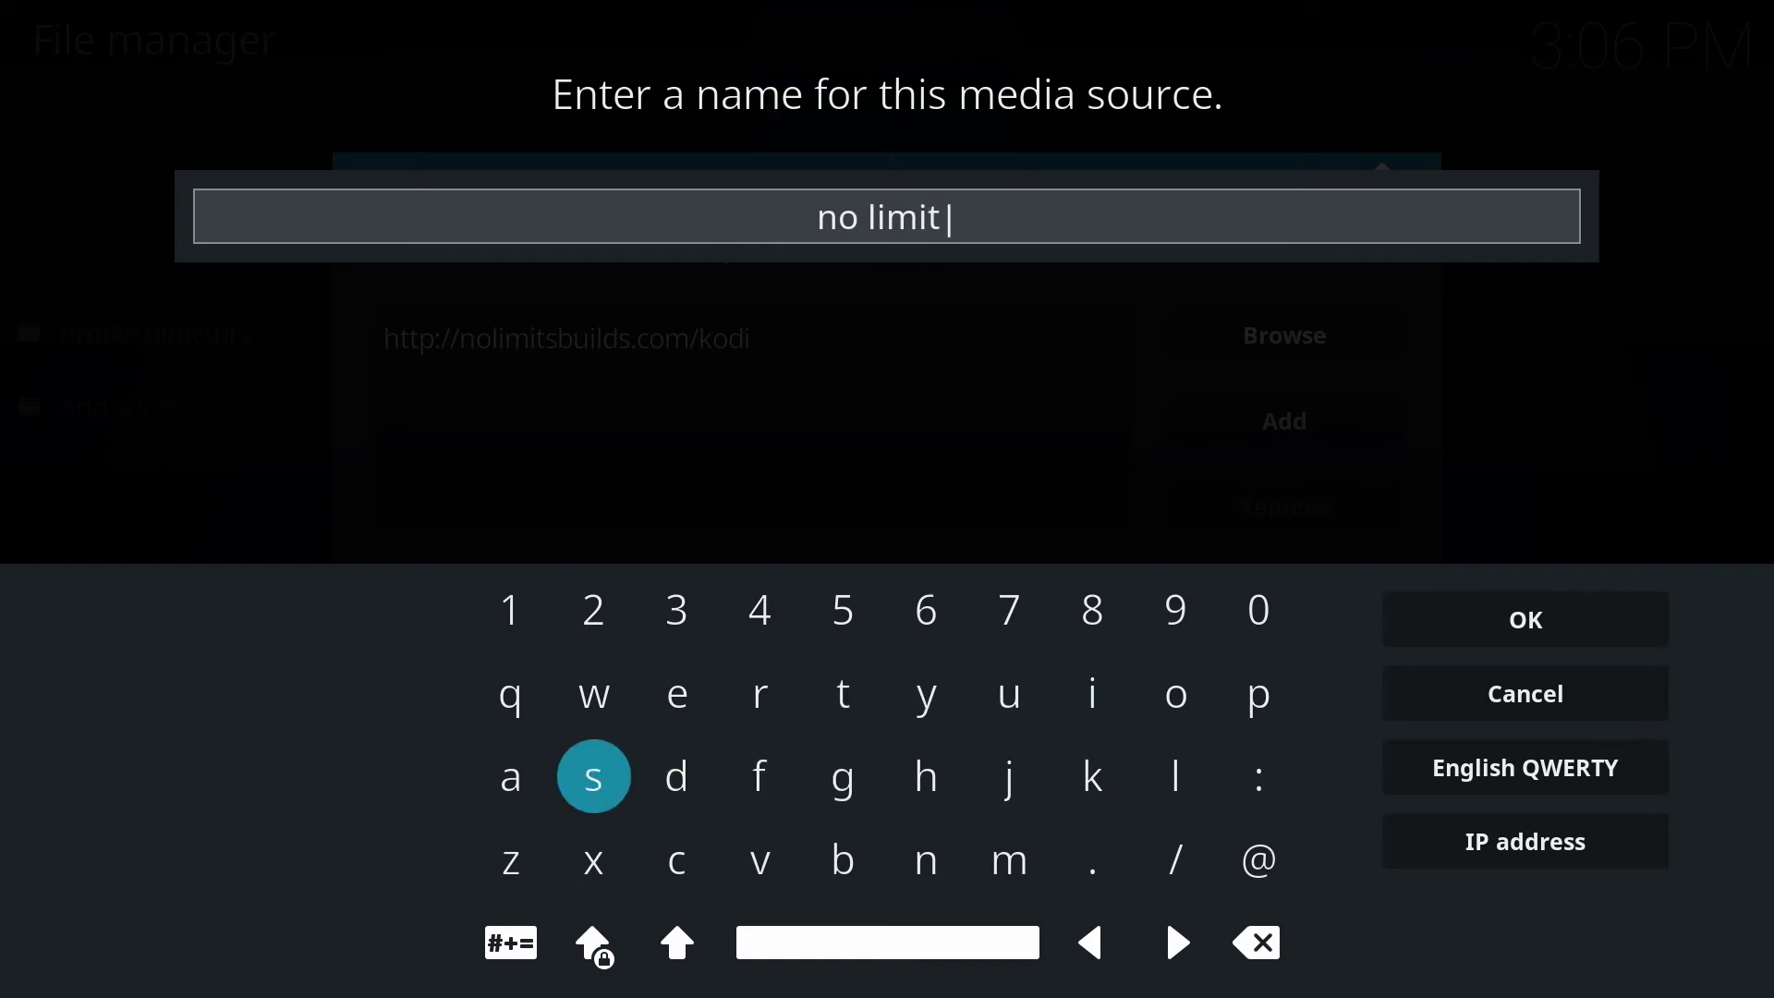
key(Return)
Confirm the name no limits and save the new file source
key(Right)
key(Right)
key(Right)
key(Right)
key(Right)
key(Right)
key(Right)
key(Right)
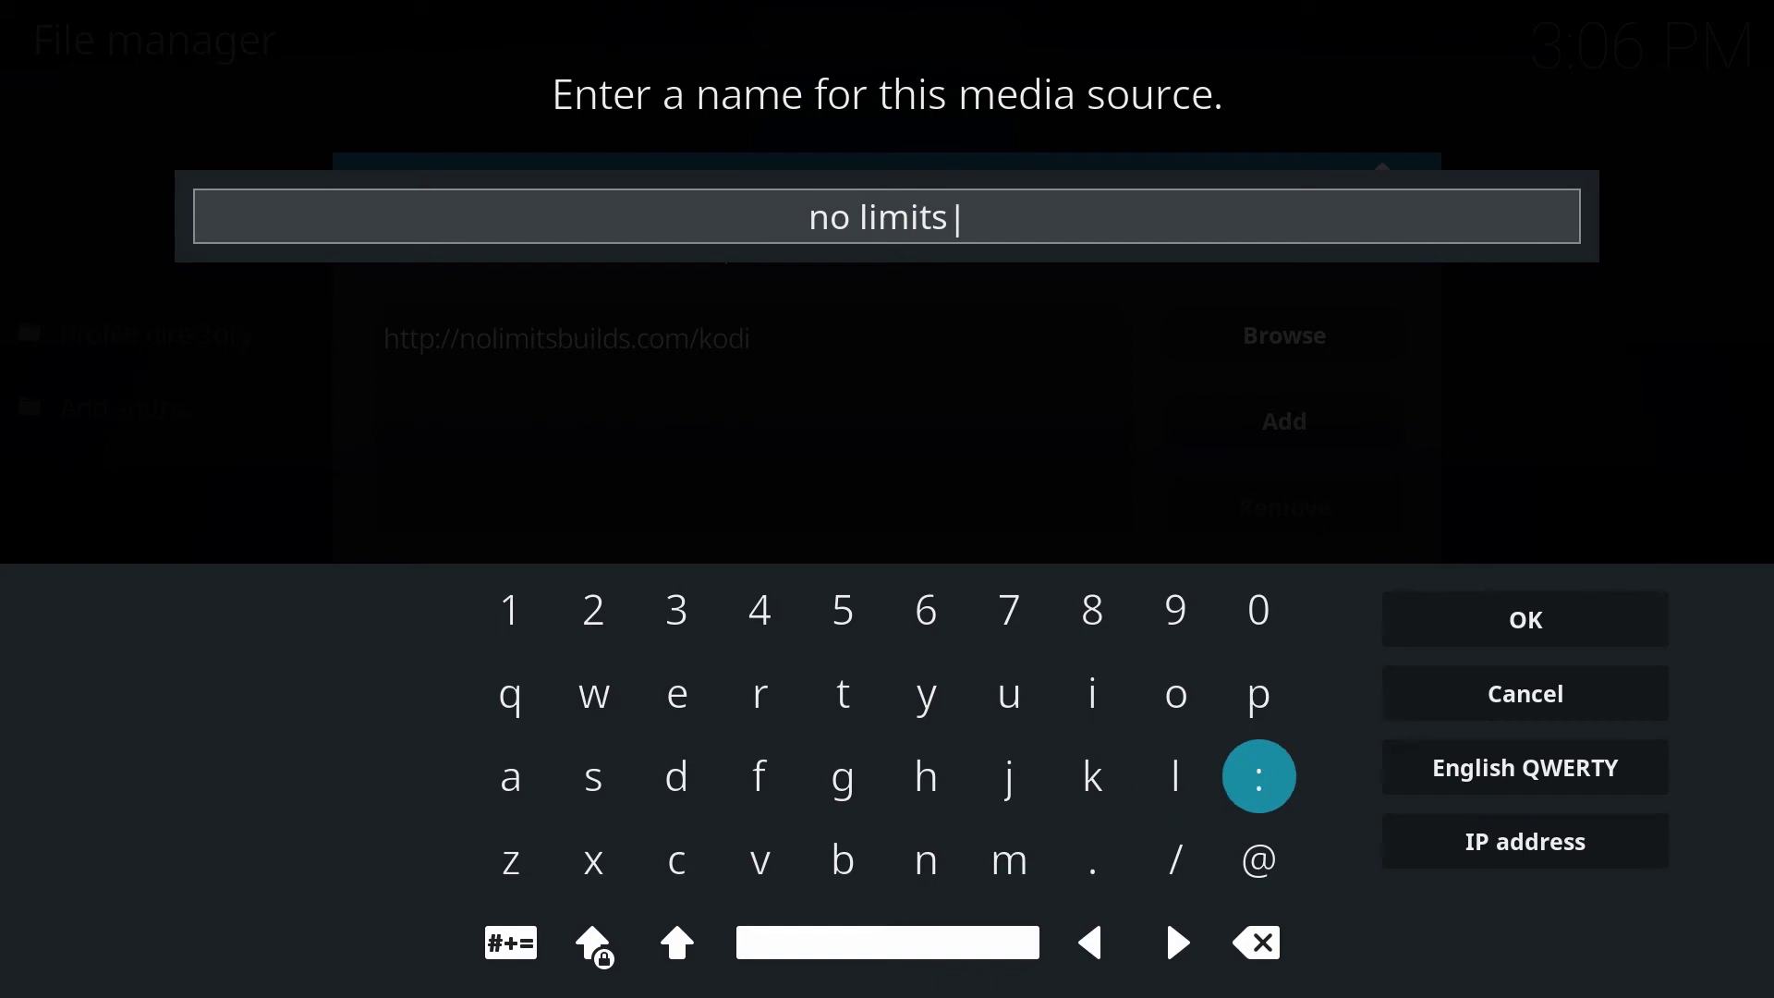
key(Right)
key(Up)
key(Down)
key(Return)
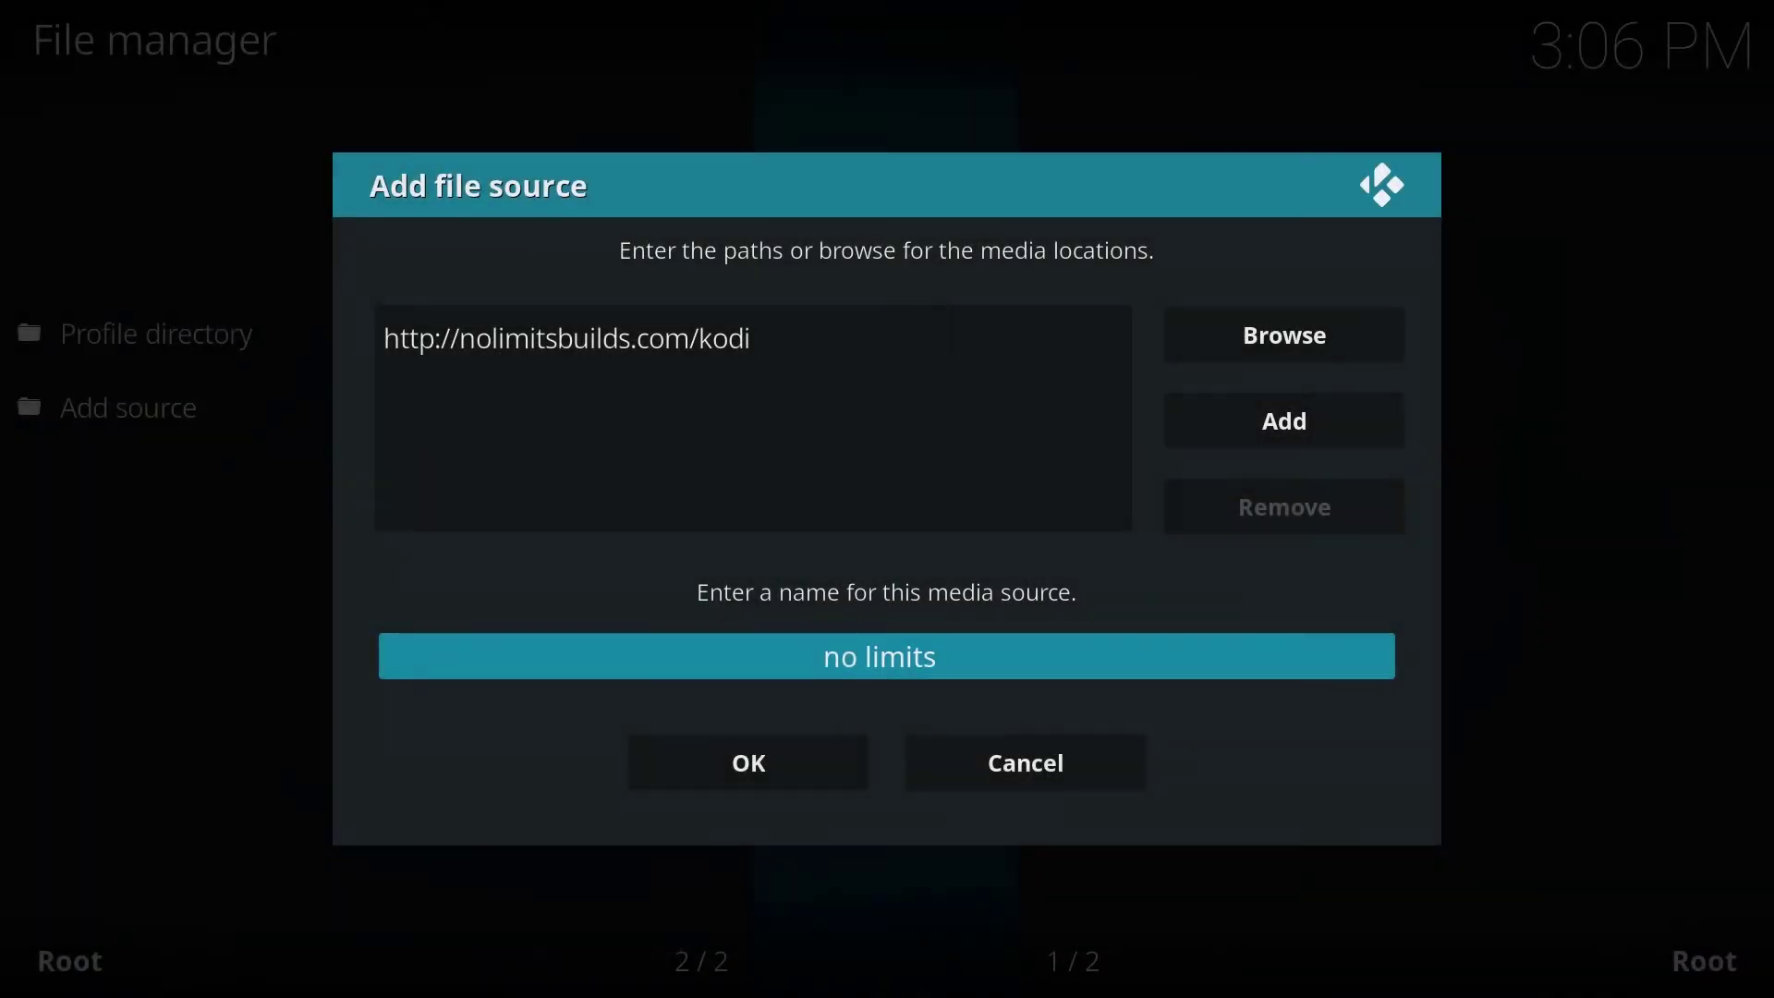
key(Down)
key(Return)
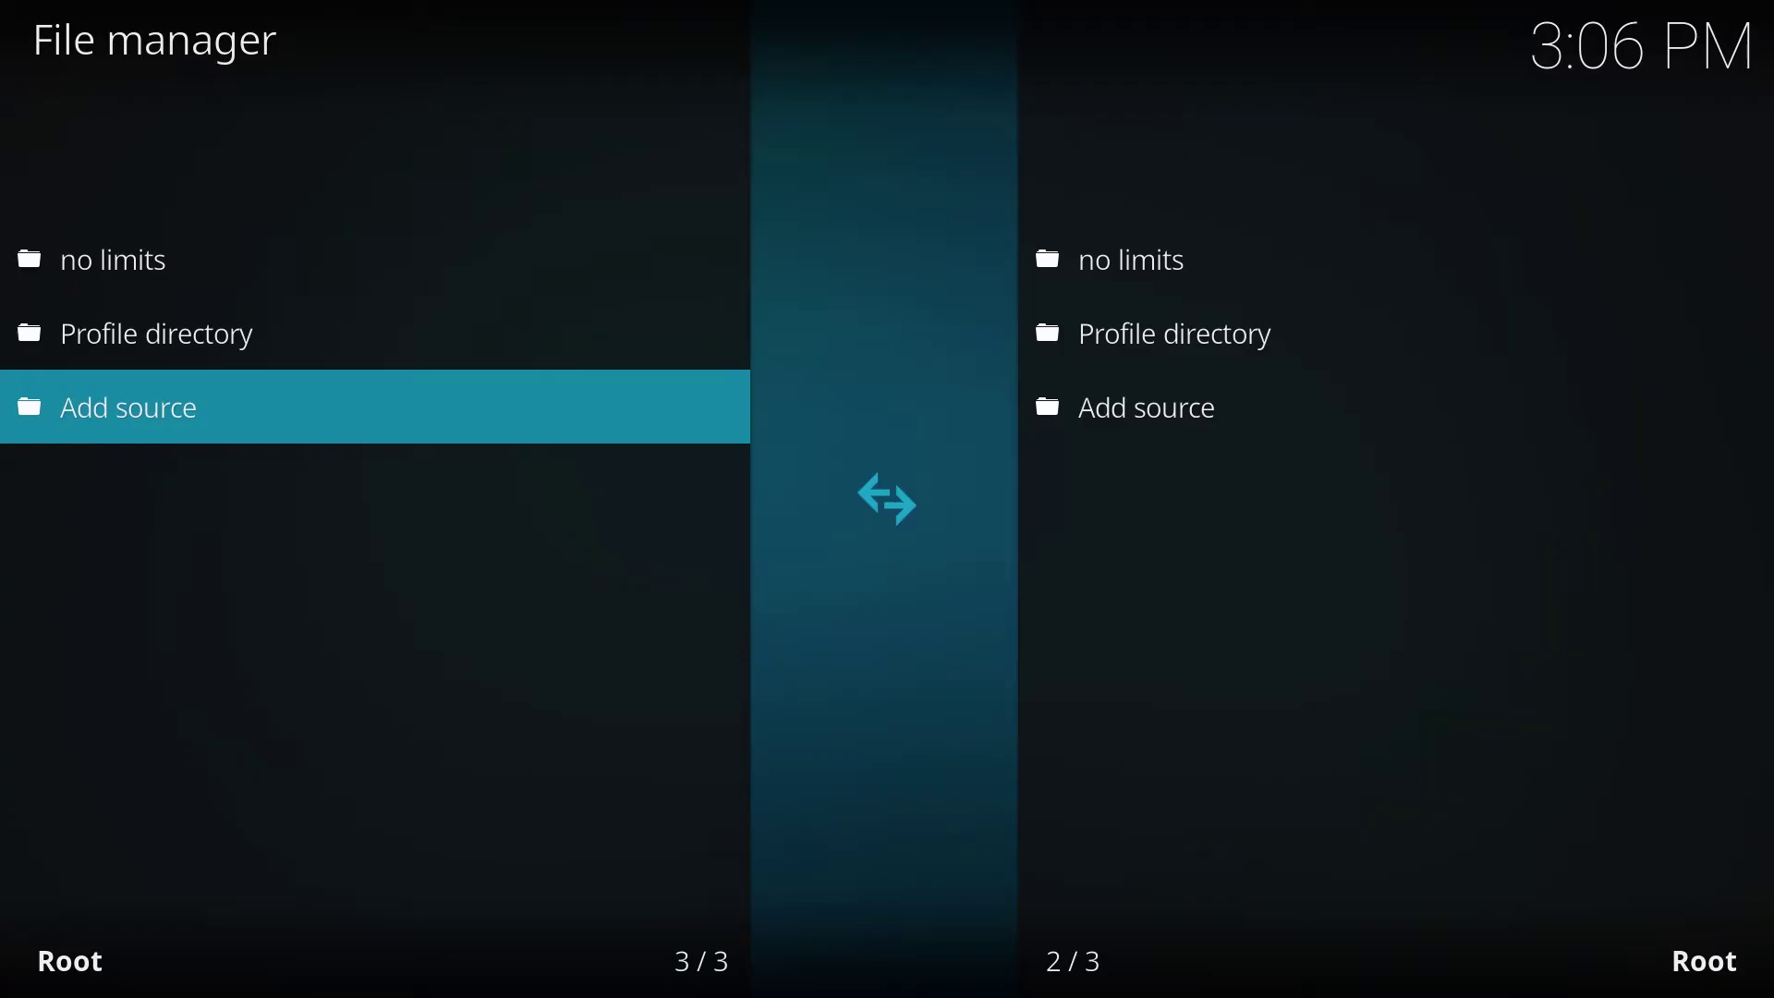
Leave the File manager, return to the home screen and open the Add-ons section
key(Escape)
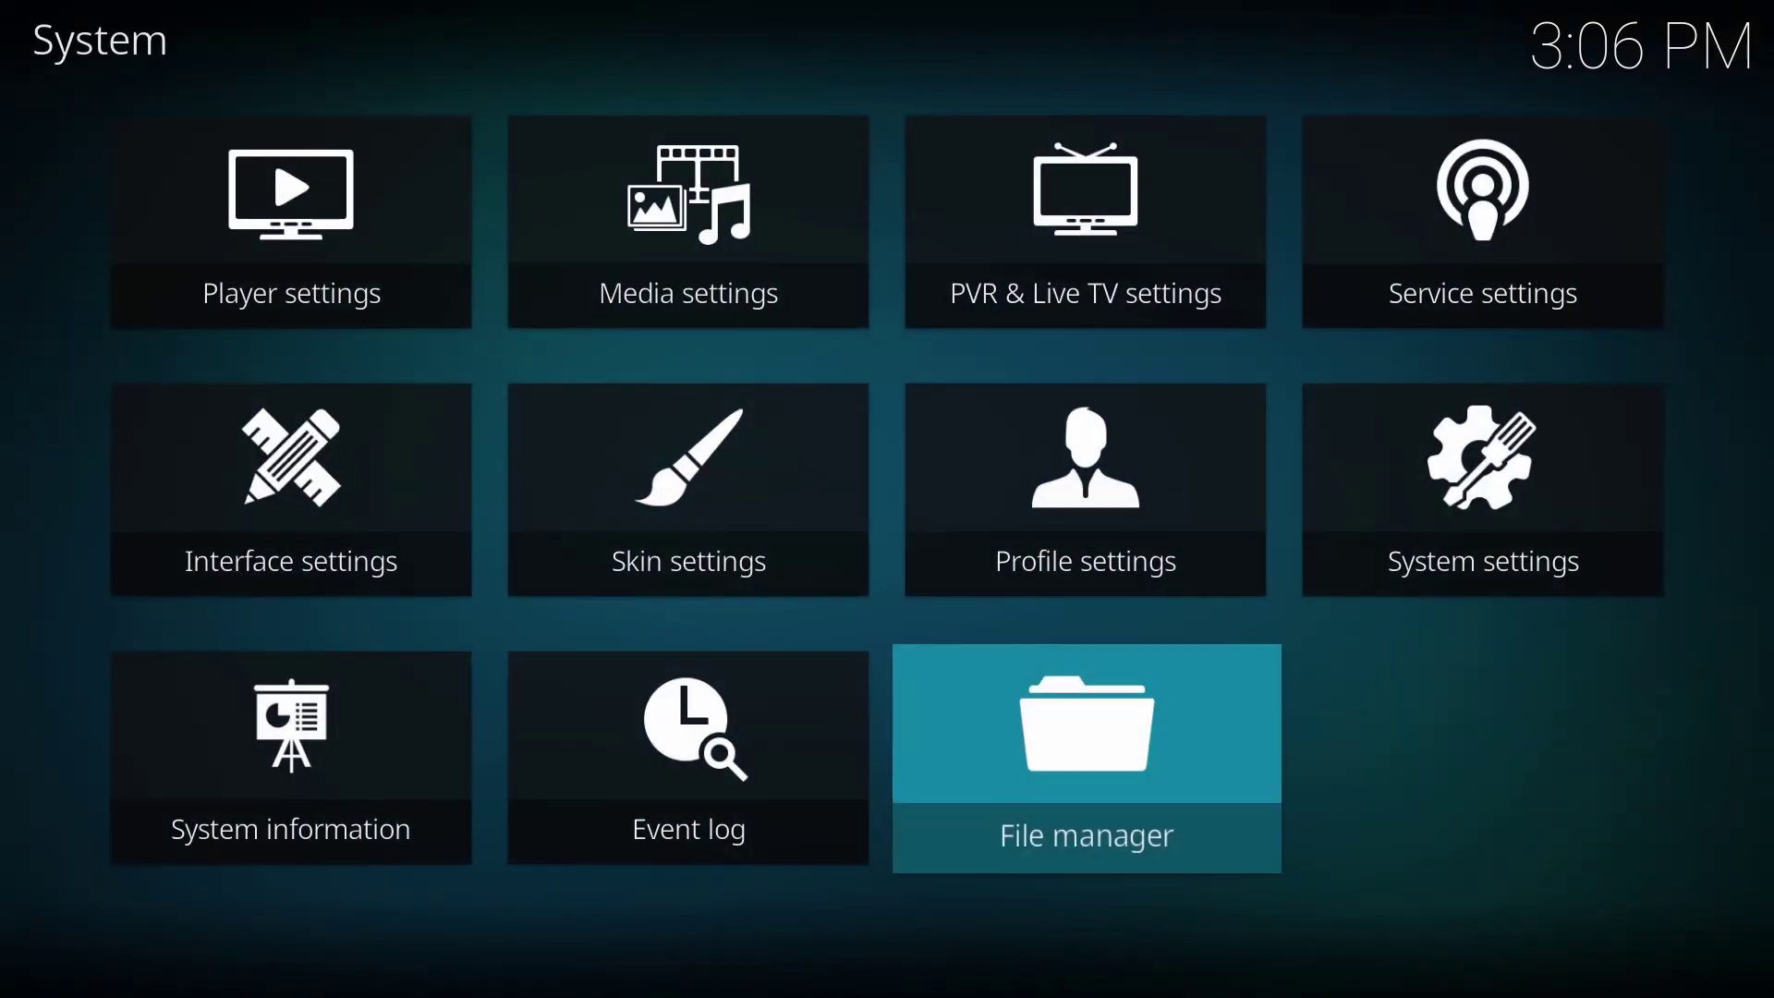
key(Escape)
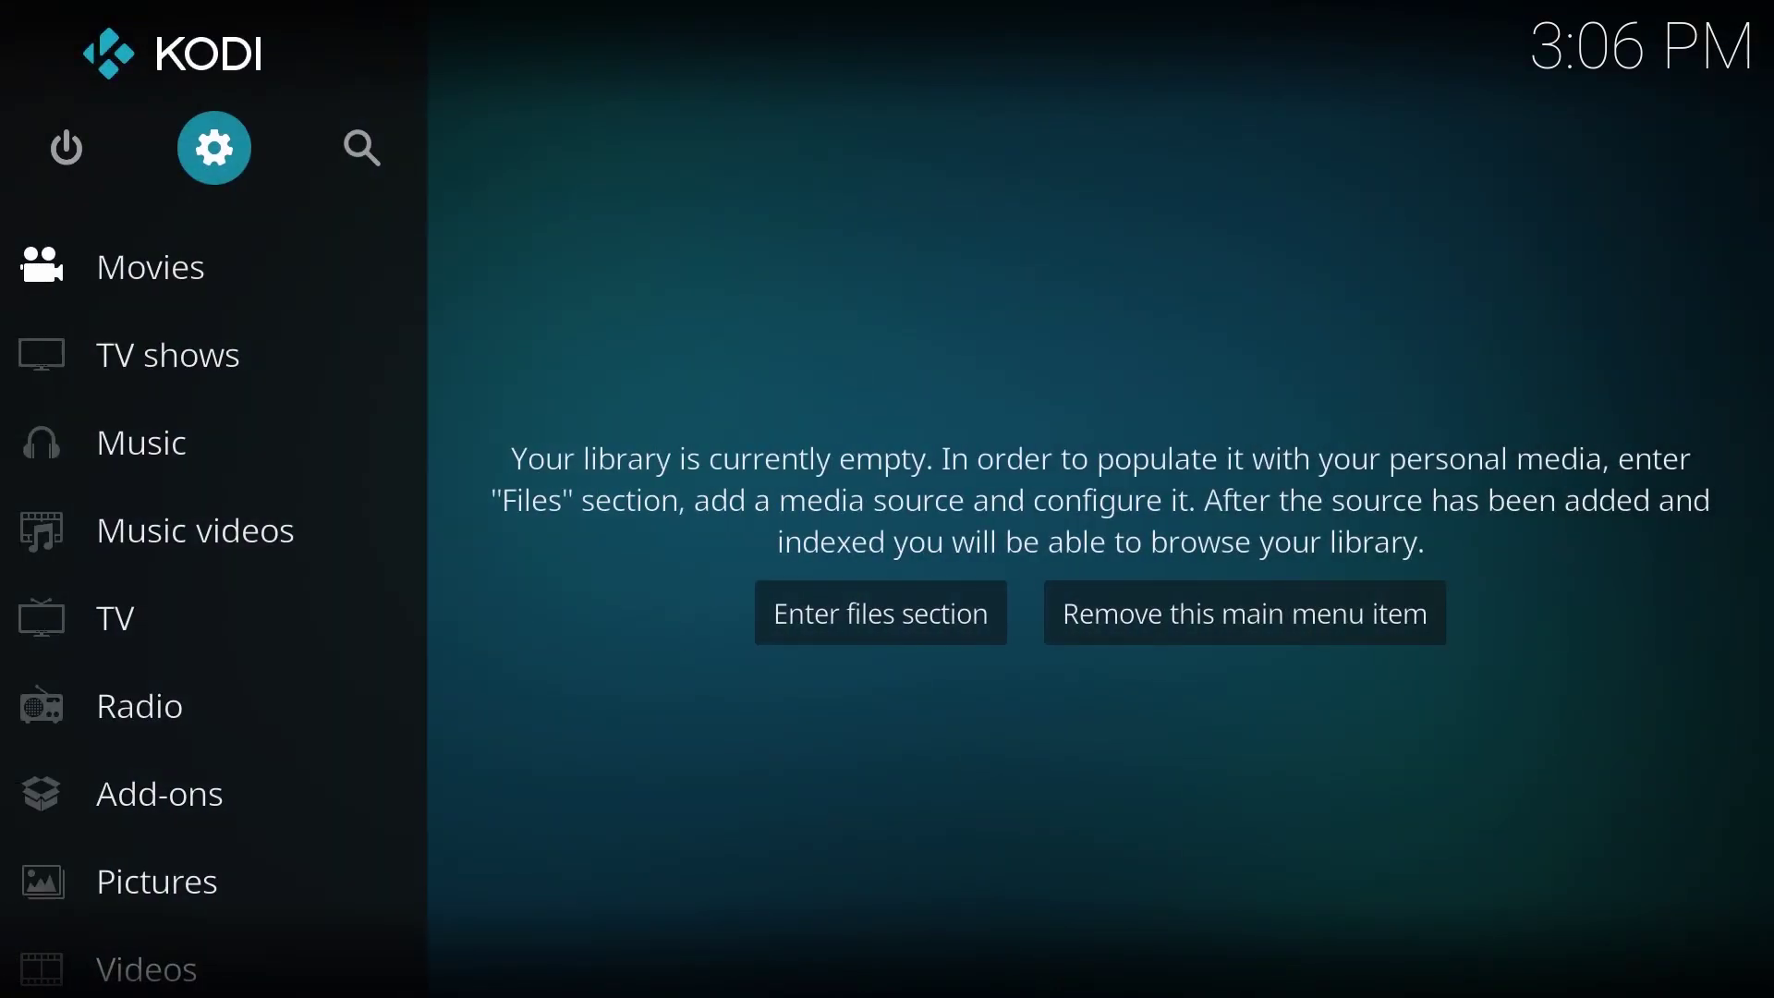
key(Down)
key(Down)
key(Down)
key(Down)
key(Down)
key(Down)
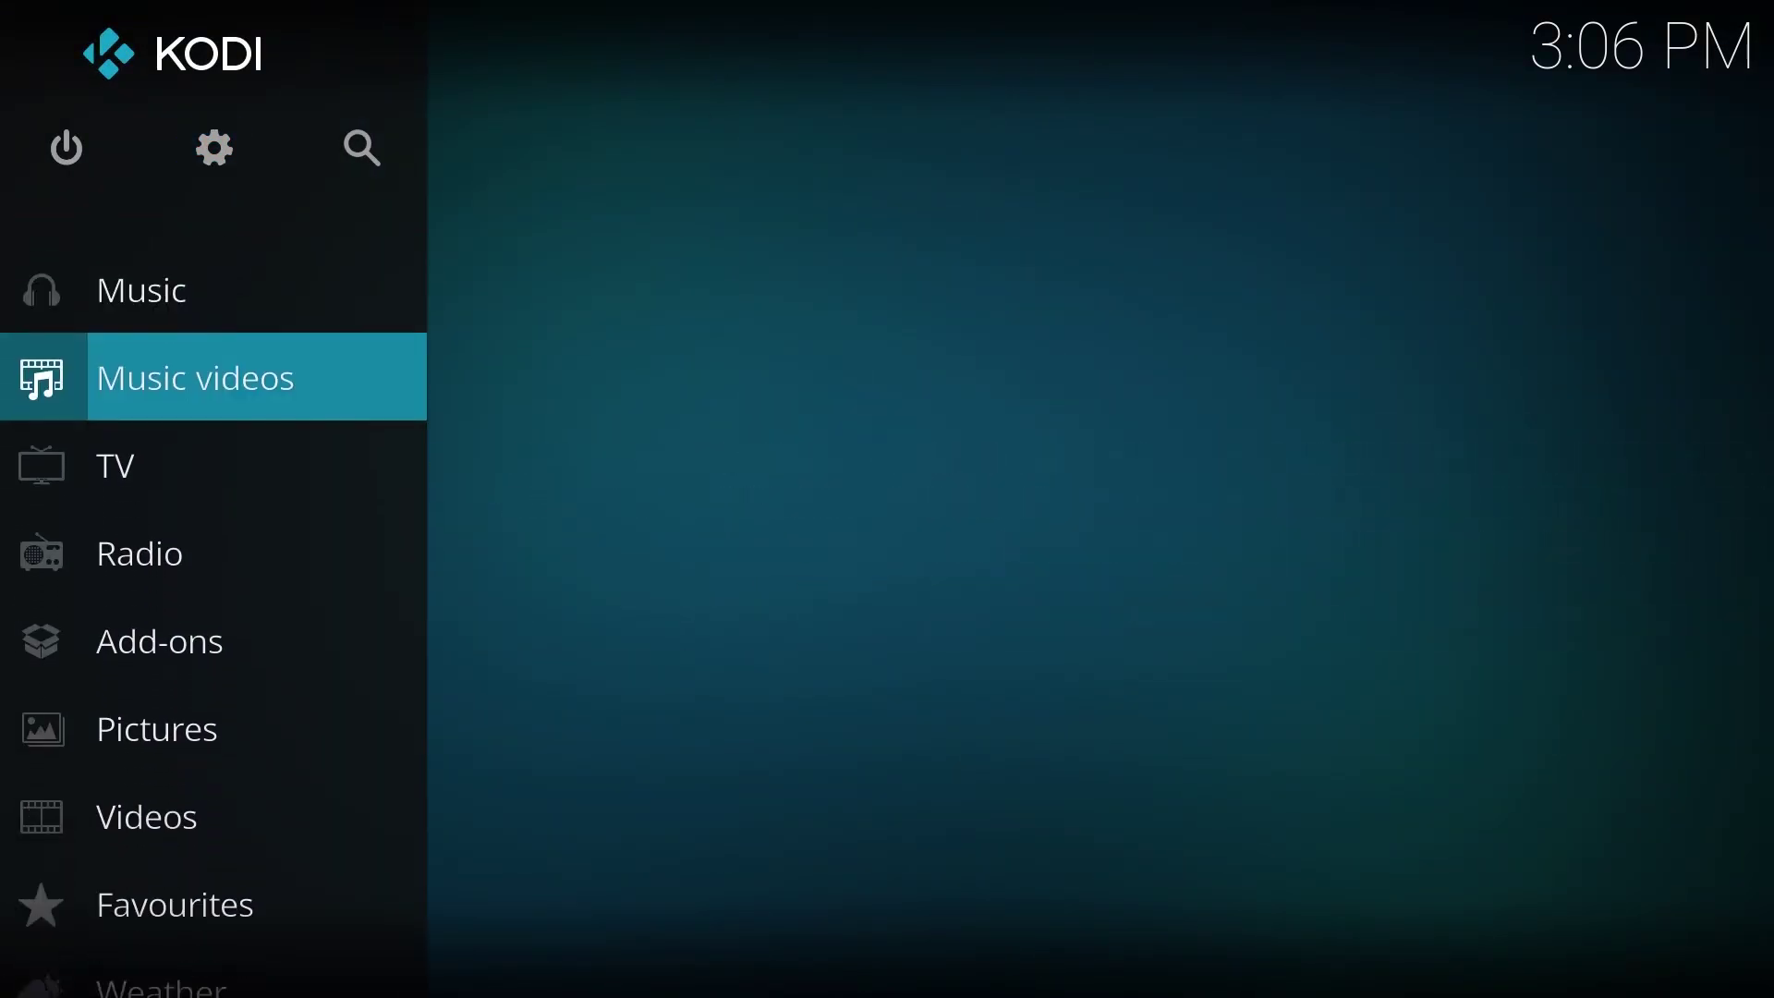
key(Down)
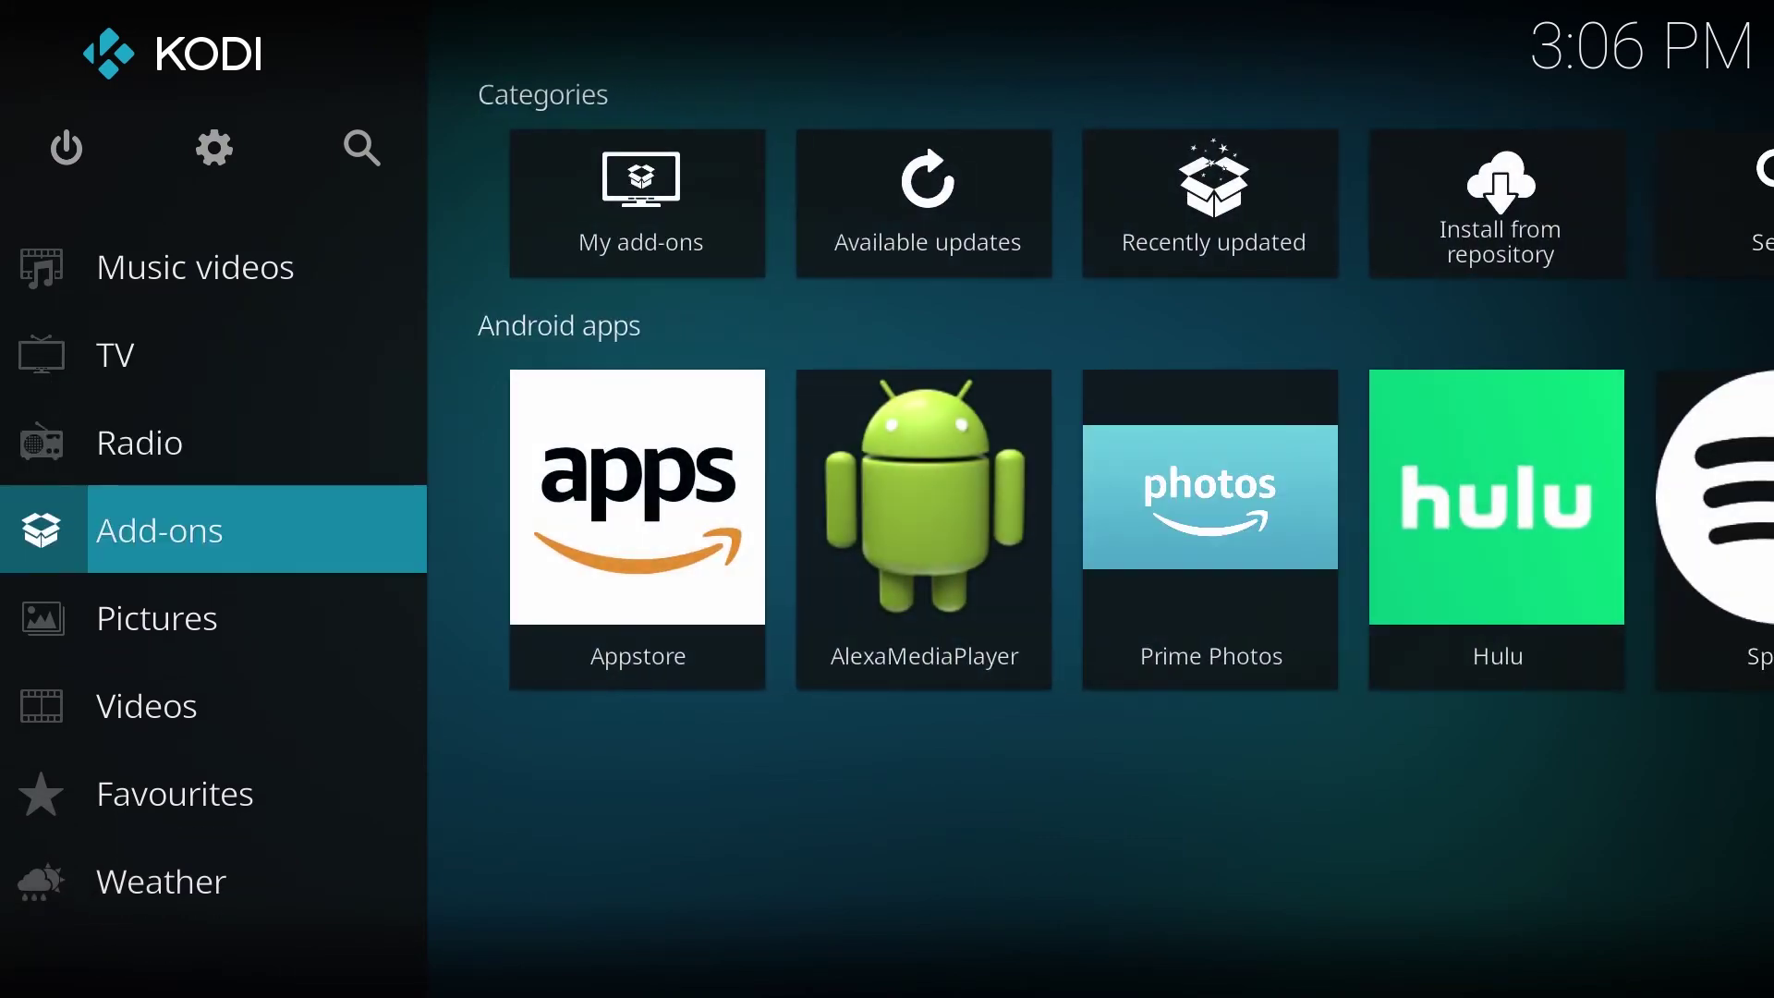
key(Return)
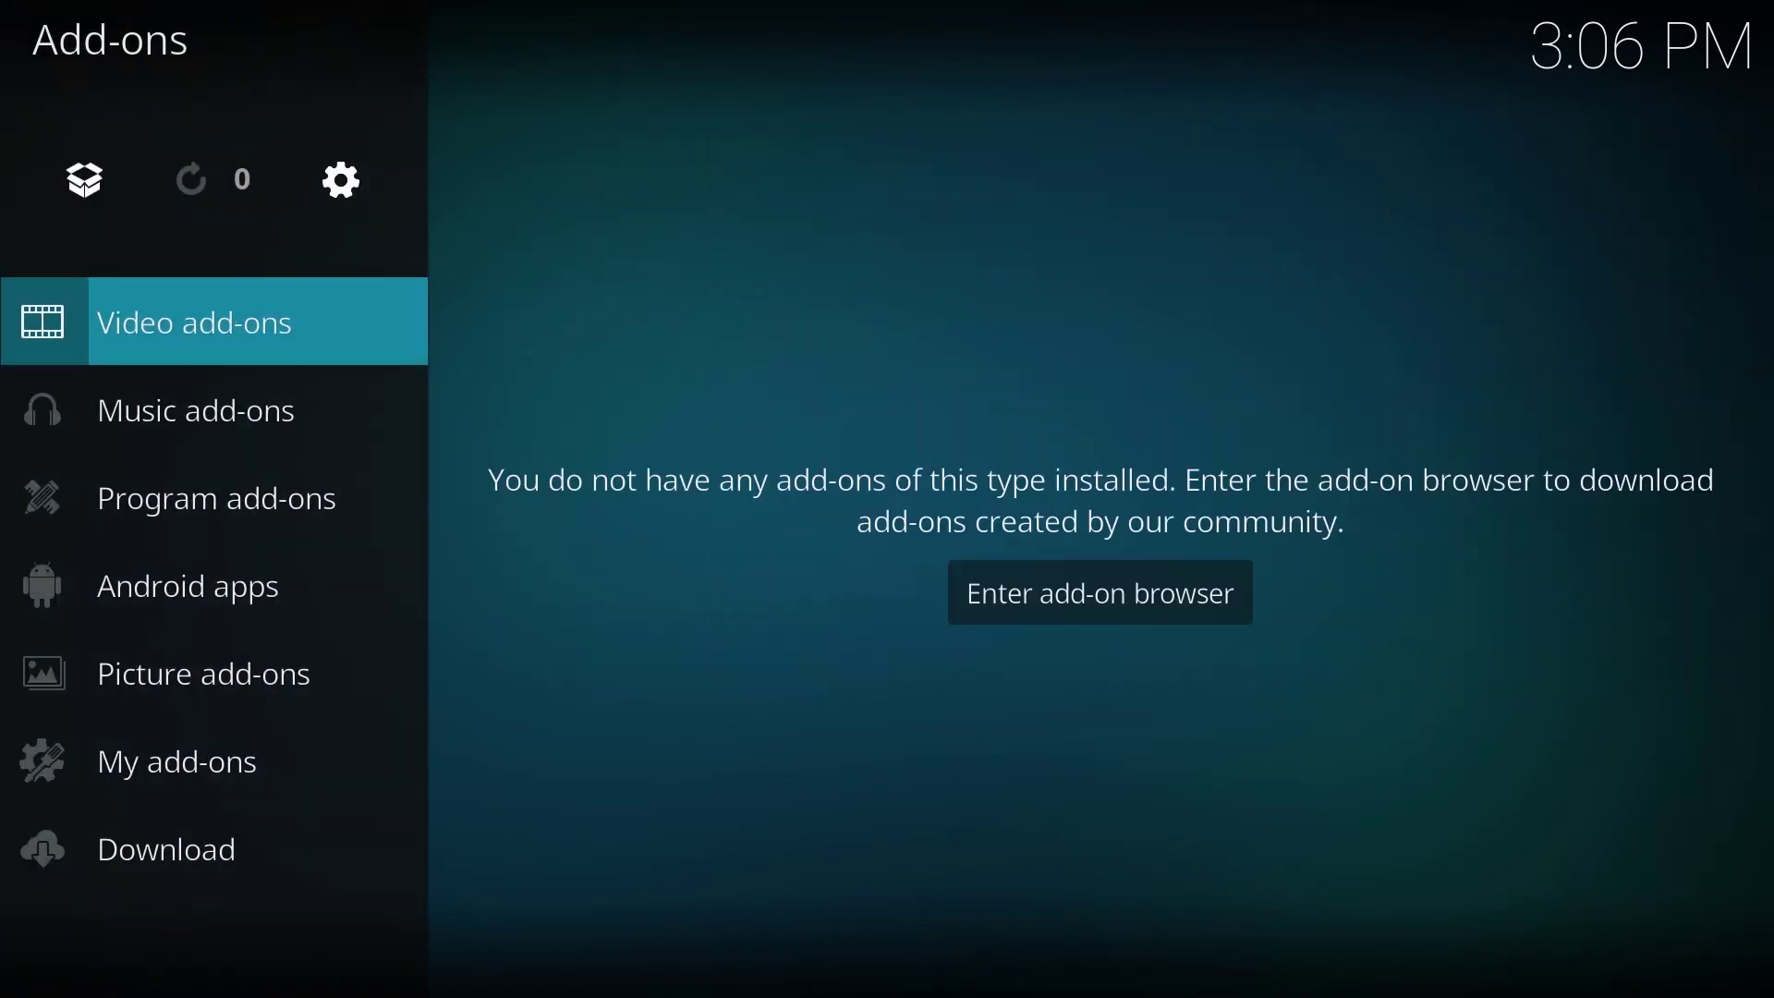
Open the add-on browser and choose to install an add-on from a zip file
key(Up)
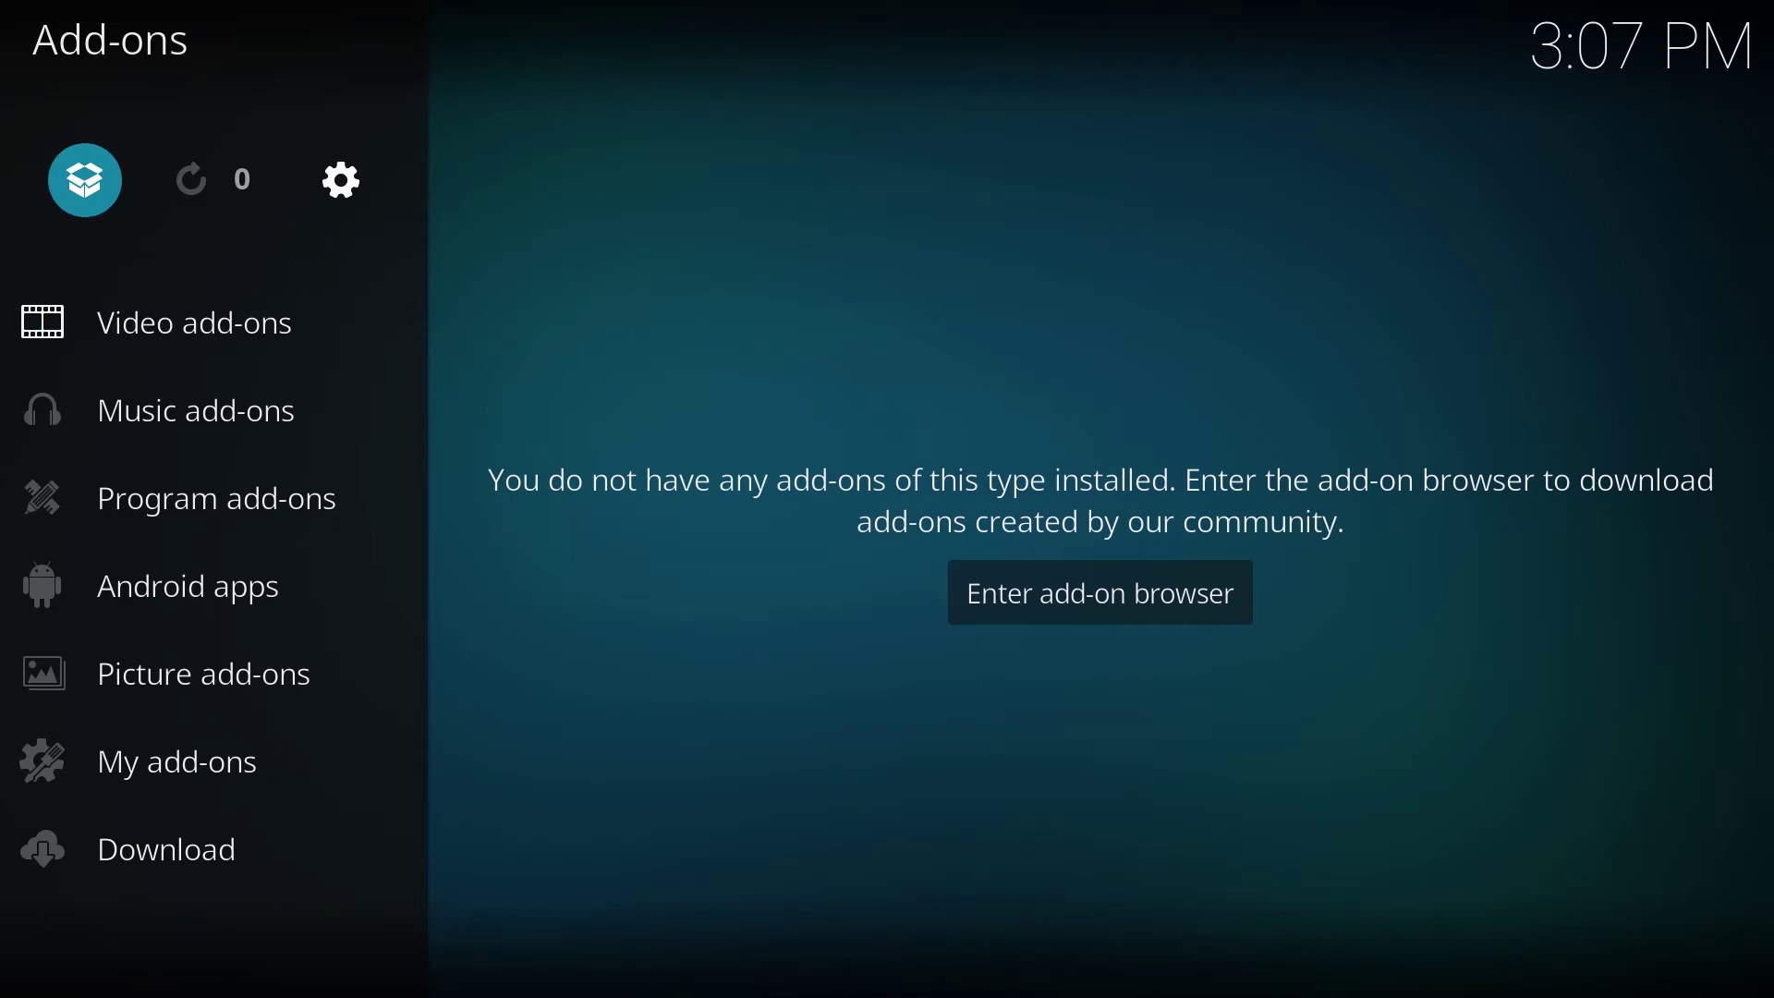
key(Right)
key(Return)
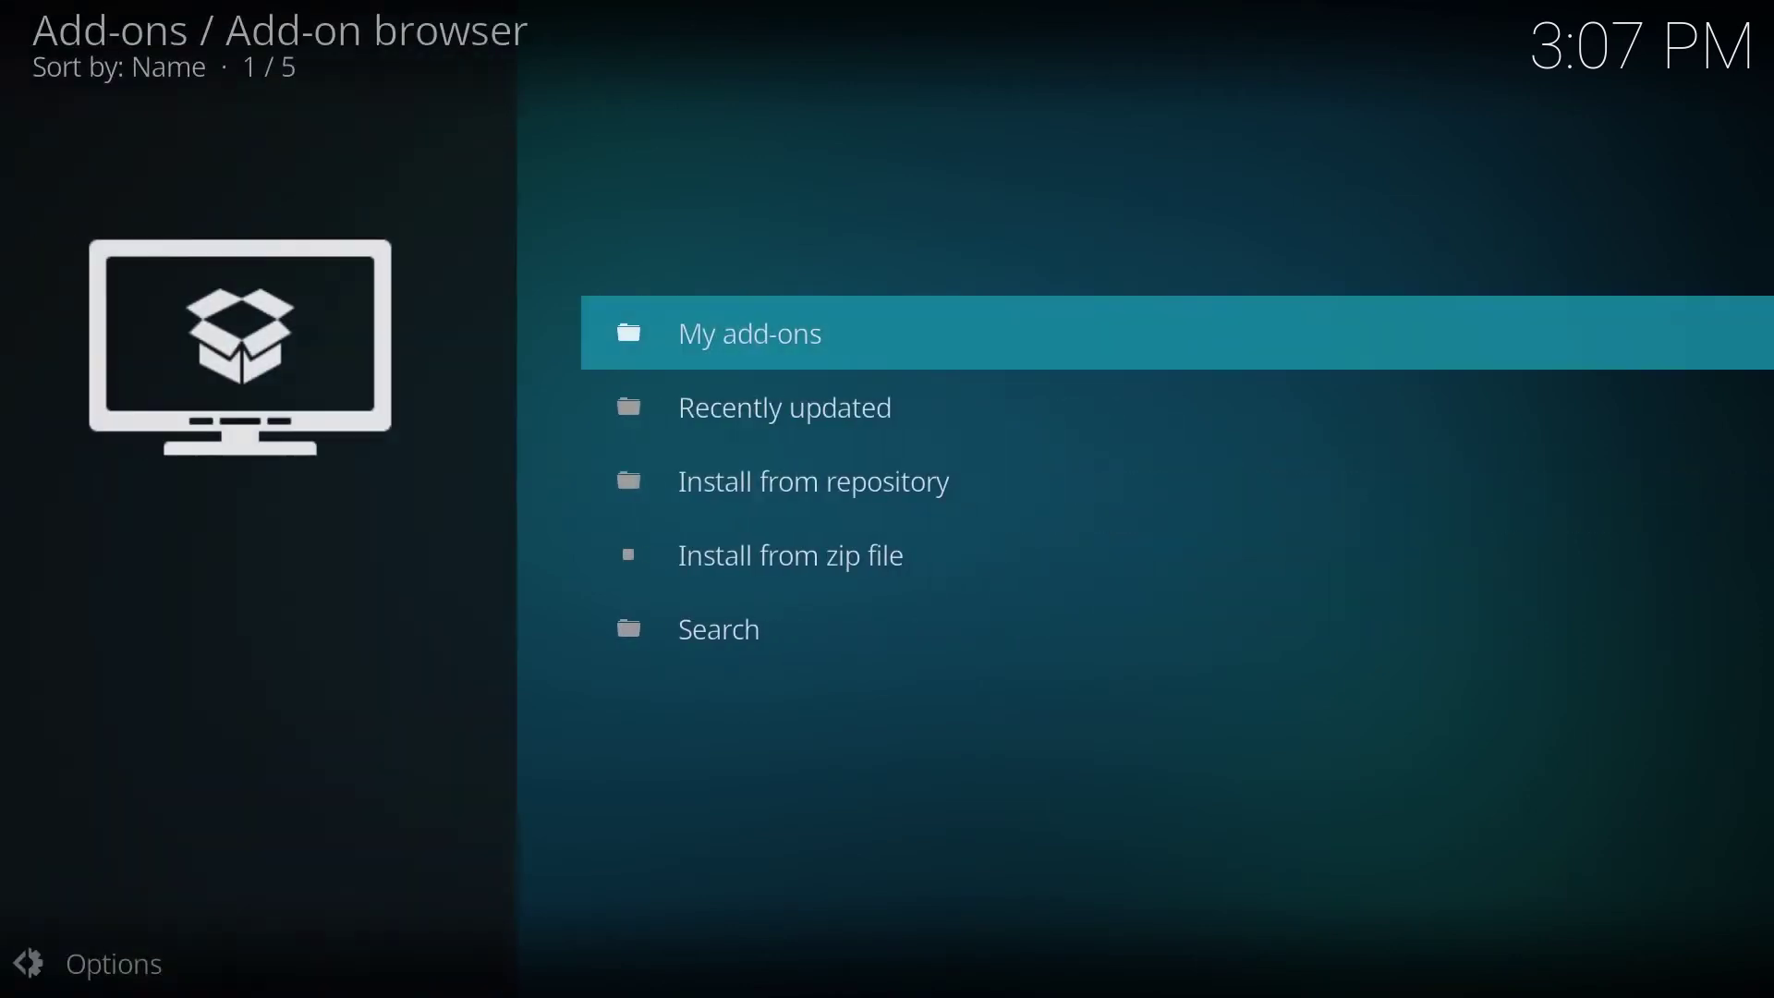
key(Down)
key(Down)
key(Down)
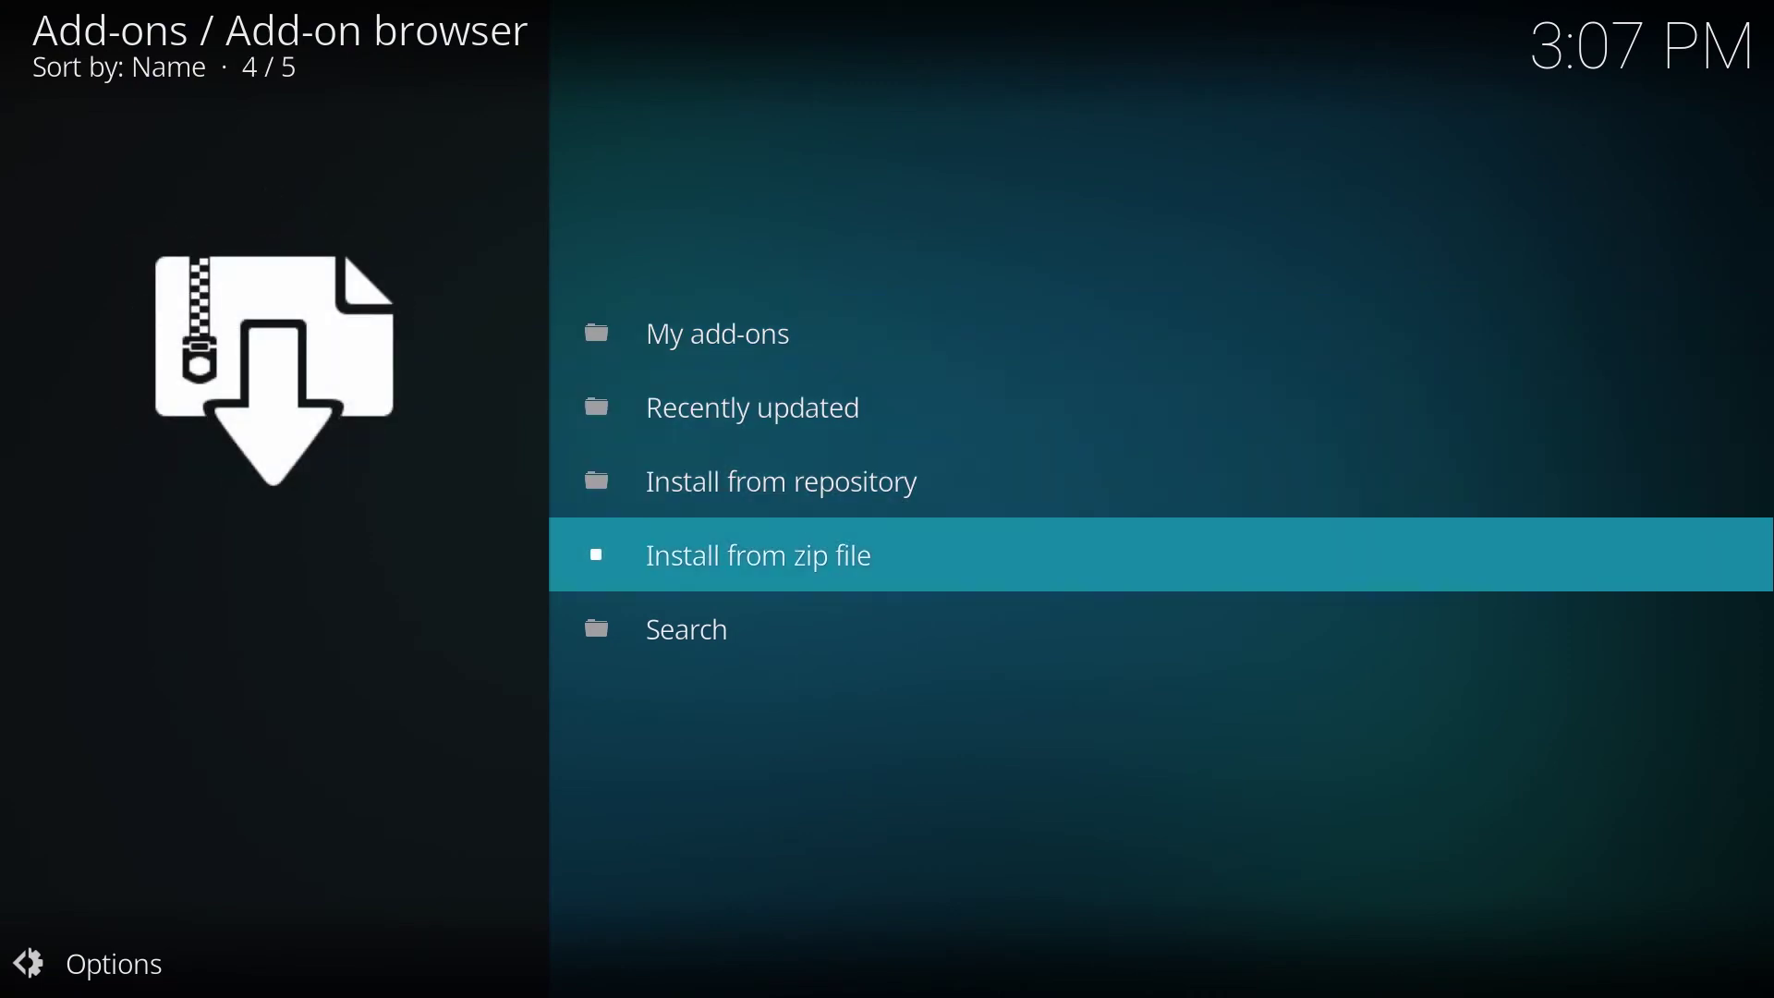
key(Return)
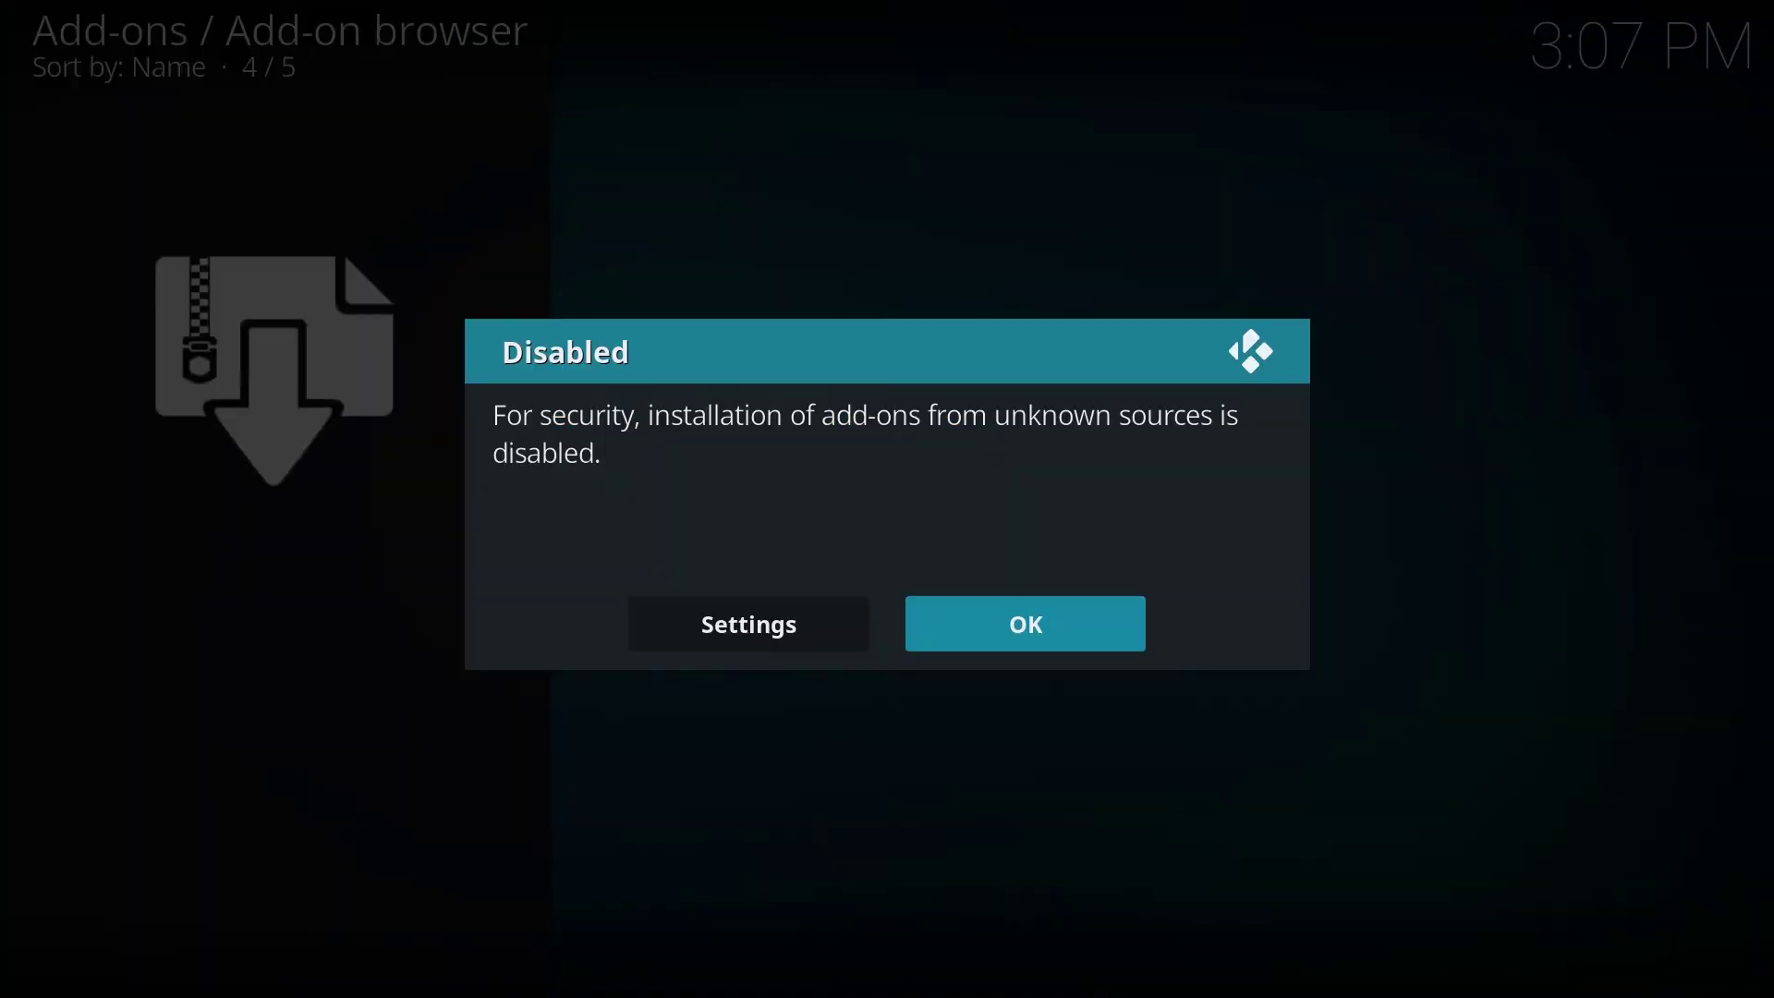
Open the add-on settings and allow installation from unknown sources
key(Left)
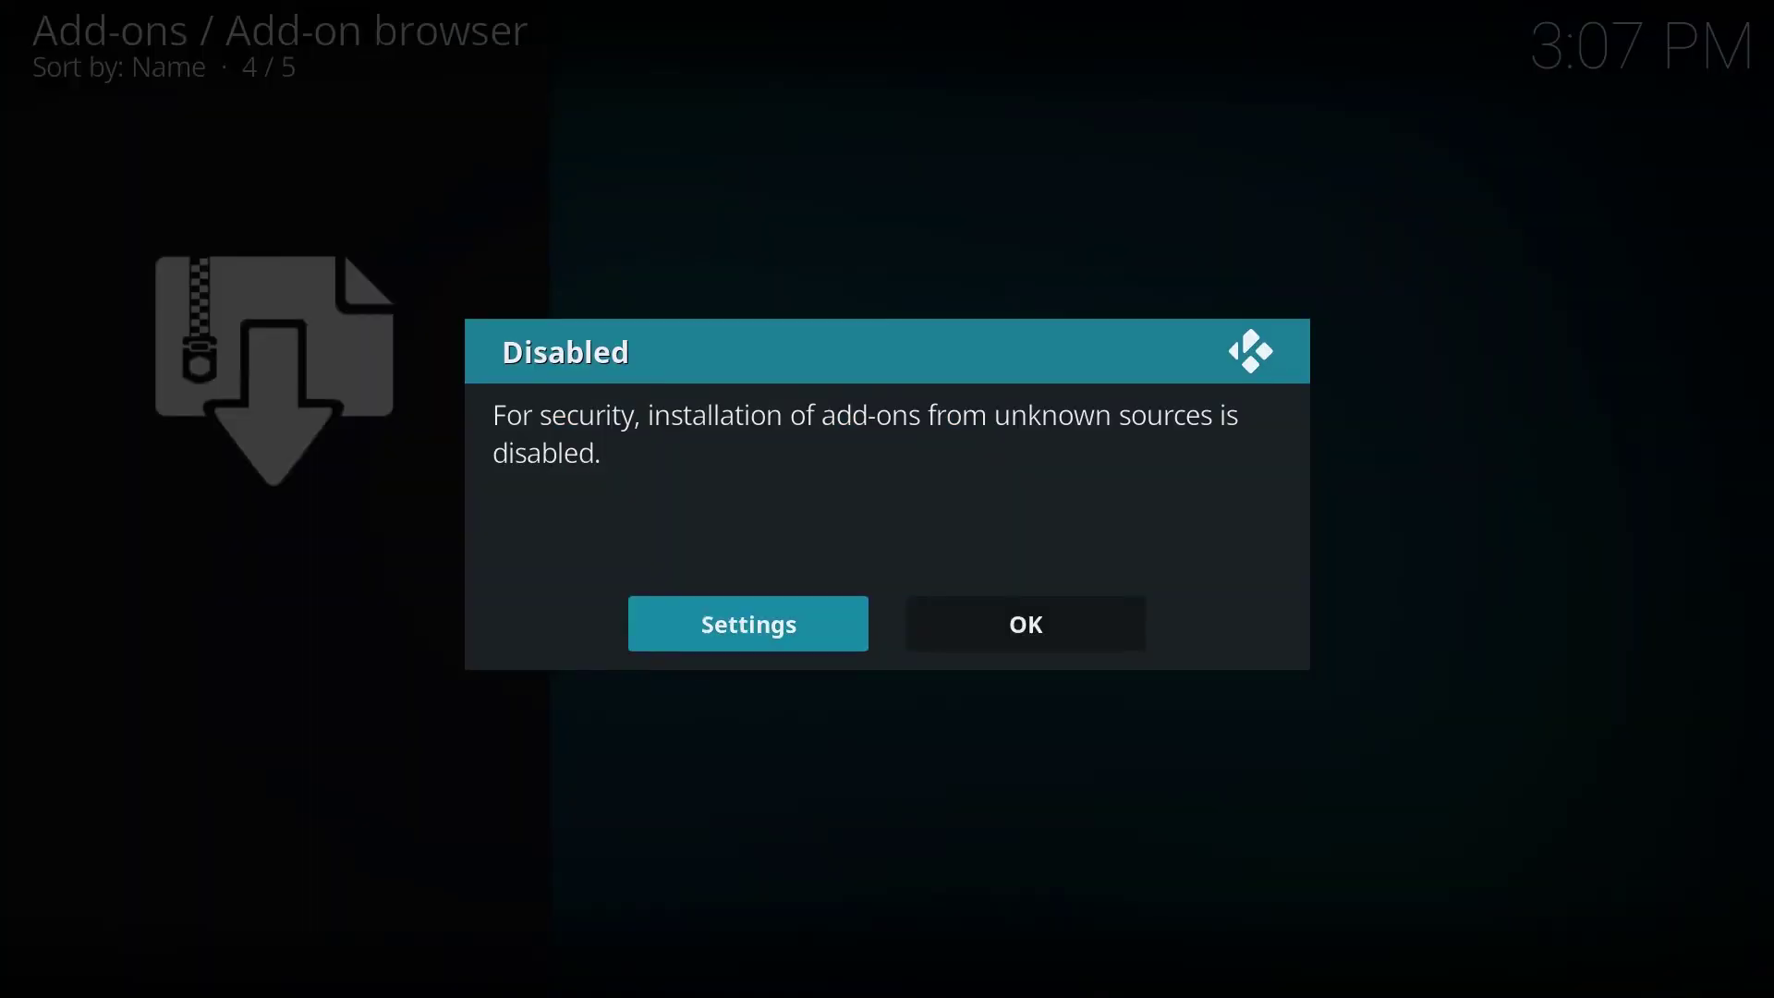
key(Return)
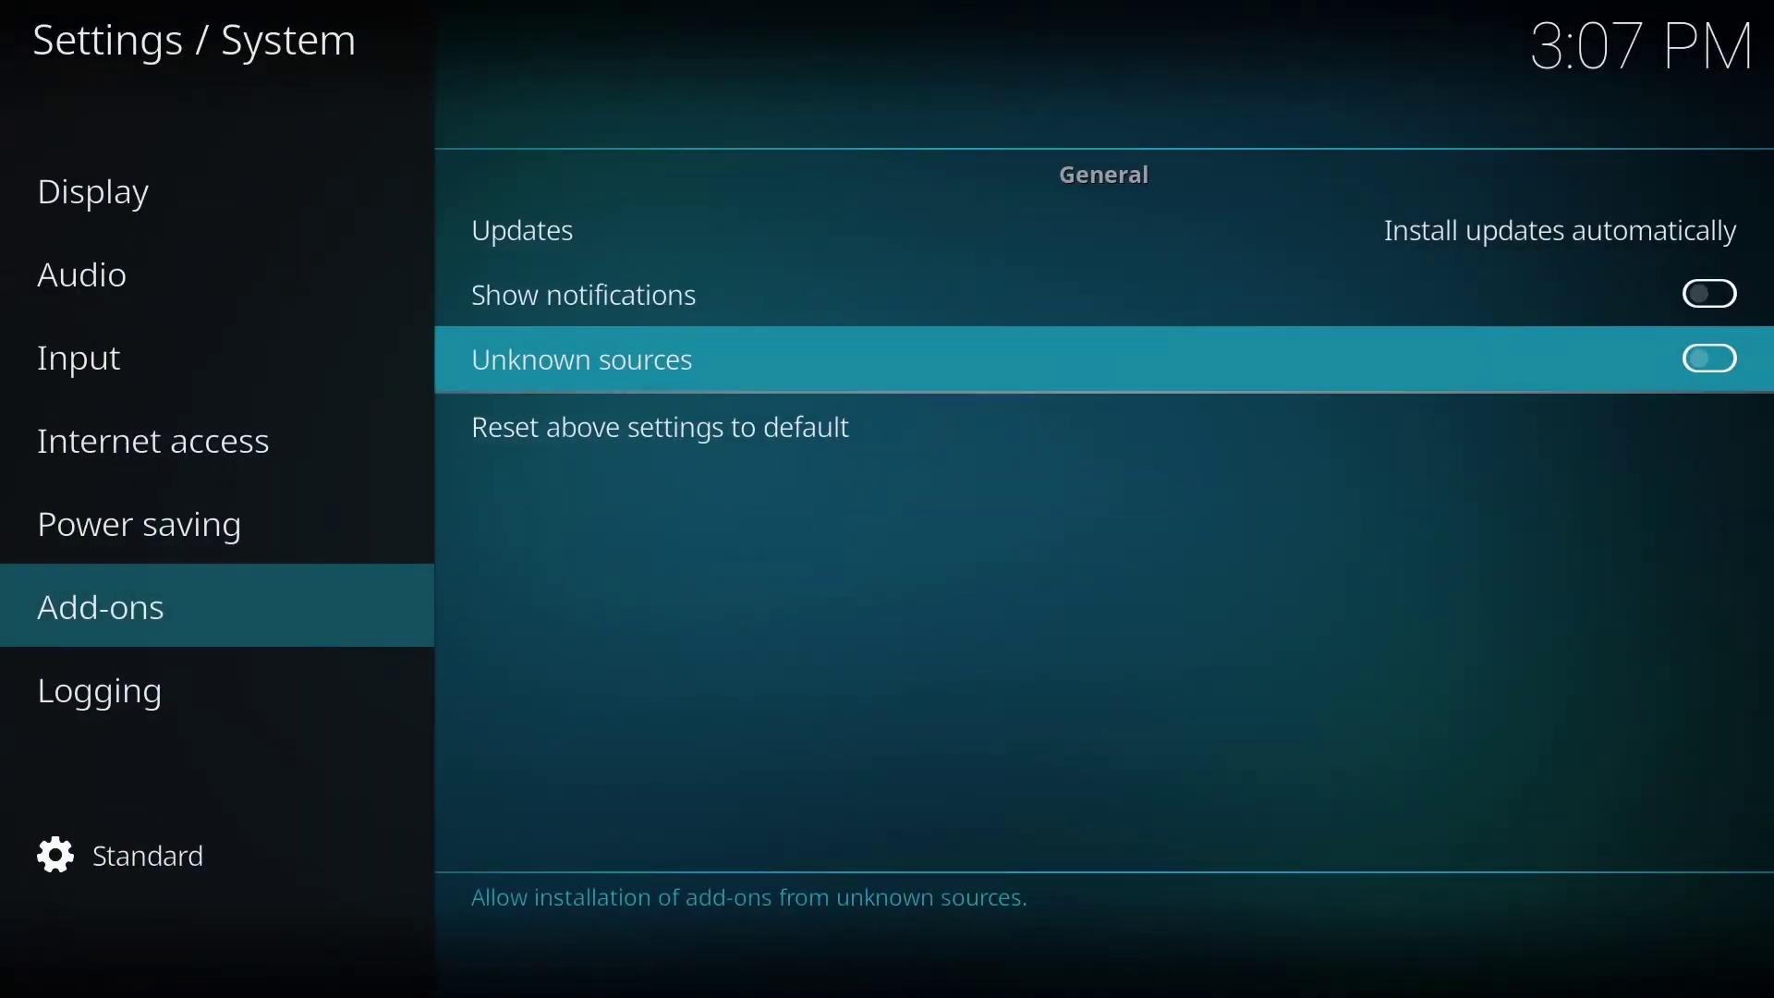
key(Return)
key(Left)
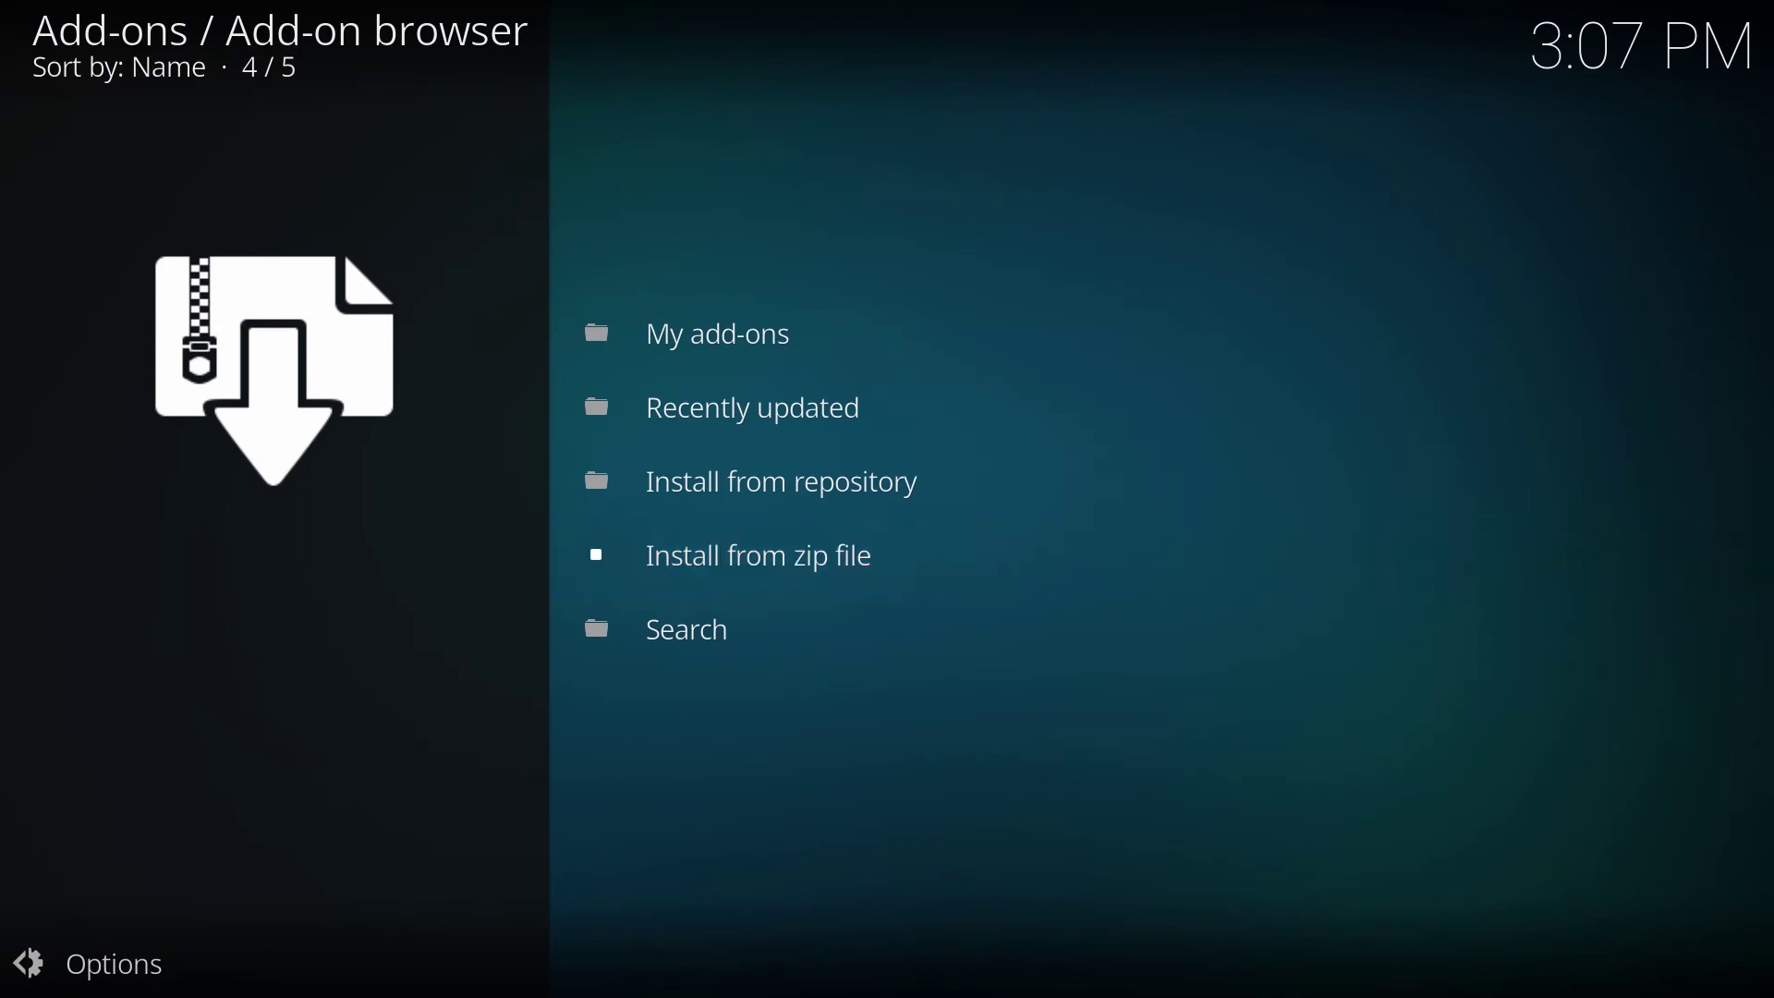
Open the no limits source as the location for the zip file installation
key(Down)
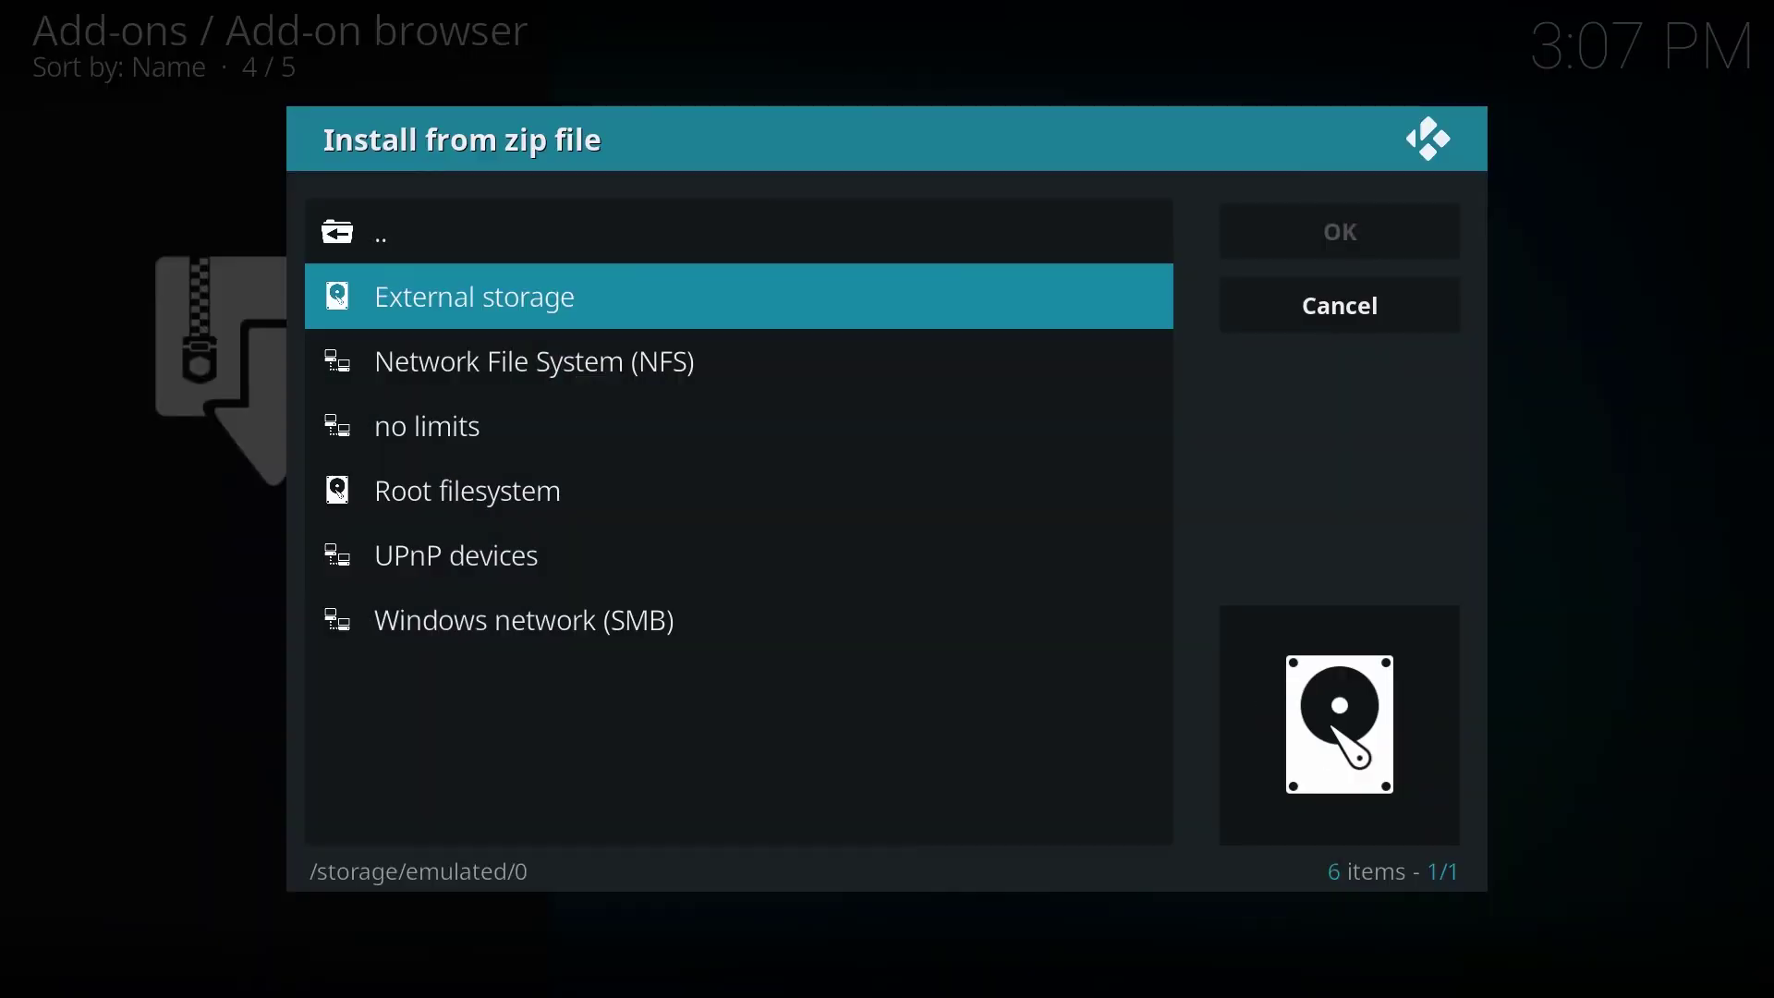
key(Down)
key(Down)
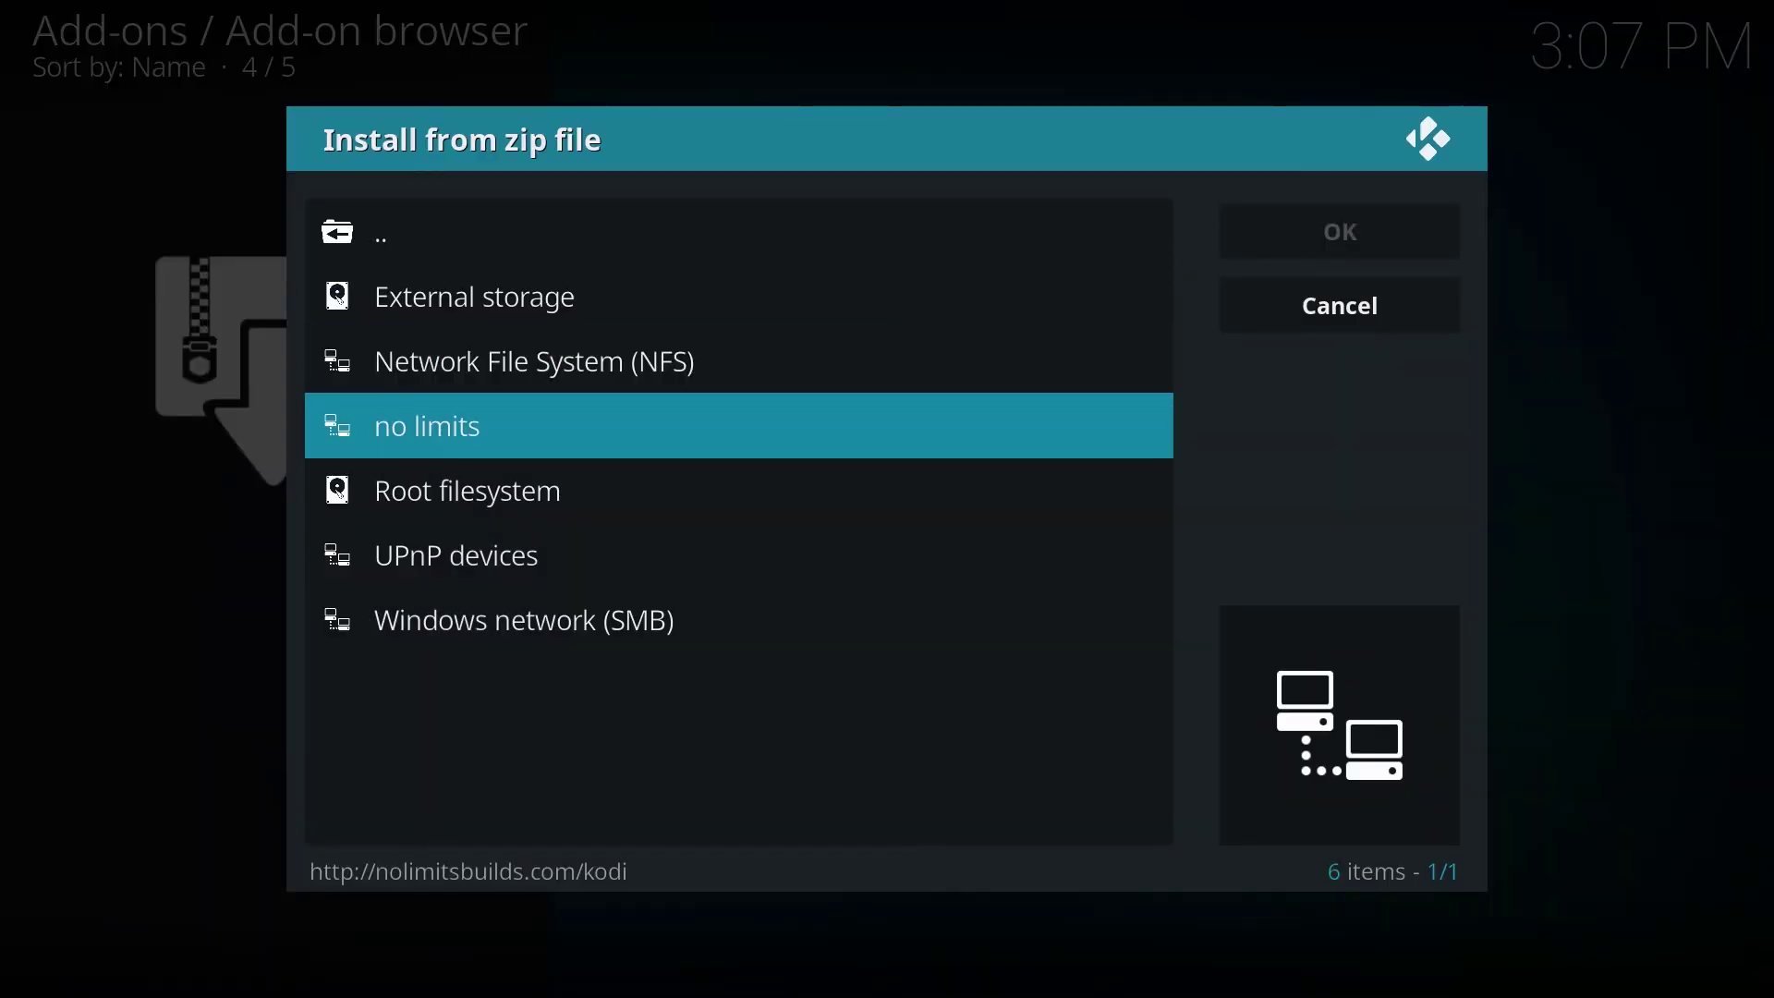
key(Return)
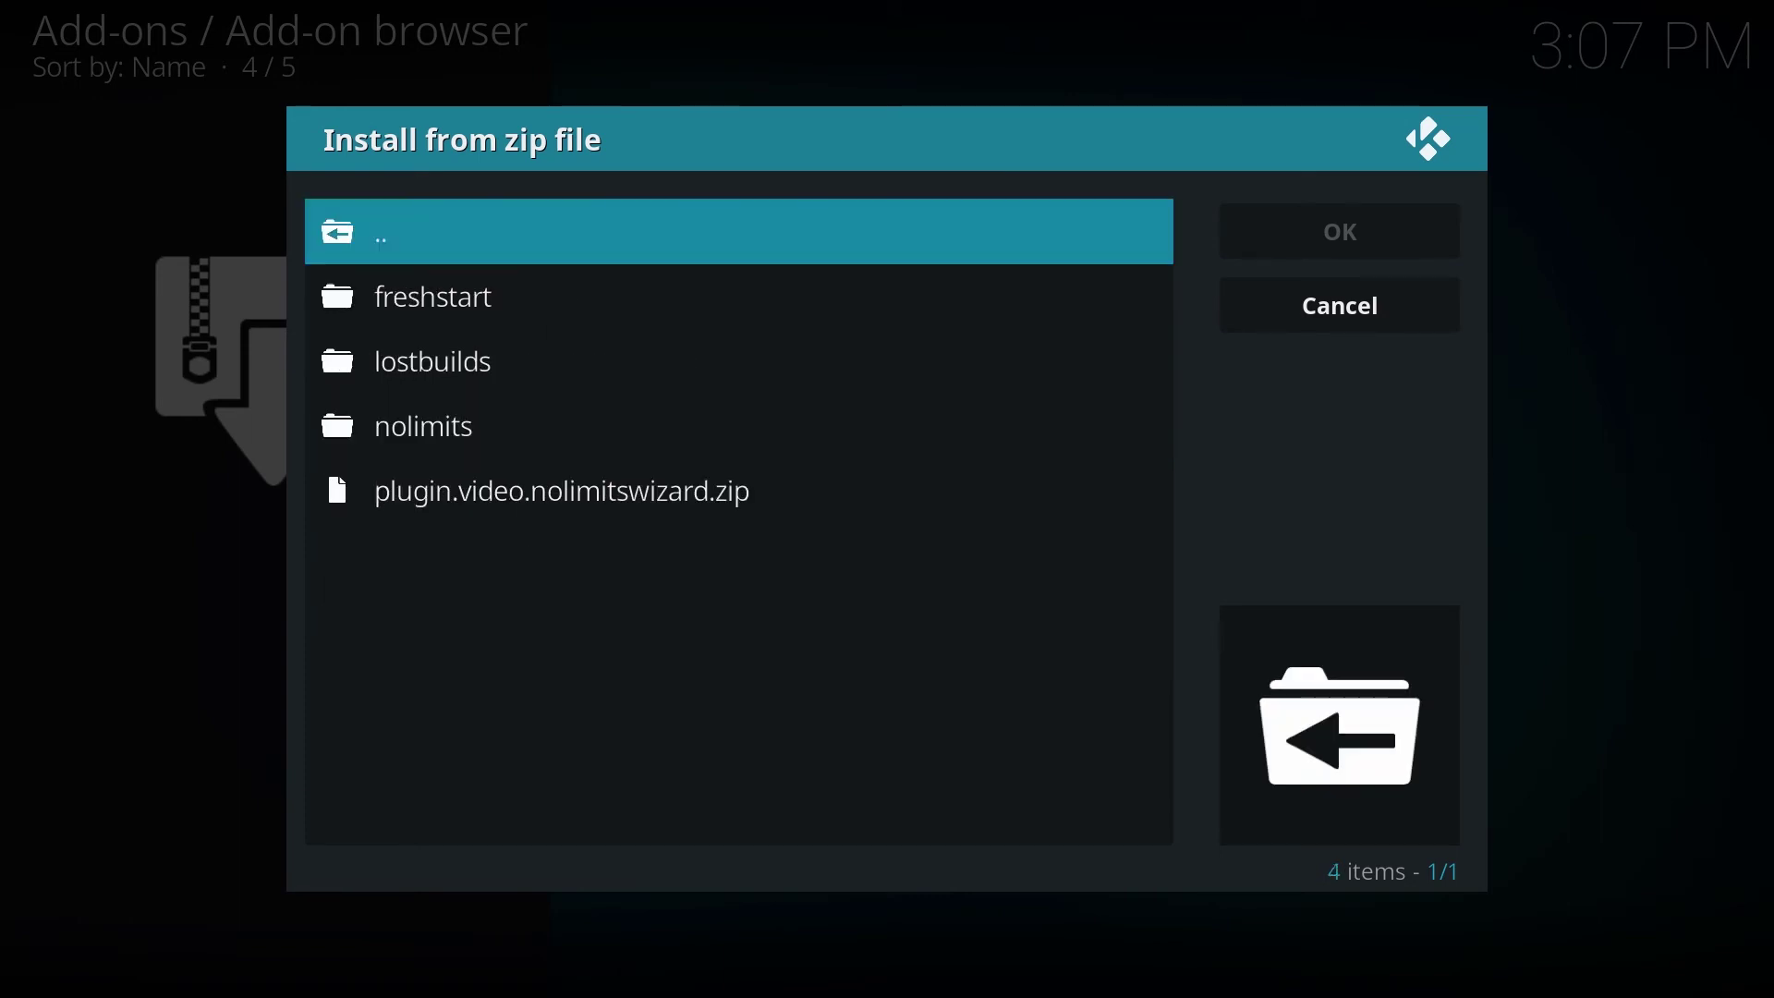
Install the add-on from plugin.video.nolimitswizard.zip
key(Down)
key(Down)
key(Down)
key(Down)
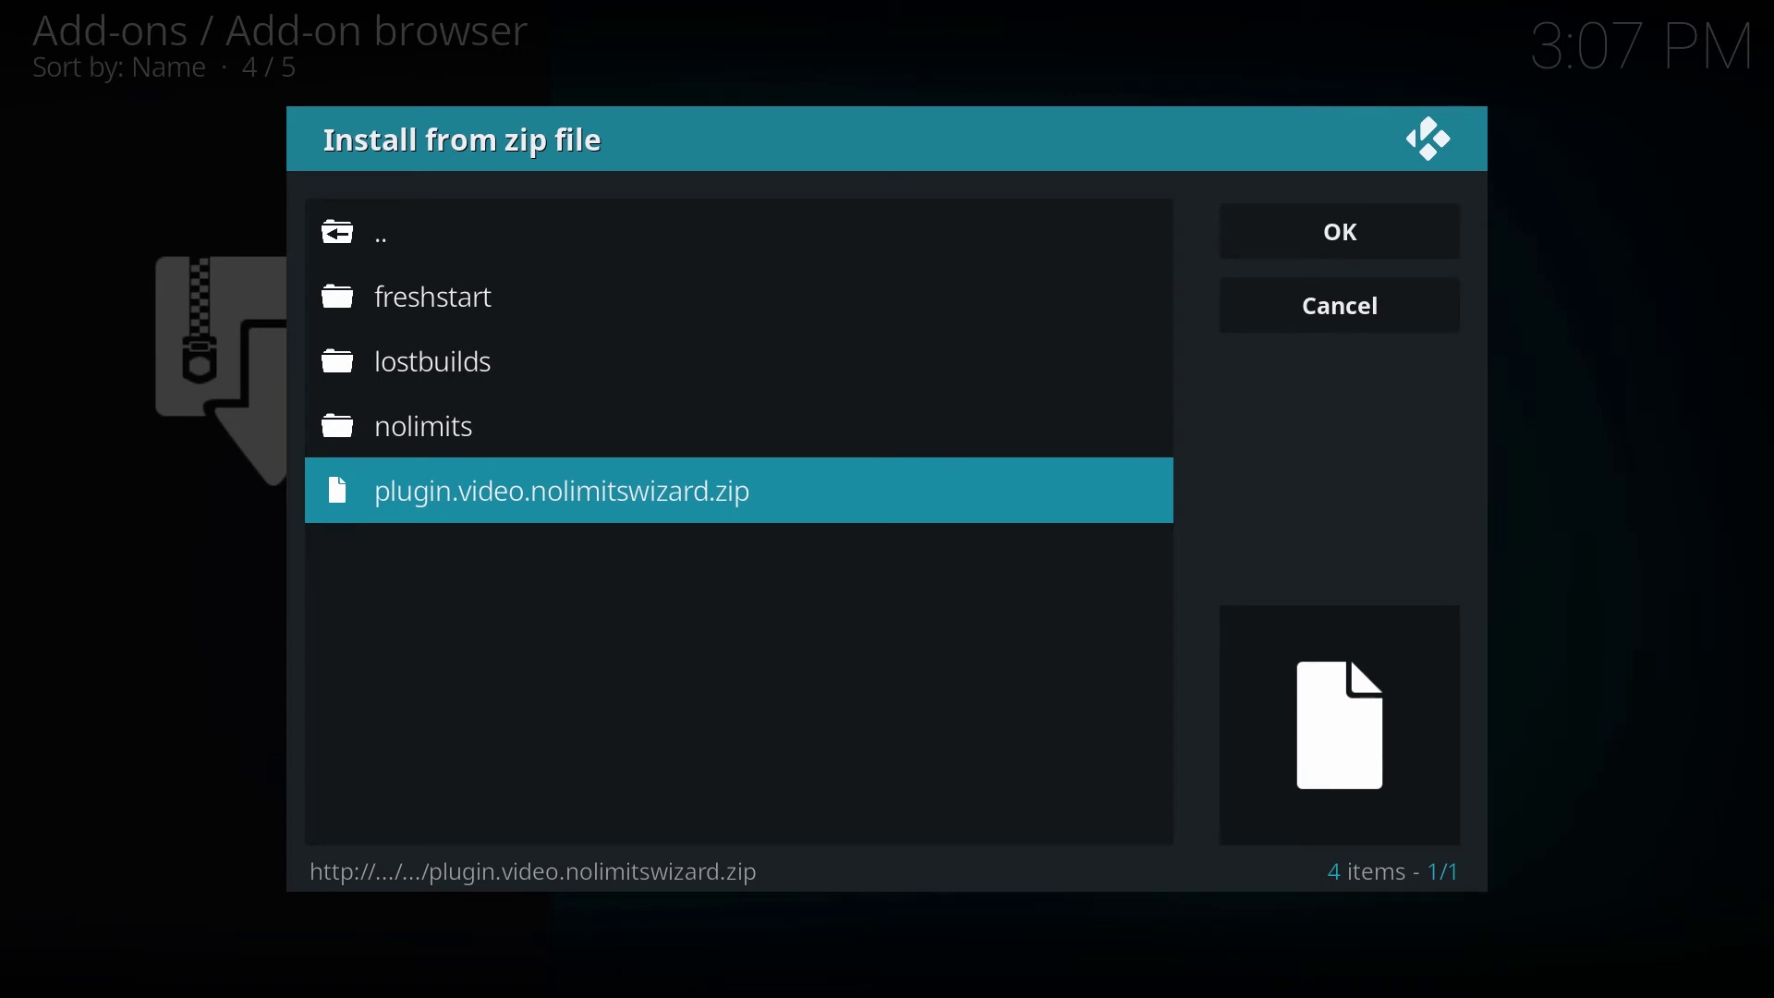
key(Return)
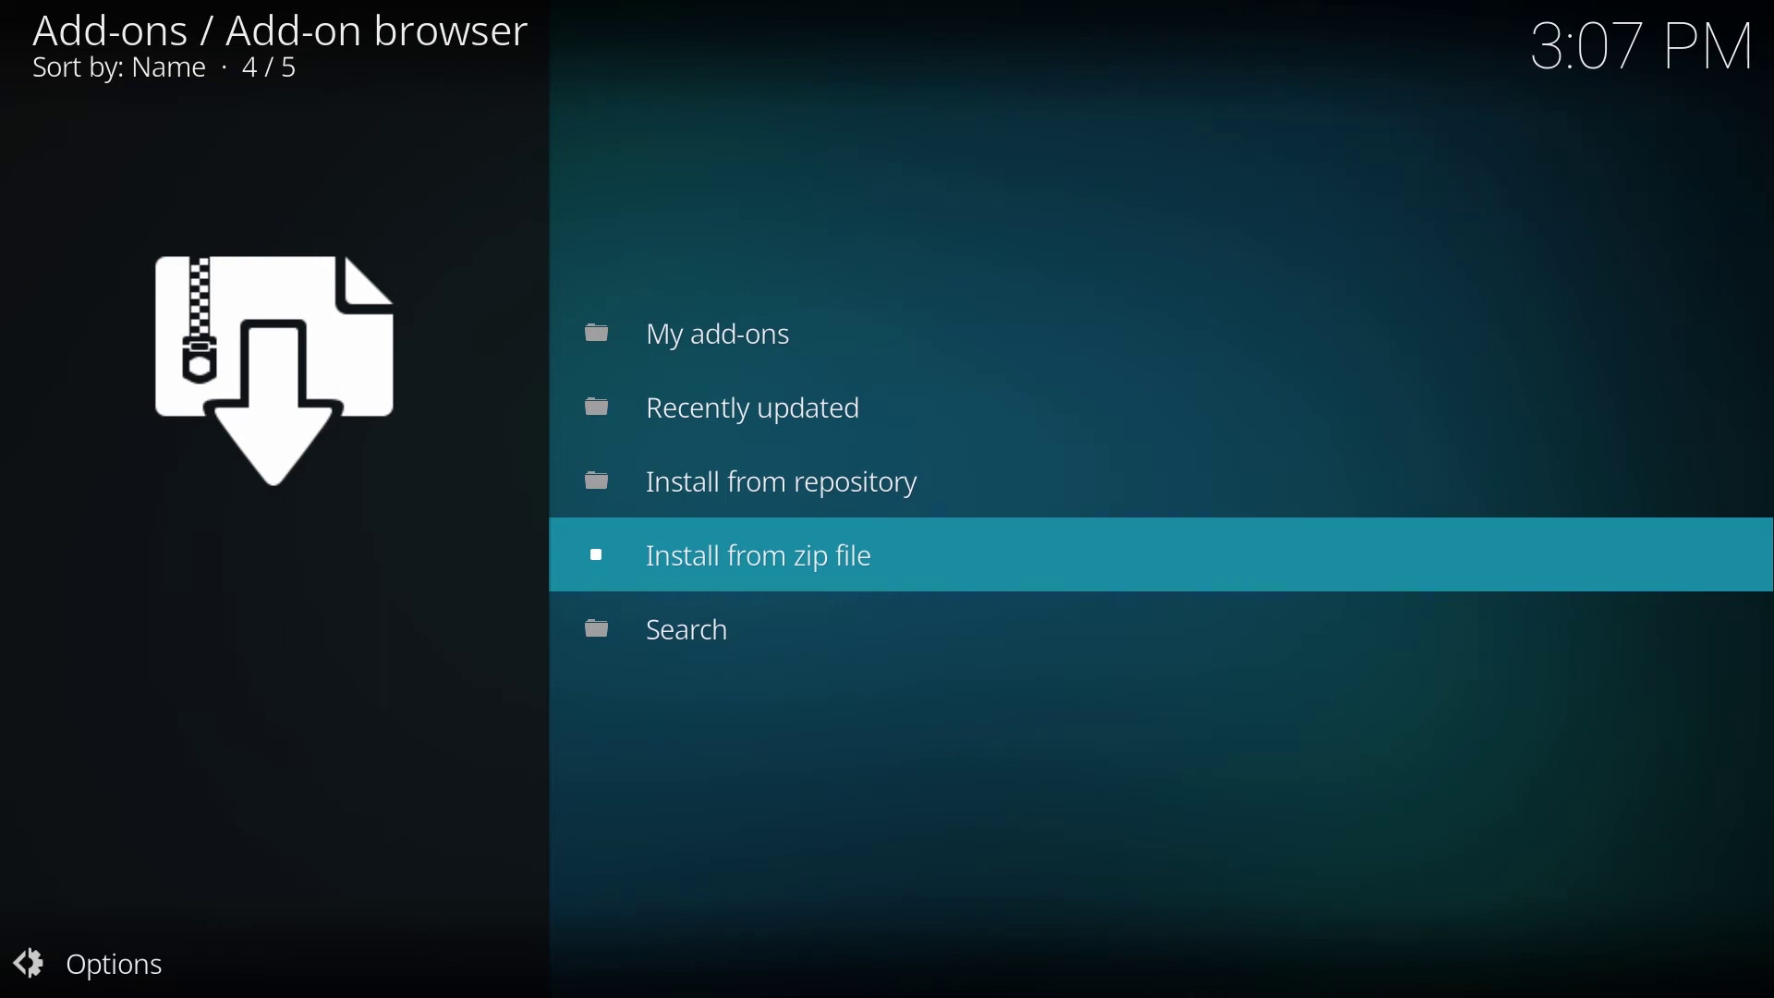
Return to the Video add-ons and open No Limits Wizard
key(BackSpace)
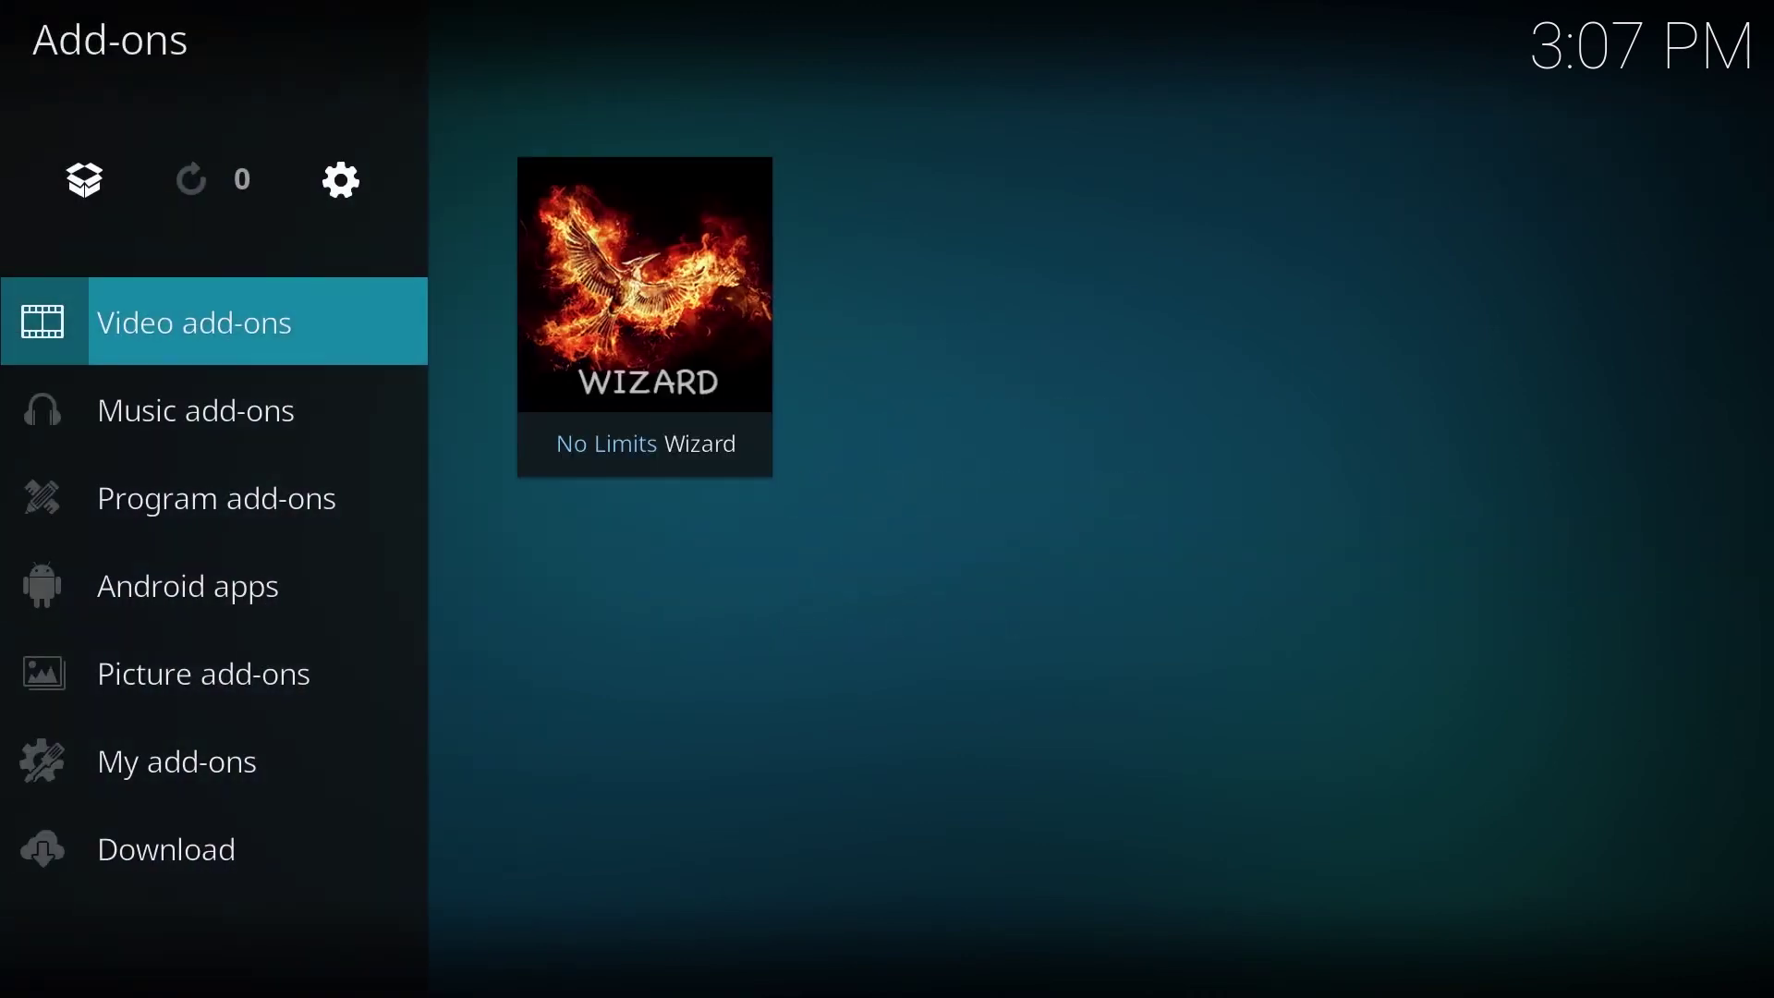
key(Right)
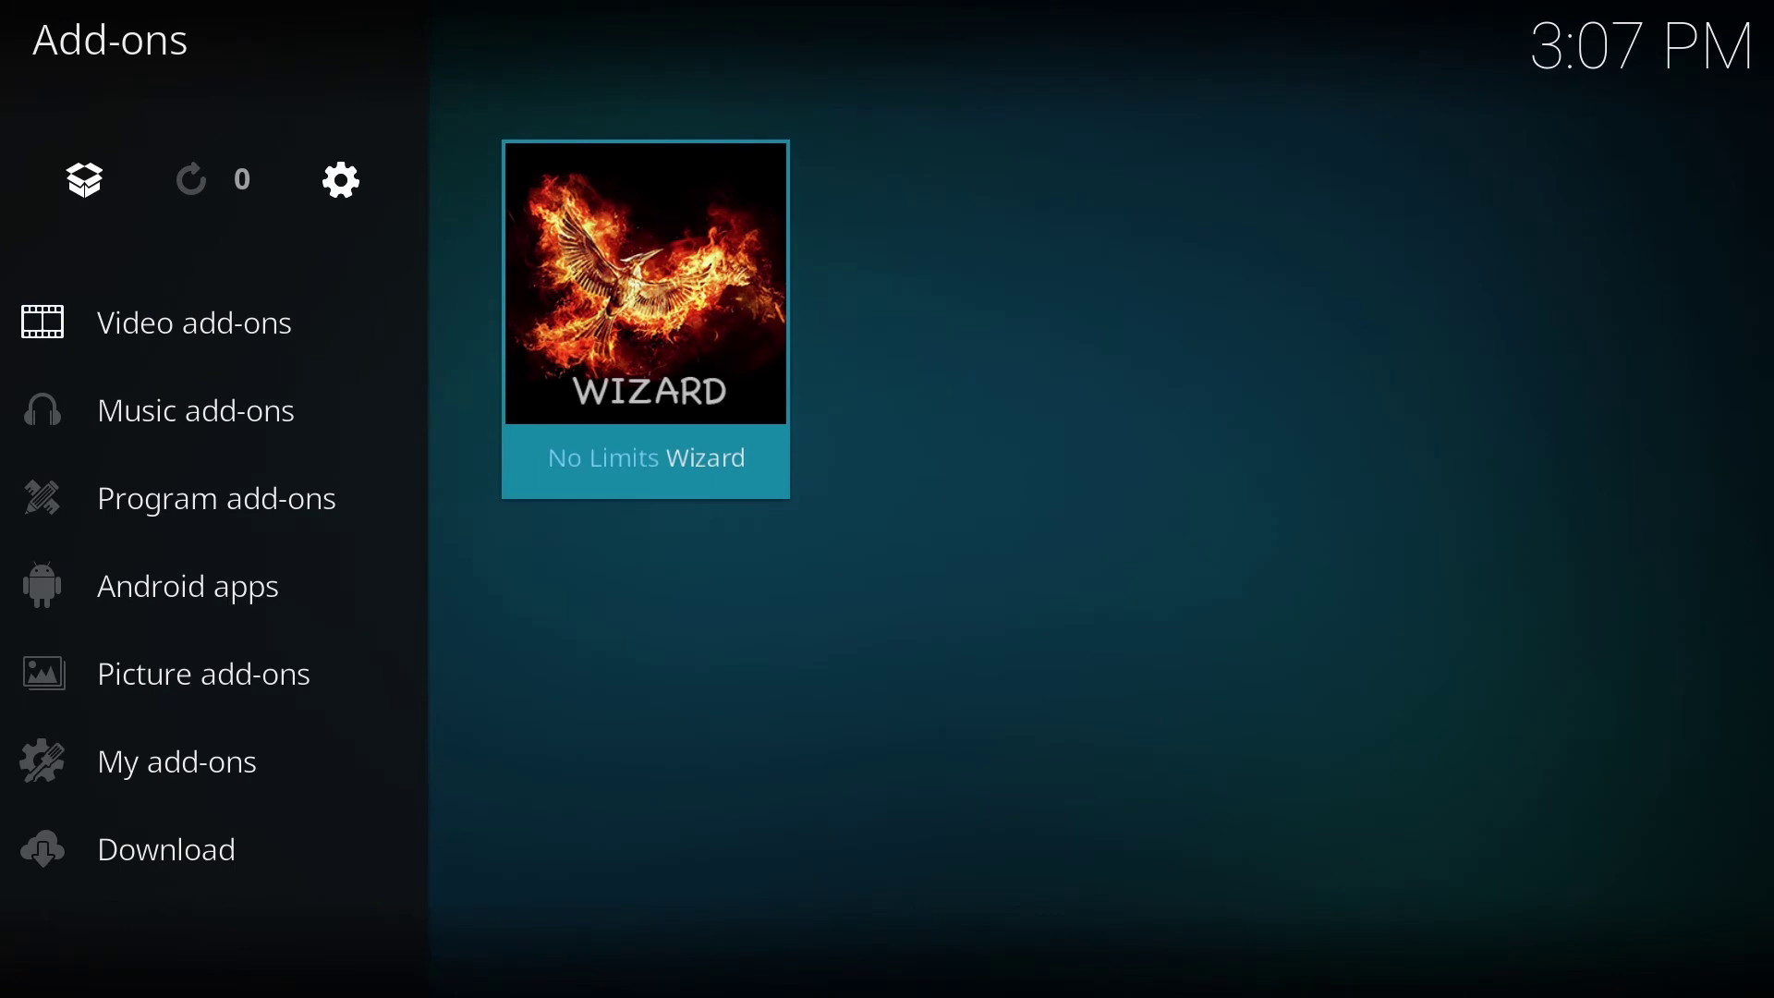
key(Return)
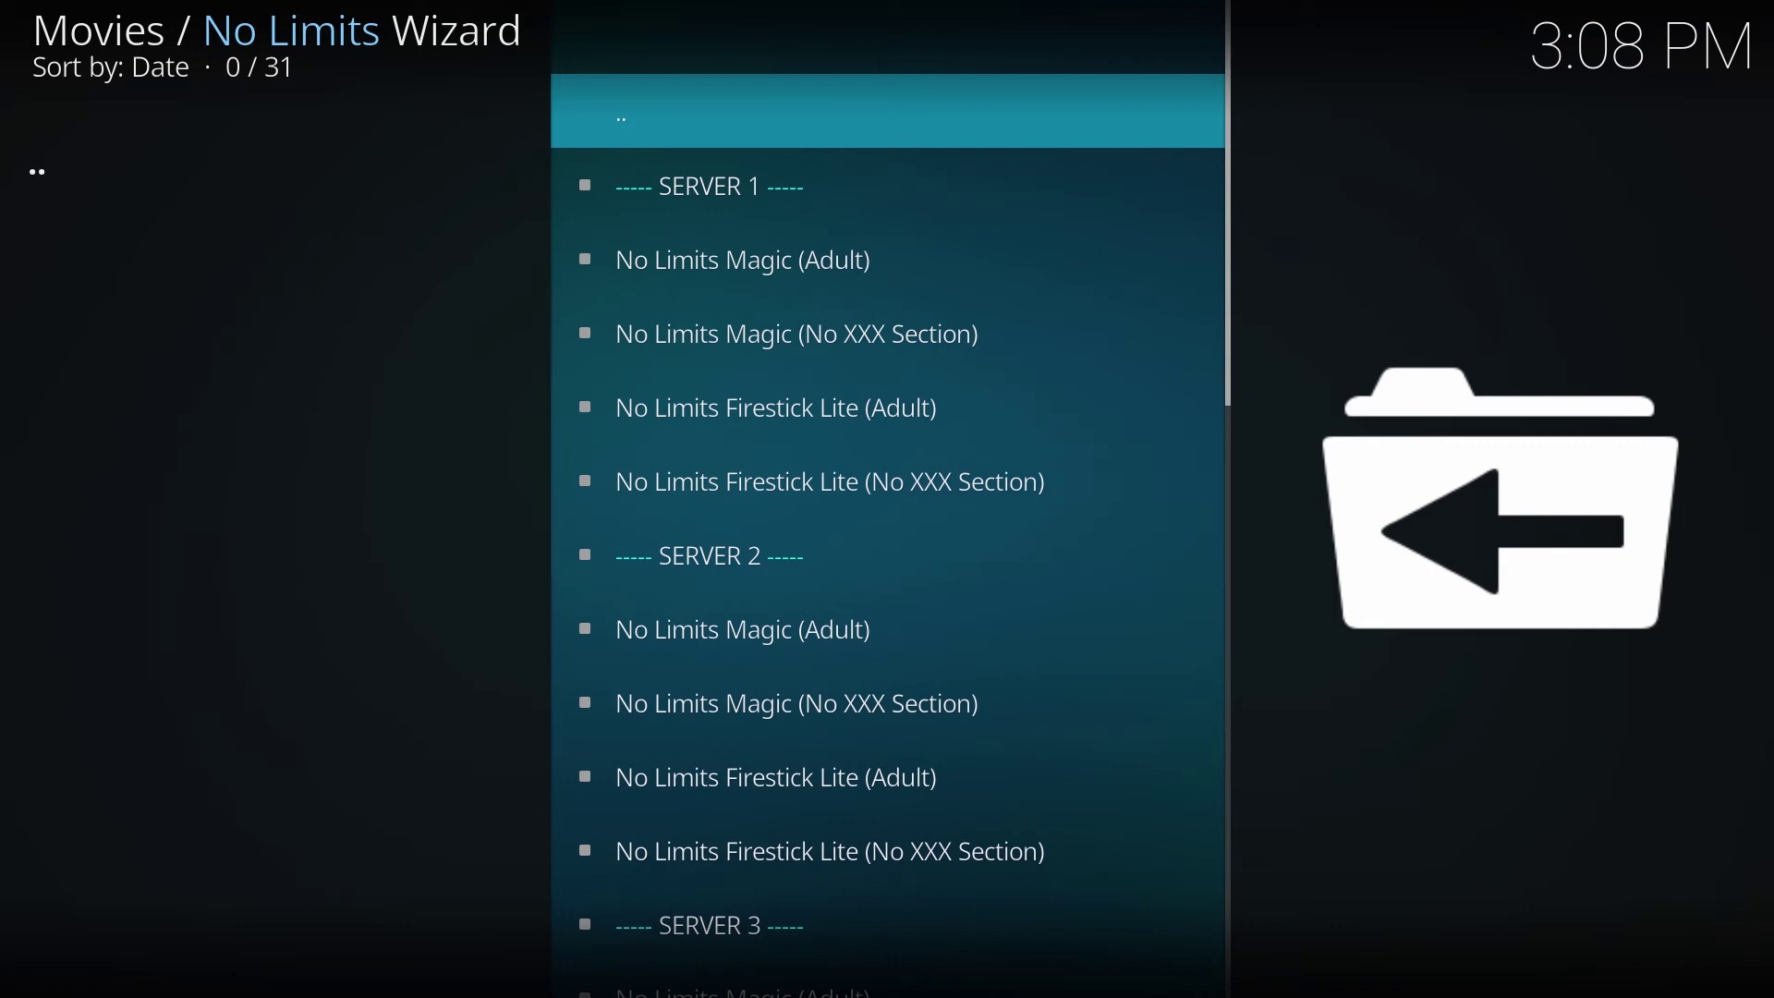
Install the No Limits Firestick Lite (Adult) build from Server 1 and acknowledge the force-close warning
key(Down)
key(Down)
key(Down)
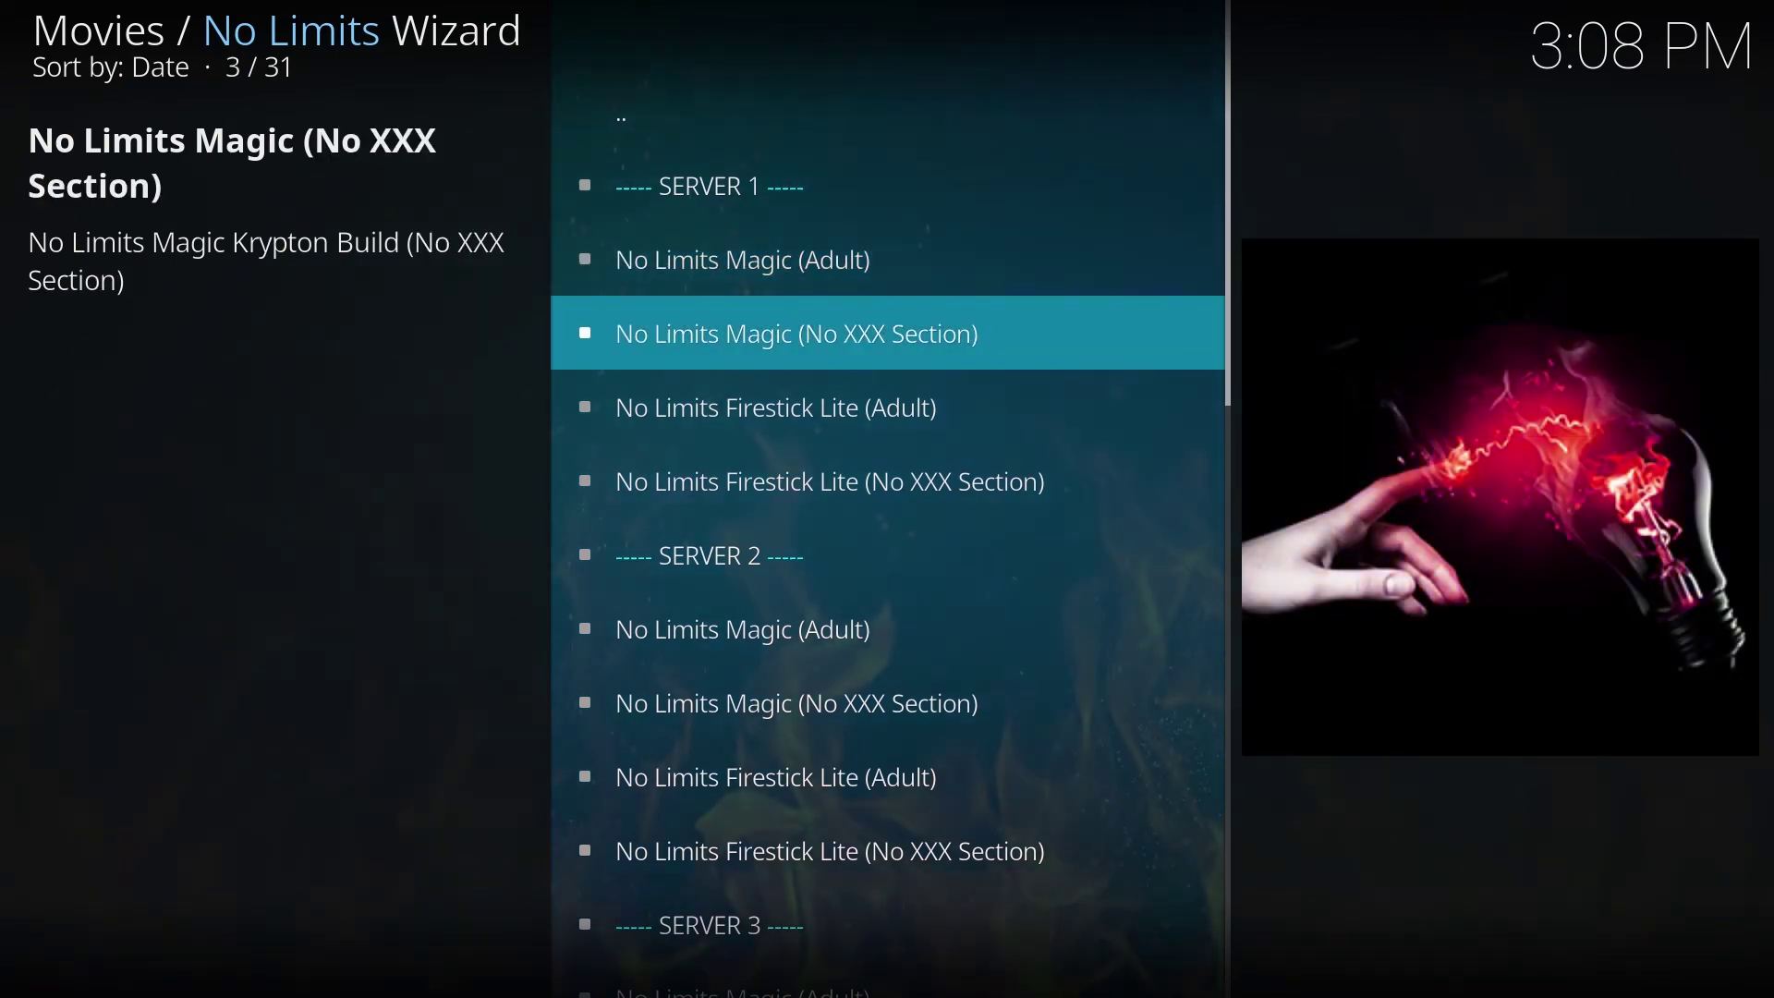
key(Down)
key(Down)
key(Down)
key(Down)
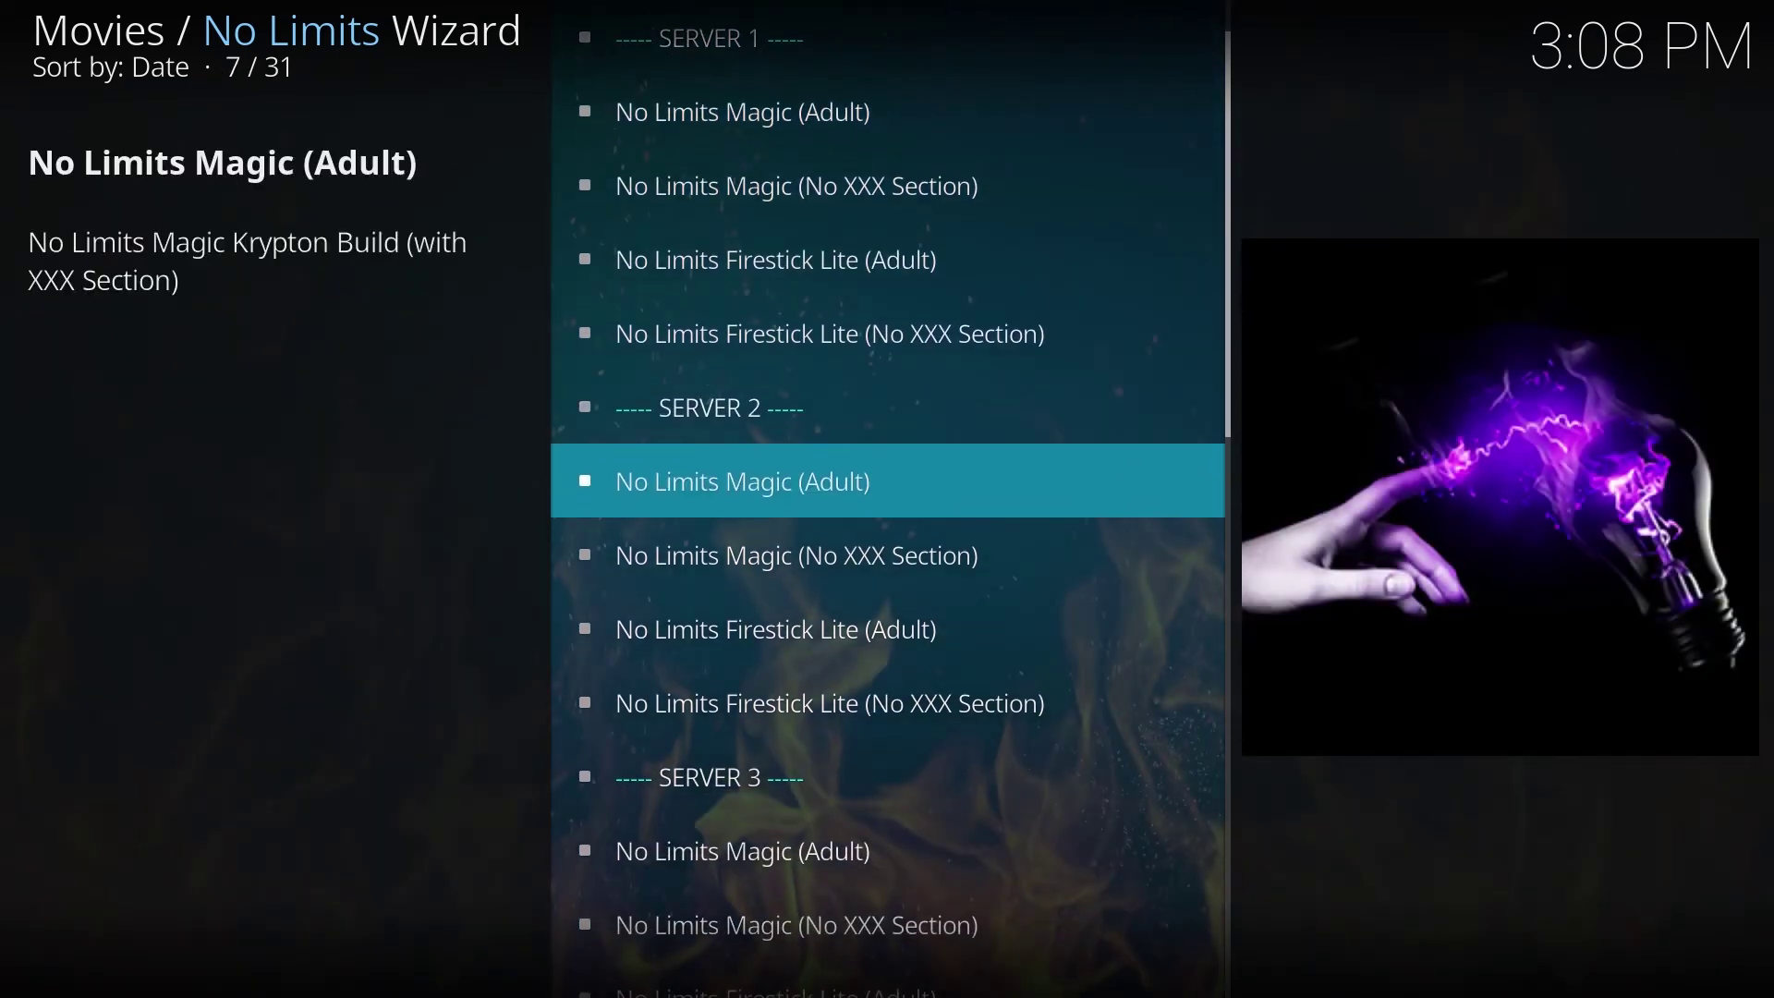
key(Up)
key(Up)
key(Up)
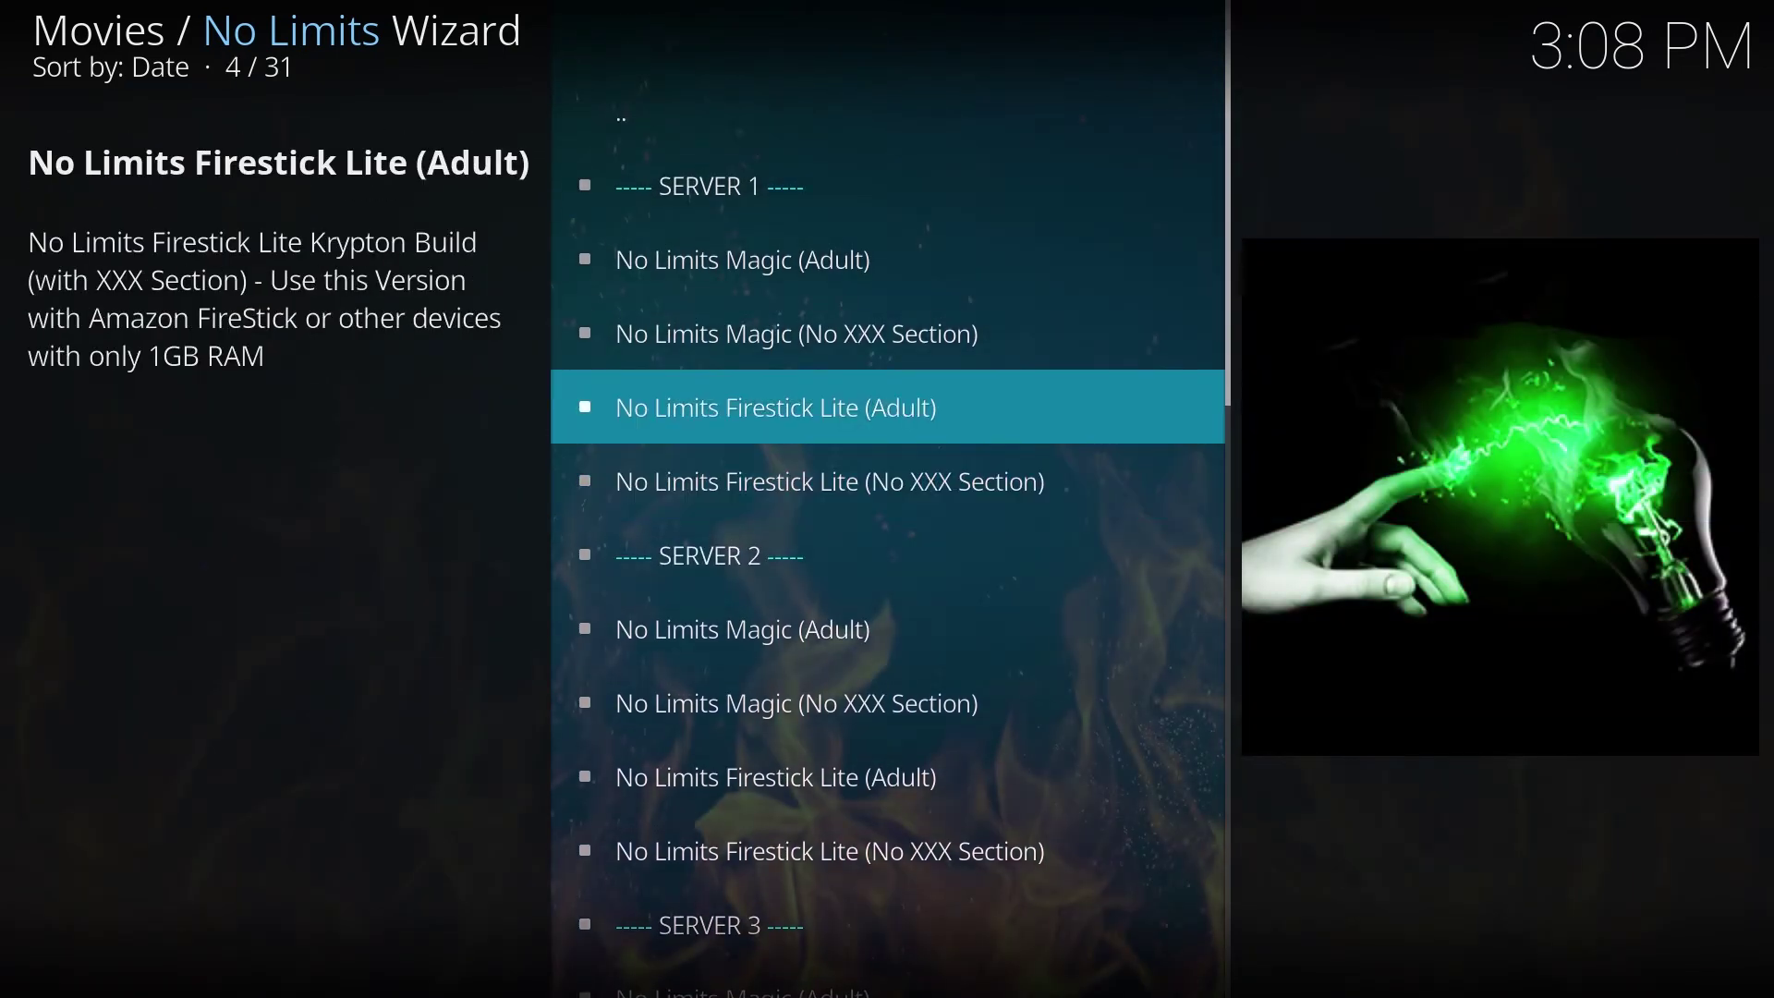
key(Return)
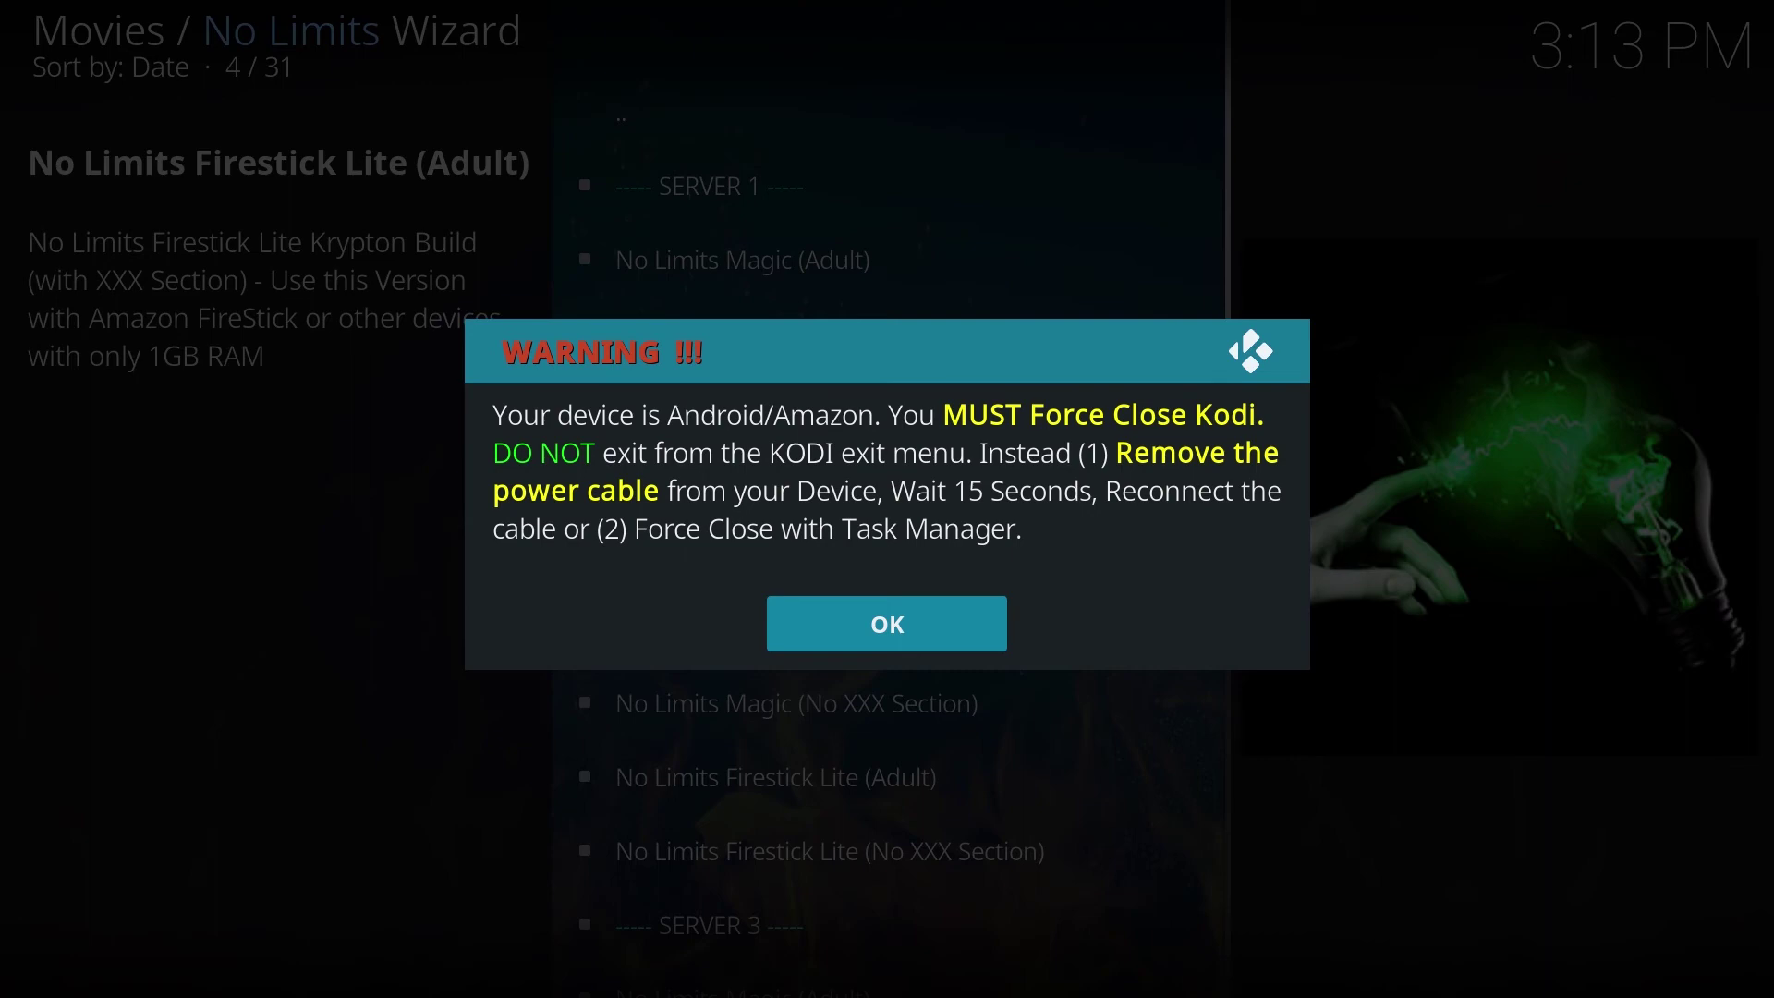
key(Return)
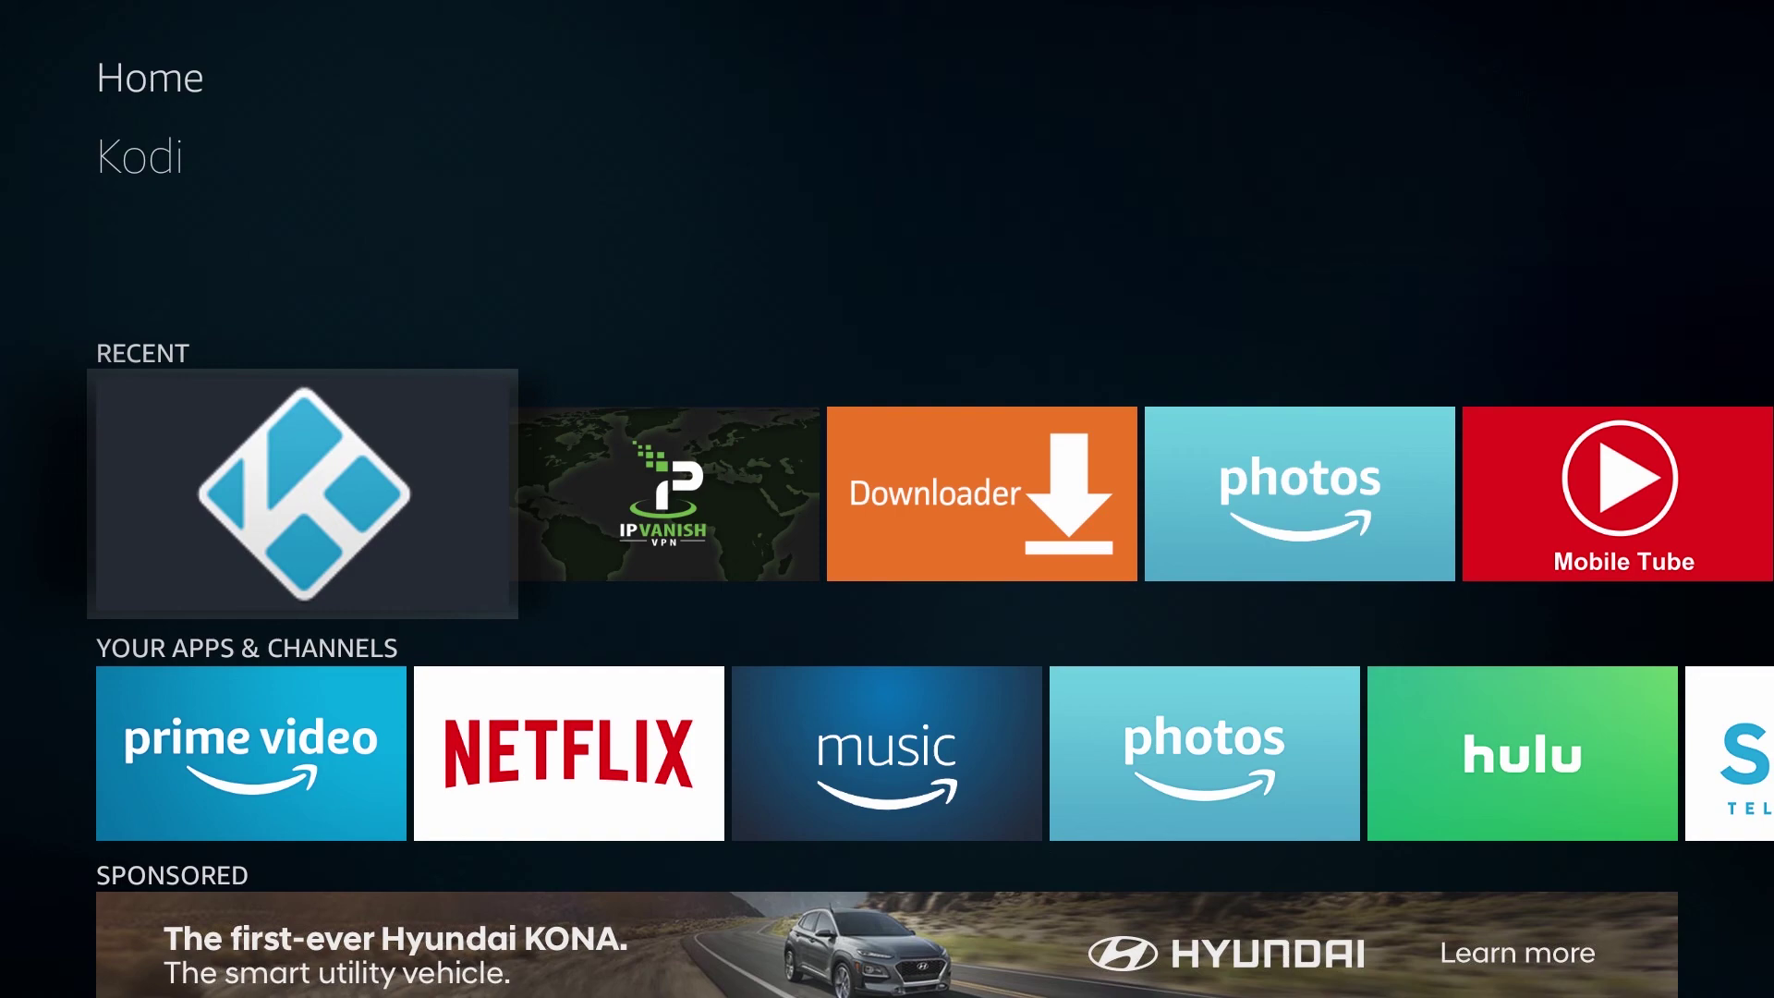
Relaunch Kodi from the Fire TV home screen and open the skin options in the interface settings
key(Return)
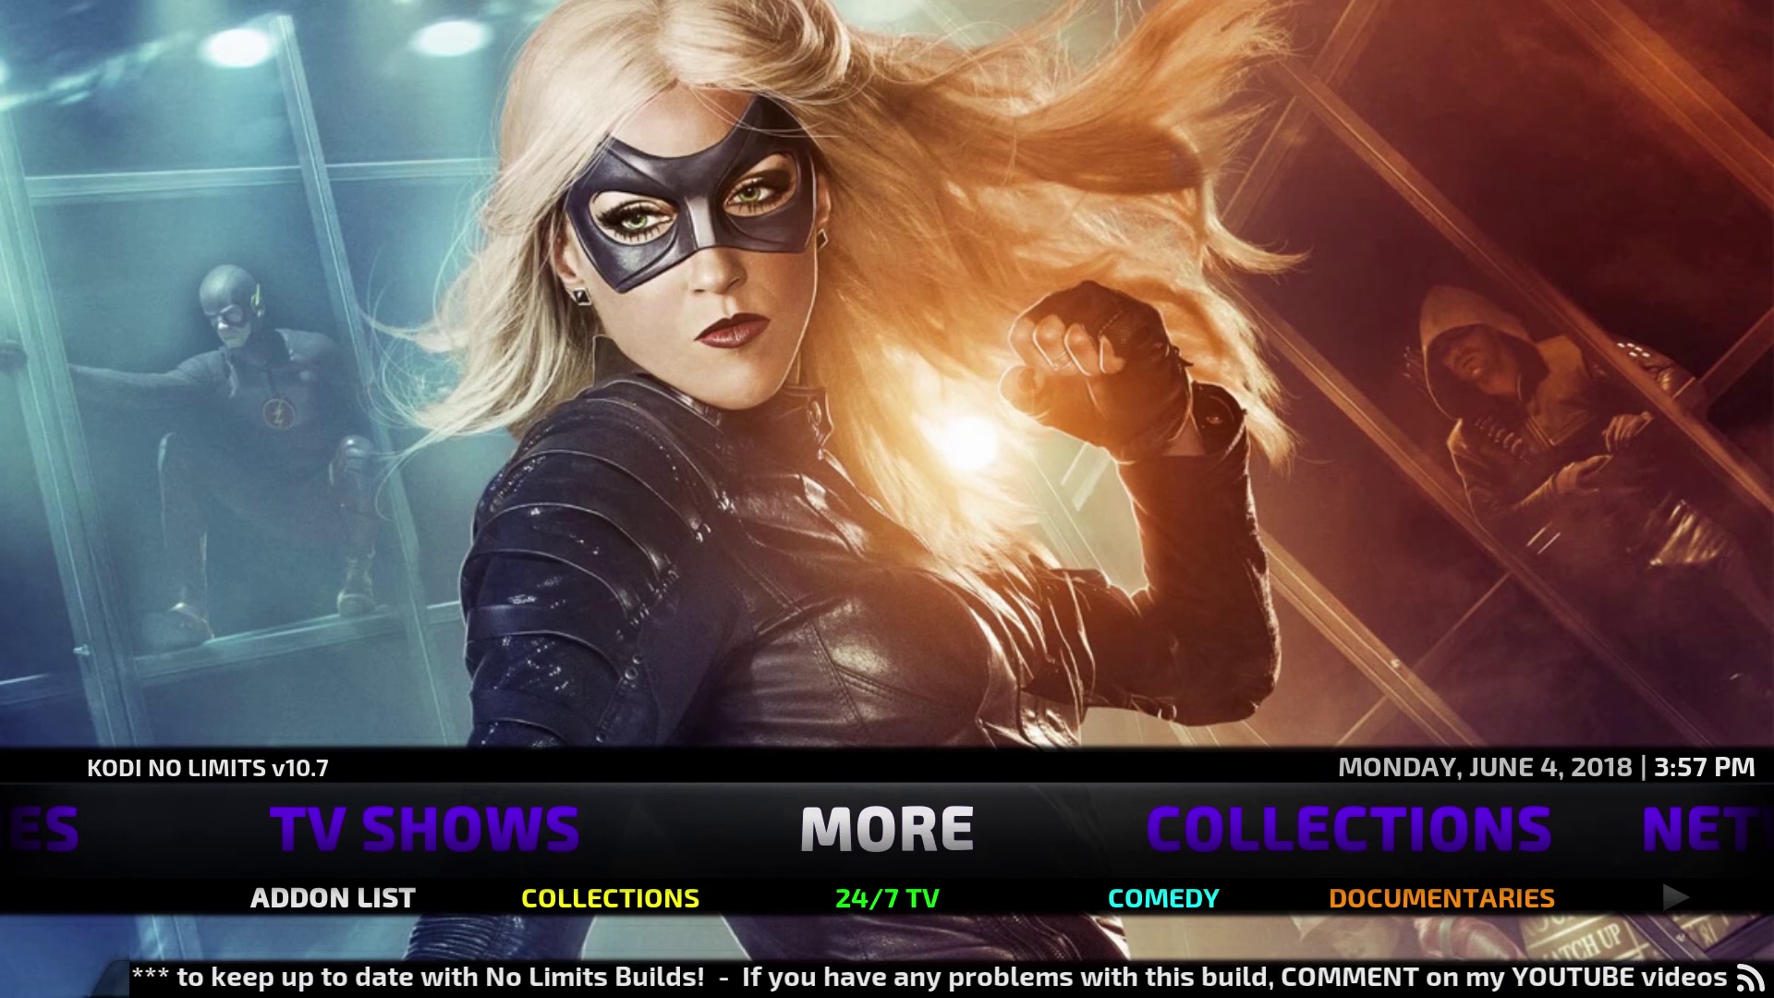
key(Left)
key(Left)
key(Left)
key(Left)
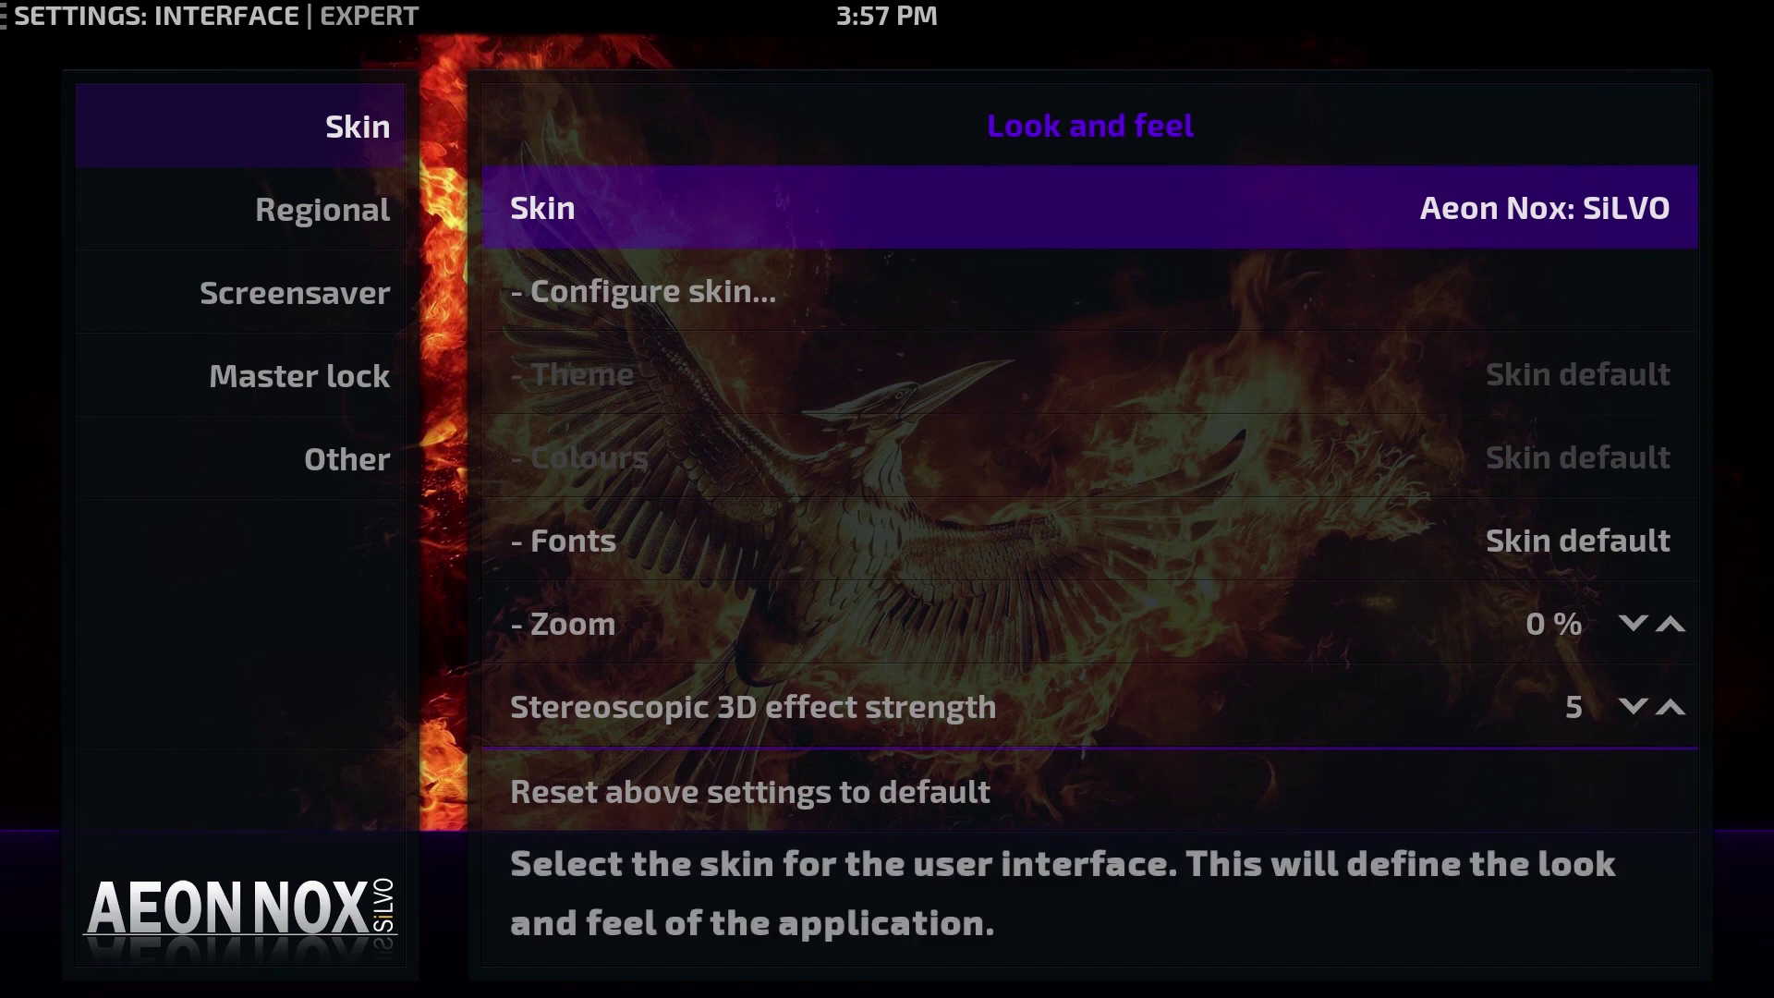
Switch the interface skin to Estuary and keep the change
key(Return)
key(Down)
key(Down)
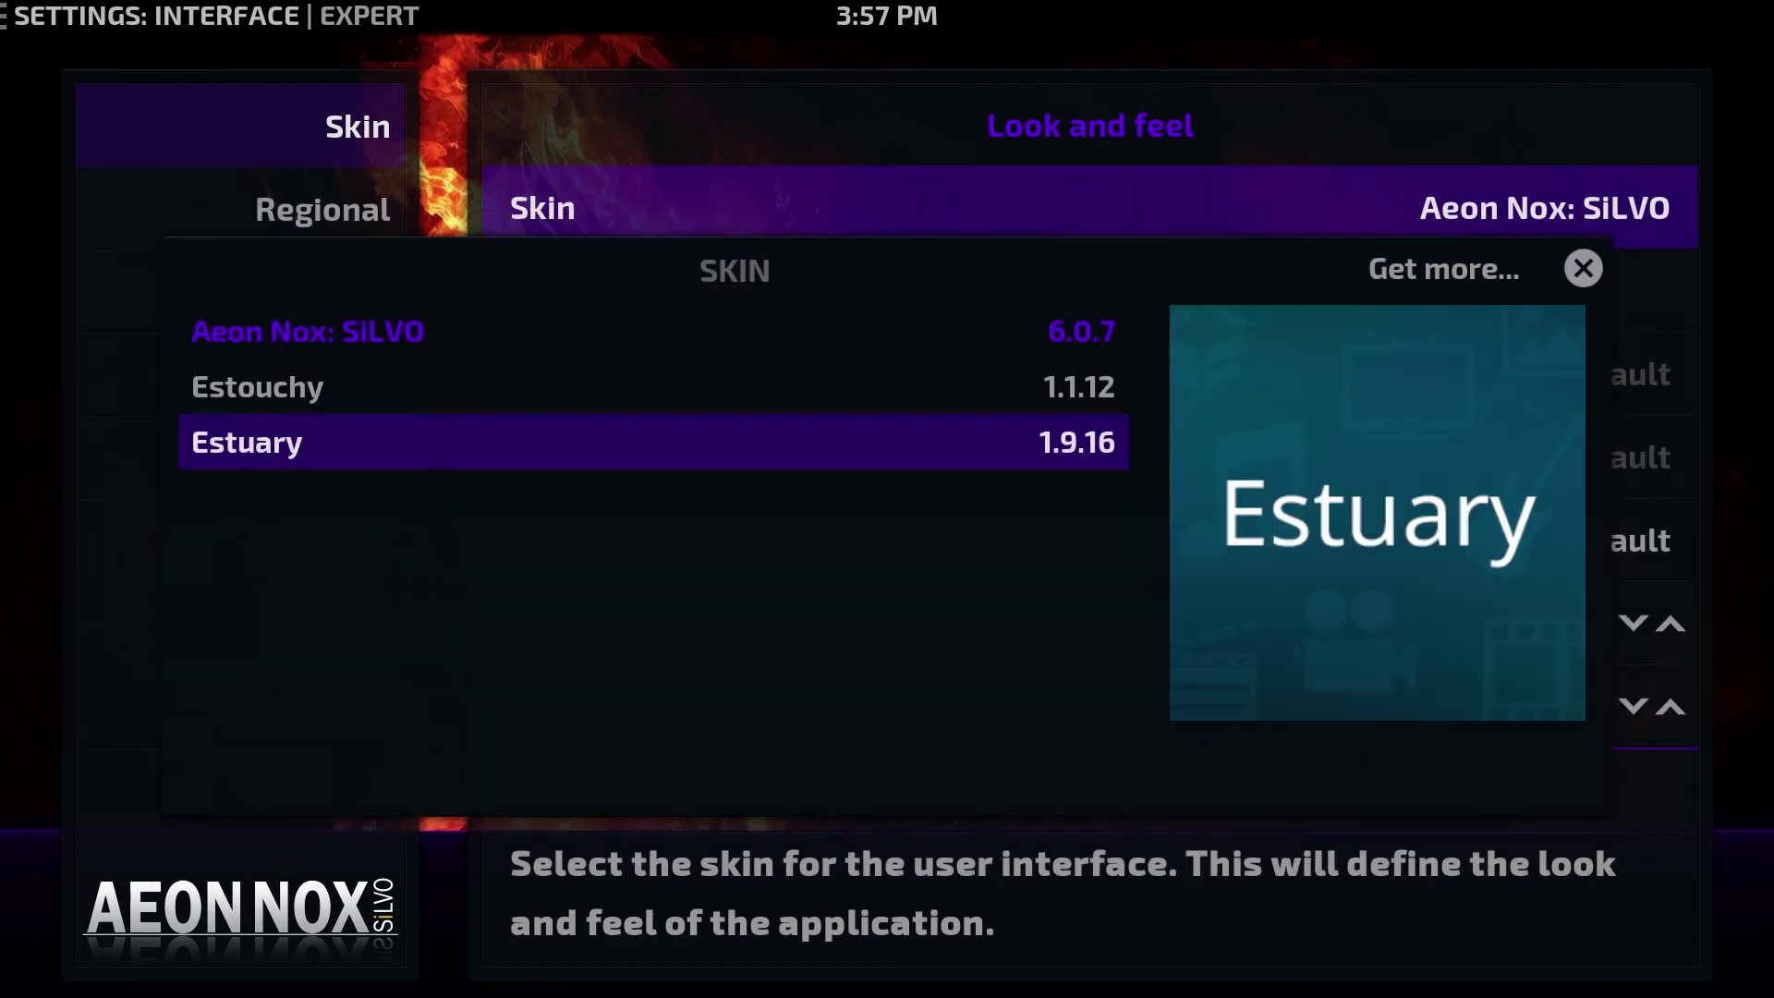
key(Escape)
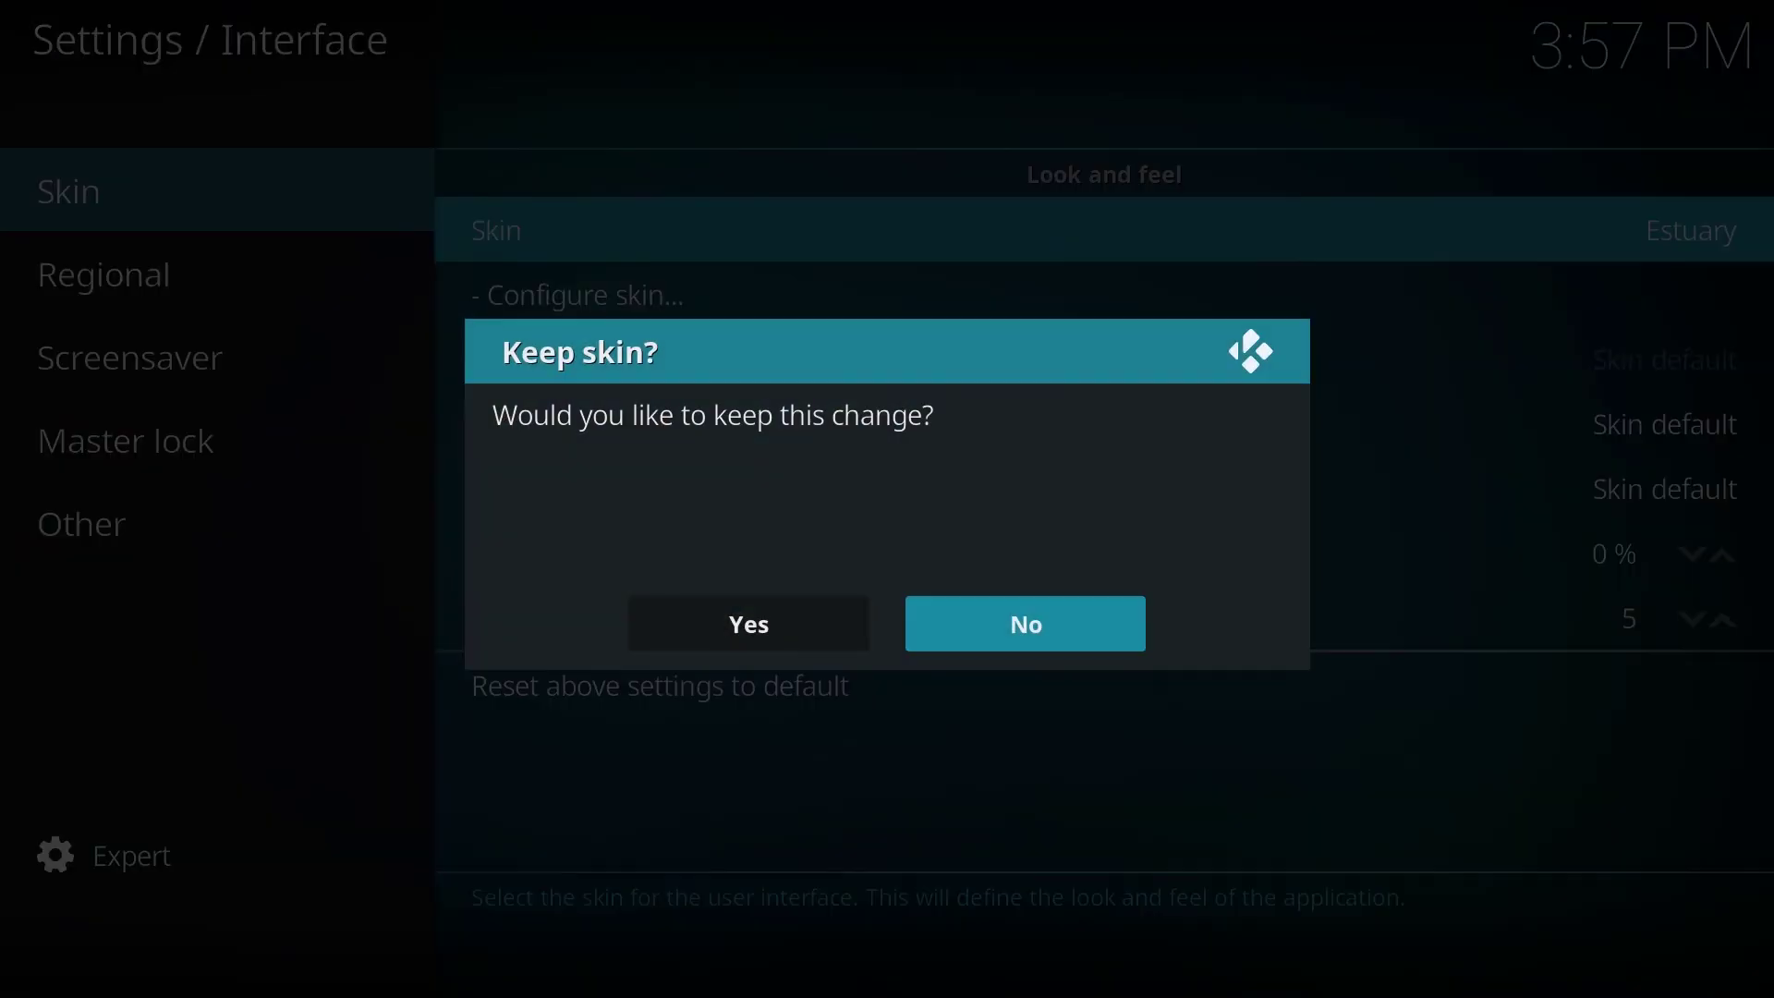
key(Left)
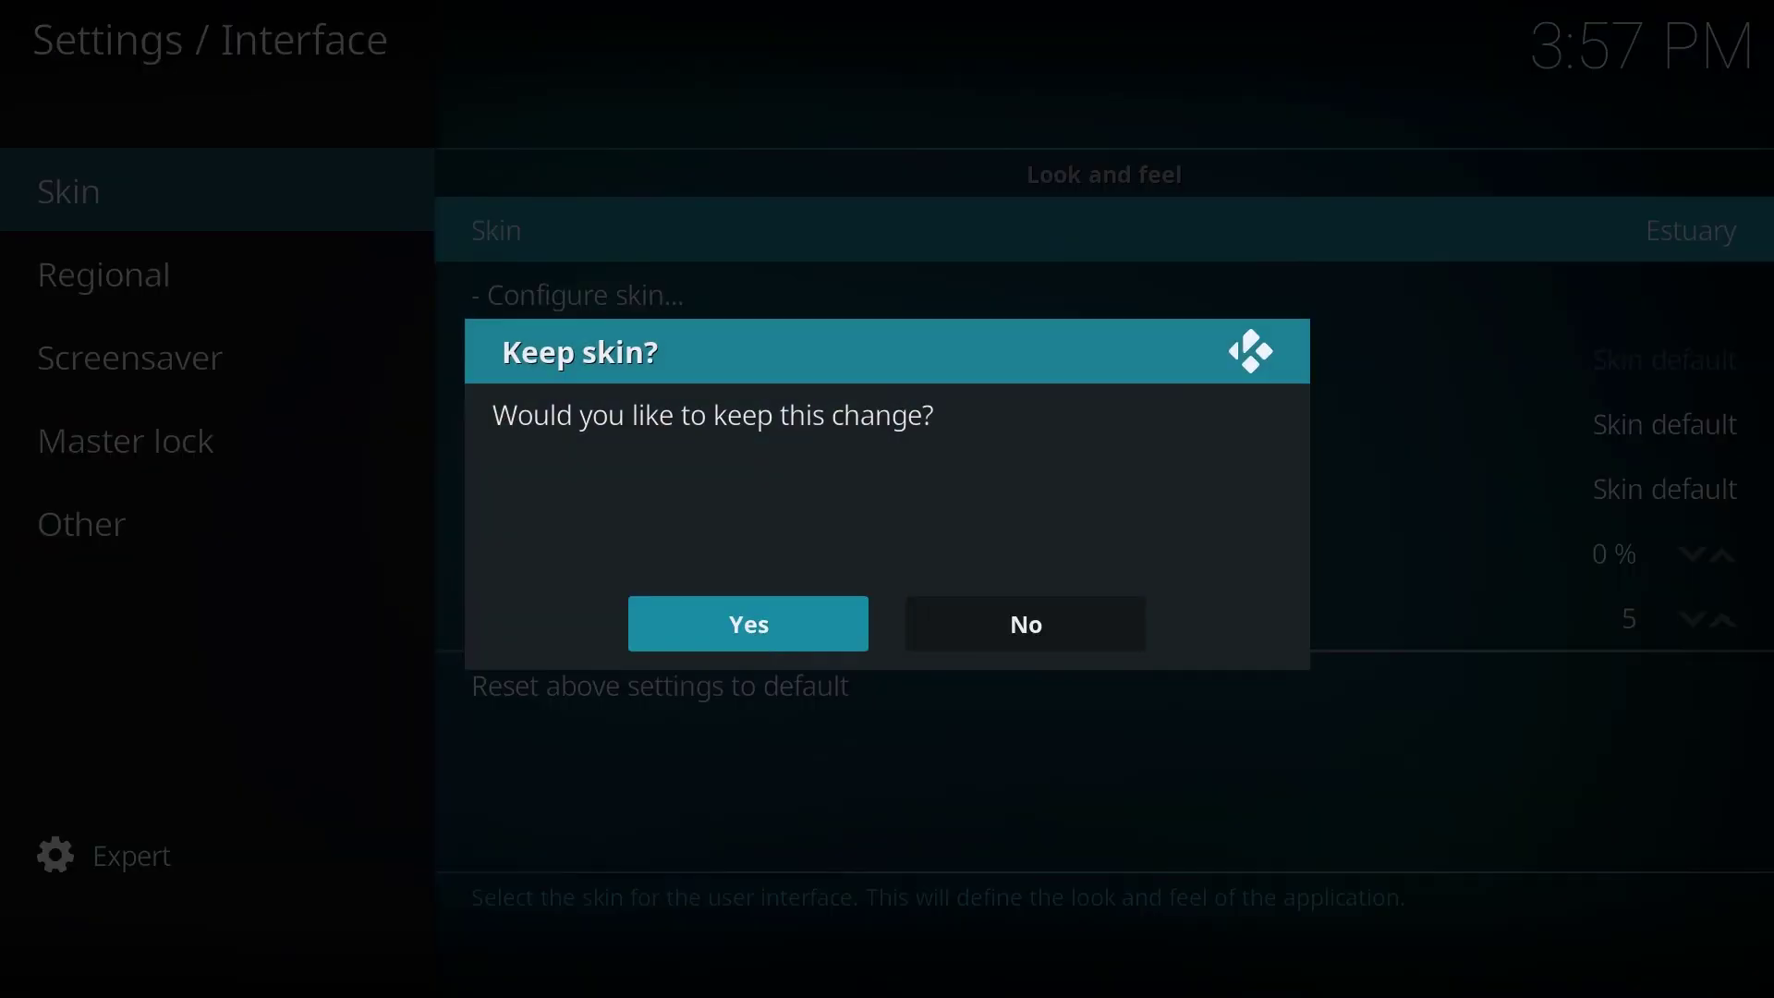
key(Return)
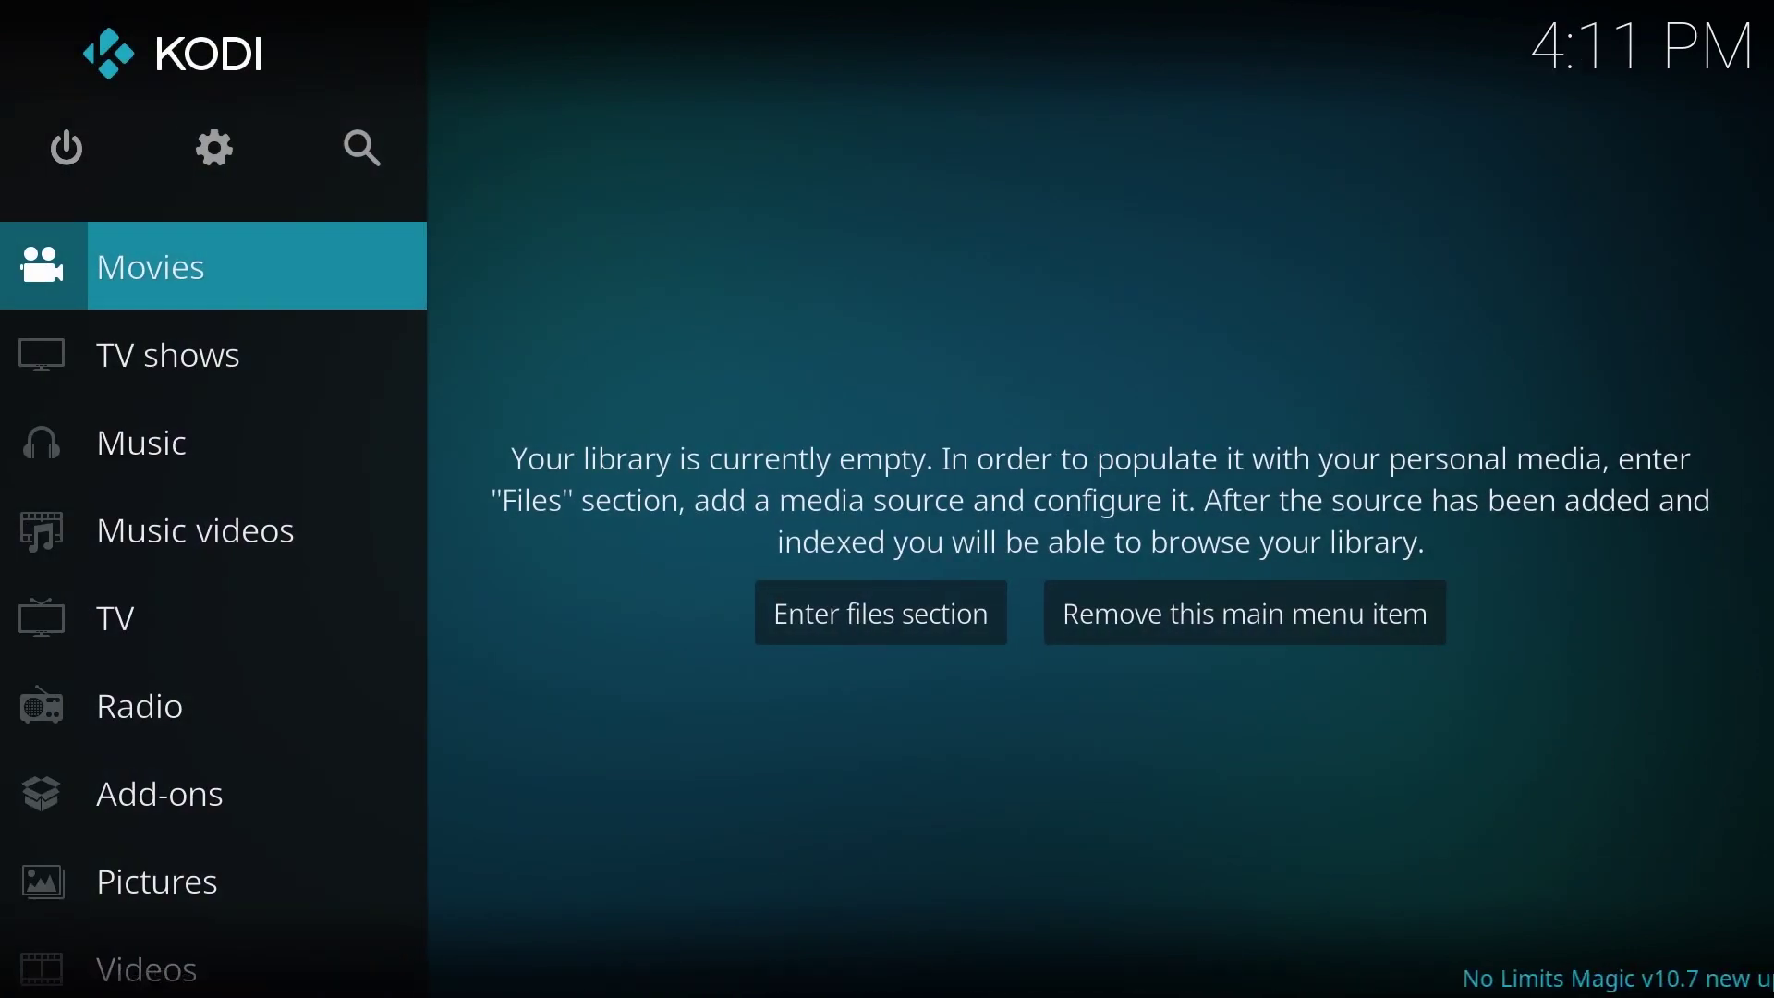
Go to the Add-ons section of the home screen and examine the video add-ons installed by the build
key(Down)
key(Down)
key(Down)
key(Down)
key(Down)
key(Down)
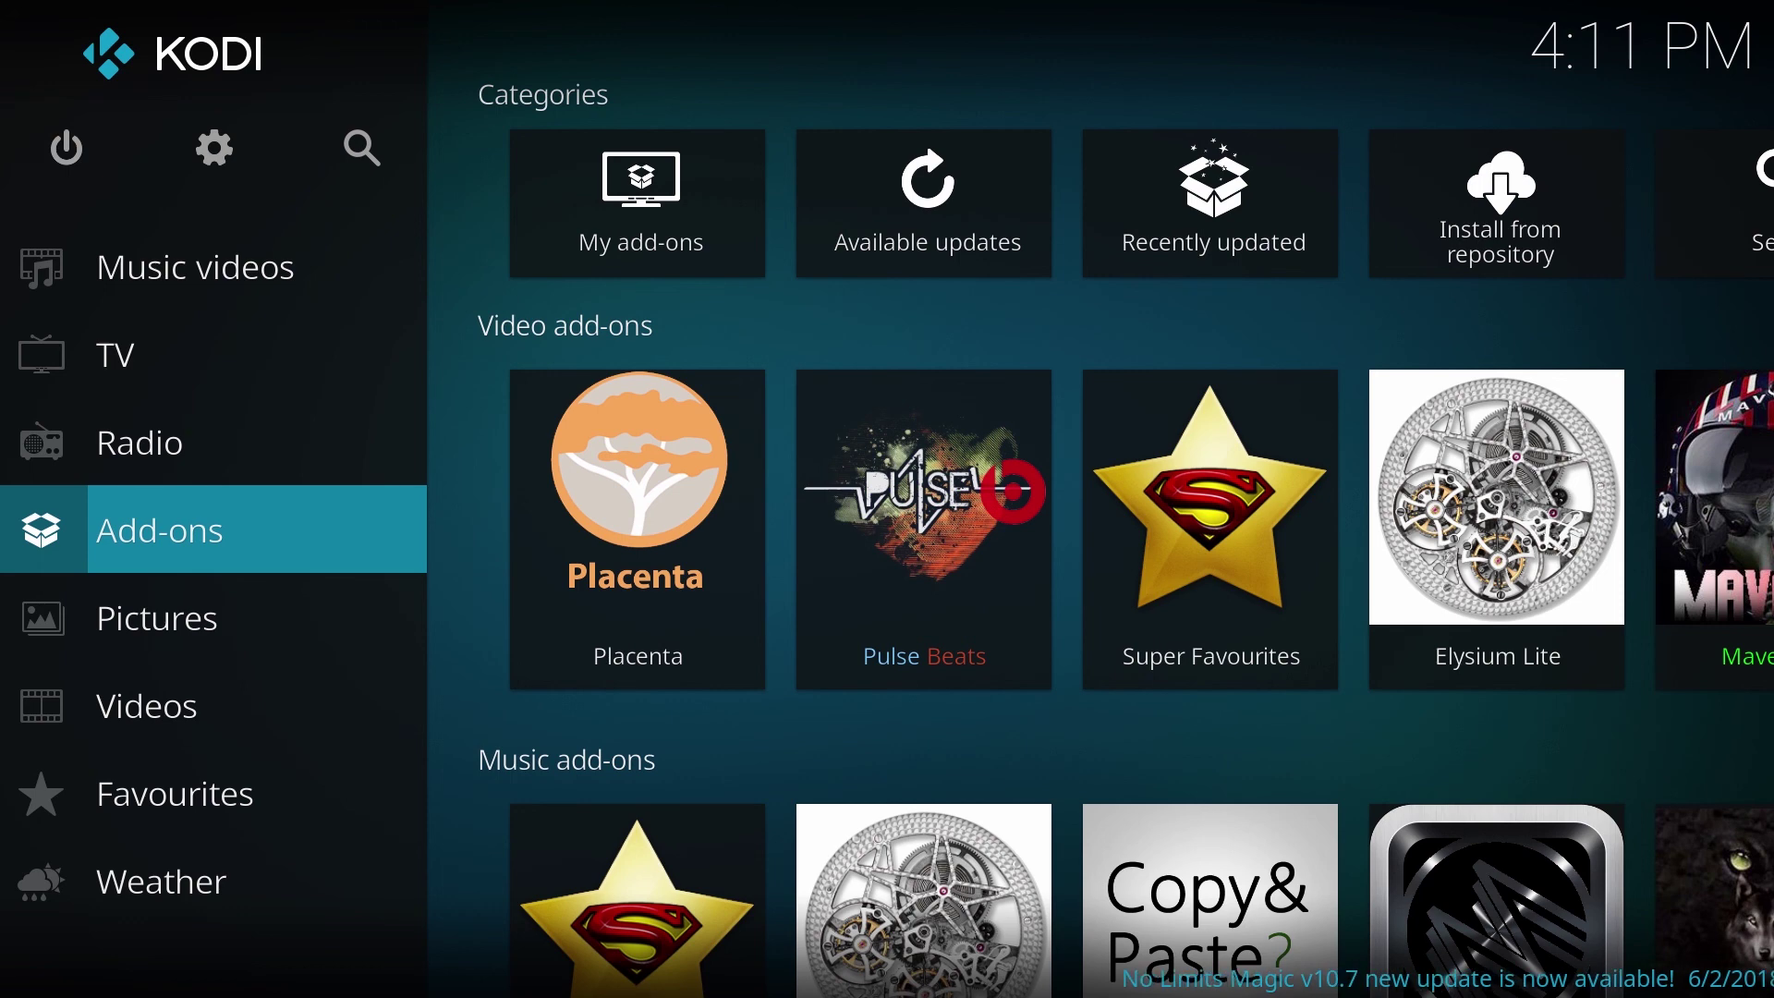
key(Right)
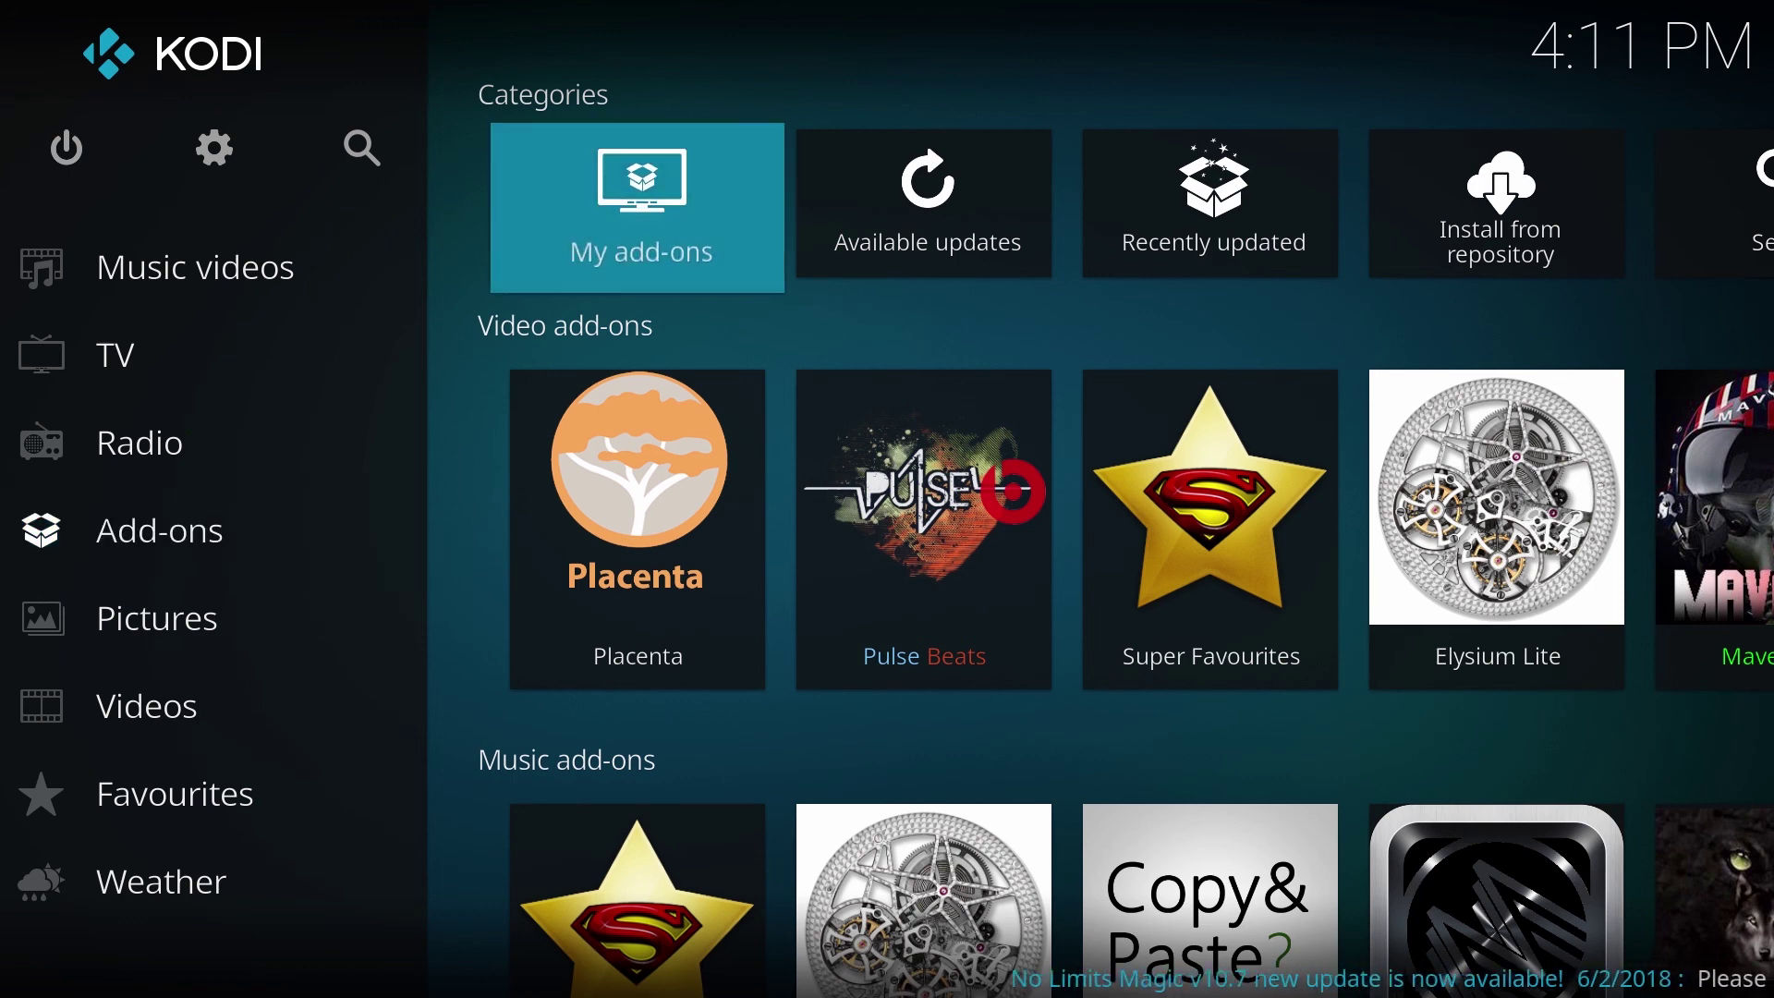
key(Down)
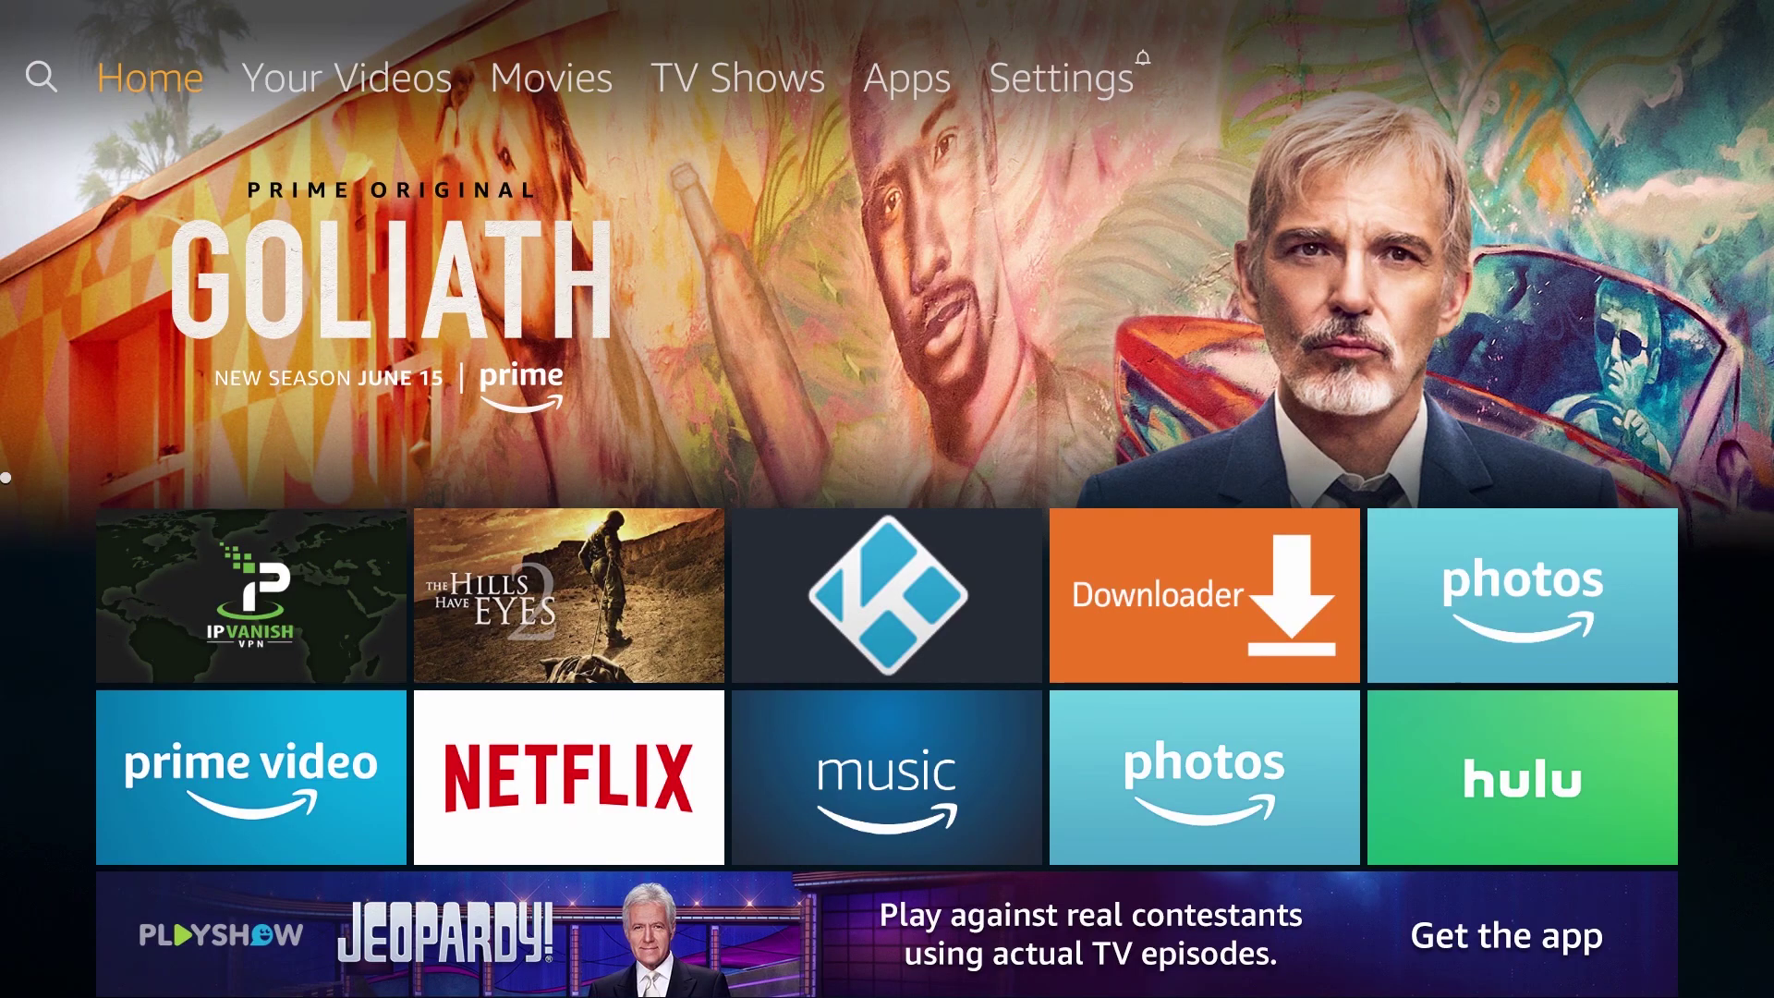